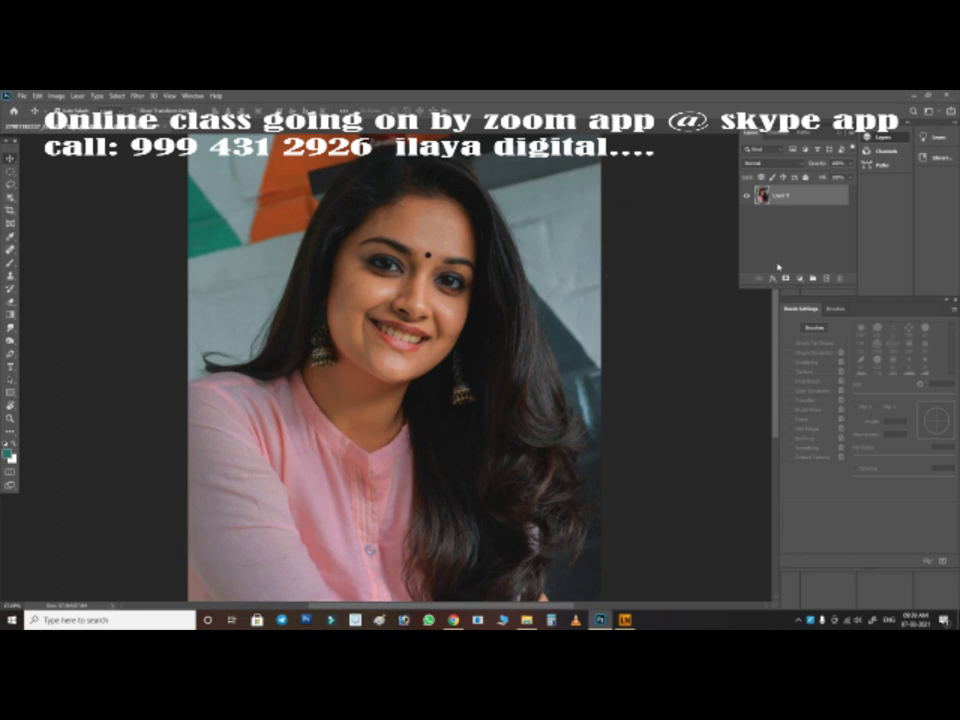
Open the woman-in-pink portrait photo and zoom in with the Pen tool ready
left_click(21, 96)
left_click(40, 122)
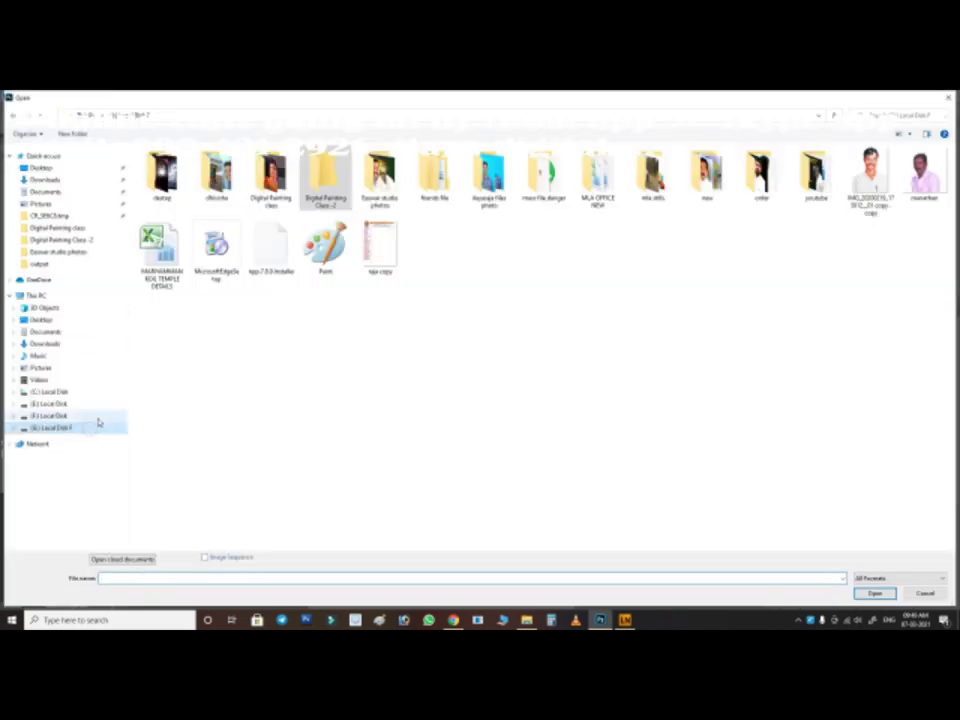
double_click(488, 172)
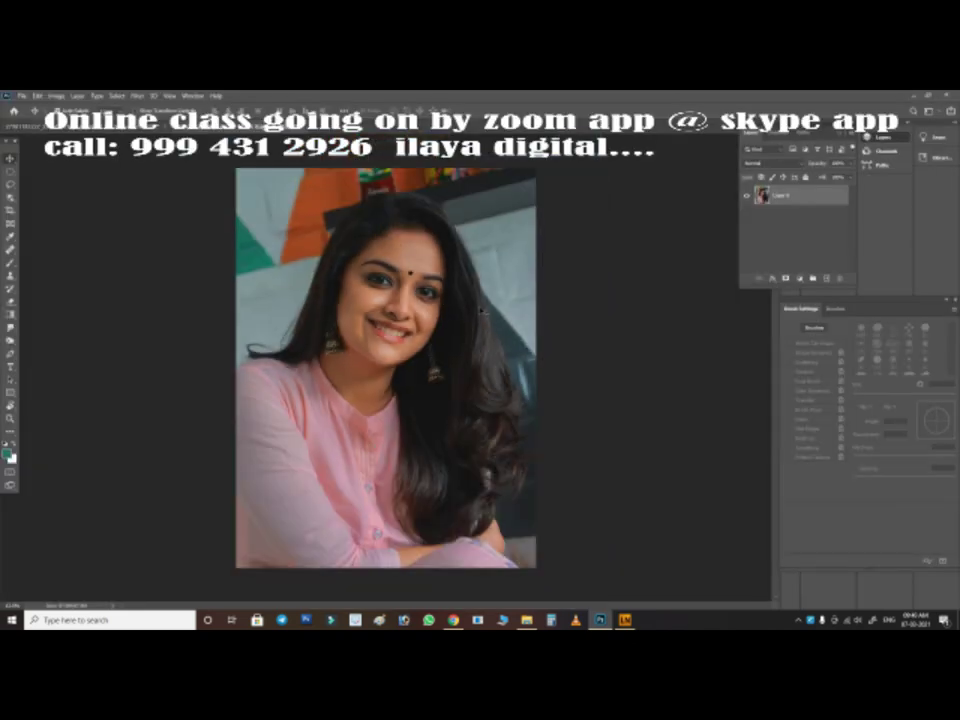
key("j")
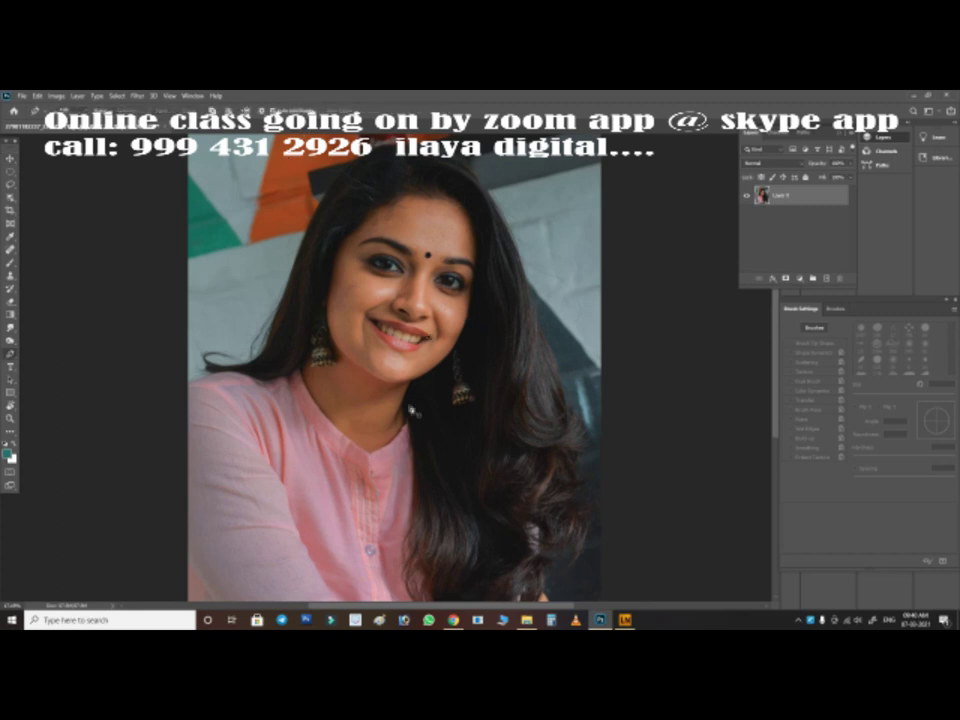
key("ctrl+plus")
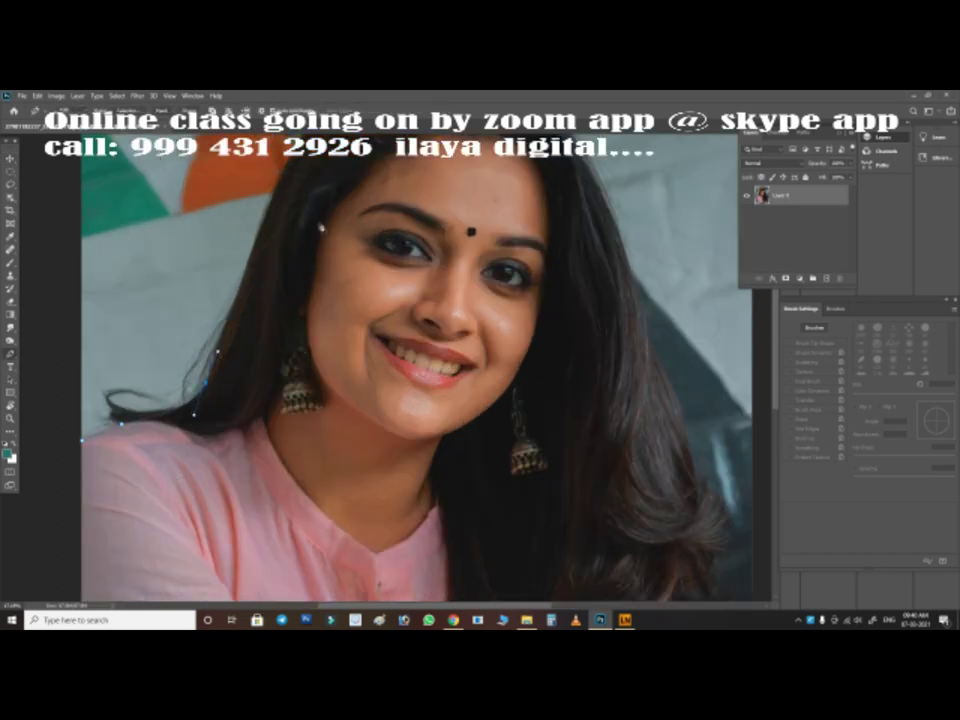
Trace a Pen path around the woman's outline, scrolling along her figure
scroll(383, 335, "up", 5)
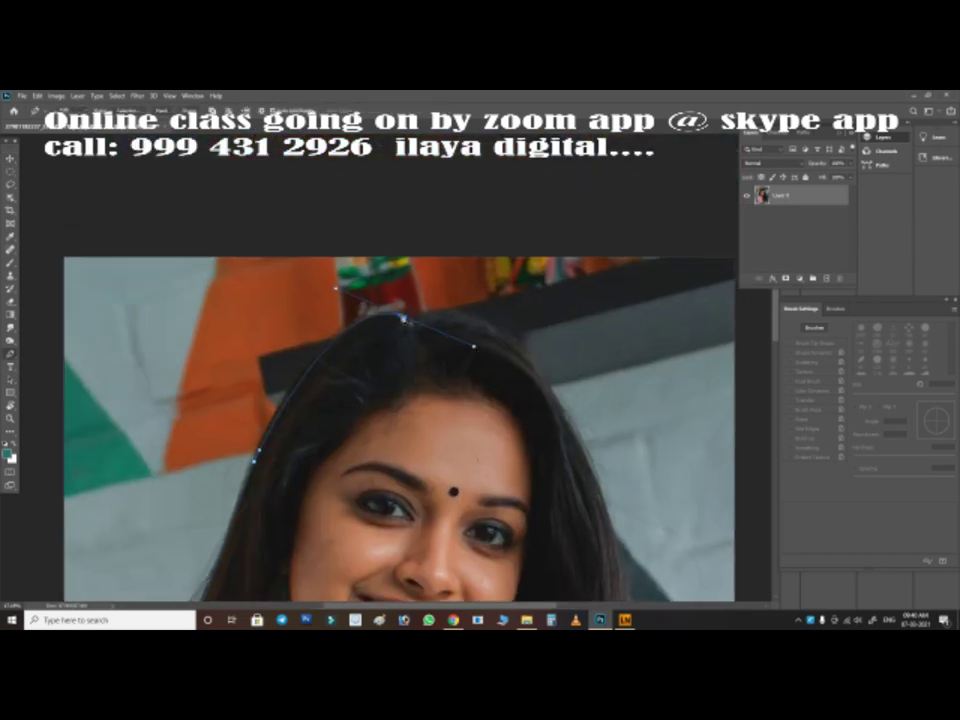
scroll(400, 430, "down", 2)
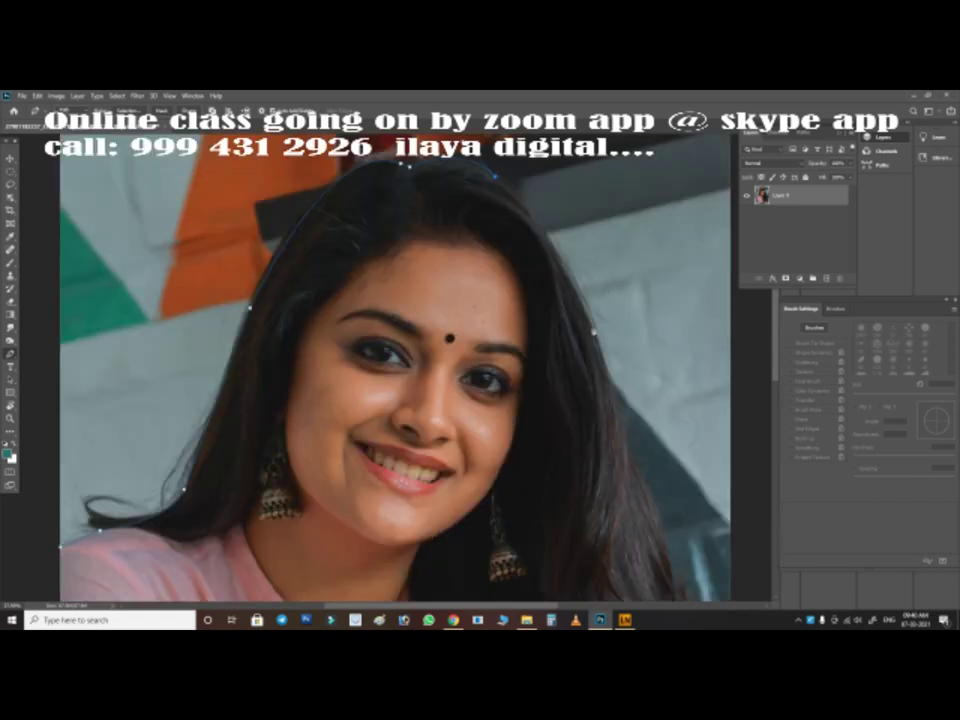
scroll(608, 358, "down", 2)
scroll(667, 392, "down", 1)
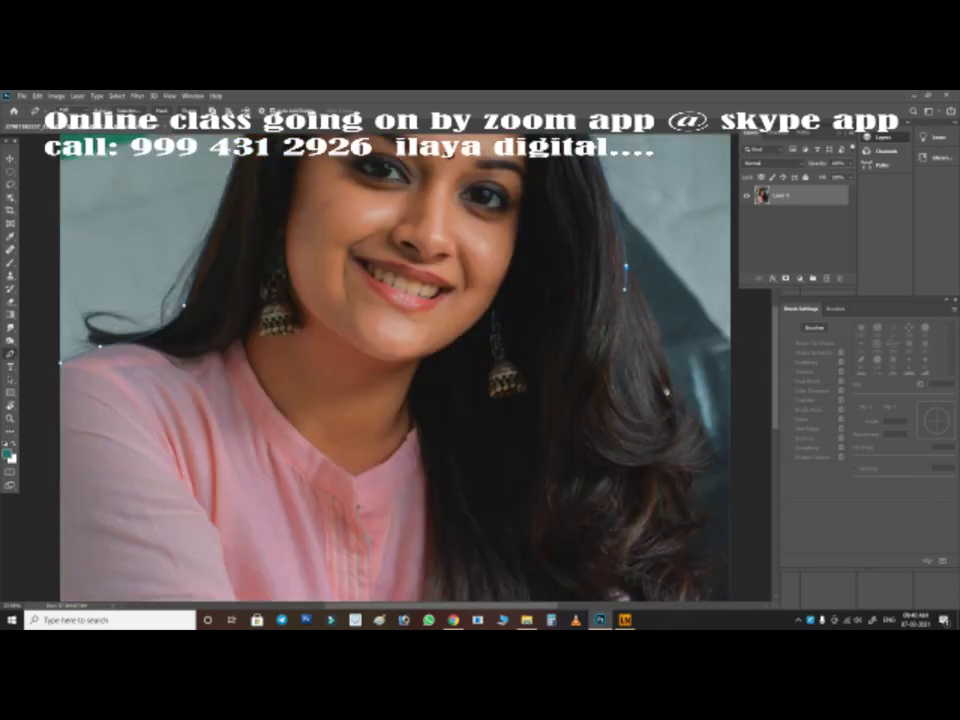
scroll(668, 343, "down", 1)
scroll(679, 302, "down", 1)
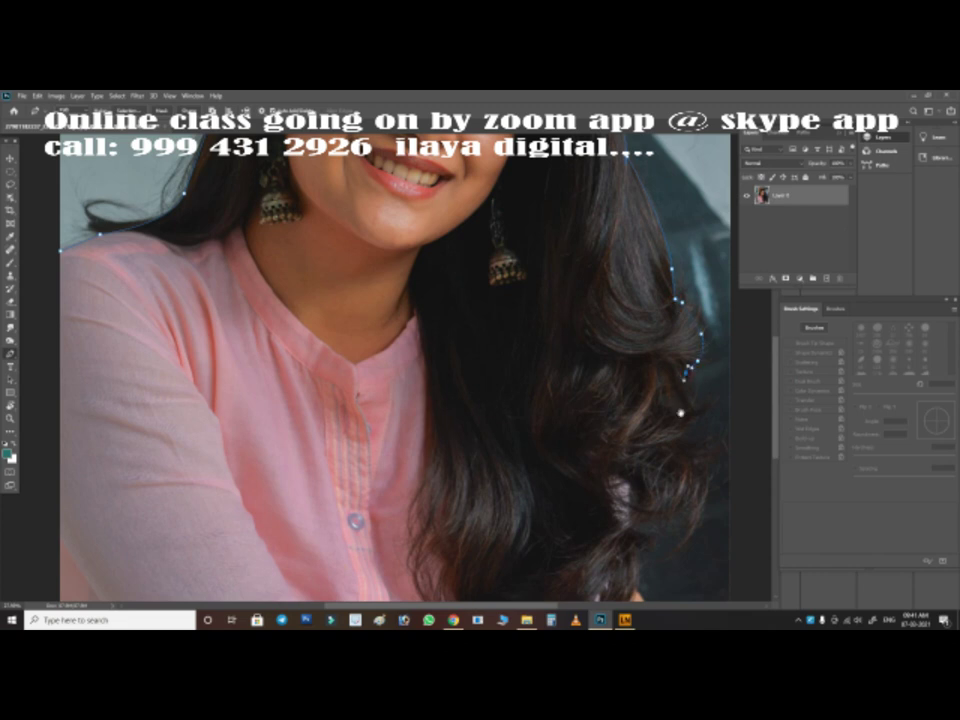
scroll(680, 412, "down", 2)
scroll(541, 396, "down", 1)
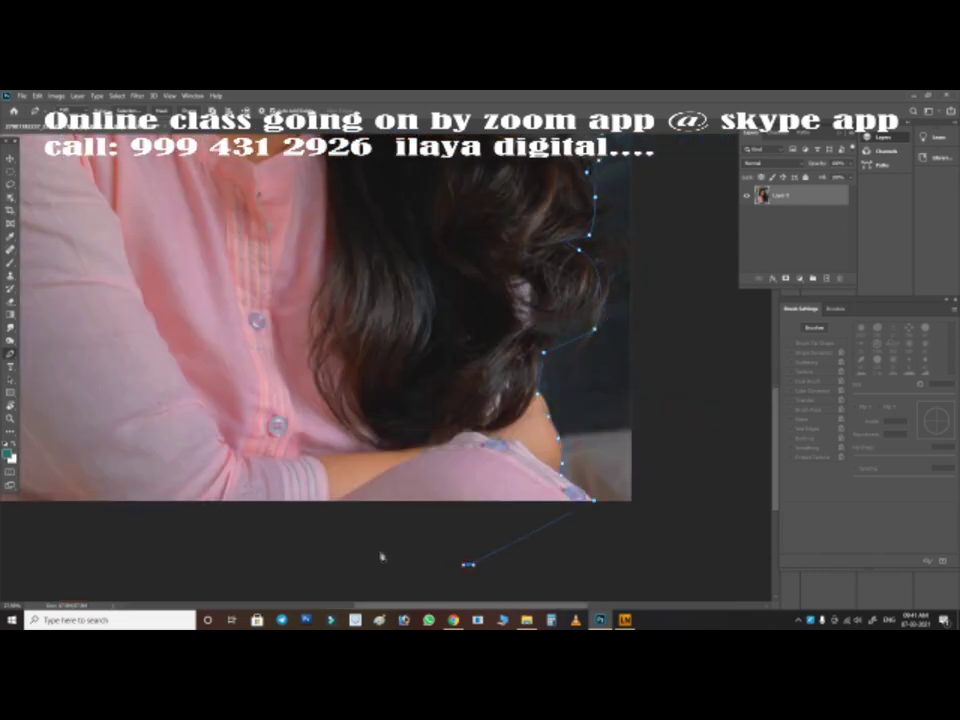
scroll(381, 557, "left", 2)
scroll(242, 561, "down", 3)
Turn the path into a feathered selection and copy the woman onto Layer 1
right_click(201, 481)
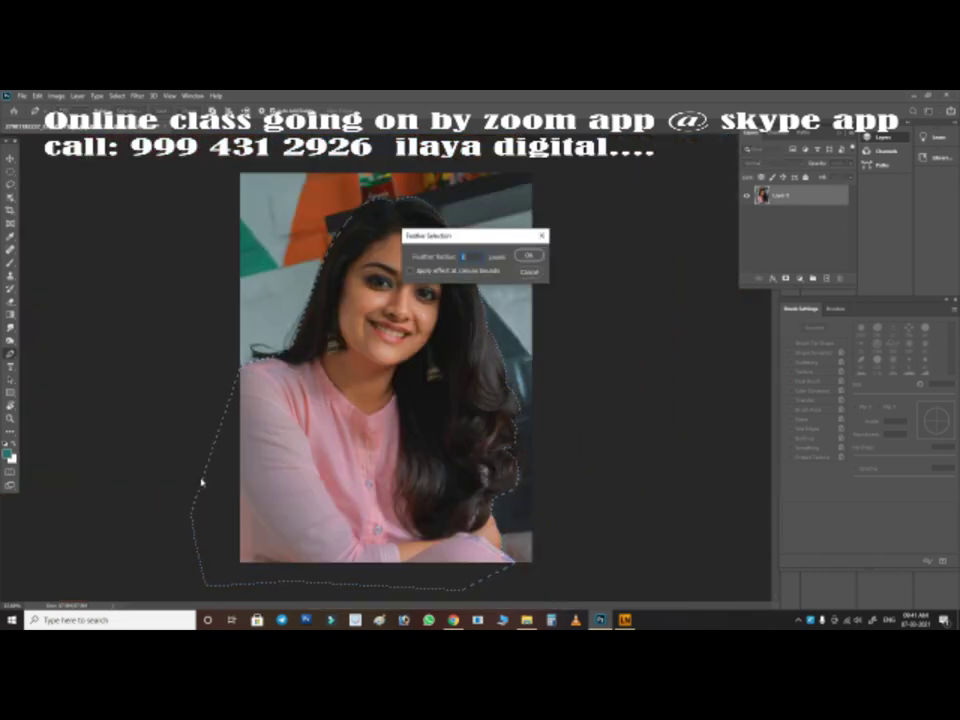
key("Return")
key("ctrl+j")
key("ctrl+0")
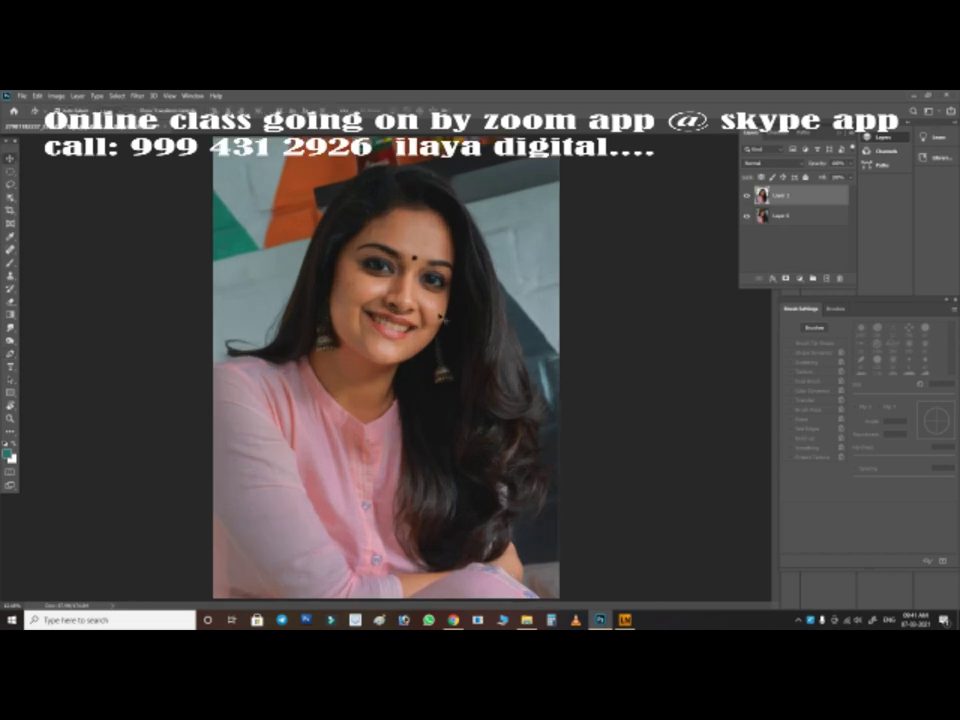
Duplicate the cut-out layer and check the image size and resolution
key("ctrl+j")
key("ctrl+plus")
key("ctrl+plus")
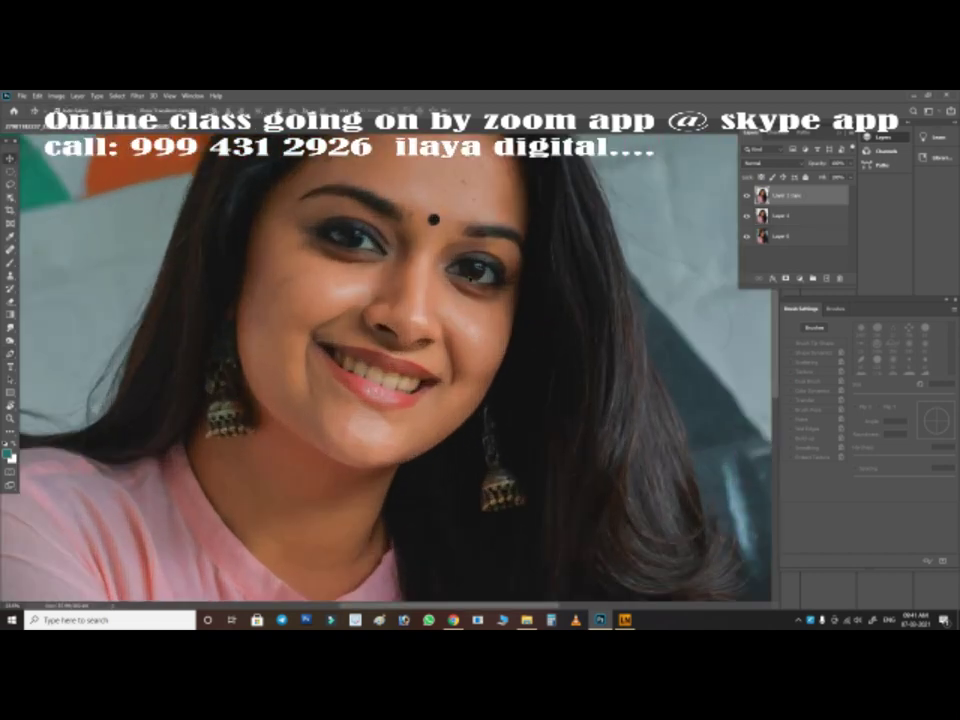
key("ctrl+alt+i")
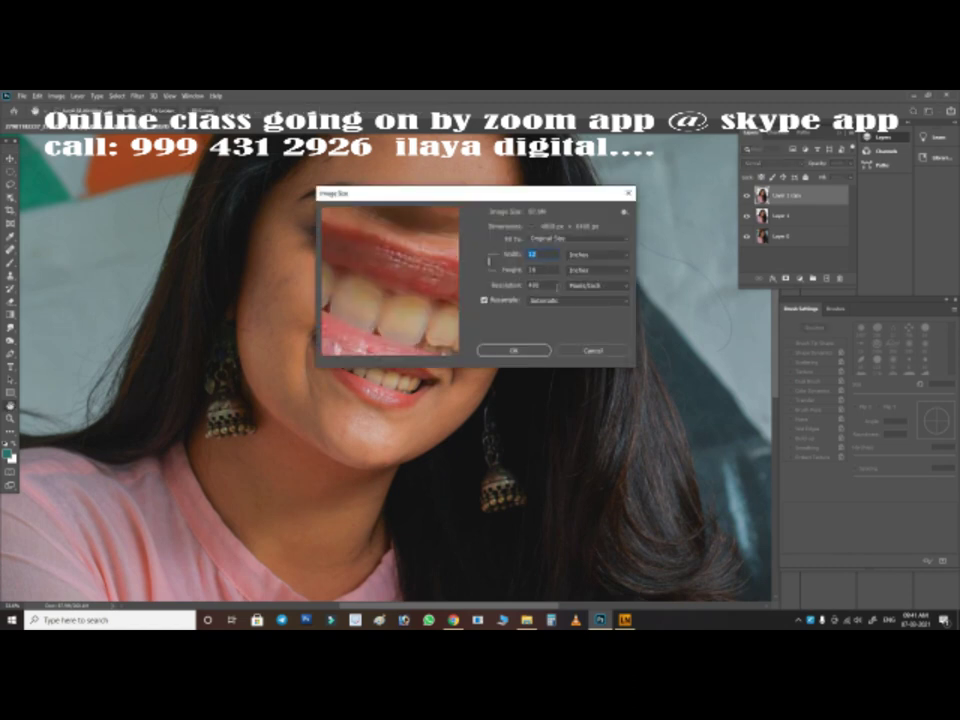
left_click(527, 353)
key("ctrl+plus")
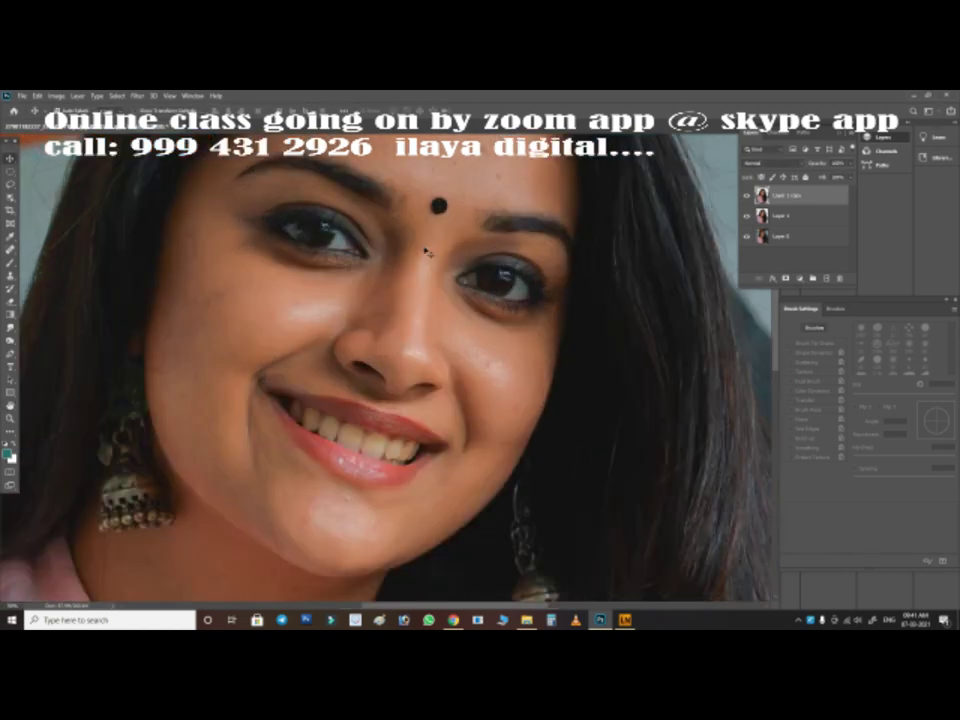
key("ctrl+alt+i")
left_click(492, 353)
Raise contrast, shadows and vibrance on the copy with the Camera Raw Filter
key("ctrl+shift+a")
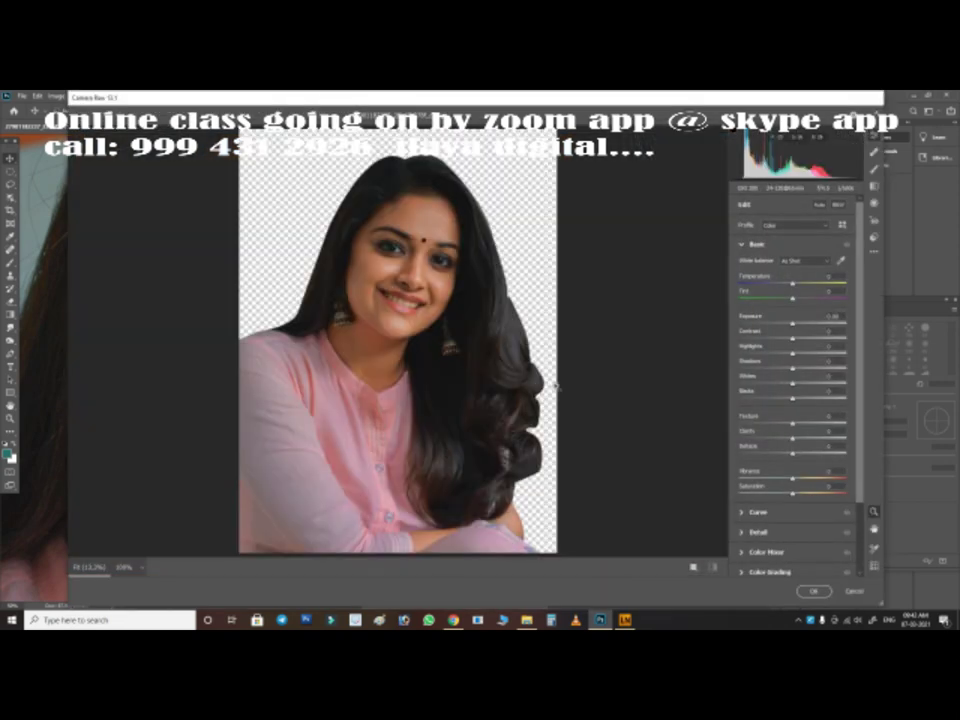
key("ctrl+plus")
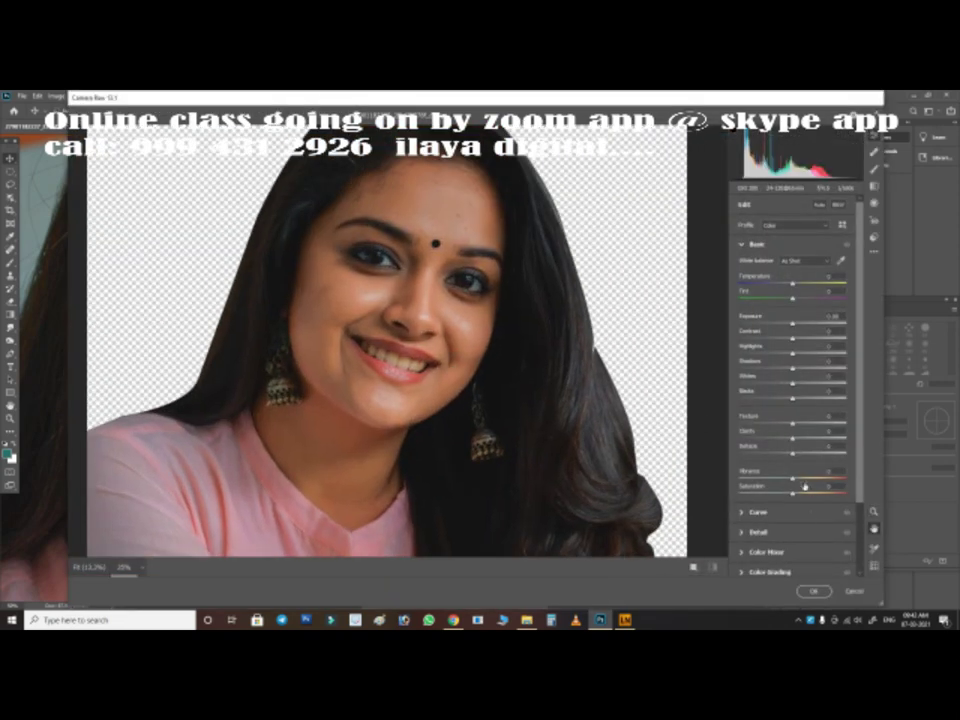
left_click_drag(793, 338, 797, 367)
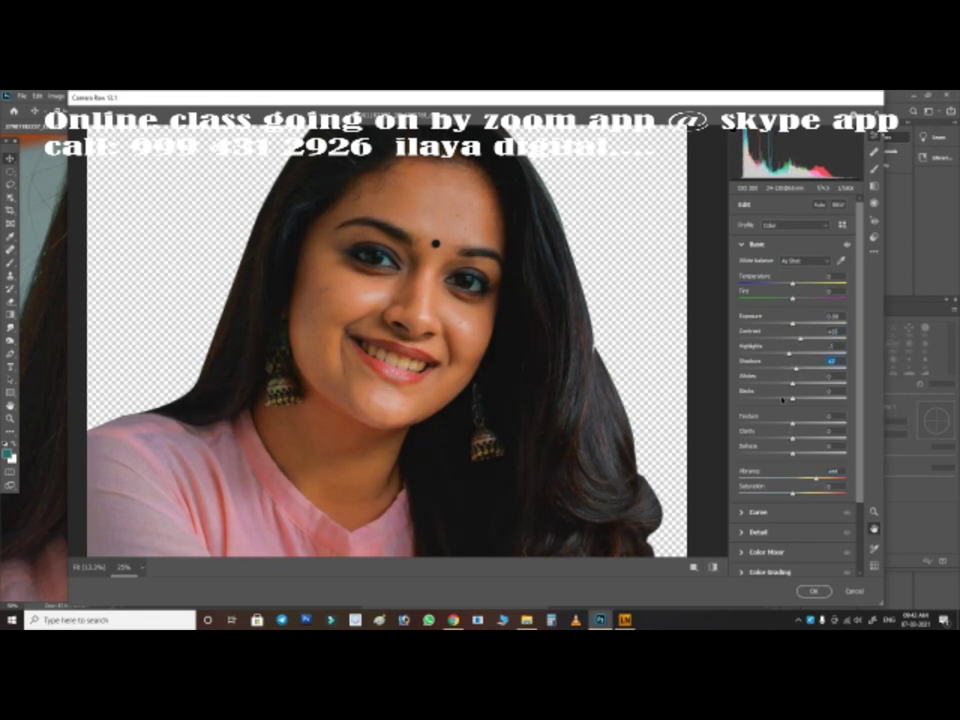
key("Tab")
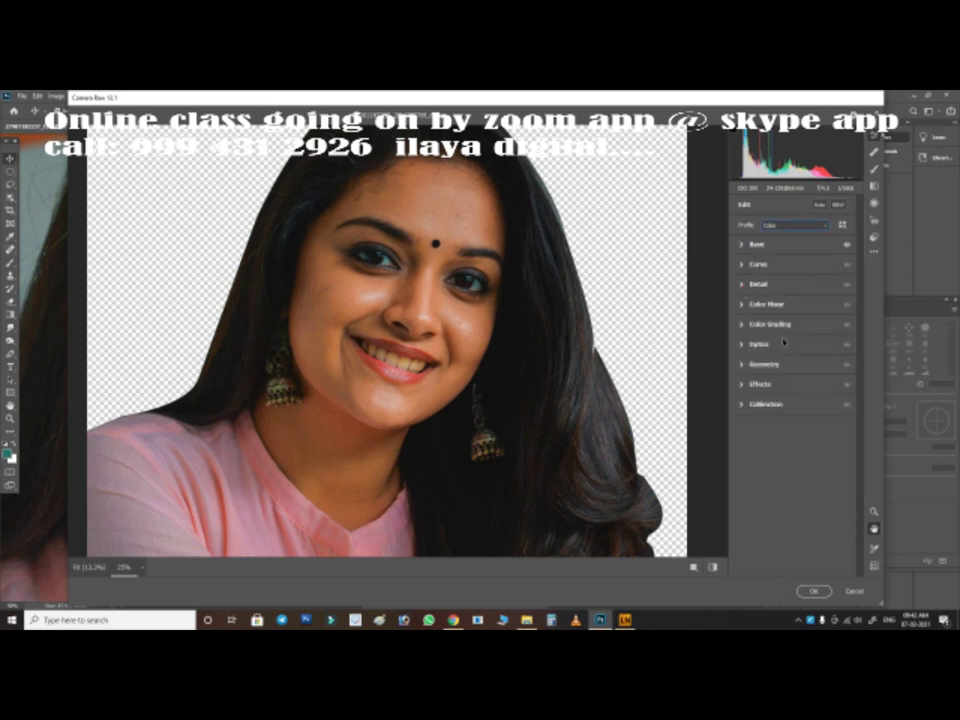
left_click(760, 244)
left_click(813, 591)
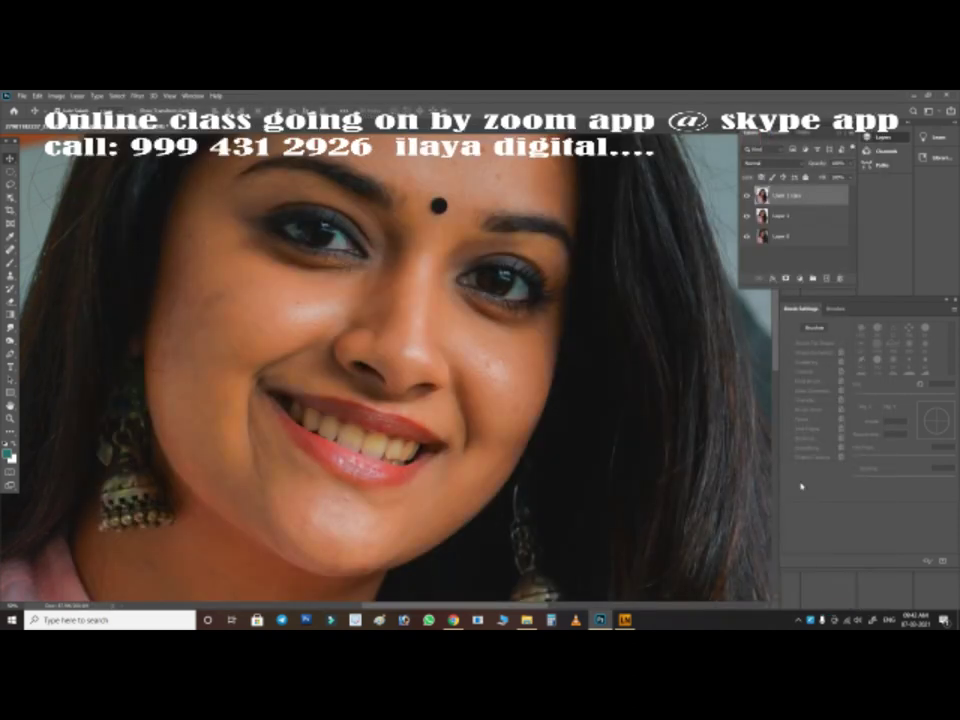
Open Color Balance on the layer copy, then dismiss it
scroll(566, 435, "up", 3)
scroll(609, 306, "up", 2)
key("ctrl+b")
left_click_drag(520, 219, 698, 372)
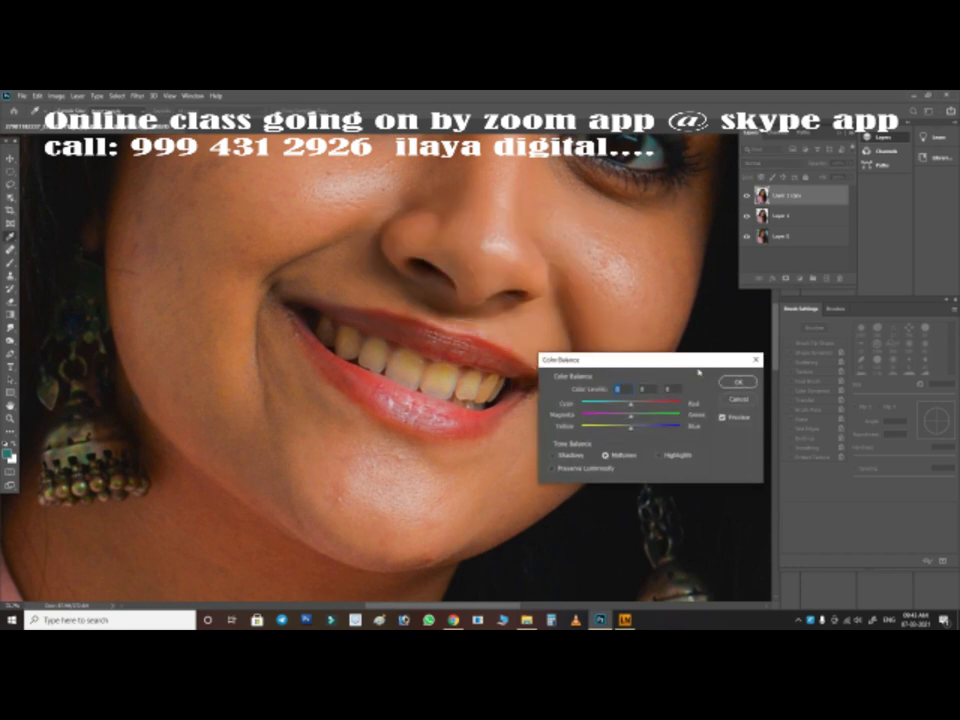
key("ctrl+minus")
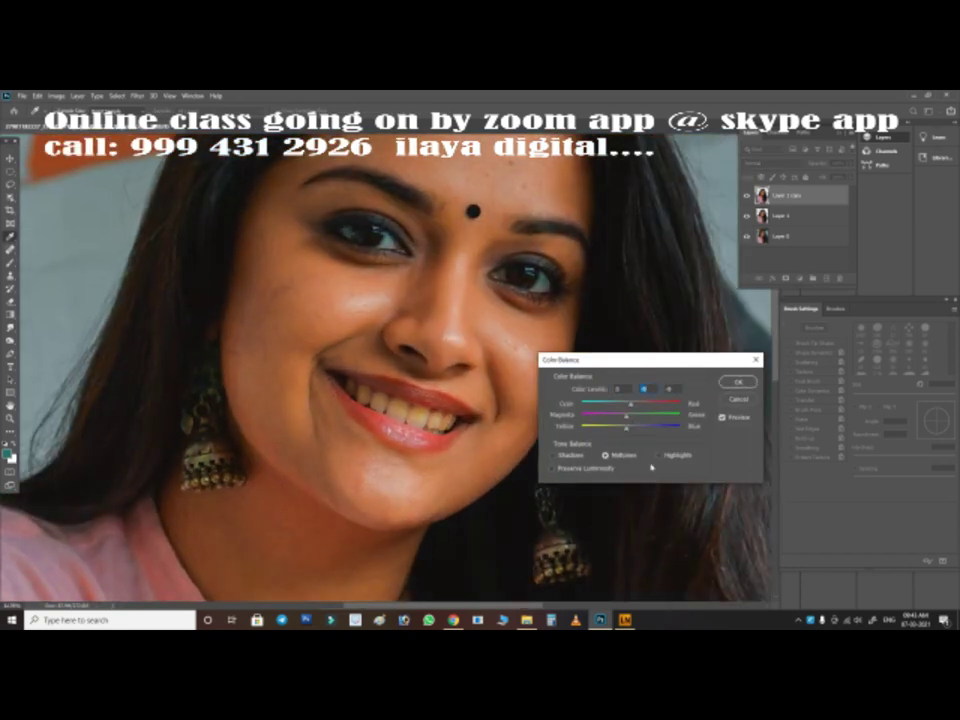
left_click(729, 401)
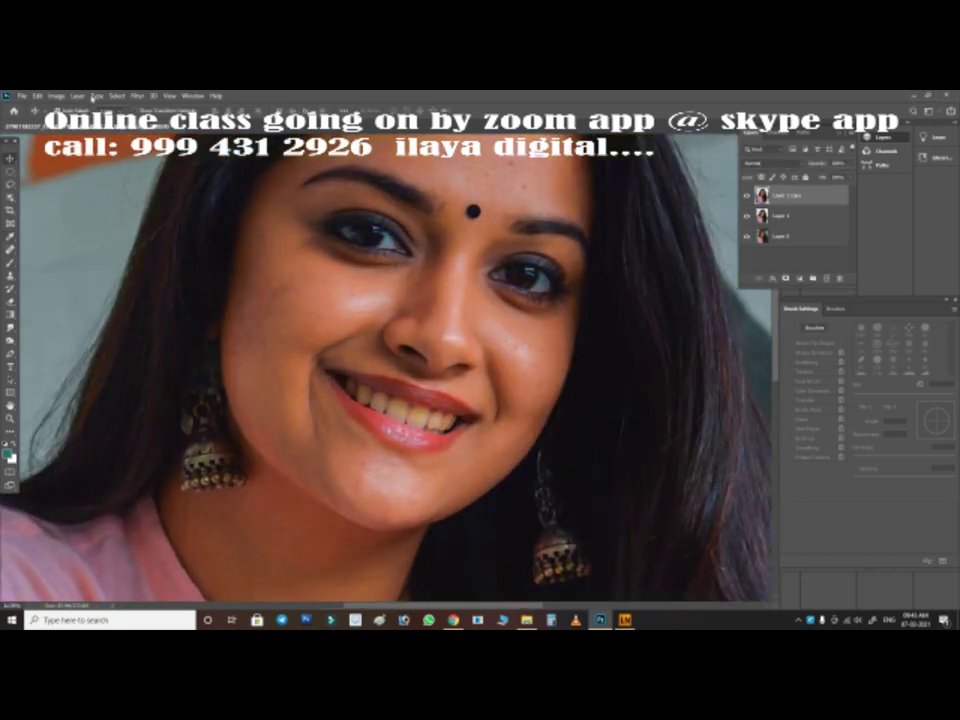
Select the face's highlight areas with Color Range set to Highlights
left_click(117, 96)
left_click(130, 193)
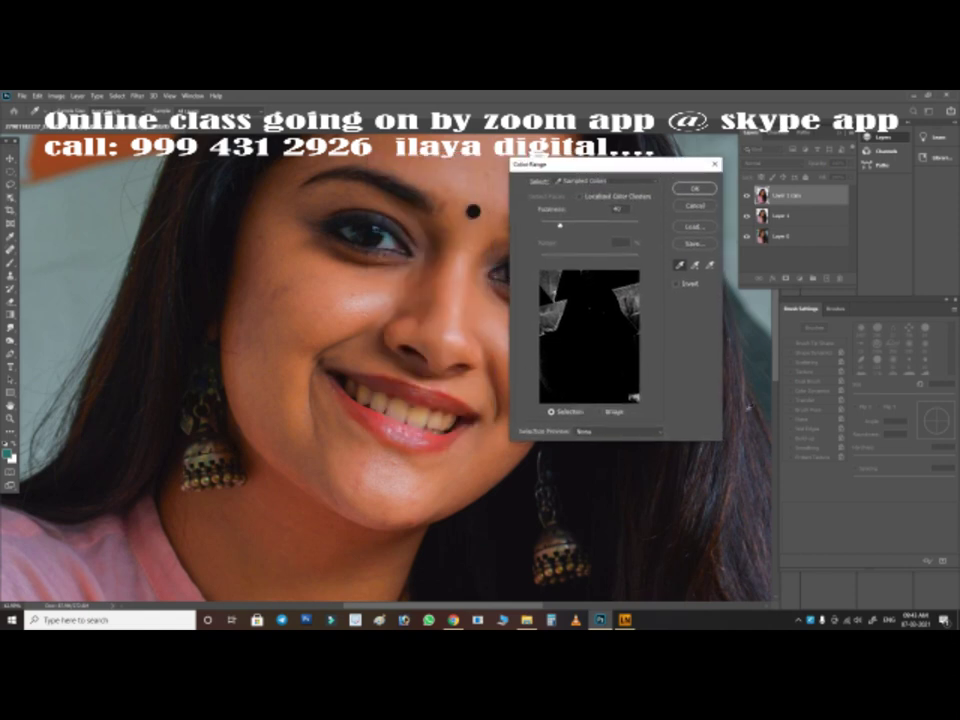
left_click(643, 182)
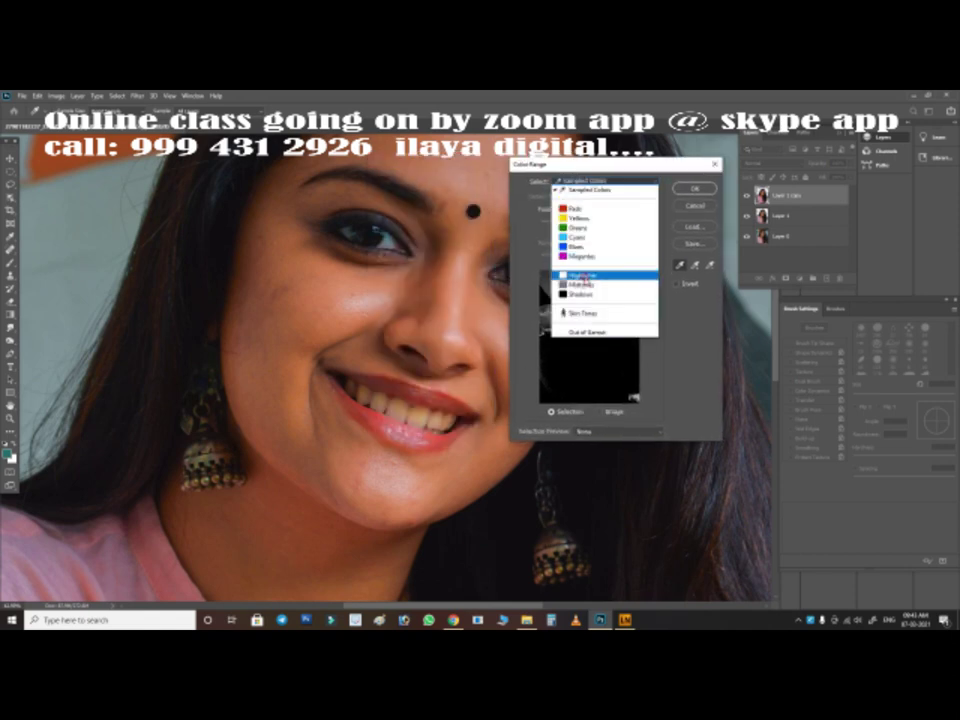
left_click(585, 311)
left_click(693, 189)
Brighten the Blue channel of the highlights with Levels, then deselect
key("ctrl+l")
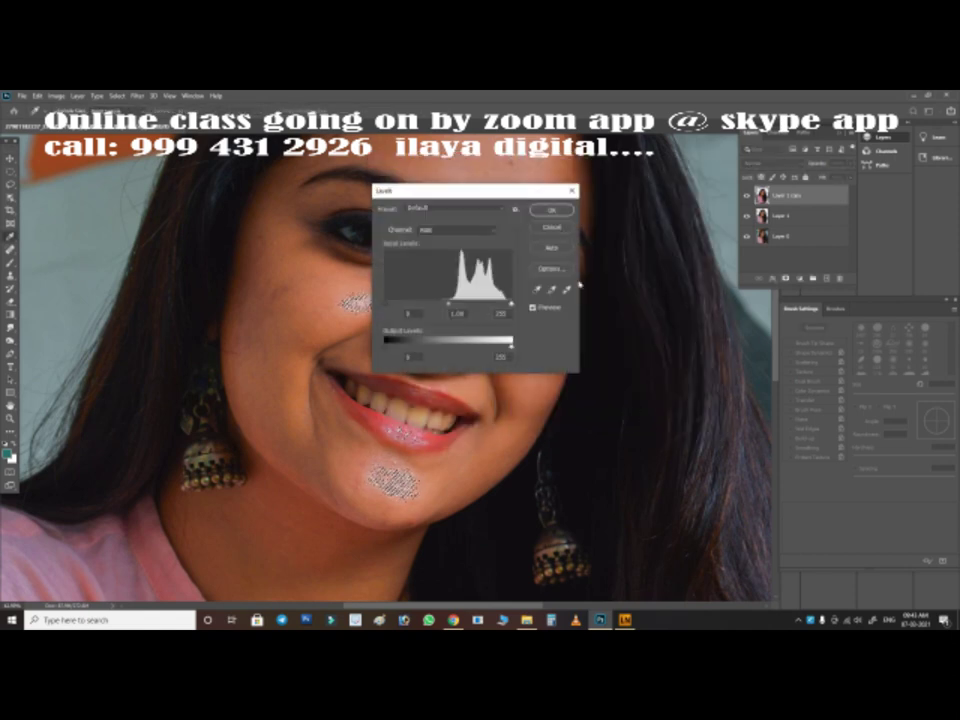
left_click_drag(430, 189, 611, 223)
key("alt+5")
left_click_drag(696, 337, 671, 338)
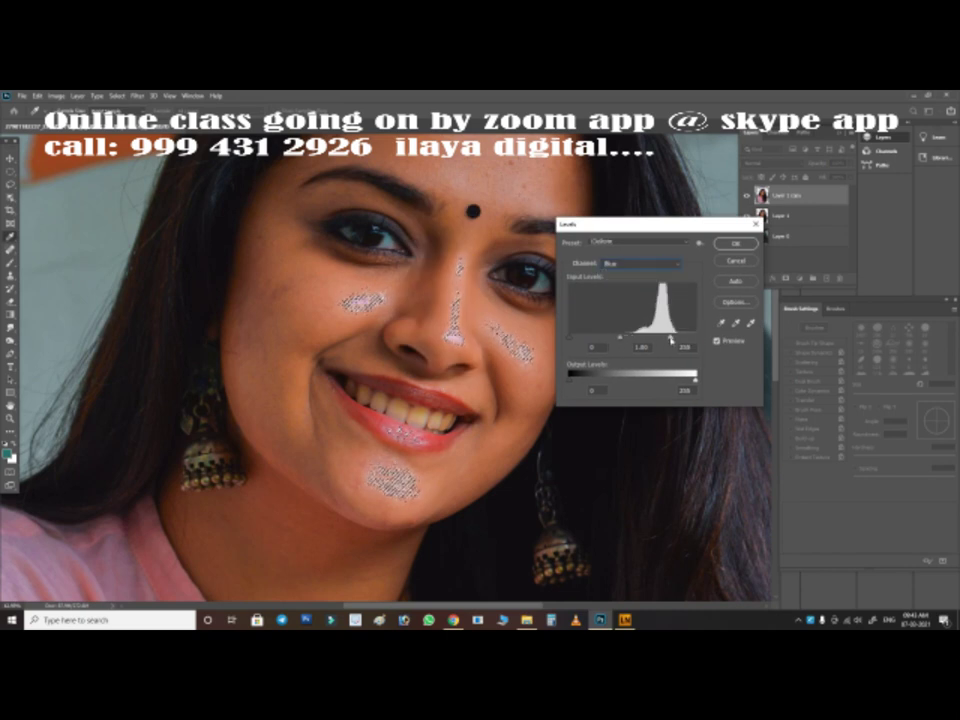
key("Return")
key("ctrl+d")
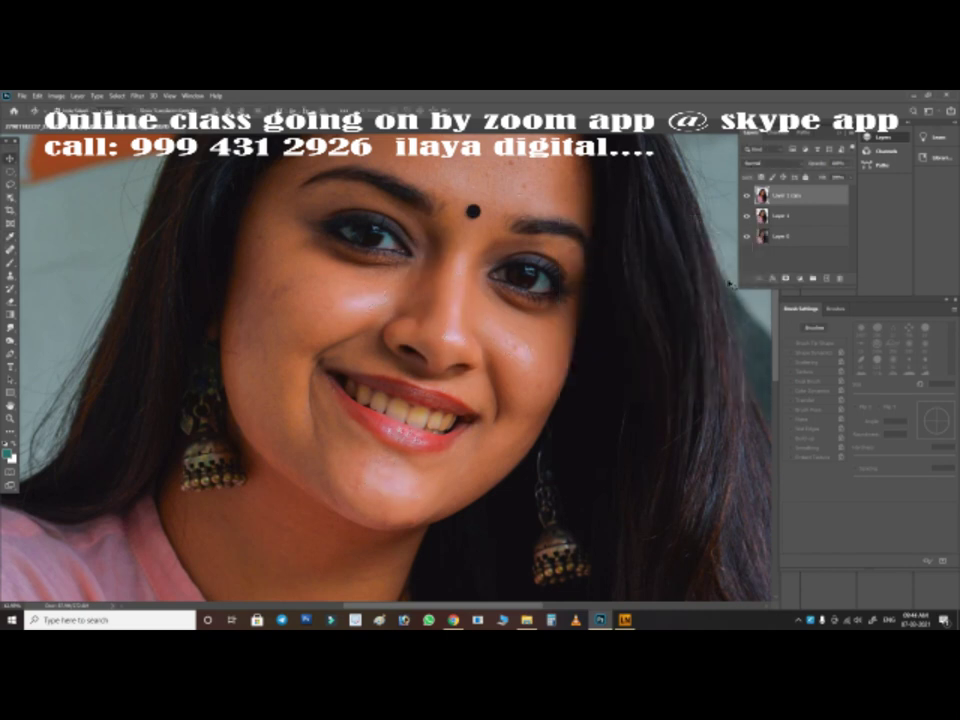
mouse_move(492, 386)
left_mouse_down()
mouse_move(444, 386)
mouse_move(477, 386)
left_mouse_up()
Add a new empty layer, Layer 2, on top of the stack
scroll(510, 302, "up", 3)
key("ctrl+shift+n")
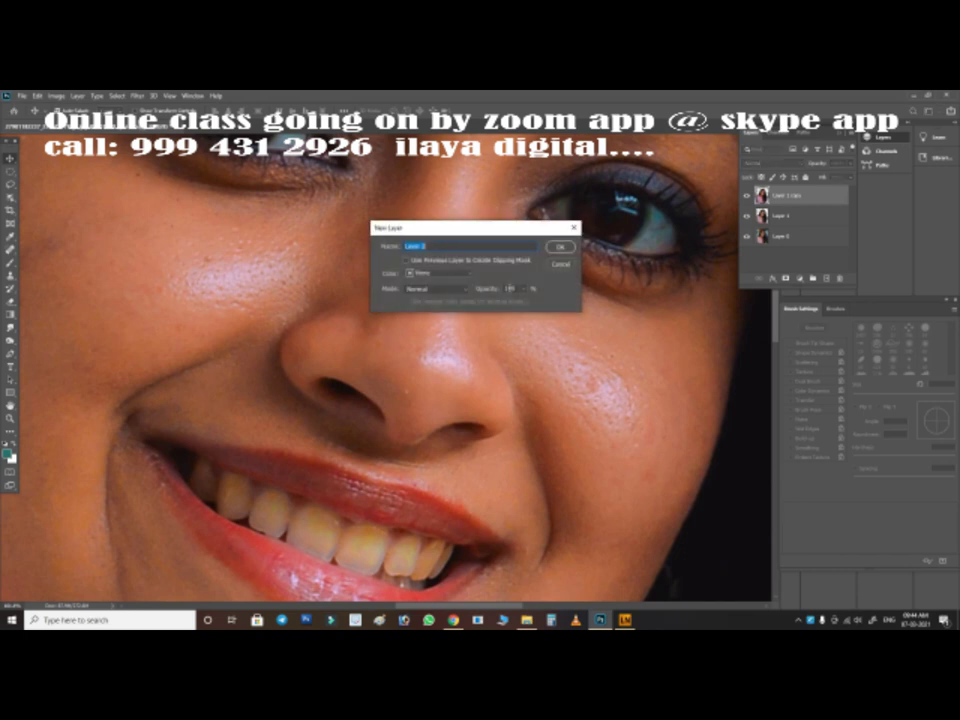
key("Return")
Give the smudging brush a large soft round tip with Transfer enabled, then tilt the view
key("j")
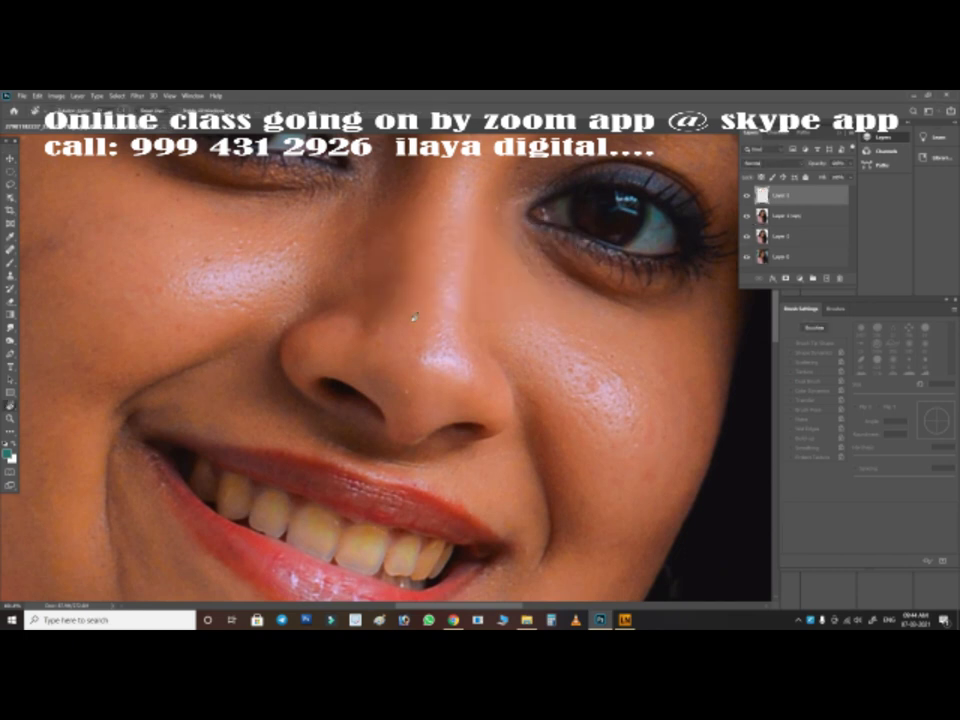
key("b")
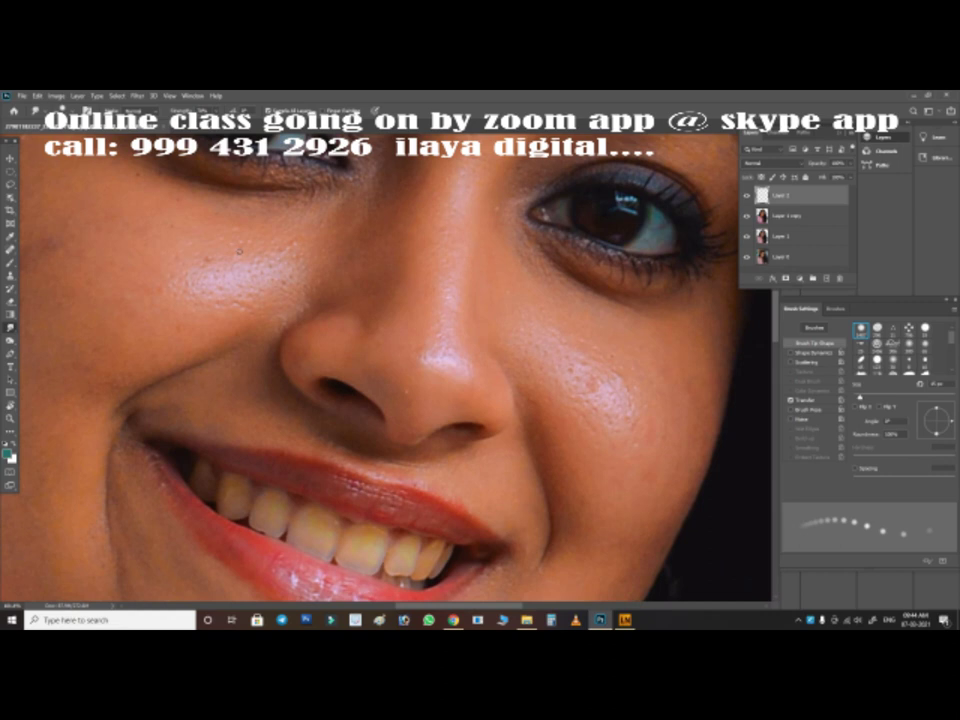
right_click(507, 240)
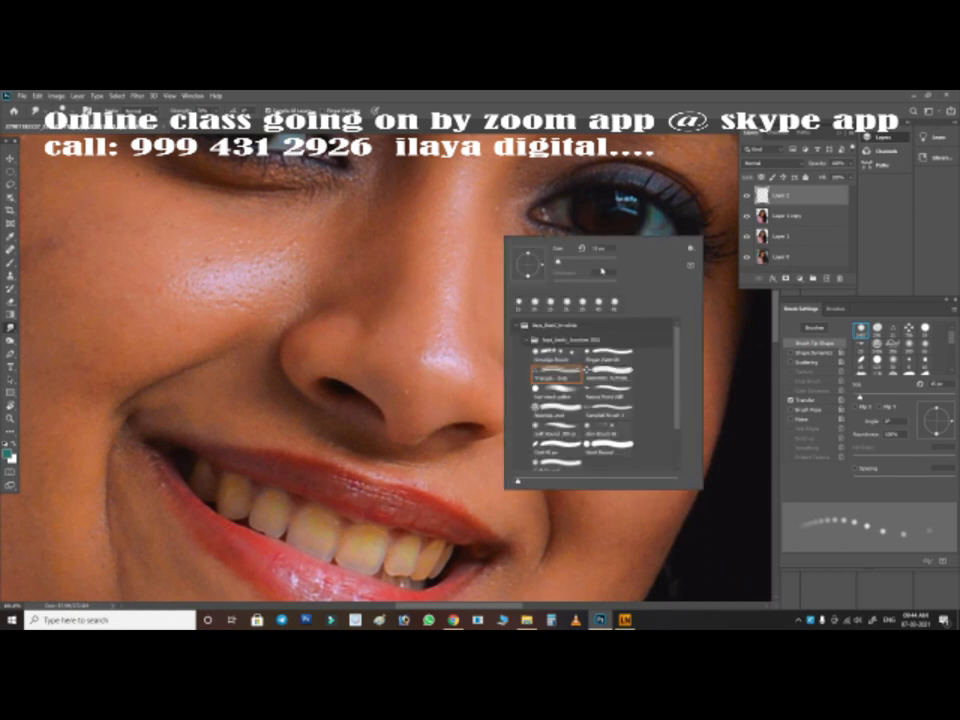
double_click(615, 386)
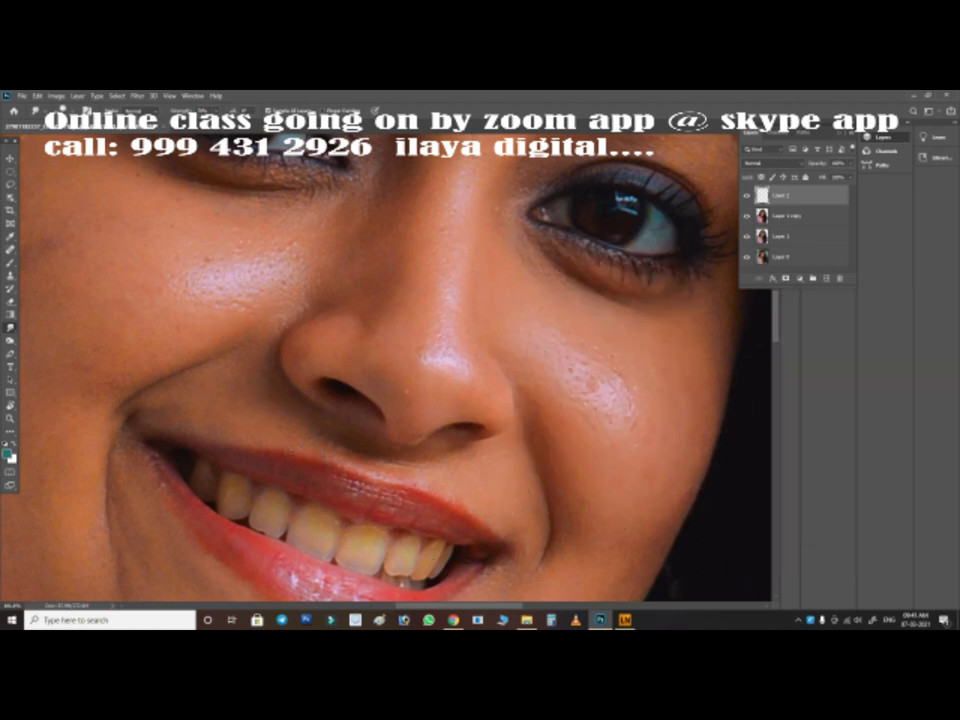
left_click(826, 399)
left_click(816, 343)
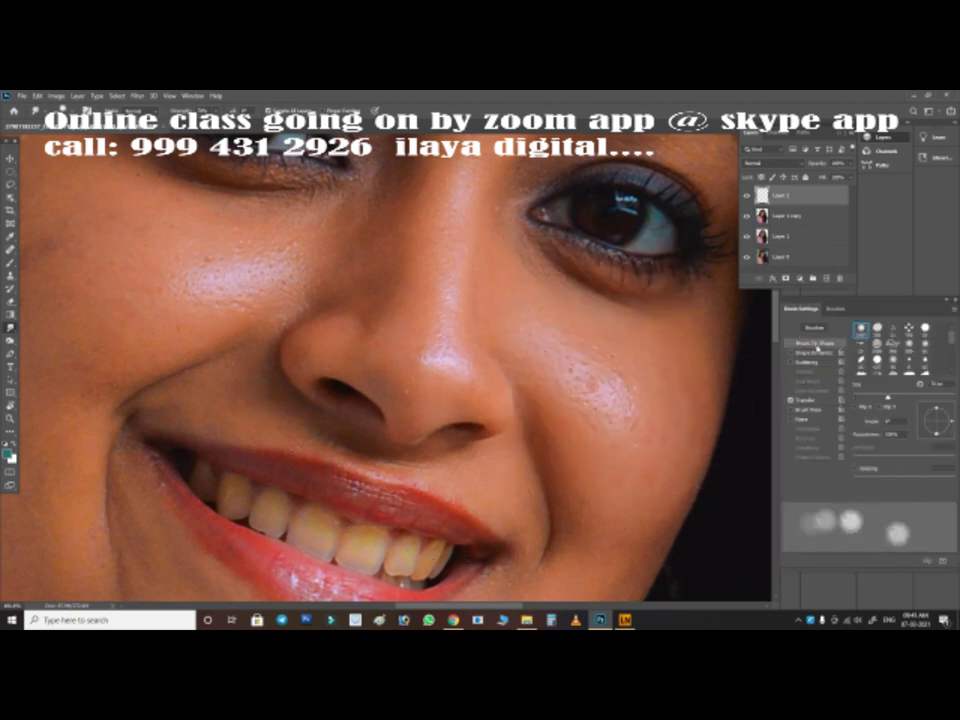
key("ctrl+0")
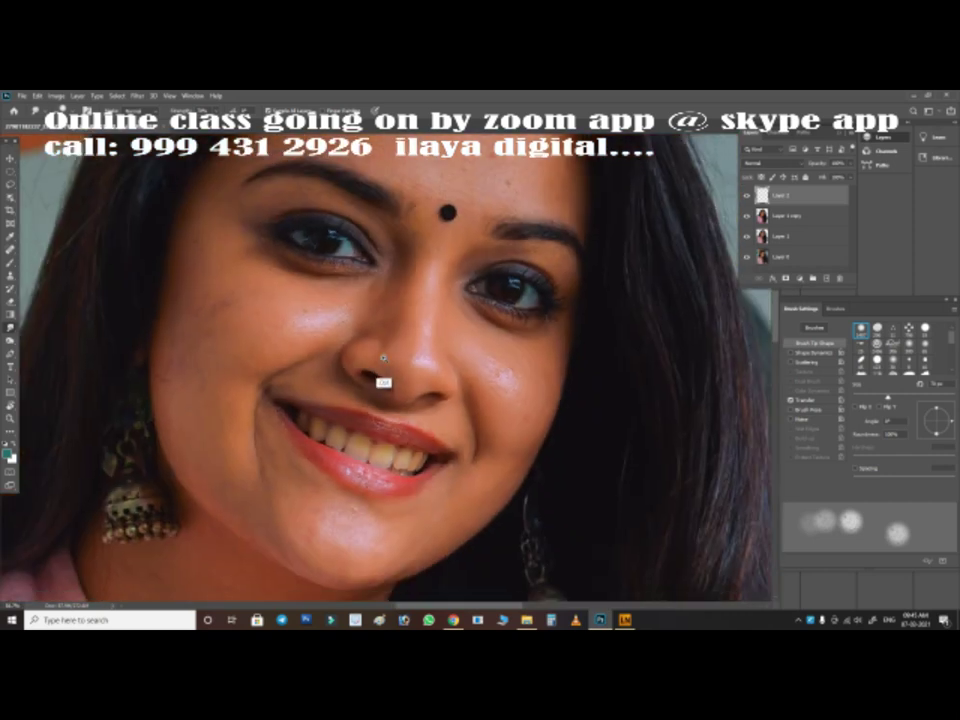
key("r")
left_click_drag(396, 364, 425, 335)
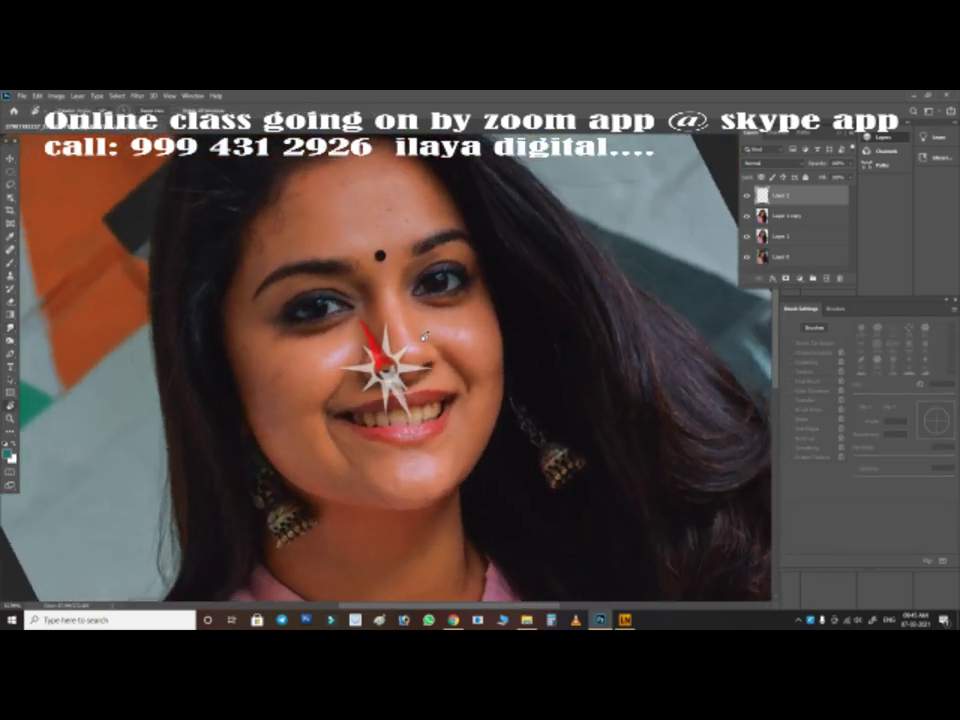
Resize the image to 18 inches wide
scroll(425, 335, "up", 3)
key("ctrl+alt+i")
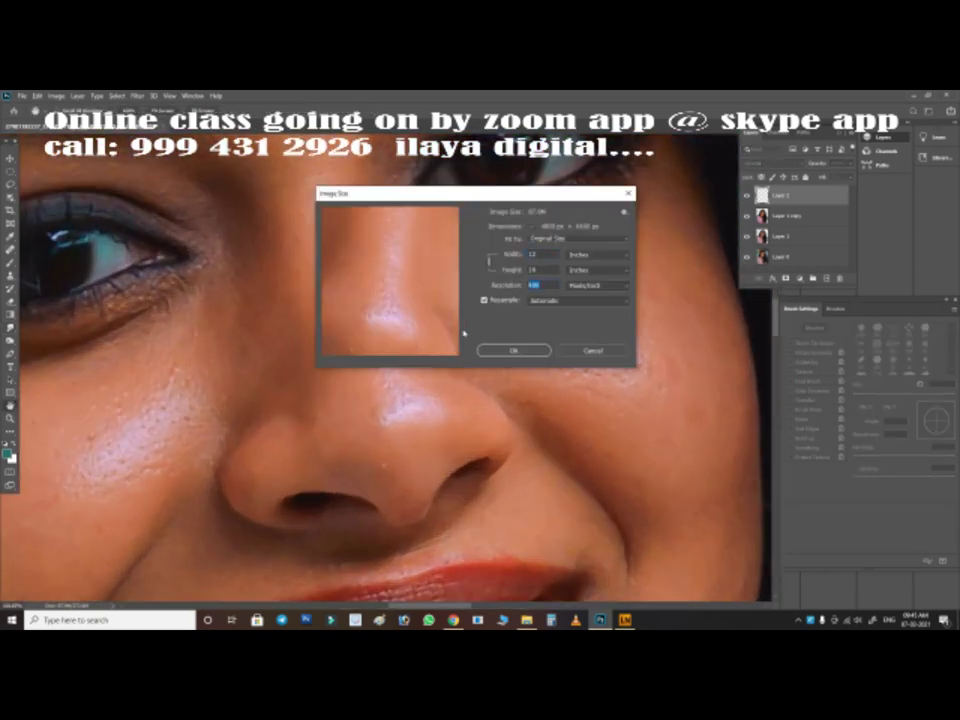
type("18")
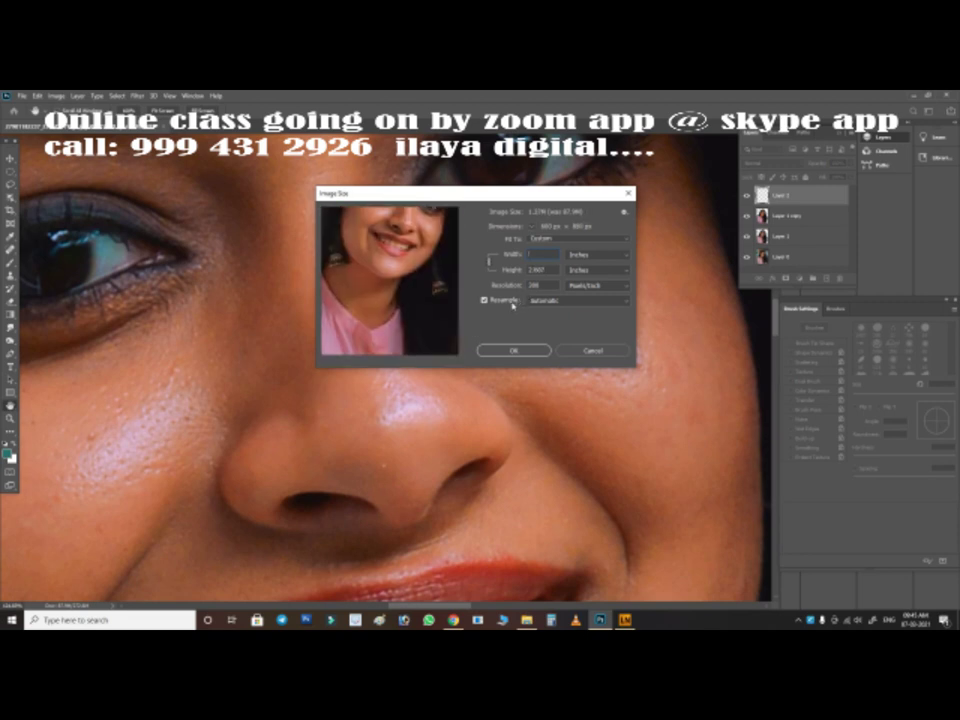
left_click(513, 350)
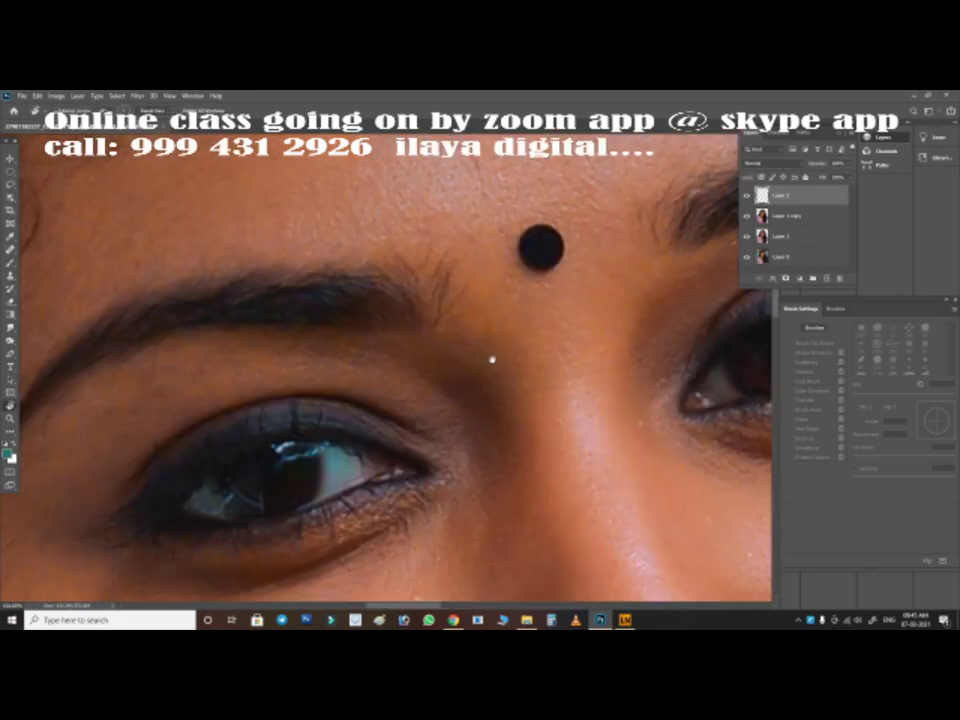
Pan and rotate the view onto the nose with the smudging brush active
scroll(468, 342, "up", 2)
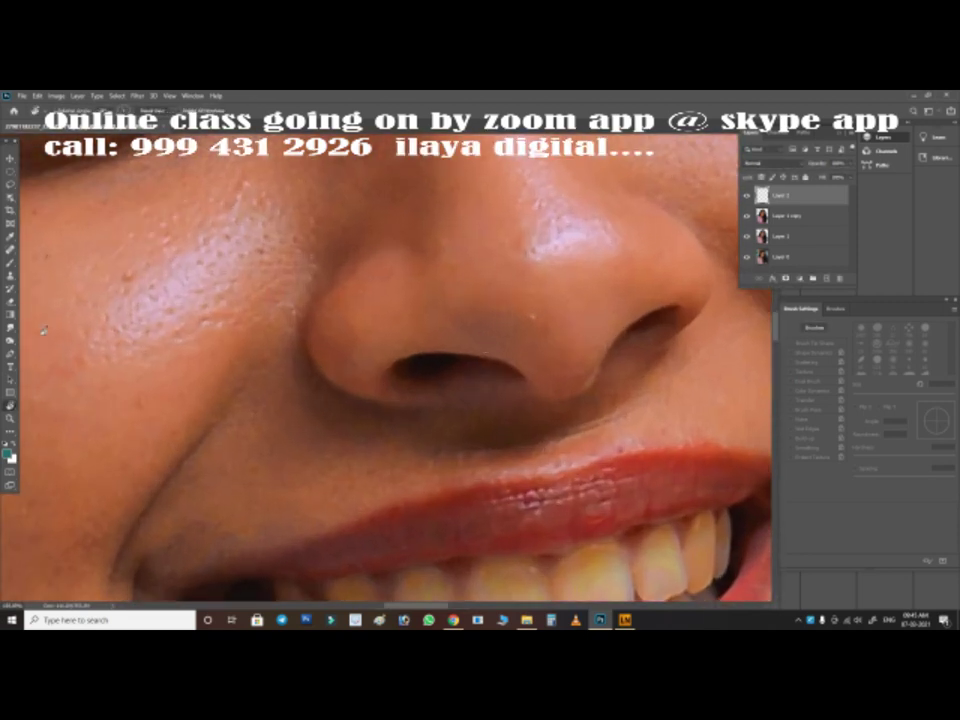
key("j")
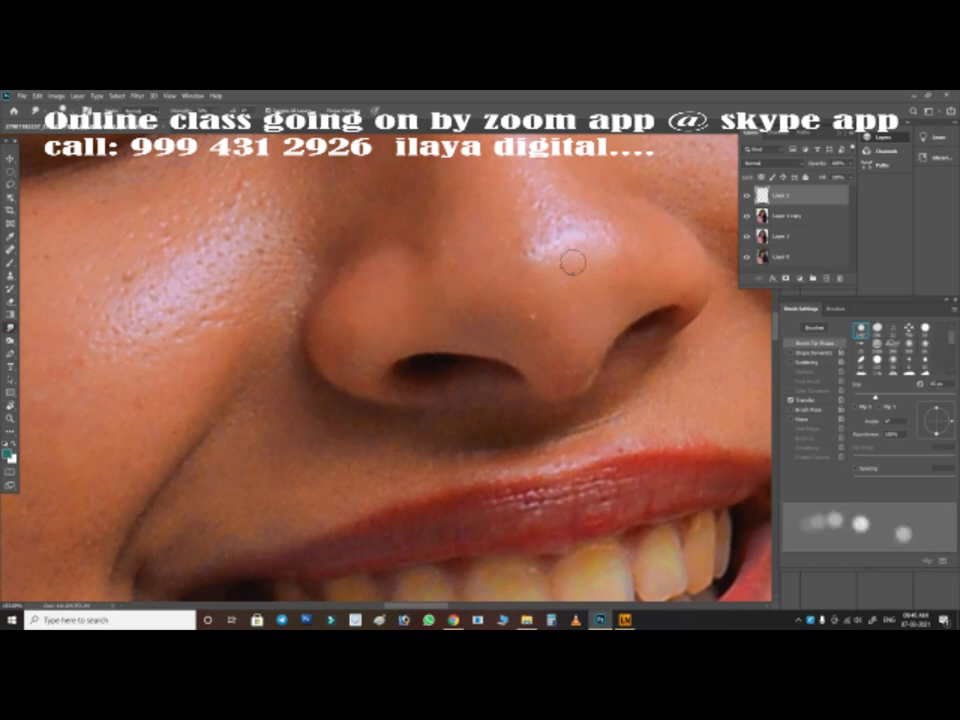
left_click_drag(572, 262, 429, 369)
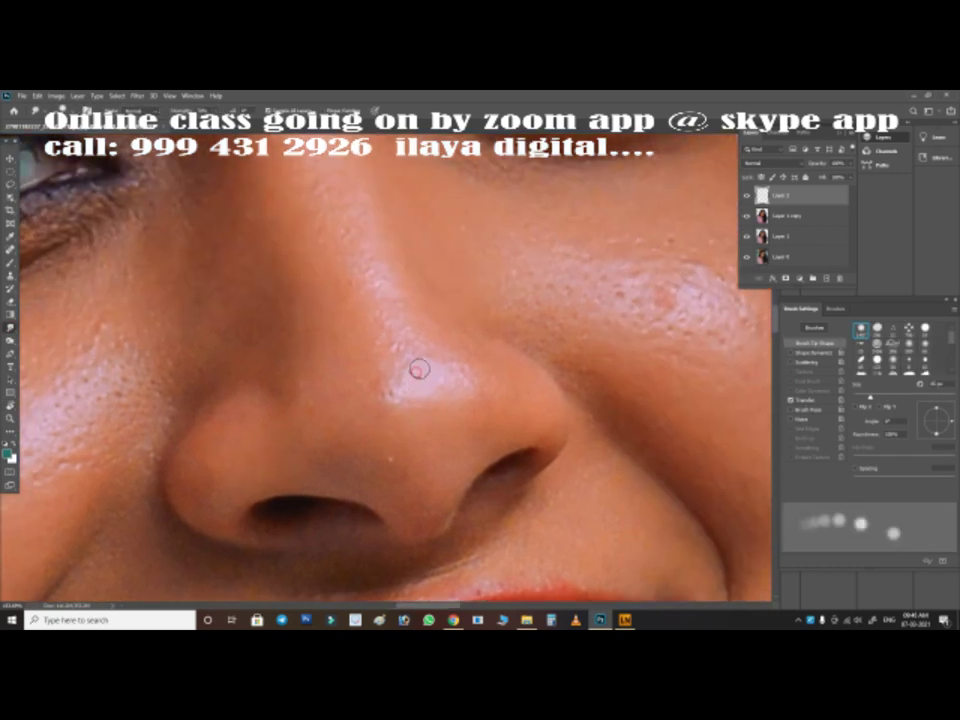
scroll(367, 409, "down", 2)
left_click_drag(486, 349, 375, 321)
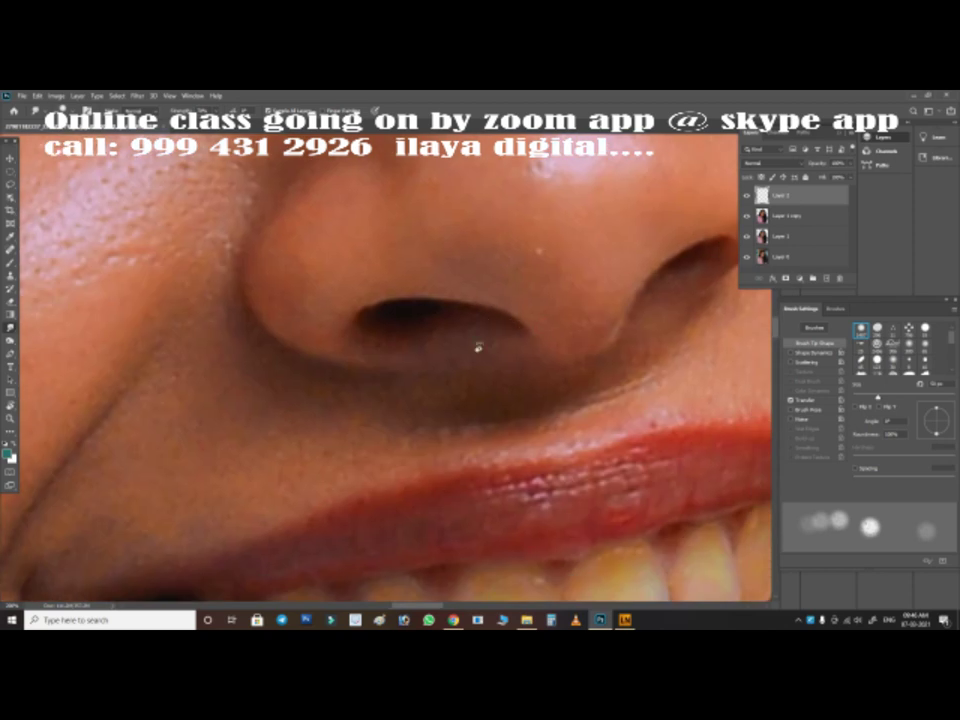
key("r")
left_click_drag(560, 230, 588, 188)
key("s")
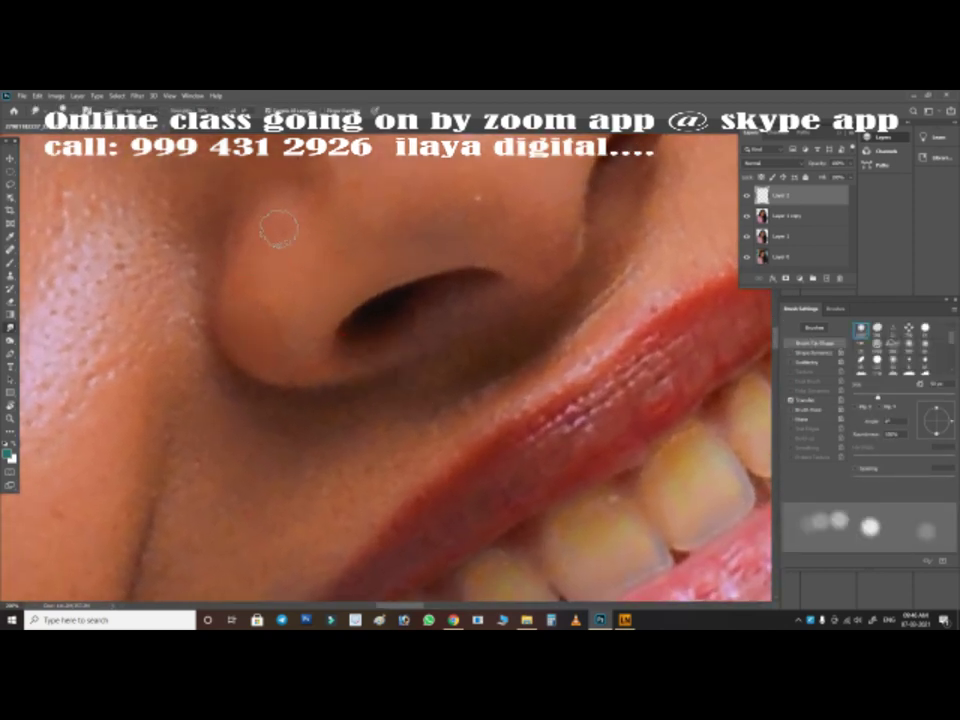
scroll(283, 261, "down", 3)
scroll(360, 246, "up", 1)
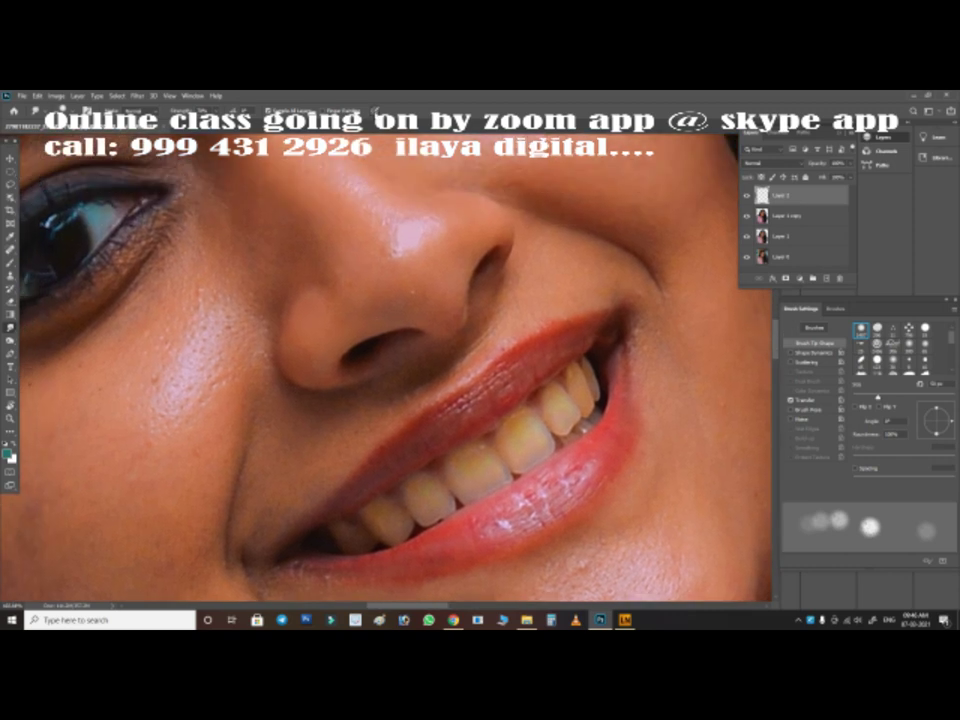
Enable Shape Dynamics for a softer, scattered stroke and enlarge the brush
left_click_drag(910, 307, 655, 183)
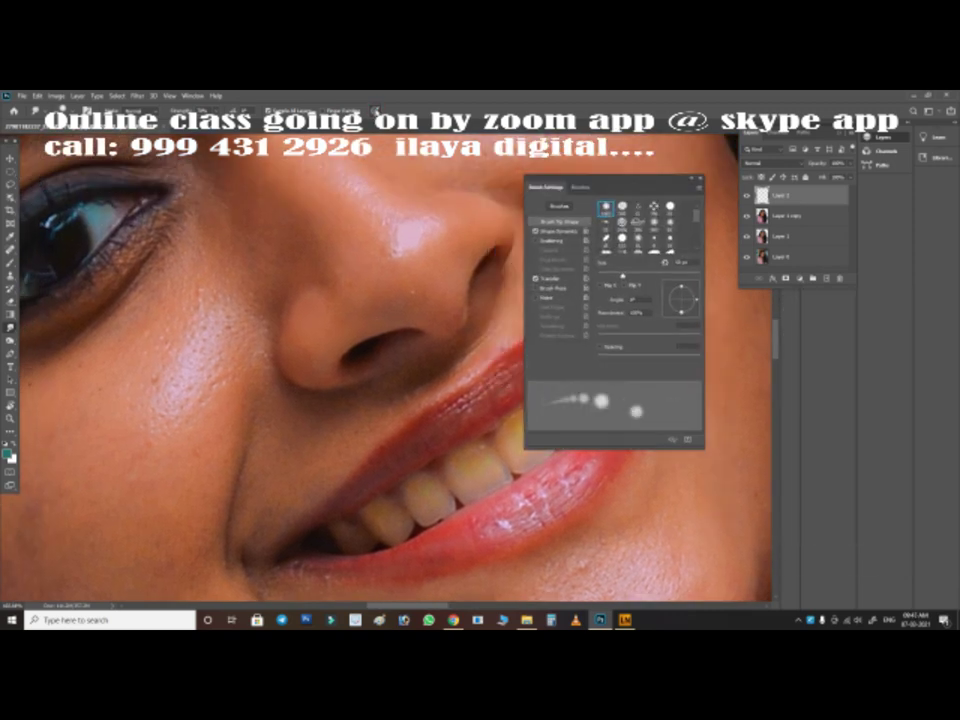
left_click(536, 231)
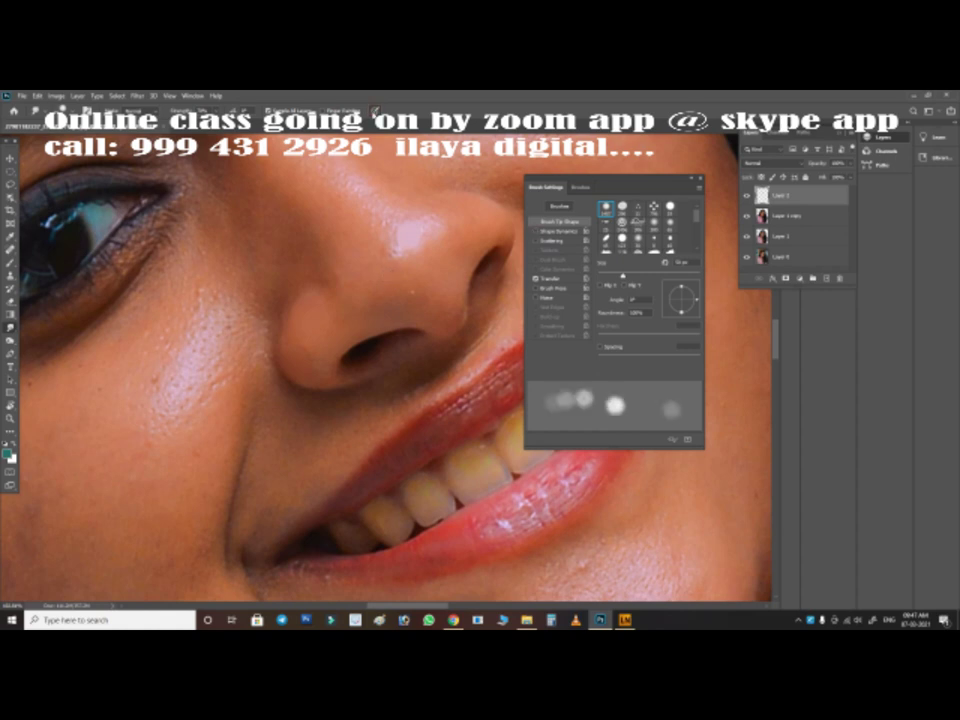
left_click(536, 241)
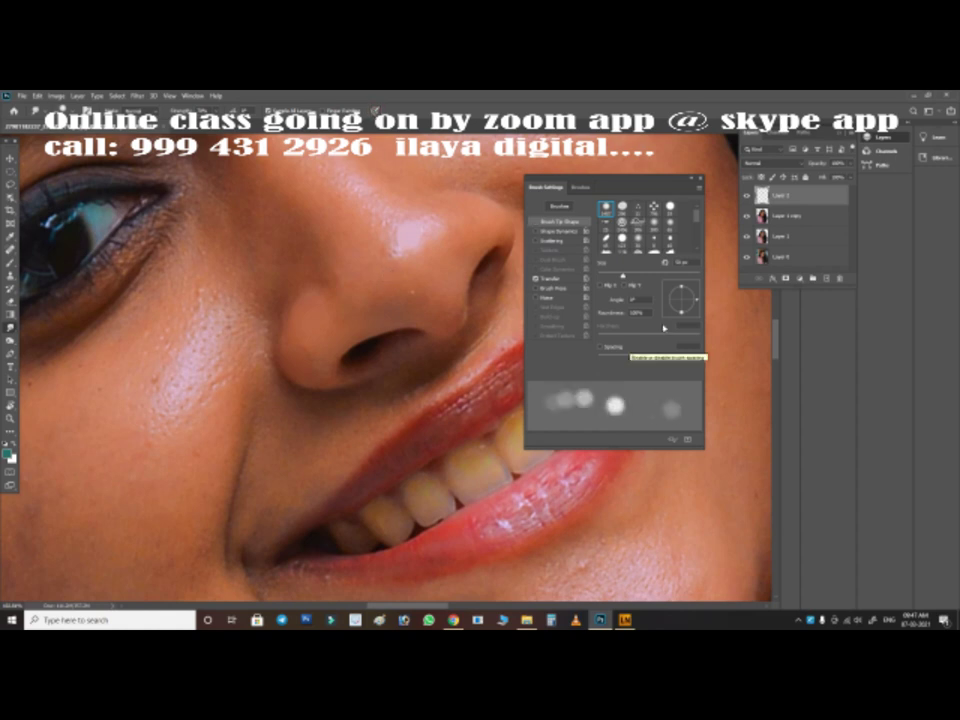
left_click_drag(600, 186, 838, 332)
scroll(437, 324, "up", 2)
scroll(444, 345, "up", 2)
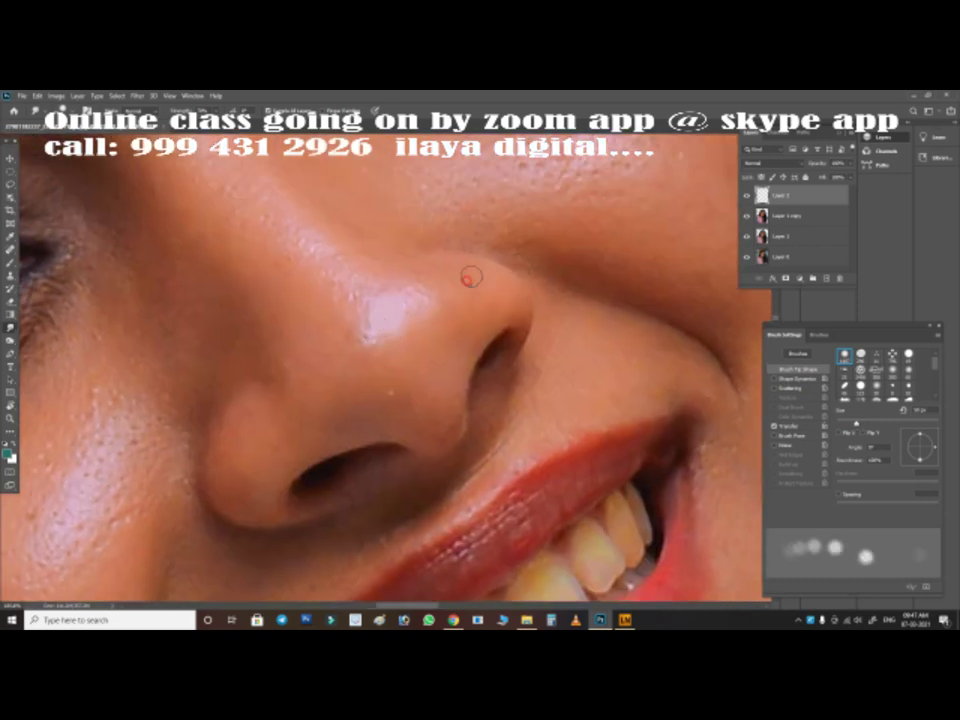
scroll(459, 339, "up", 2)
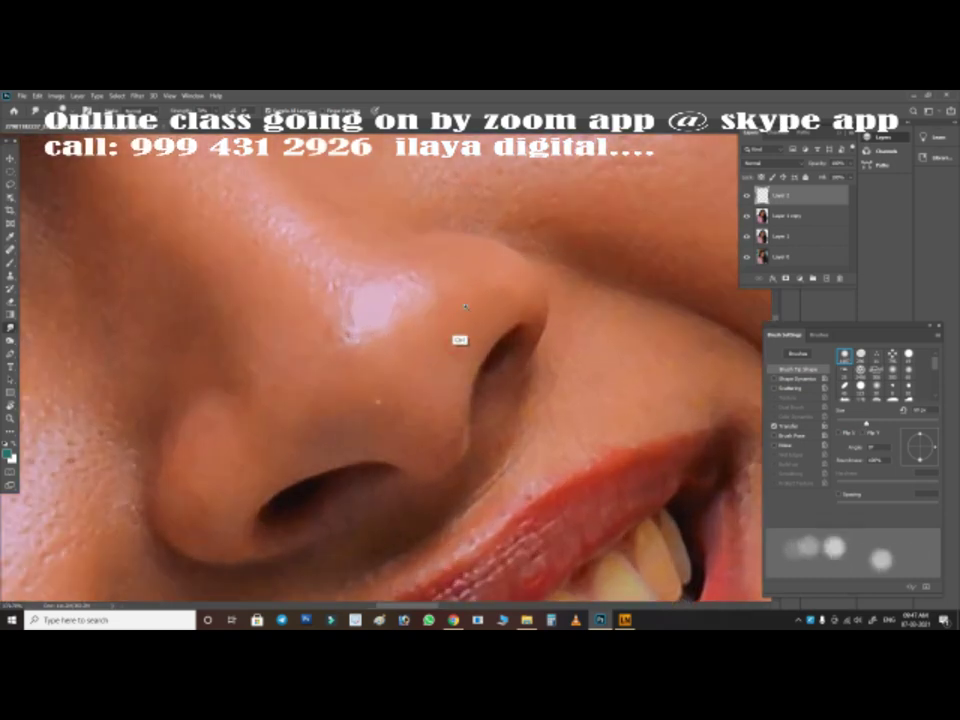
scroll(484, 252, "up", 1)
key("bracketright")
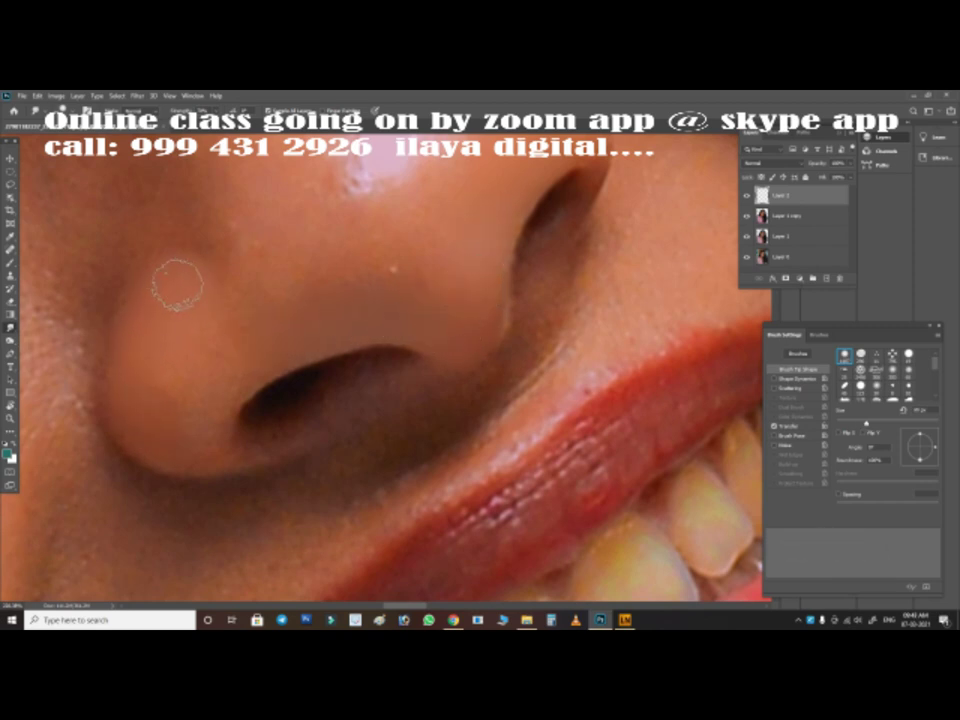
Smooth the nose skin and paint a bright highlight on the nose tip
key("h")
left_click_drag(217, 295, 317, 305)
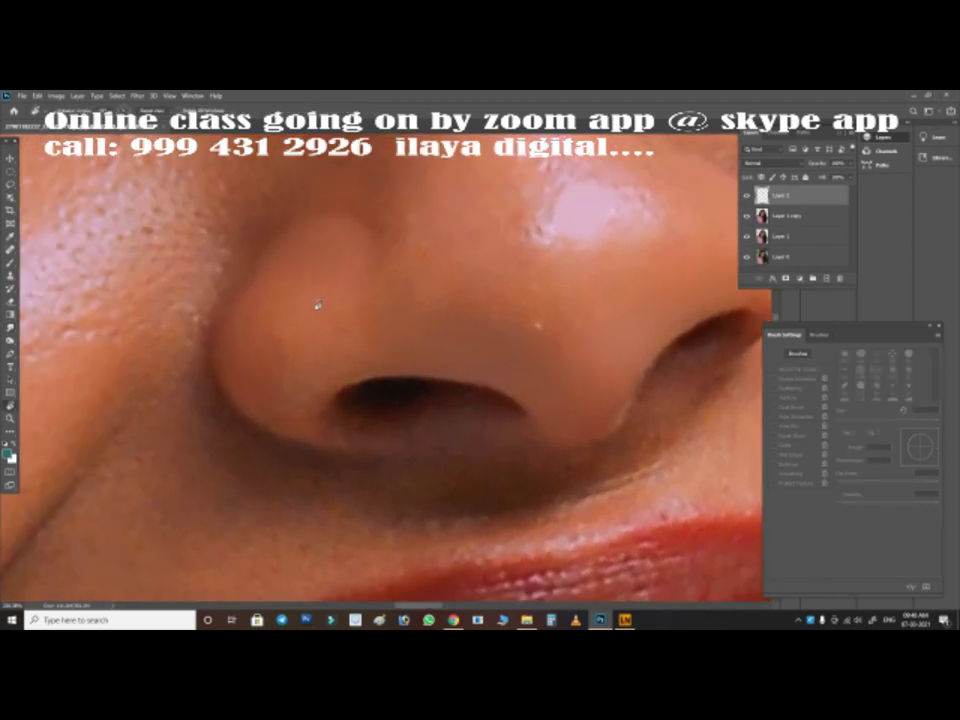
key("b")
key("s")
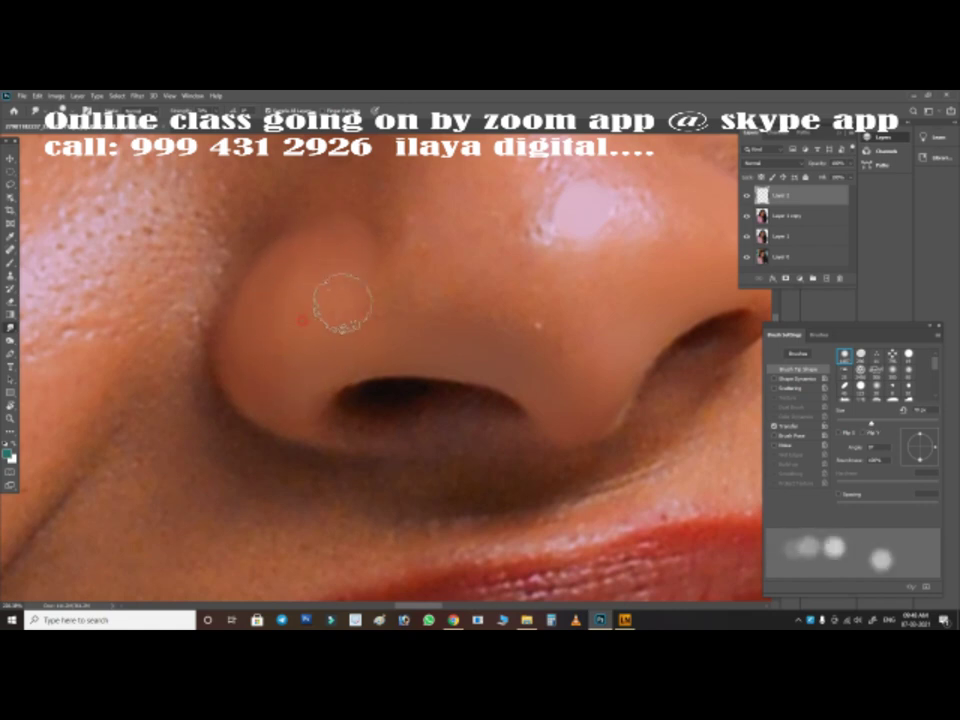
scroll(345, 320, "down", 5)
scroll(364, 370, "up", 1)
scroll(383, 330, "up", 3)
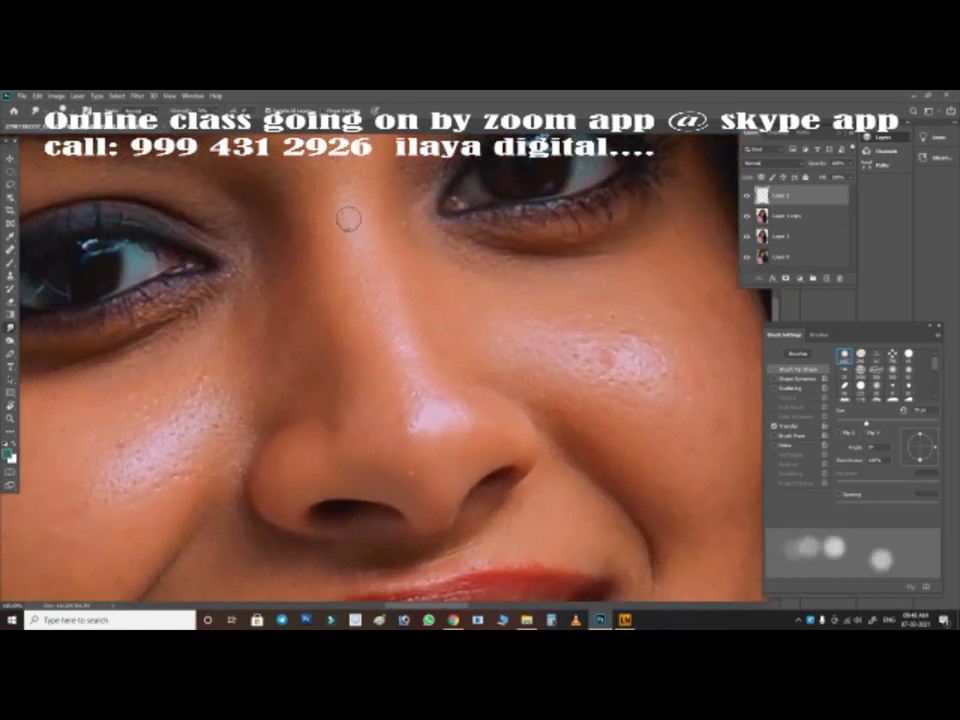
key("bracketleft")
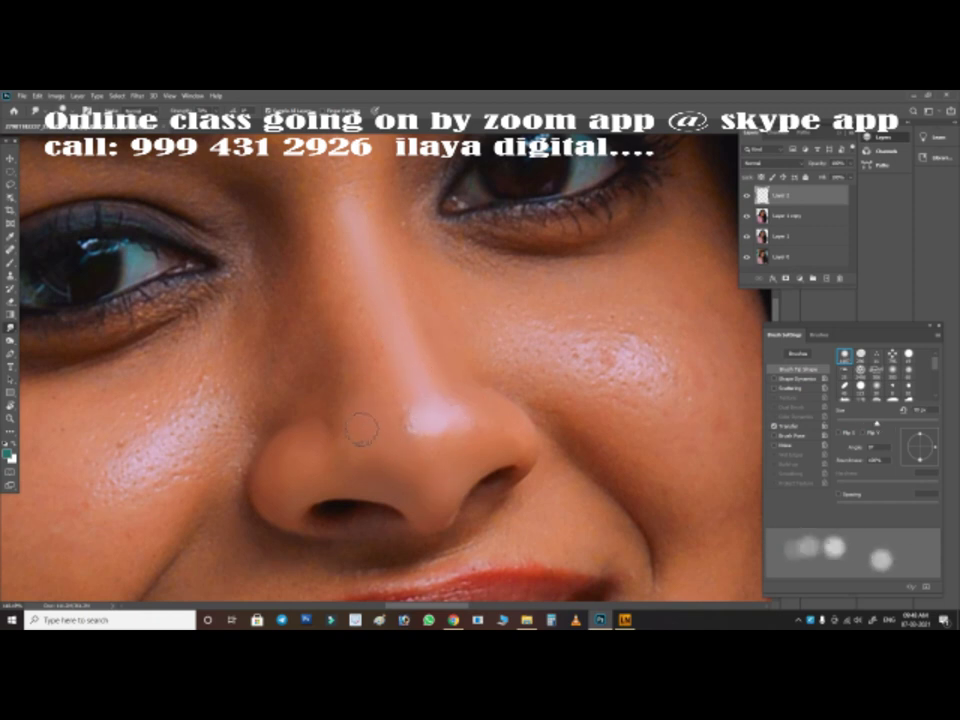
key("bracketleft")
key("bracketright")
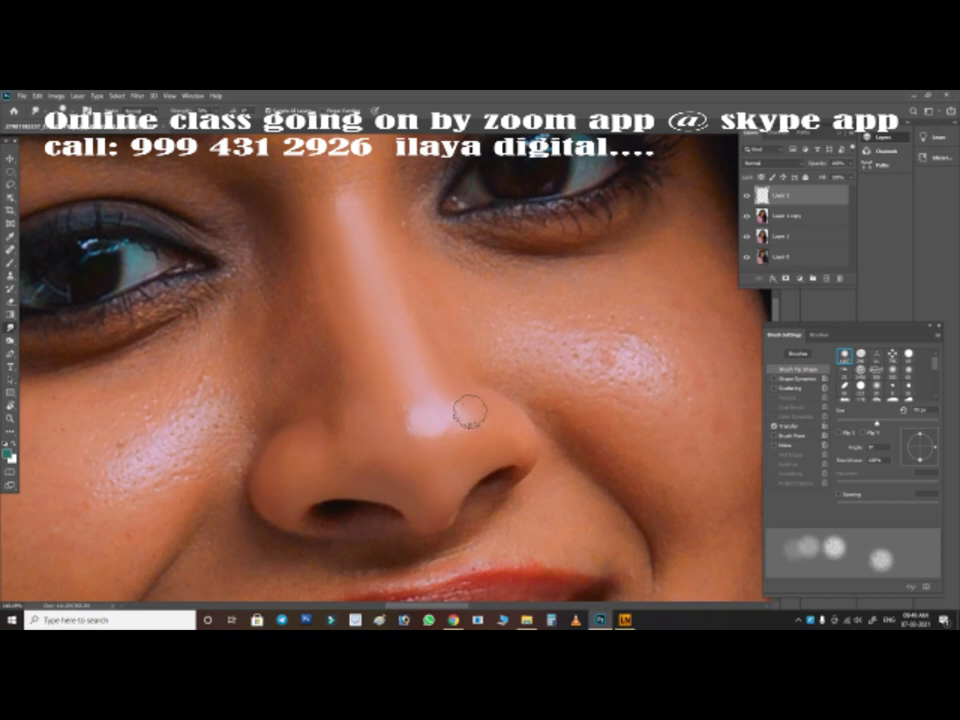
left_click(424, 416)
Shrink the brush and bring the mouth and smile line into view
key("bracketleft")
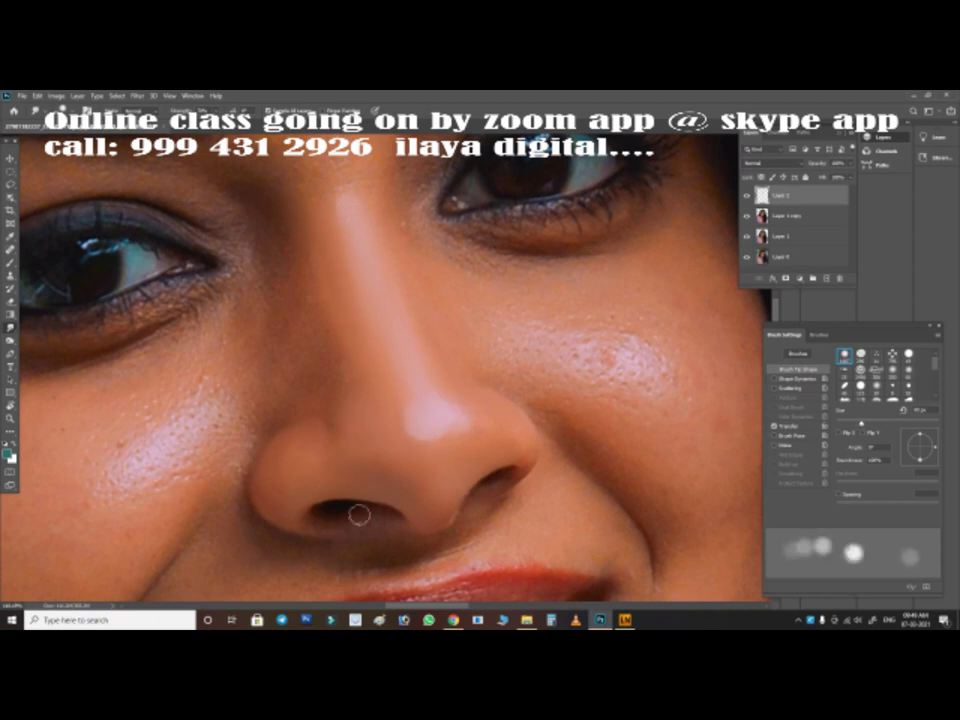
left_click_drag(489, 424, 569, 209)
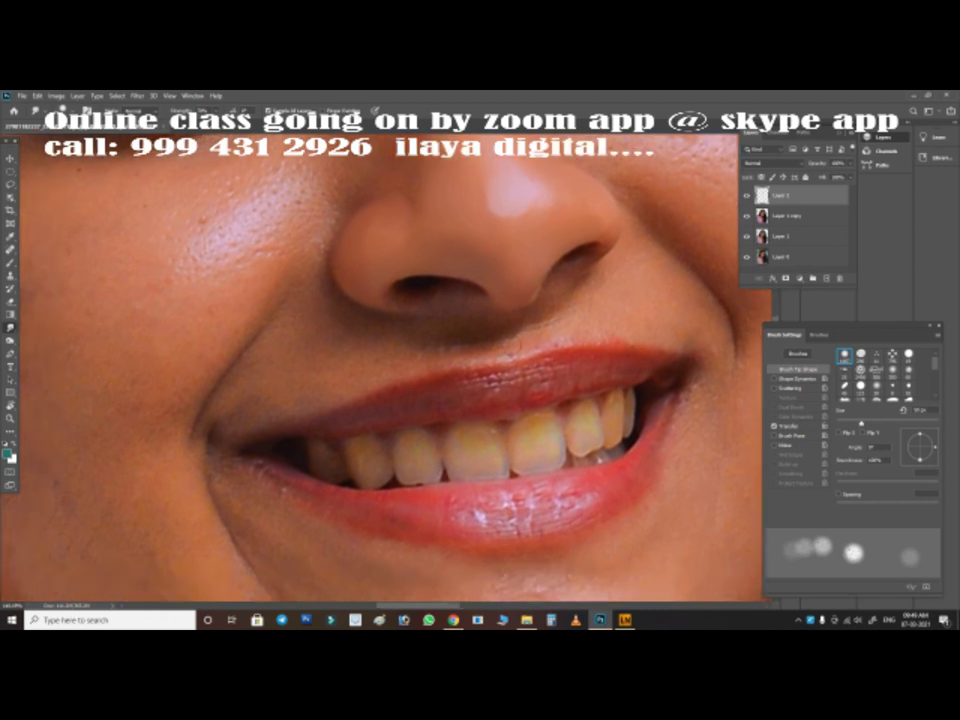
key("v")
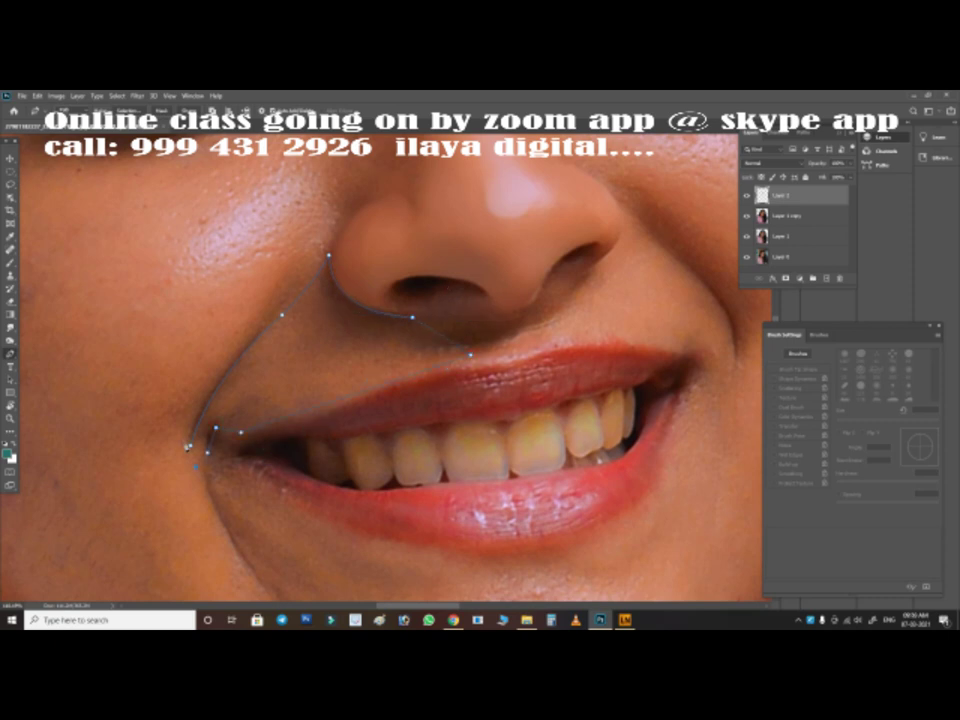
Feather the smile-line selection, brush the skin smooth at adjusted sizes, then deselect
key("shift+F6")
key("Return")
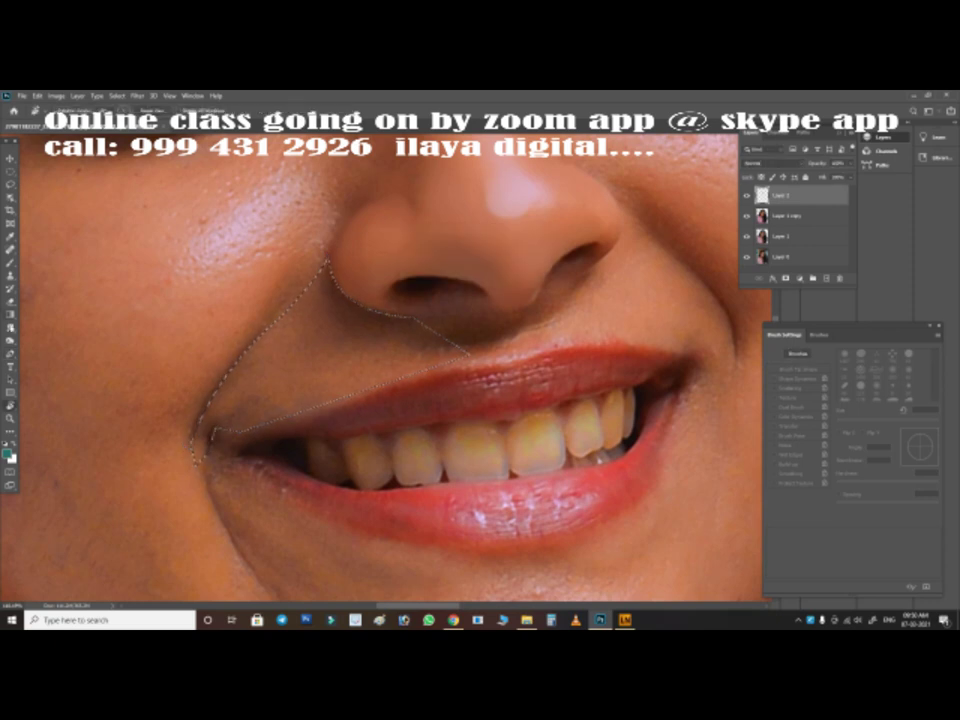
key("b")
key("bracketright")
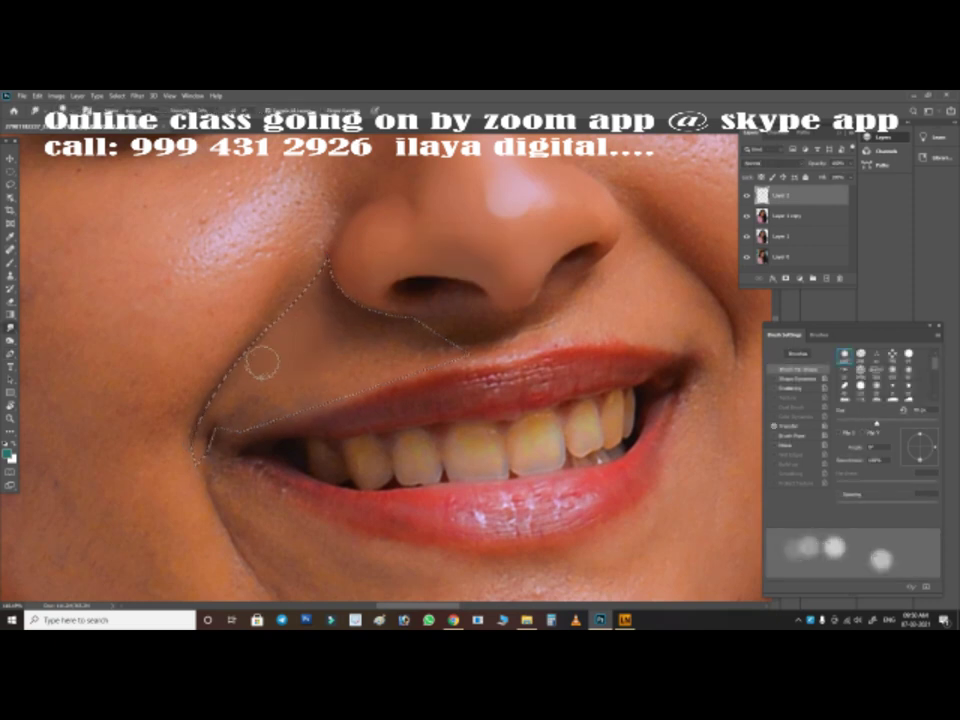
key("bracketleft")
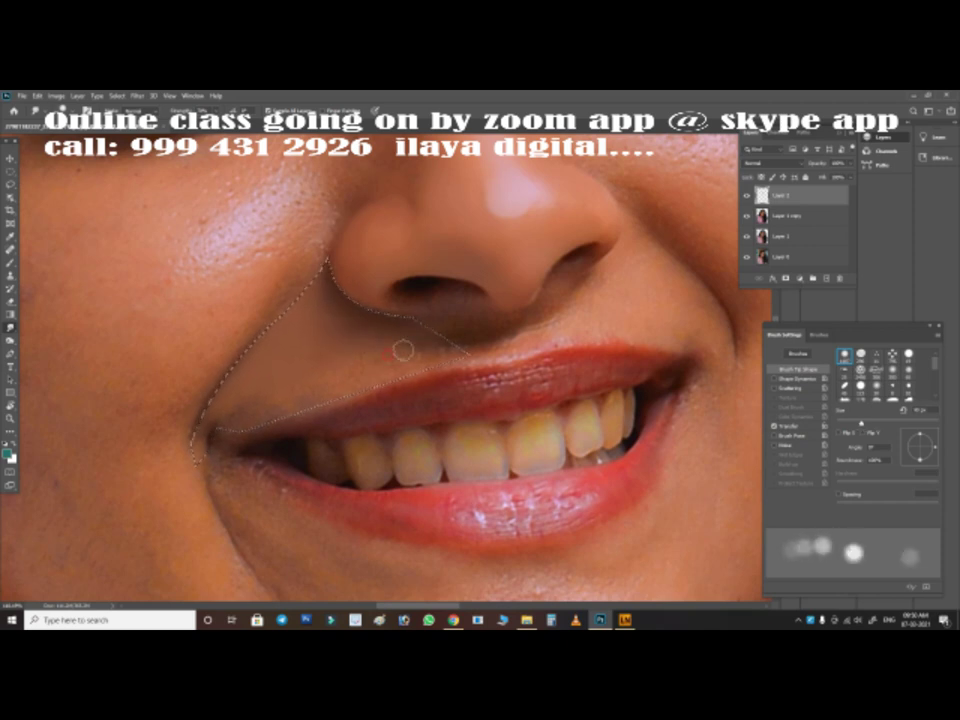
key("bracketright")
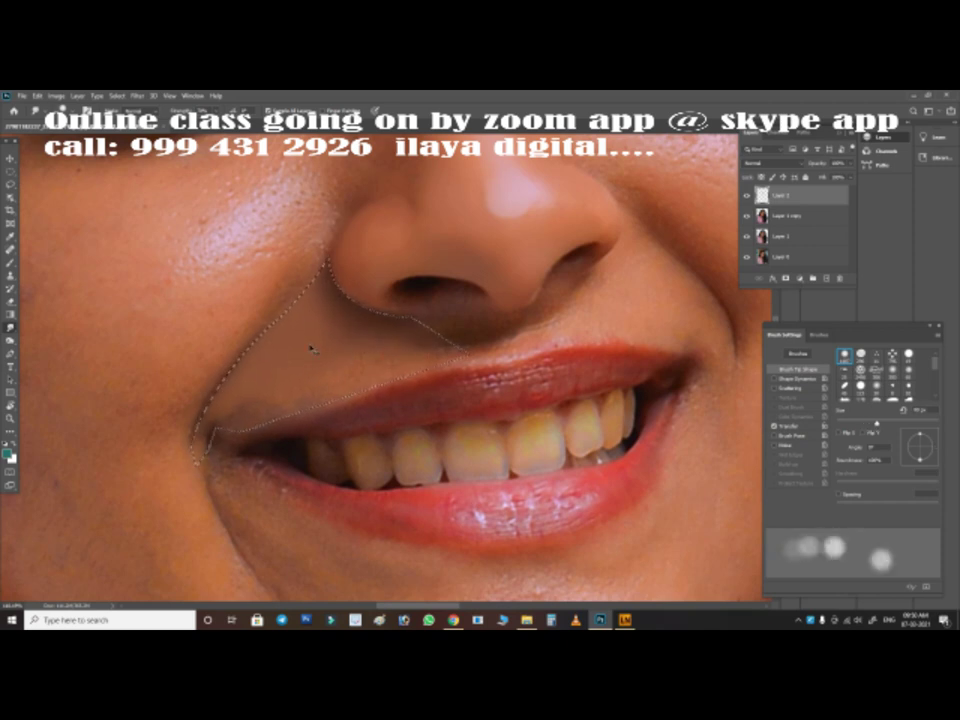
key("bracketleft")
key("bracketleft")
key("bracketright")
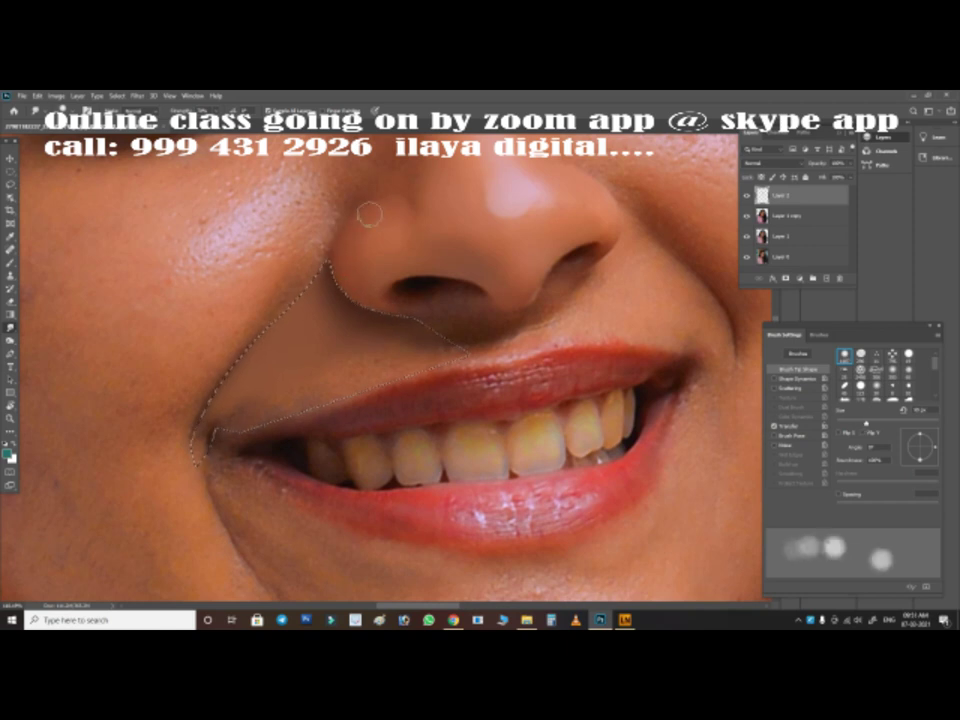
key("bracketleft")
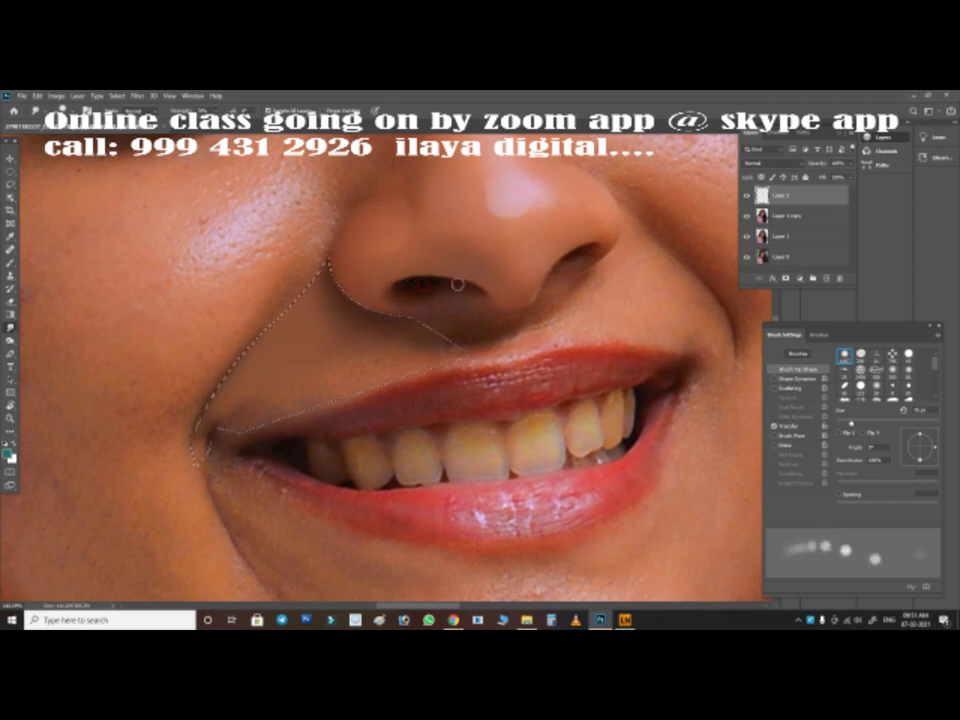
key("bracketright")
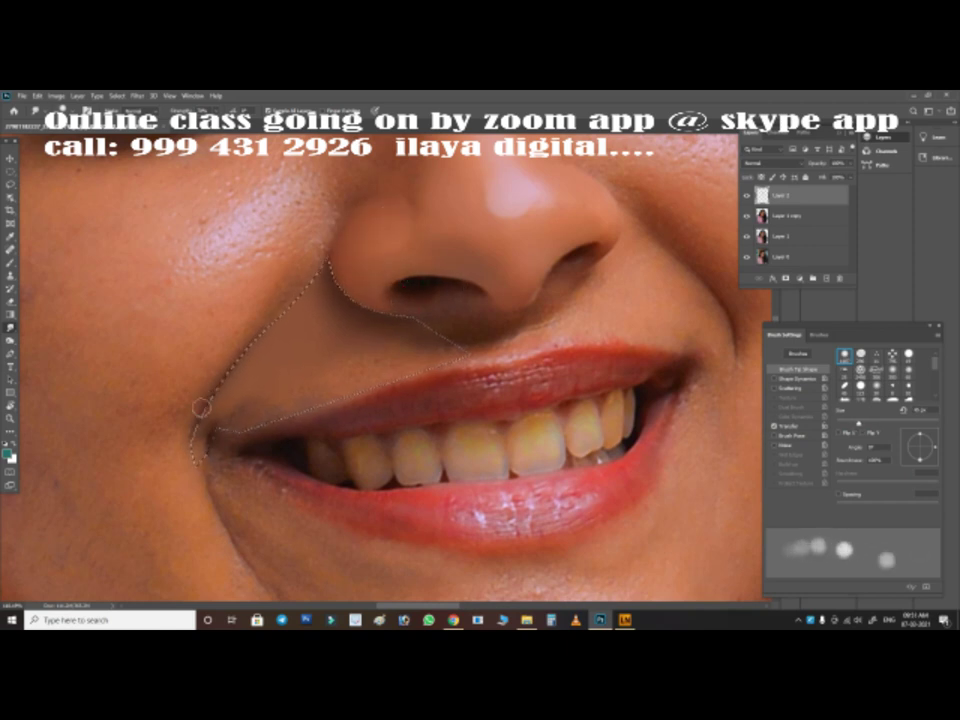
key("ctrl+d")
key("bracketleft")
key("bracketleft")
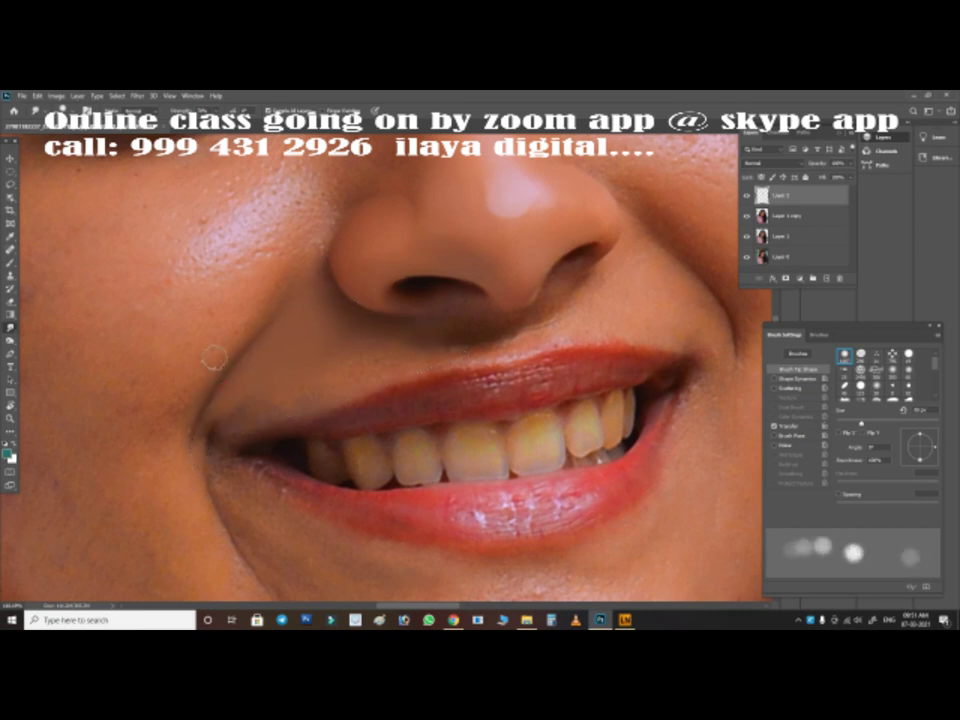
left_click_drag(25, 147, 103, 345)
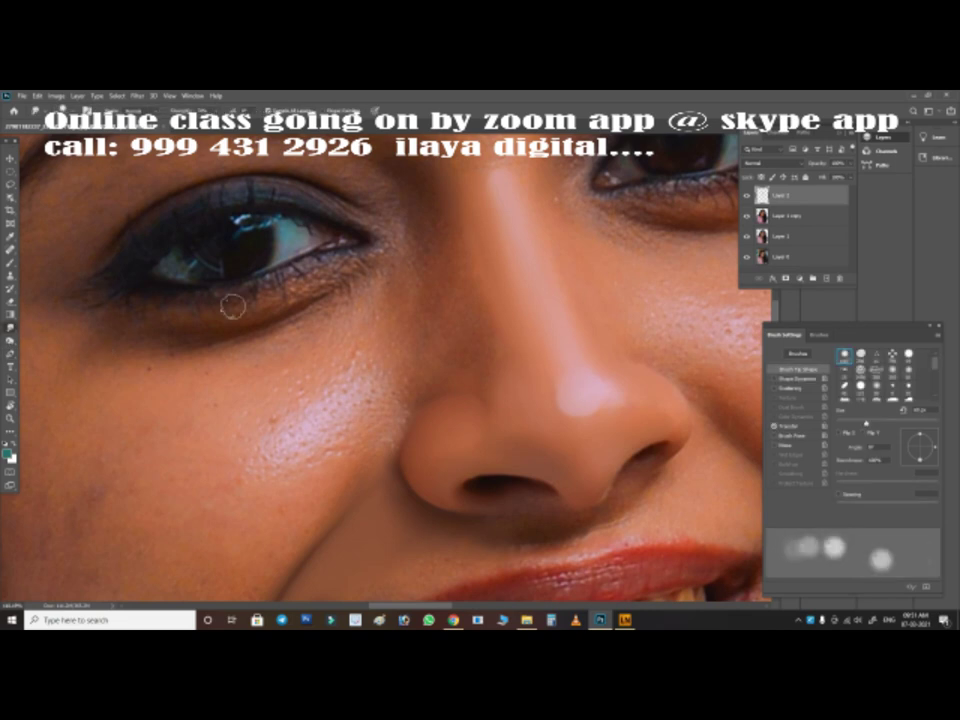
scroll(231, 306, "up", 2)
key("bracketleft")
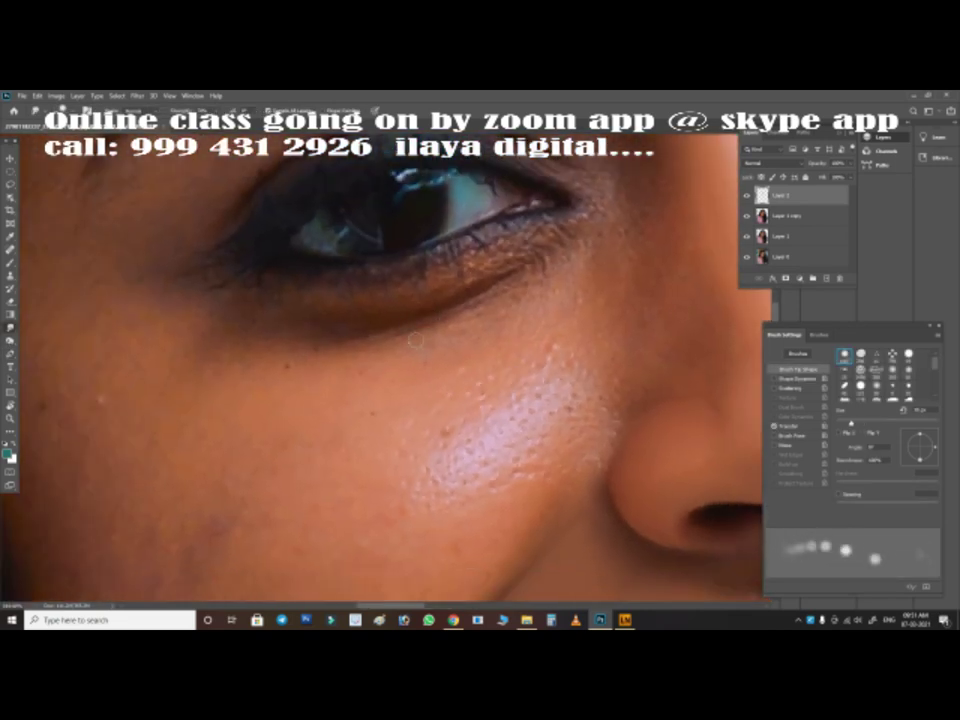
key("bracketright")
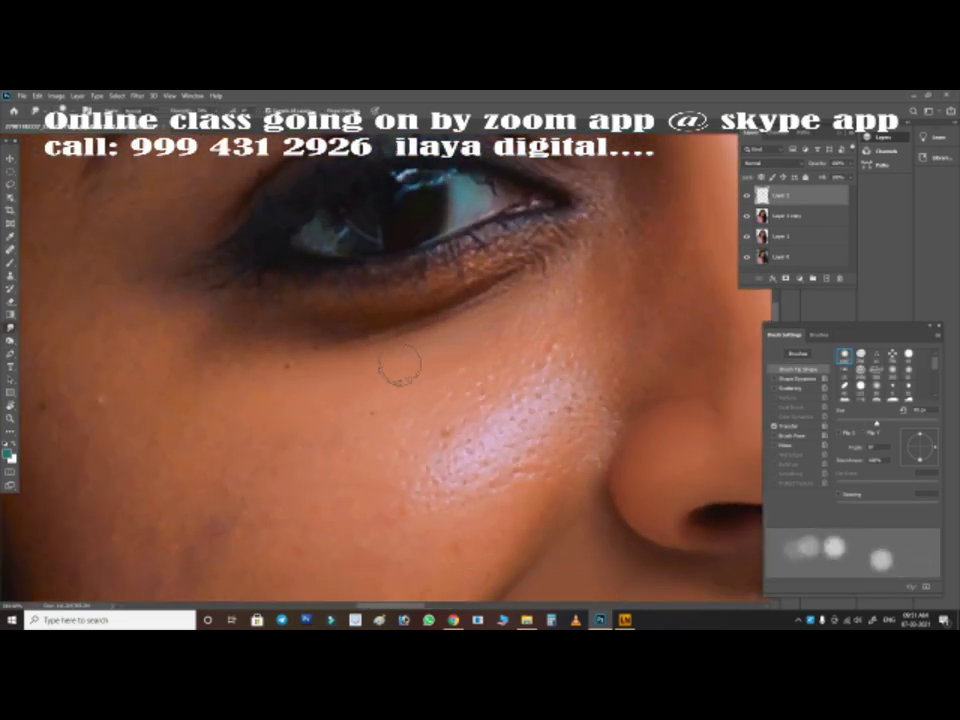
scroll(432, 357, "down", 2)
scroll(420, 375, "down", 2)
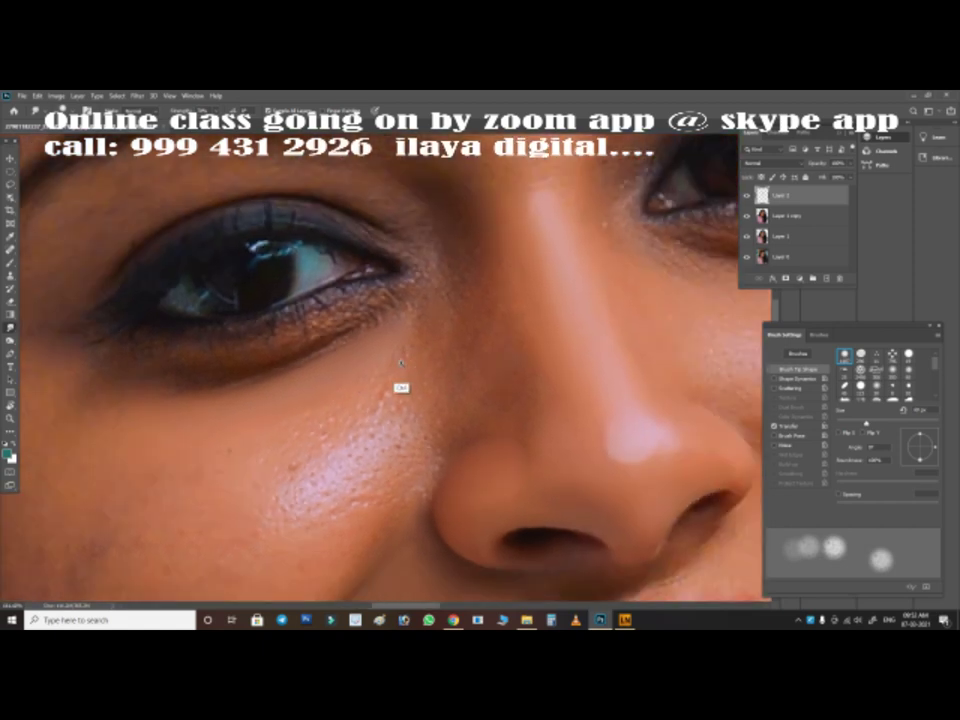
scroll(410, 385, "down", 2)
scroll(435, 370, "down", 2)
Lasso both eye areas on the Layer 1 copy and feather the selection
left_click(800, 215)
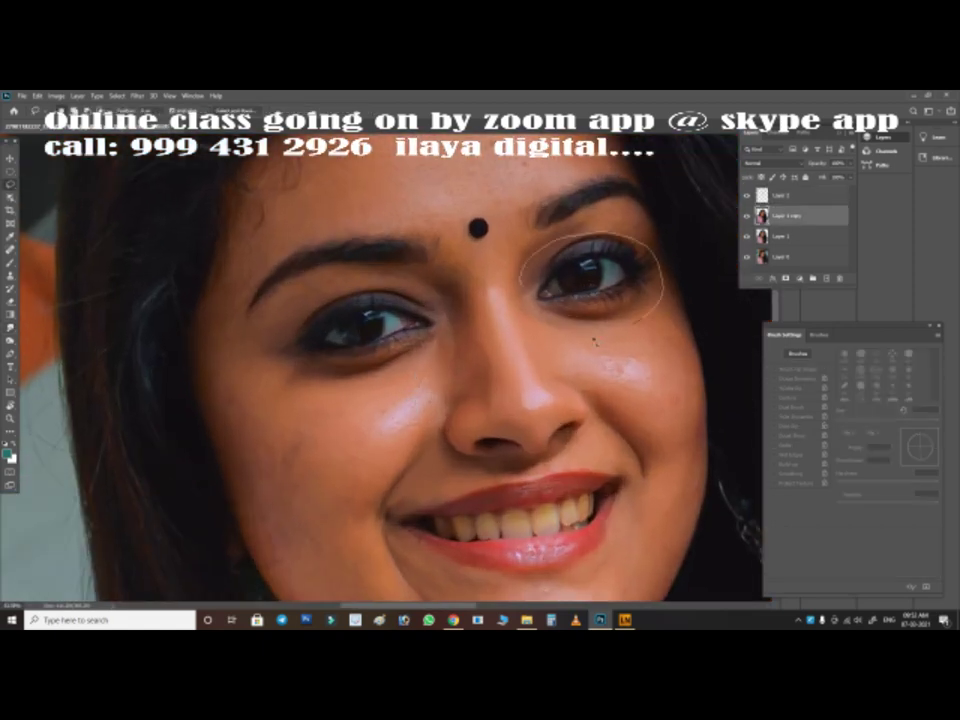
left_click_drag(525, 270, 530, 262)
left_click_drag(460, 330, 468, 325)
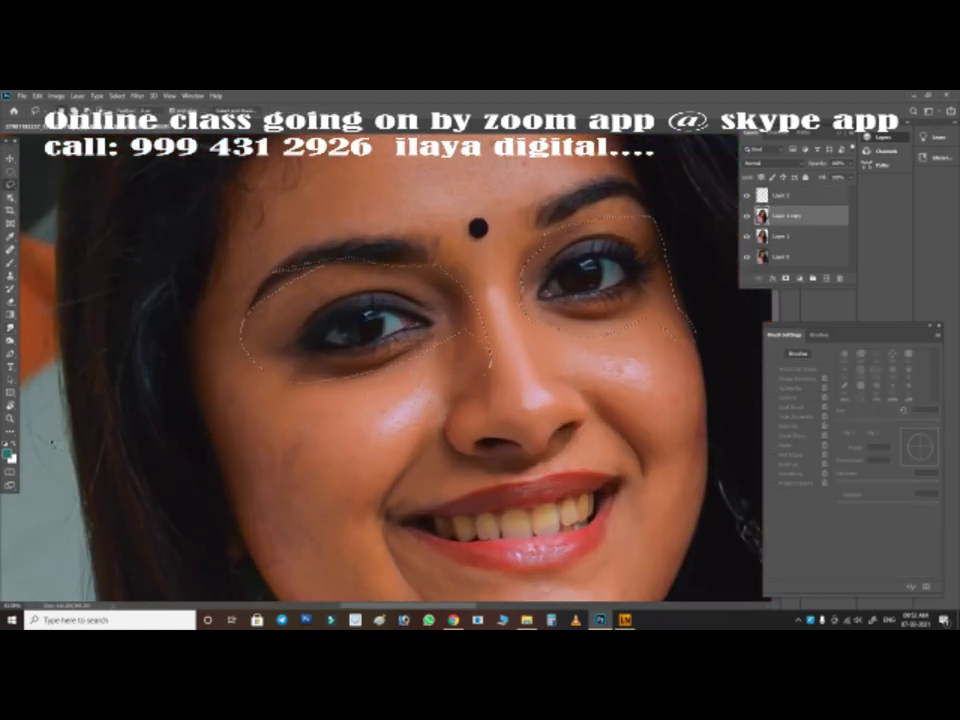
key("shift+F6")
key("Return")
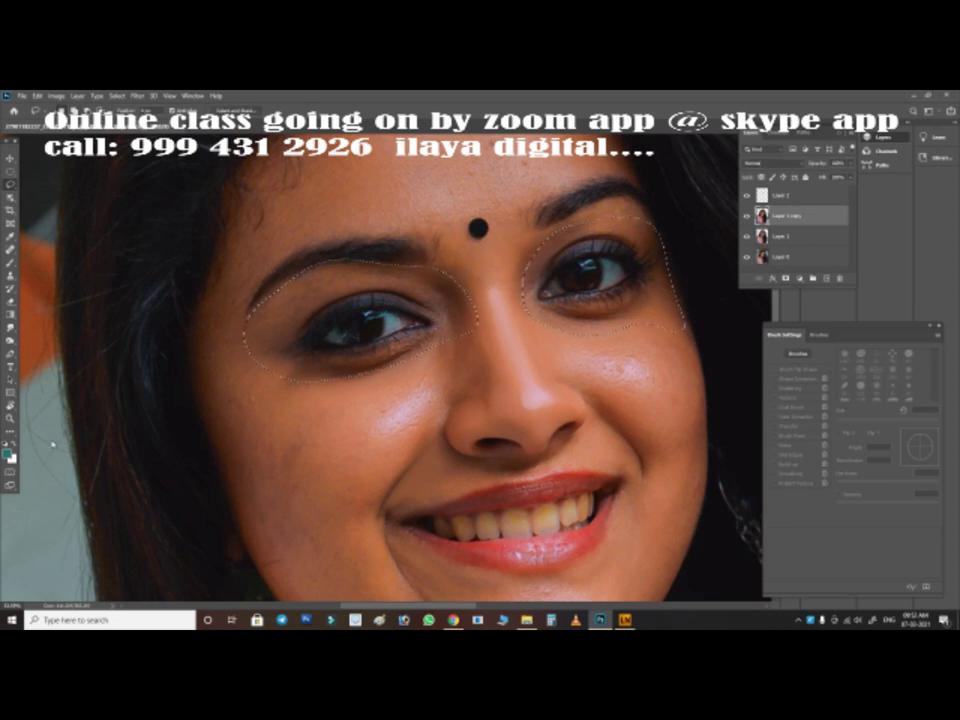
Brighten the eyes with Levels white input at 178, then deselect
key("ctrl+l")
left_click_drag(643, 221, 750, 298)
left_click_drag(800, 412, 763, 412)
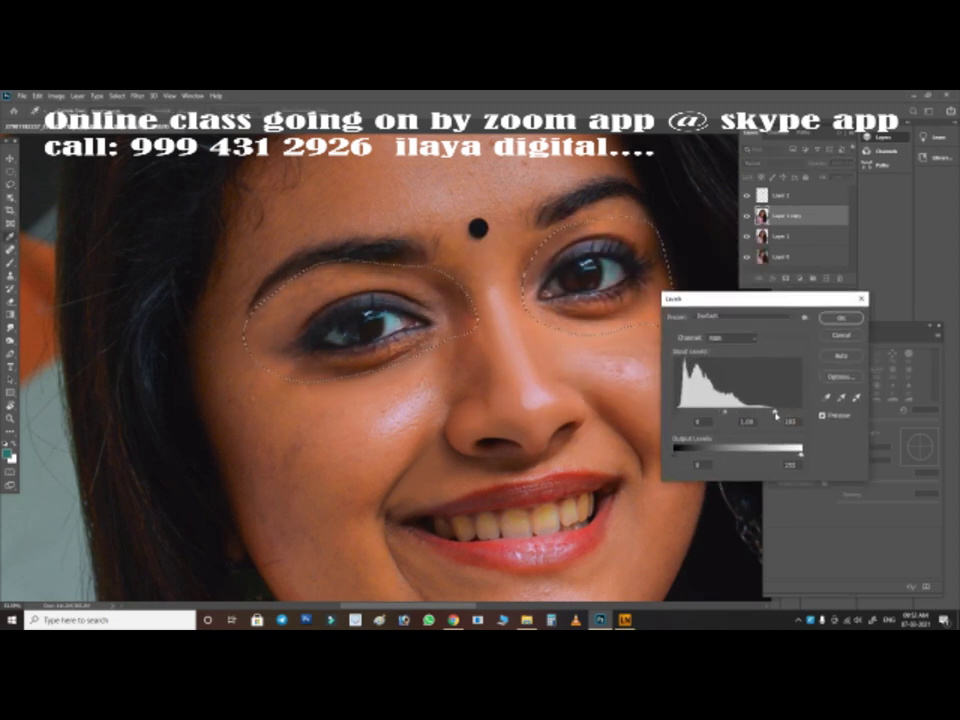
key("Return")
key("ctrl+d")
Switch to an enlarged Smudge brush and work a highlight along the nose
key("b")
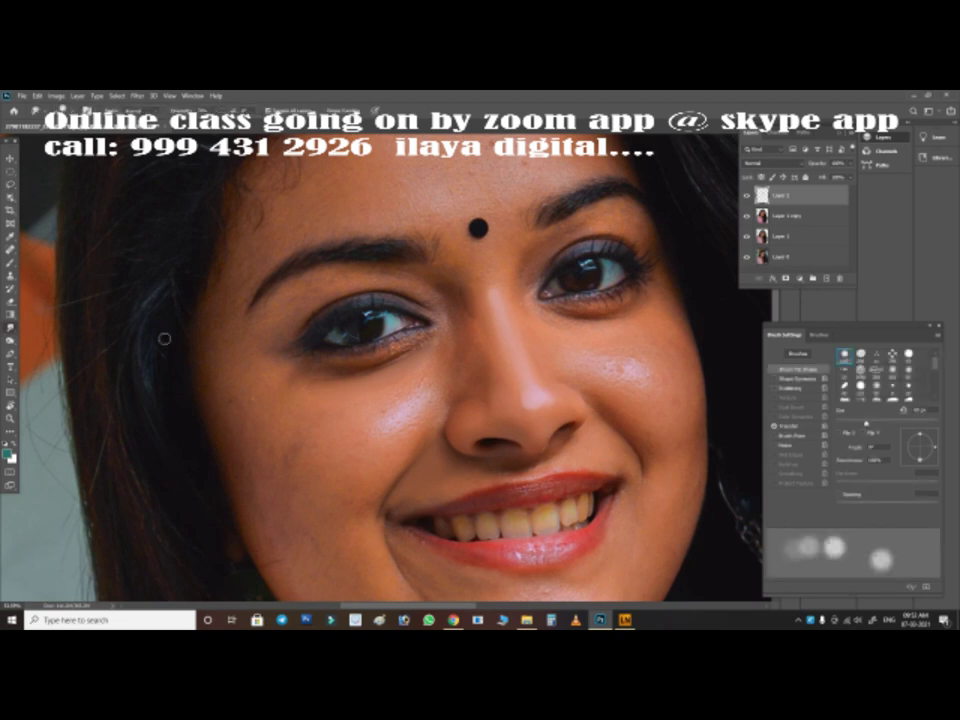
scroll(440, 385, "up", 3)
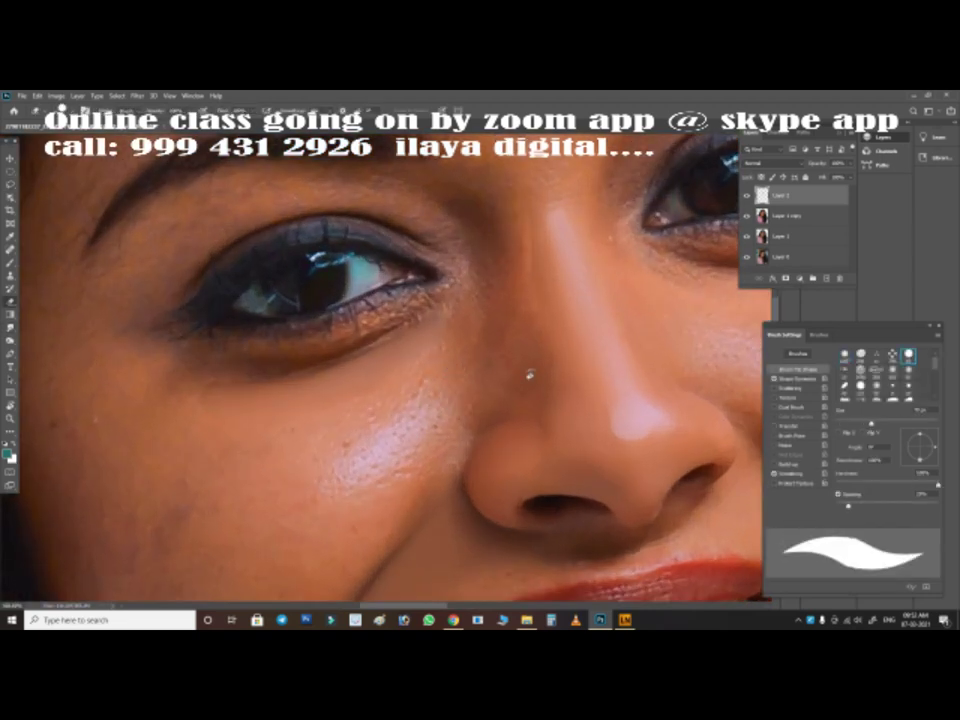
key("s")
key("bracketright")
key("bracketright")
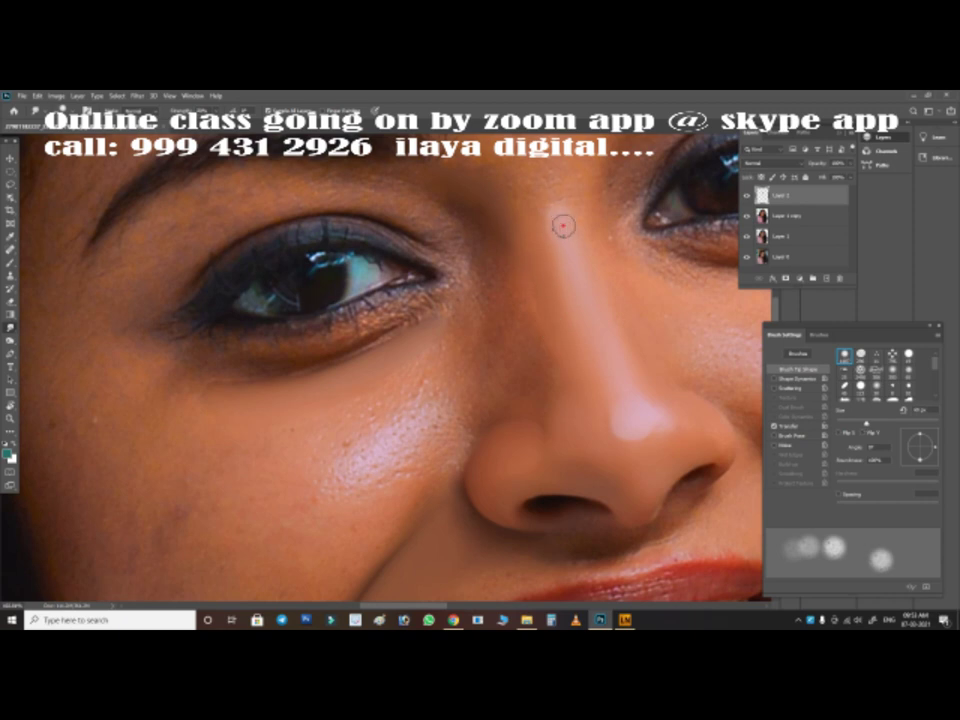
left_click(630, 420)
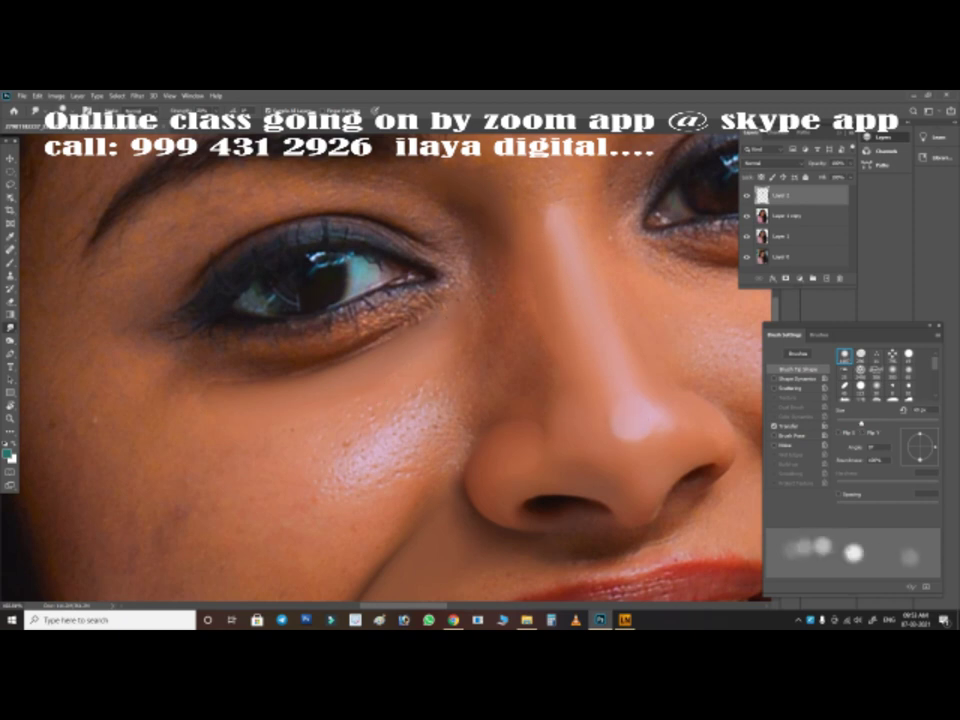
key("bracketright")
key("bracketright")
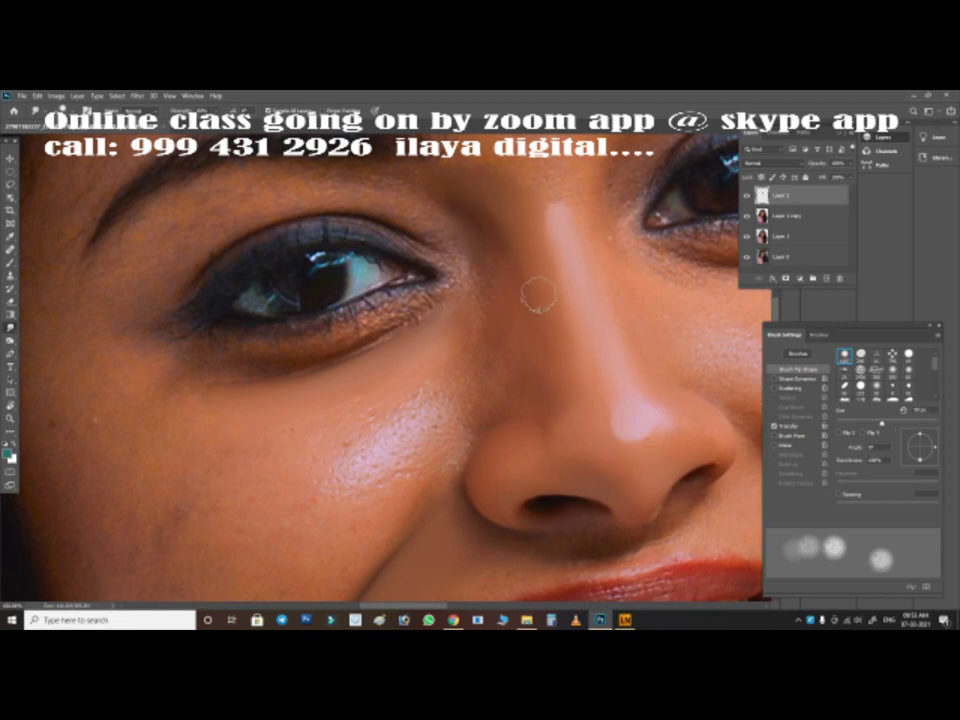
left_click_drag(474, 420, 512, 214)
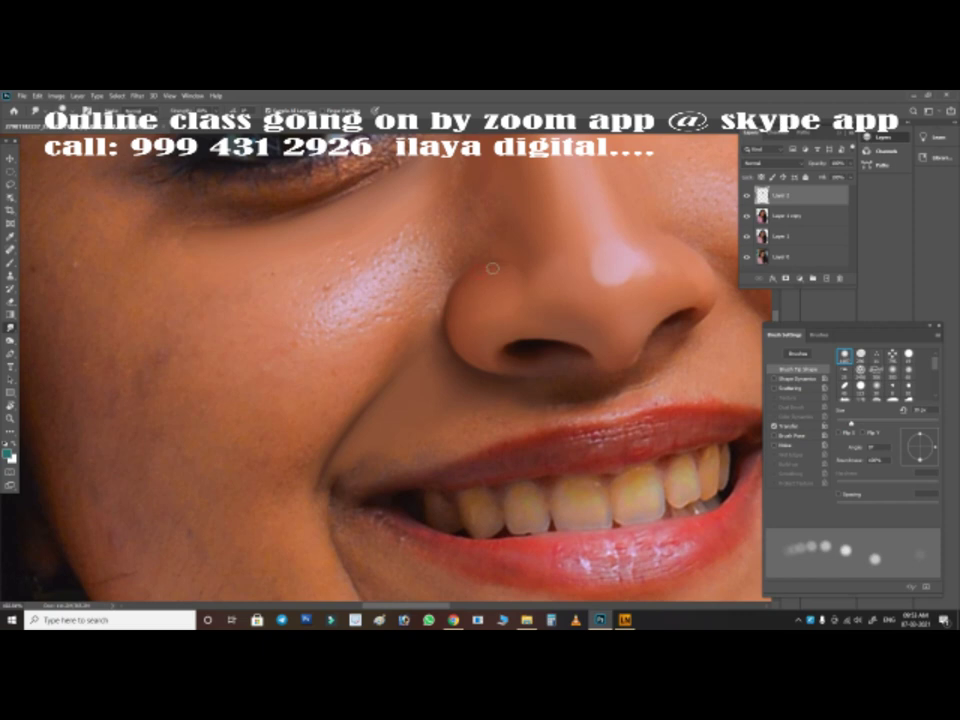
key("bracketright")
key("bracketright")
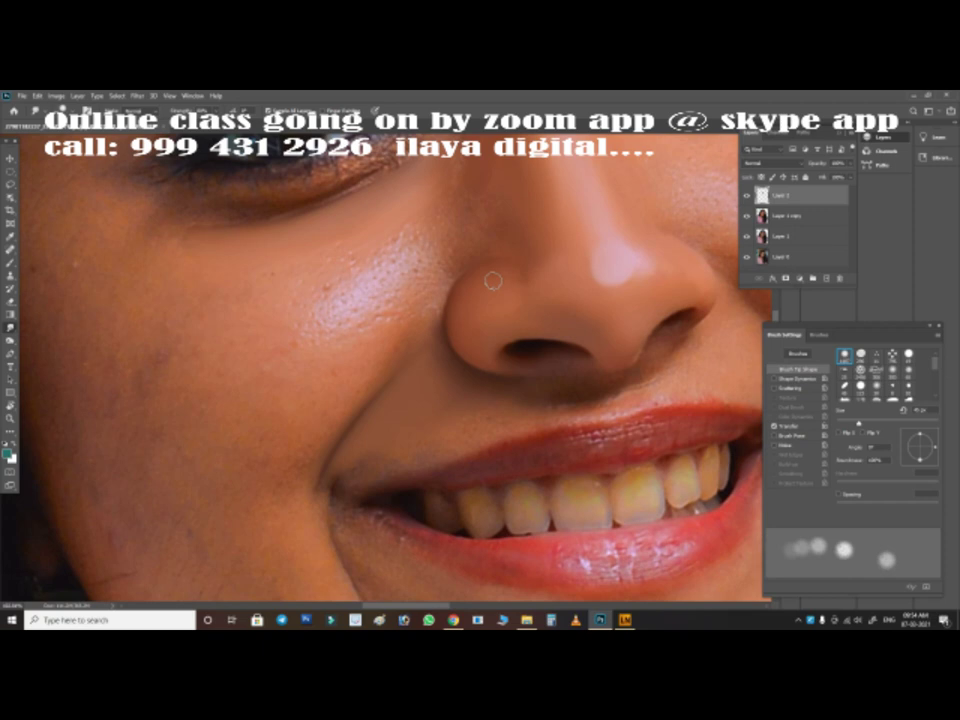
Change the brush spacing setting and fit the whole portrait in view
right_click(211, 279)
right_click(467, 131)
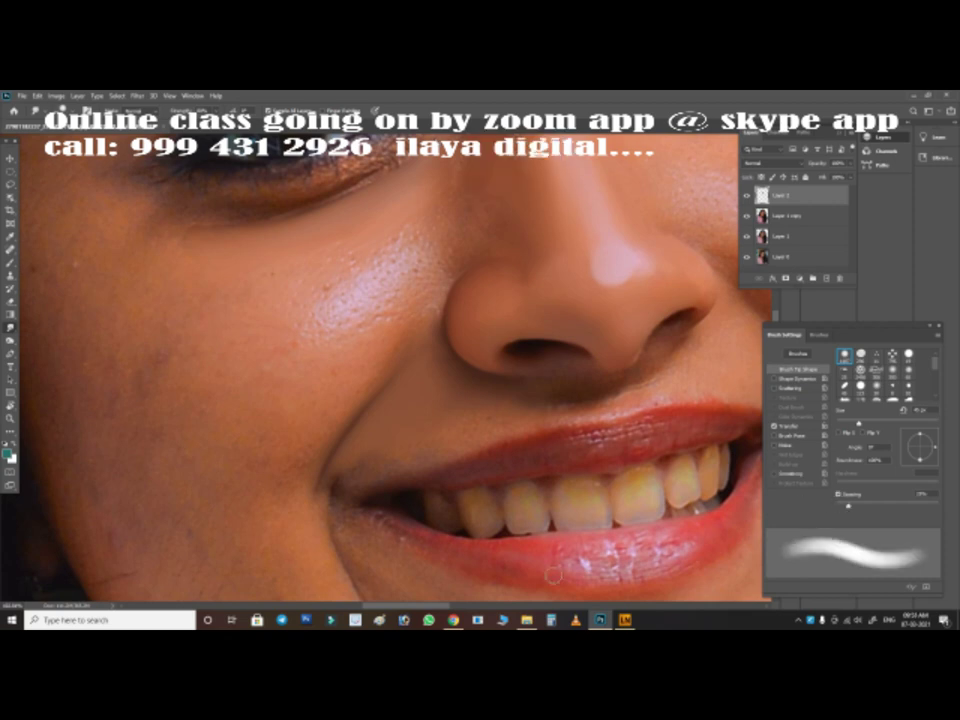
left_click(838, 494)
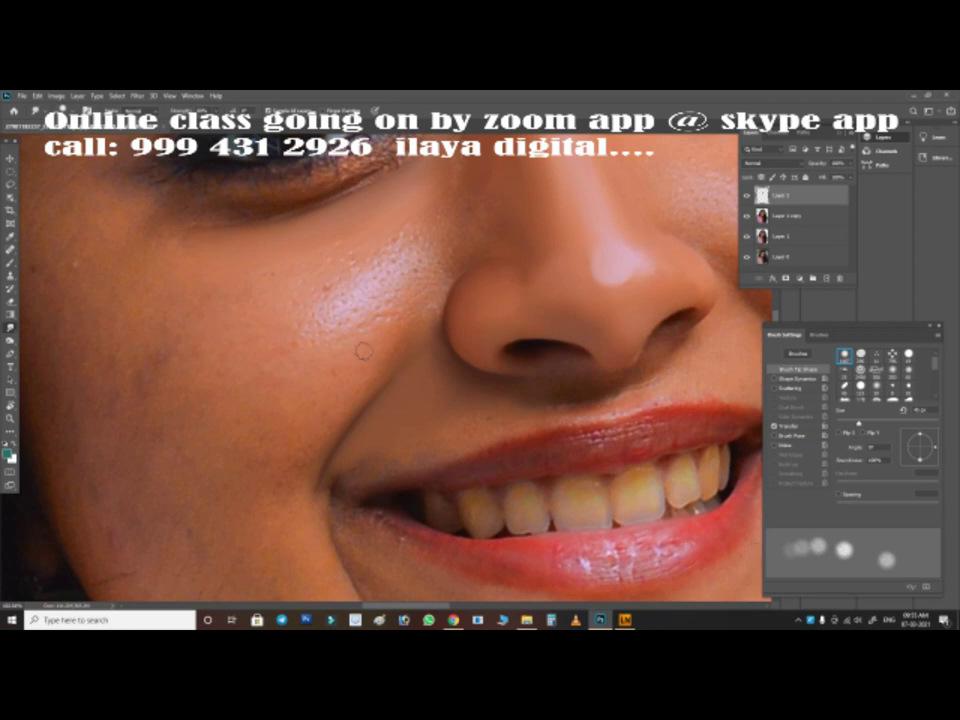
key("ctrl+0")
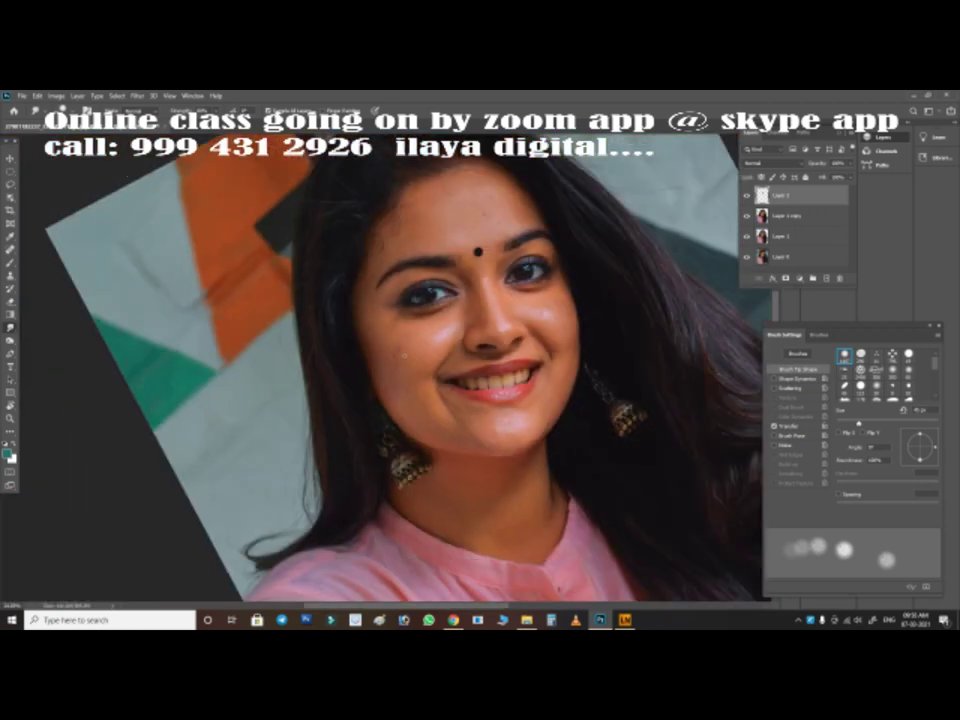
scroll(404, 354, "up", 5)
scroll(491, 375, "up", 1)
scroll(405, 321, "down", 2)
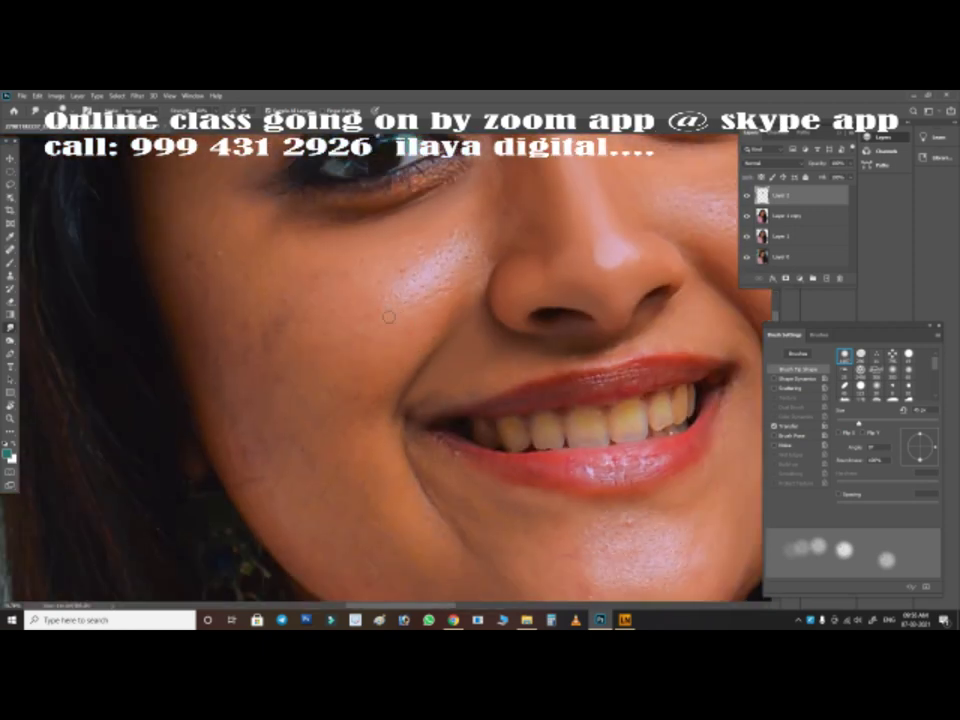
scroll(498, 283, "up", 2)
scroll(435, 379, "down", 1)
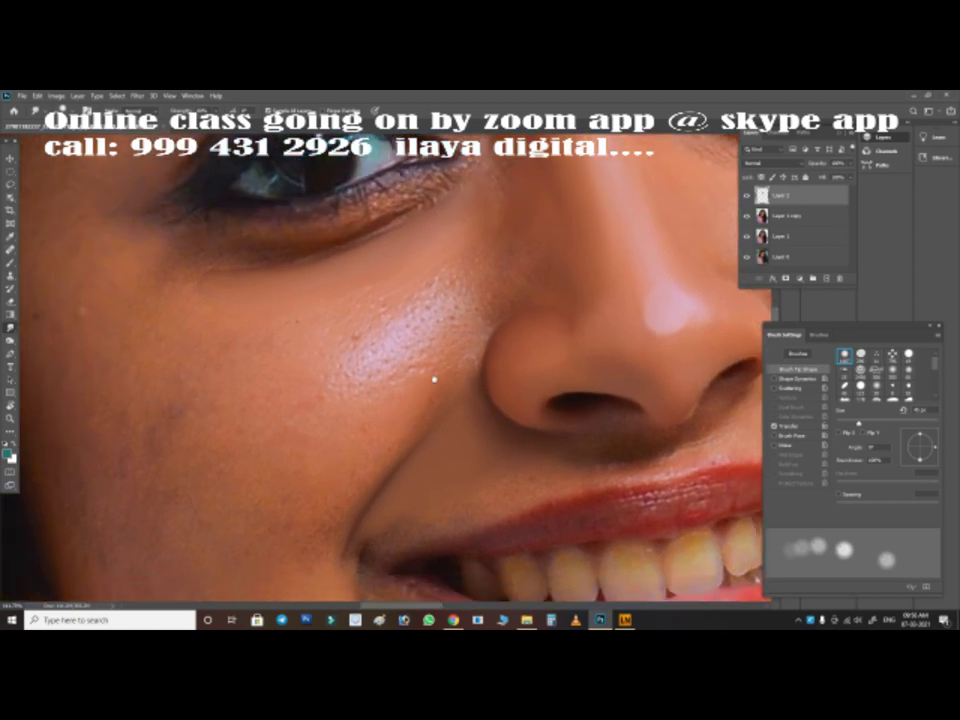
scroll(465, 328, "down", 1)
scroll(500, 310, "up", 2)
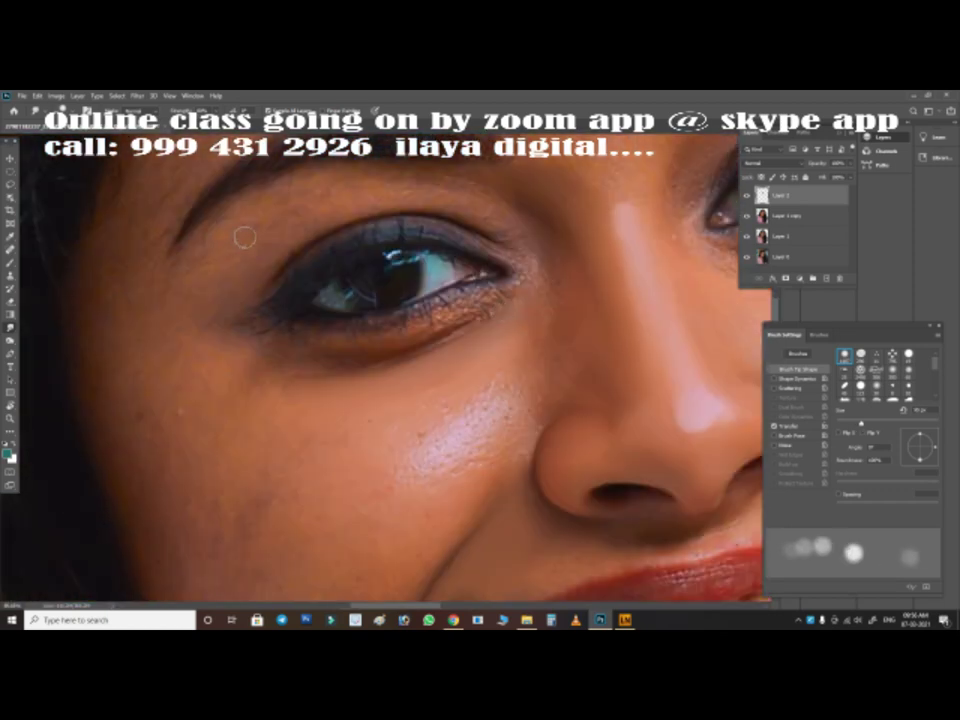
Smudge along the eyebrow and upper eyelid, resizing the brush between strokes
key("bracketright")
key("bracketright")
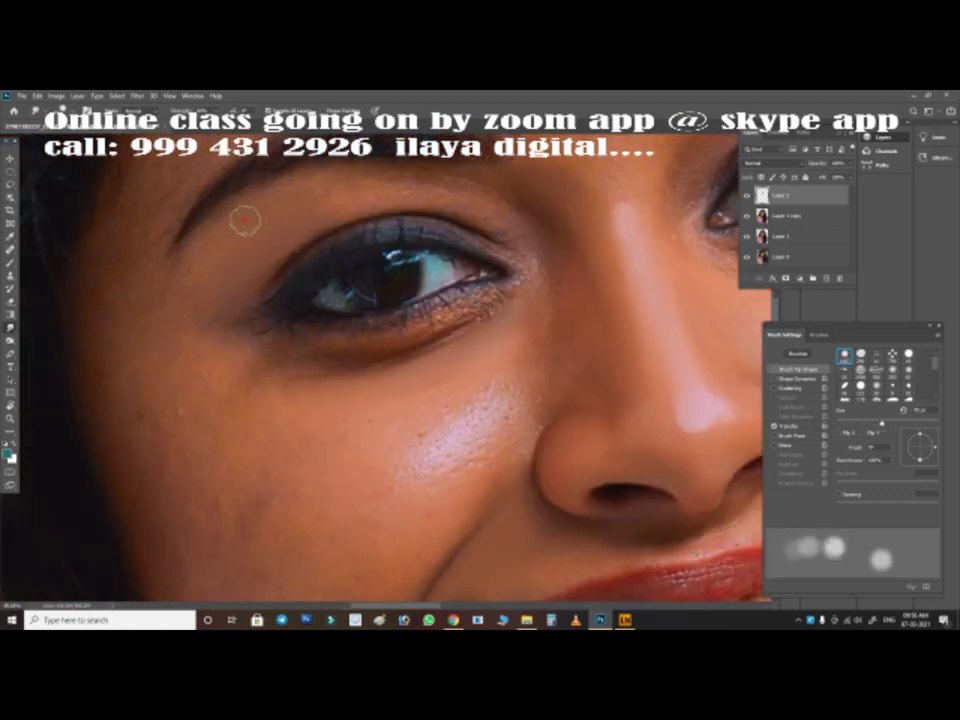
key("bracketleft")
key("bracketleft")
key("bracketleft")
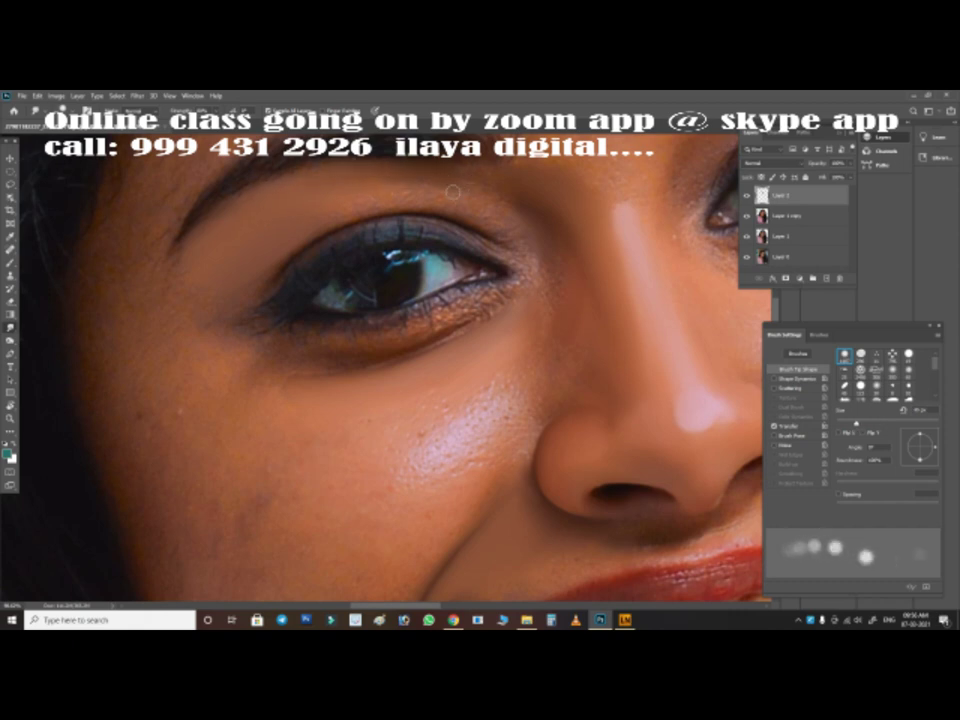
key("bracketright")
key("bracketright")
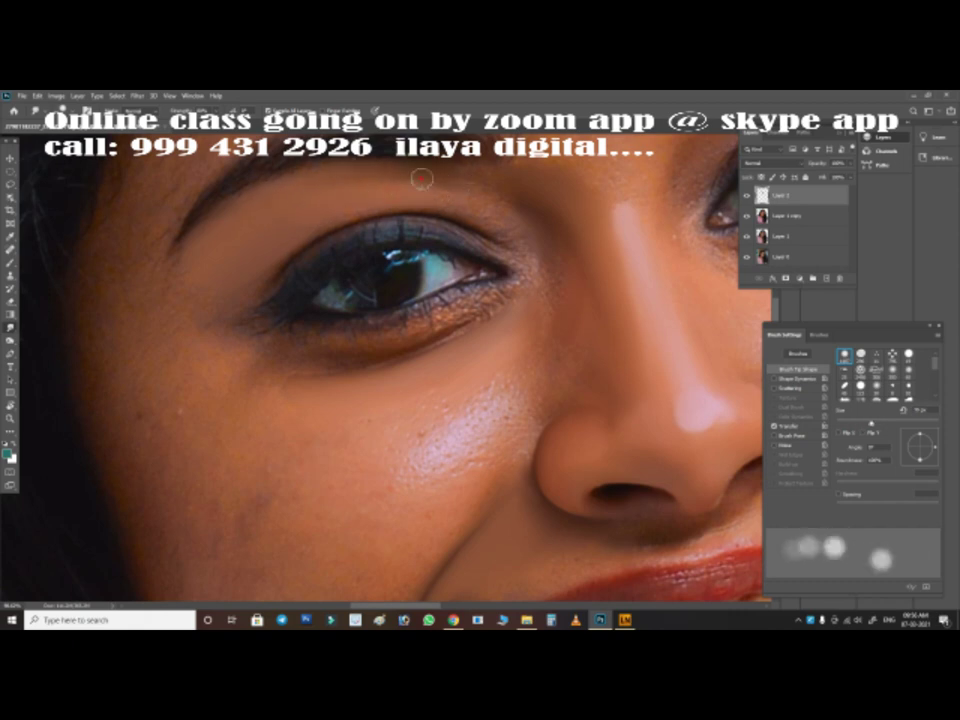
key("bracketright")
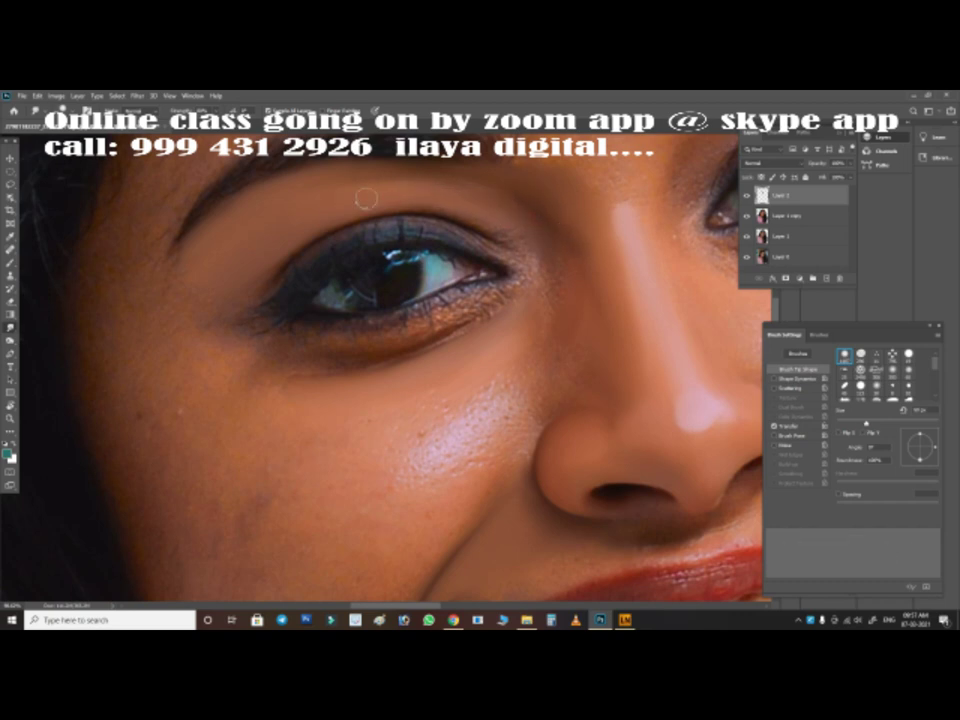
key("bracketright")
key("bracketleft")
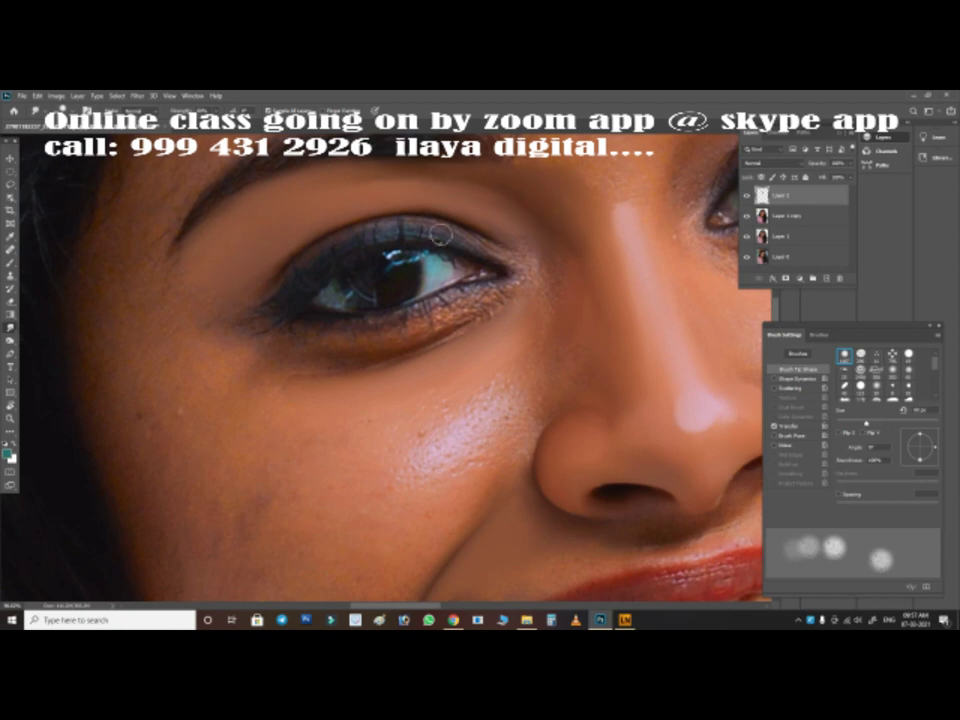
key("bracketleft")
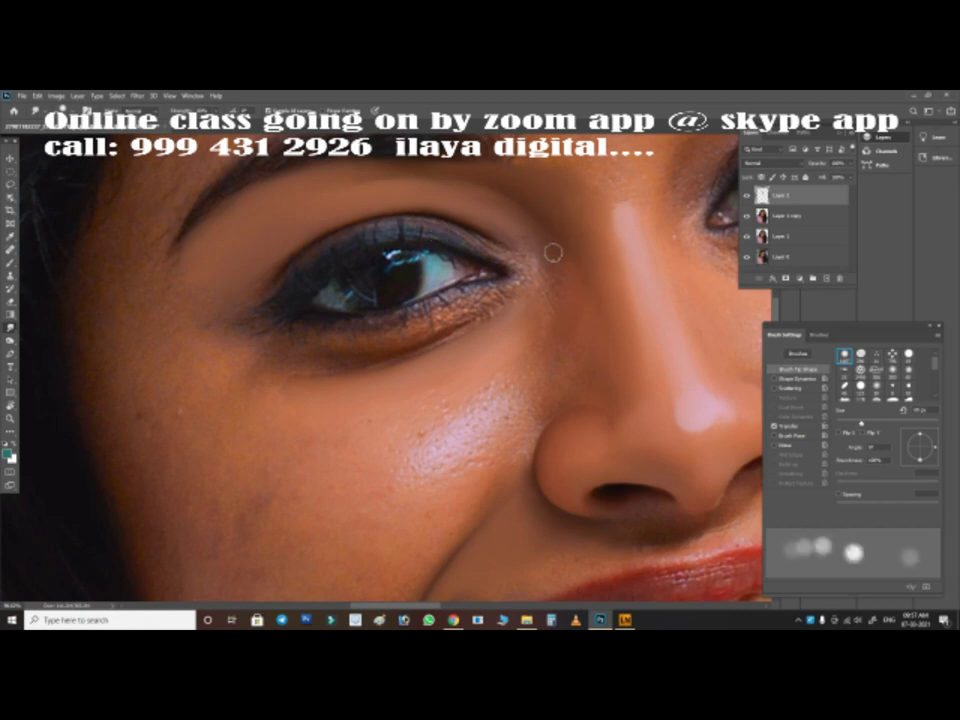
key("bracketright")
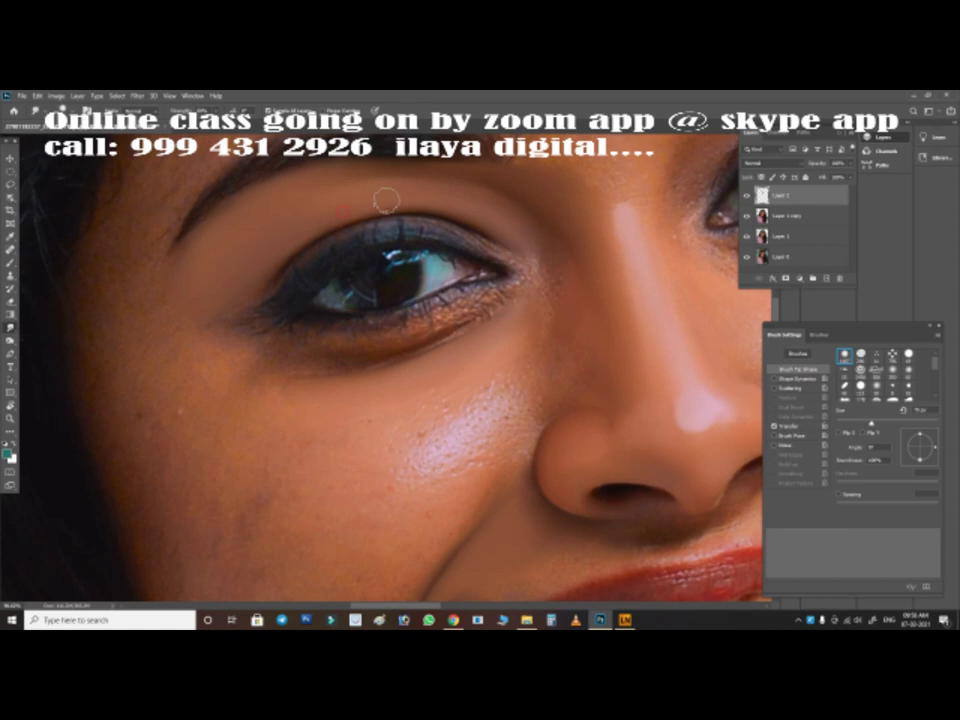
scroll(441, 360, "up", 2)
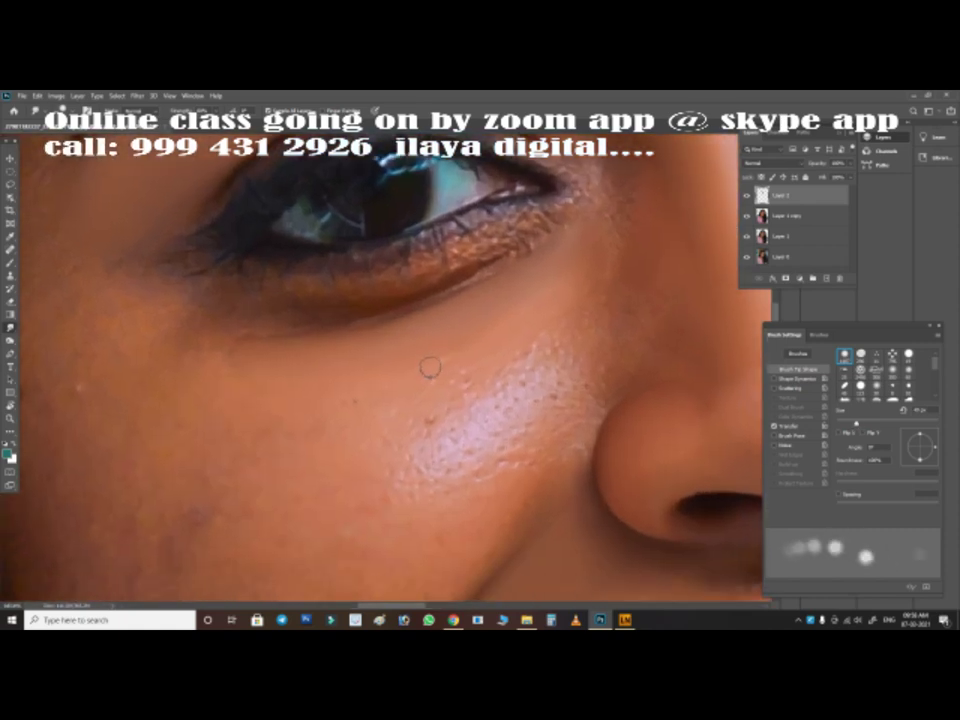
key("l")
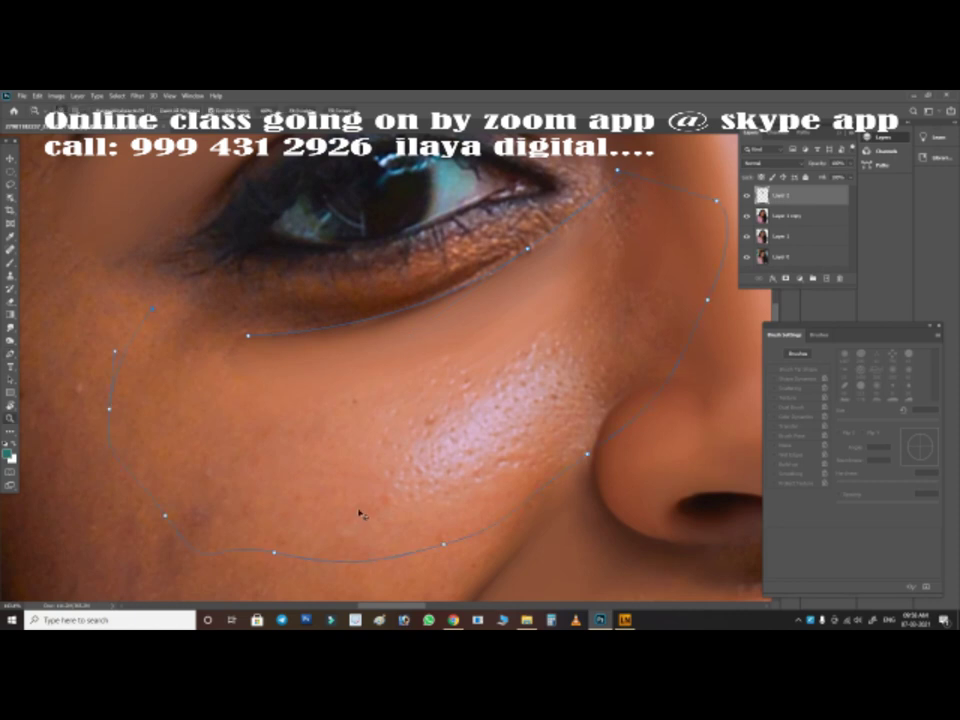
Fix the cheek path's last anchors and convert the path to a selection
key("ctrl+z")
key("ctrl+z")
key("ctrl+z")
key("p")
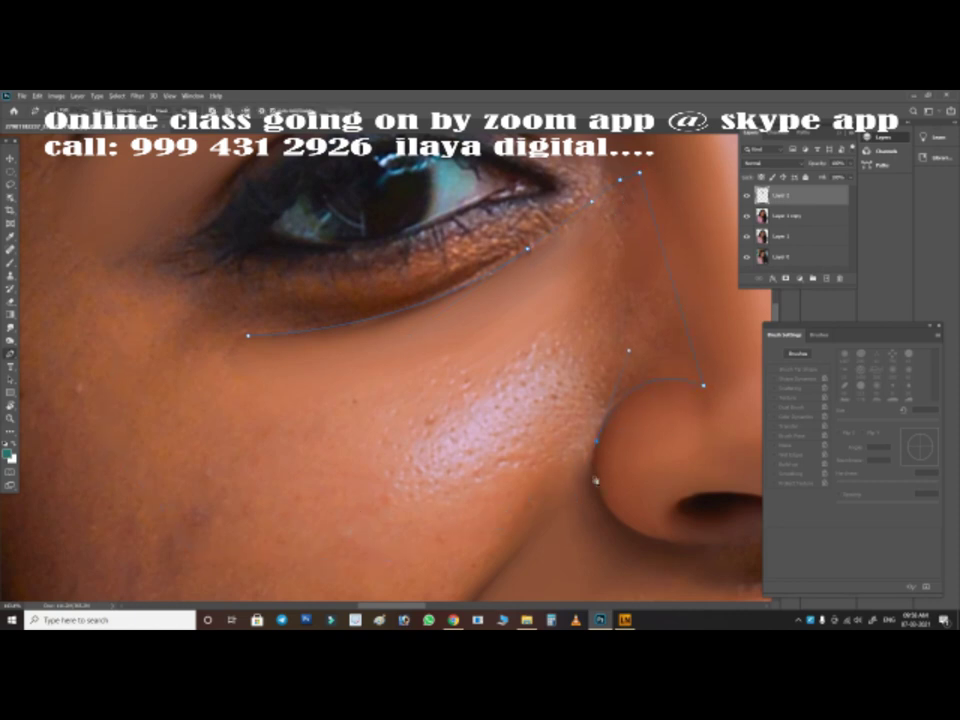
scroll(425, 548, "down", 4)
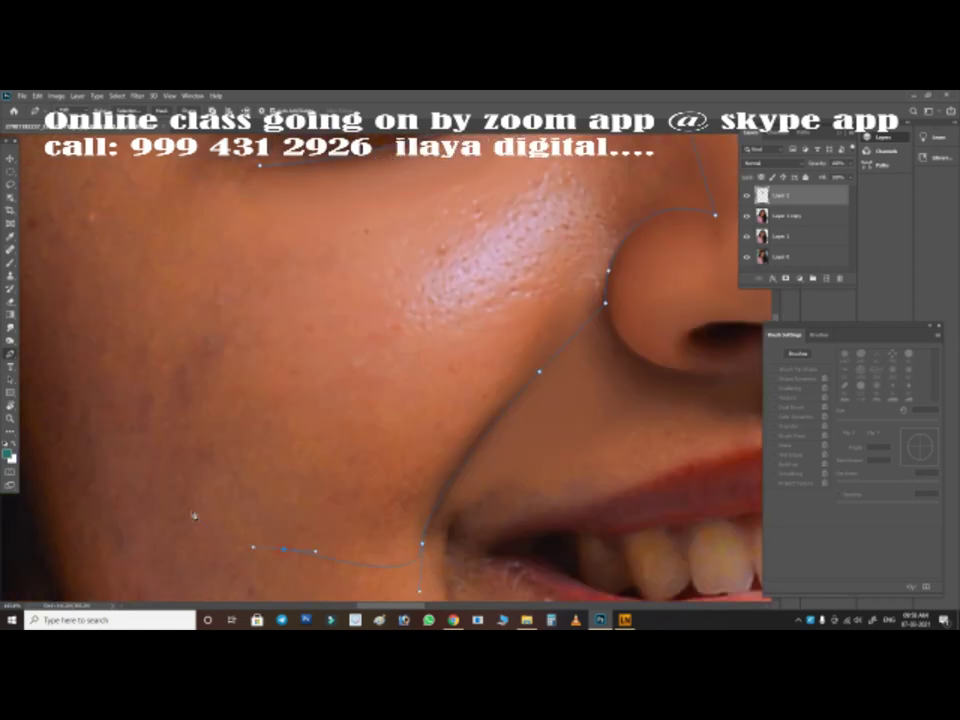
scroll(193, 516, "up", 5)
key("ctrl+Return")
Smudge the lower eyelid and cheek inside the selection with a resized brush
key("b")
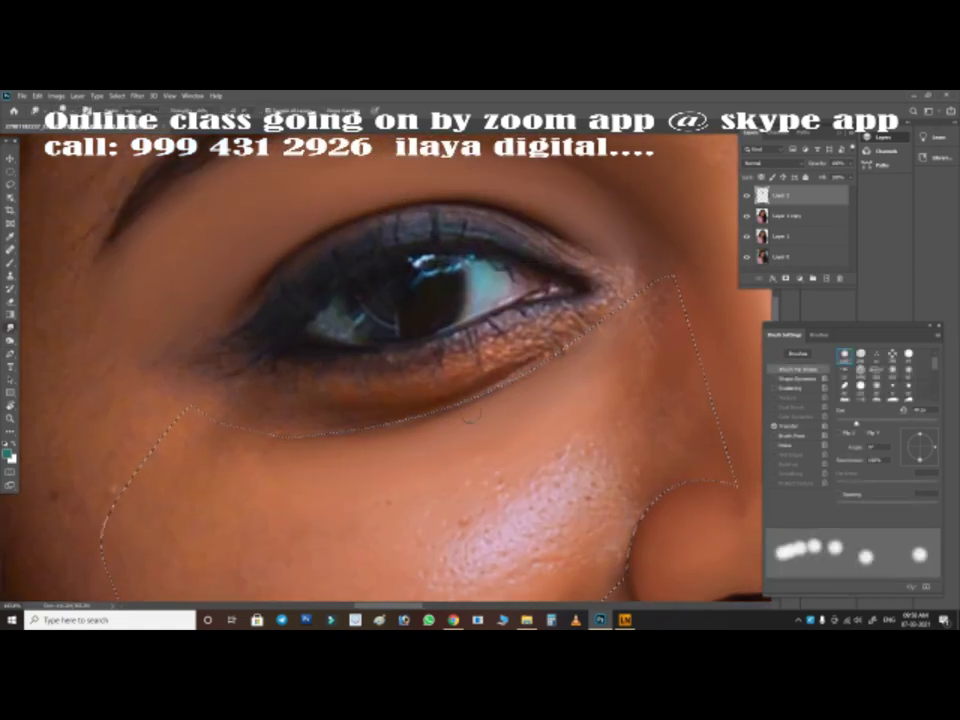
scroll(472, 413, "down", 2)
scroll(392, 285, "right", 2)
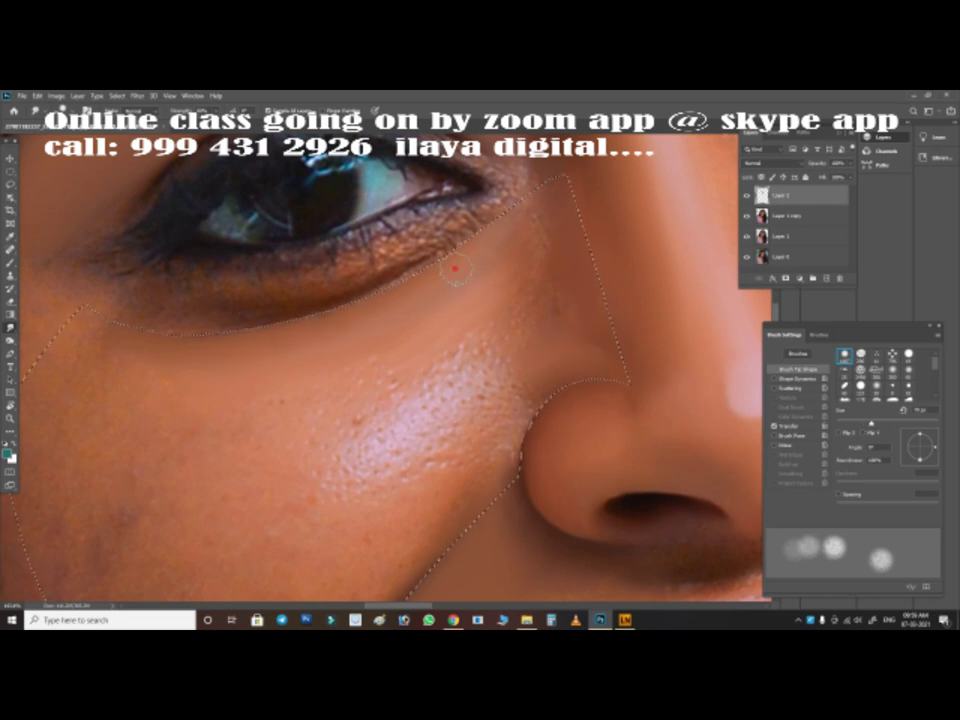
scroll(524, 268, "down", 3)
scroll(524, 268, "left", 1)
scroll(497, 343, "up", 2)
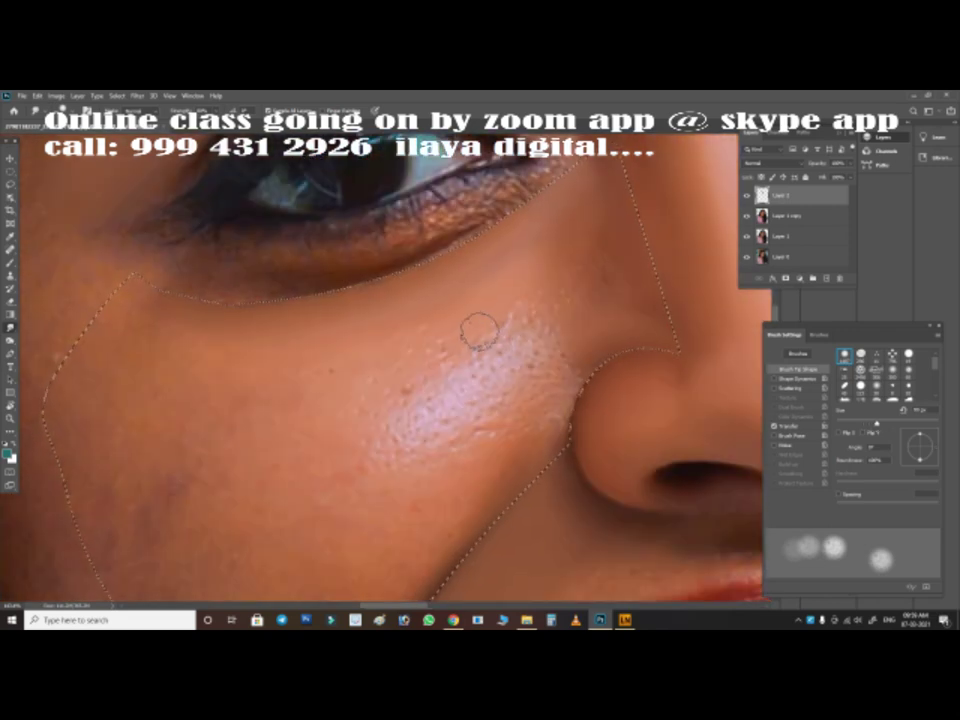
key("bracketleft")
key("bracketleft")
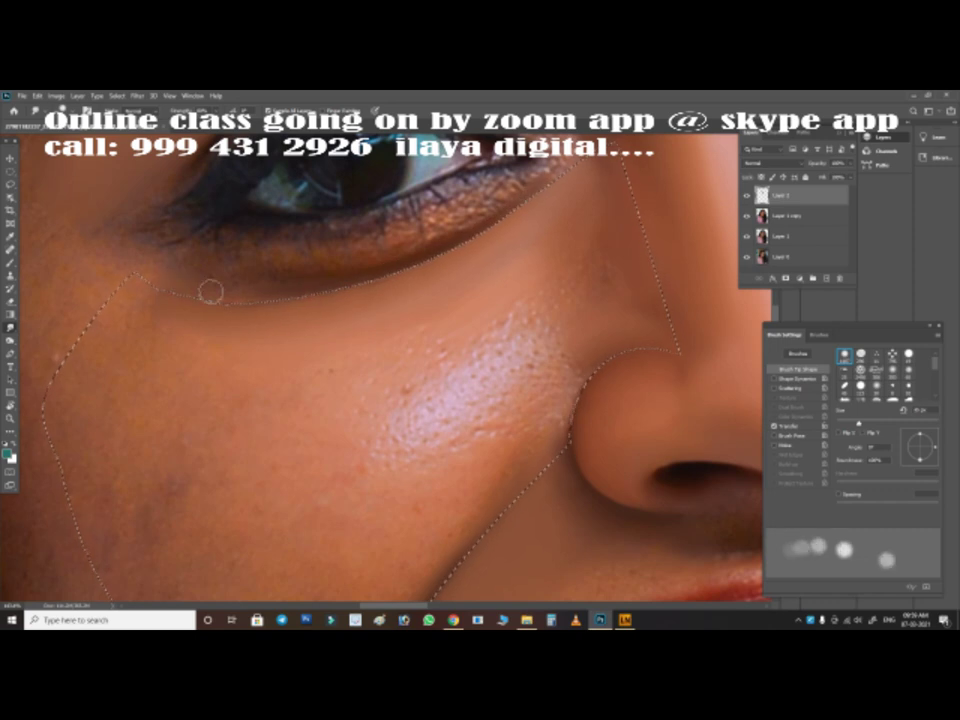
key("bracketright")
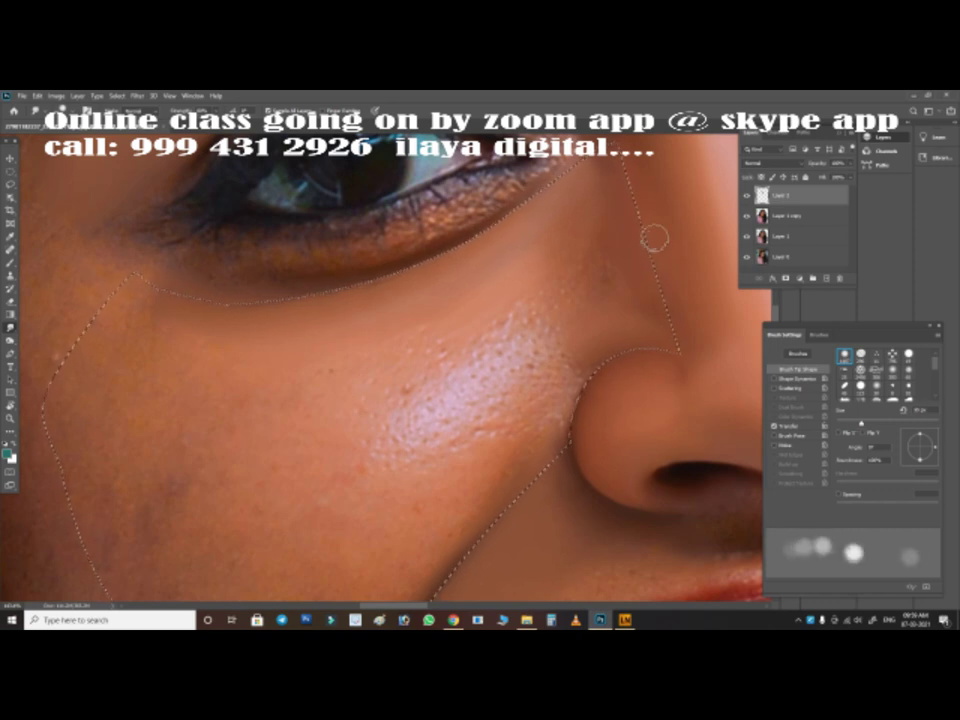
key("ctrl+d")
scroll(548, 329, "down", 1)
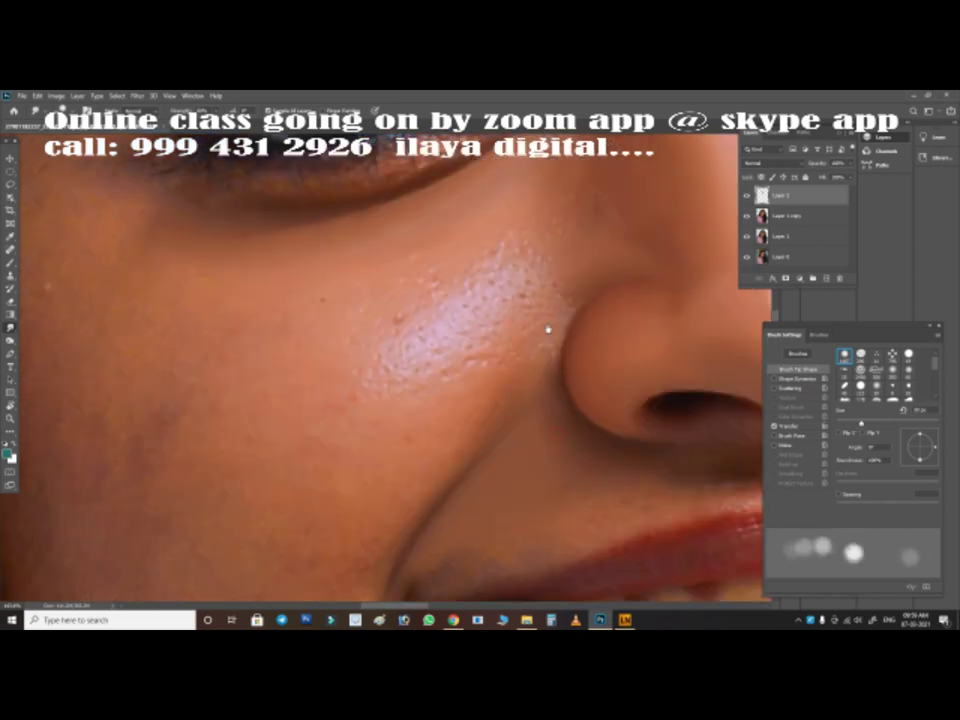
scroll(548, 329, "down", 1)
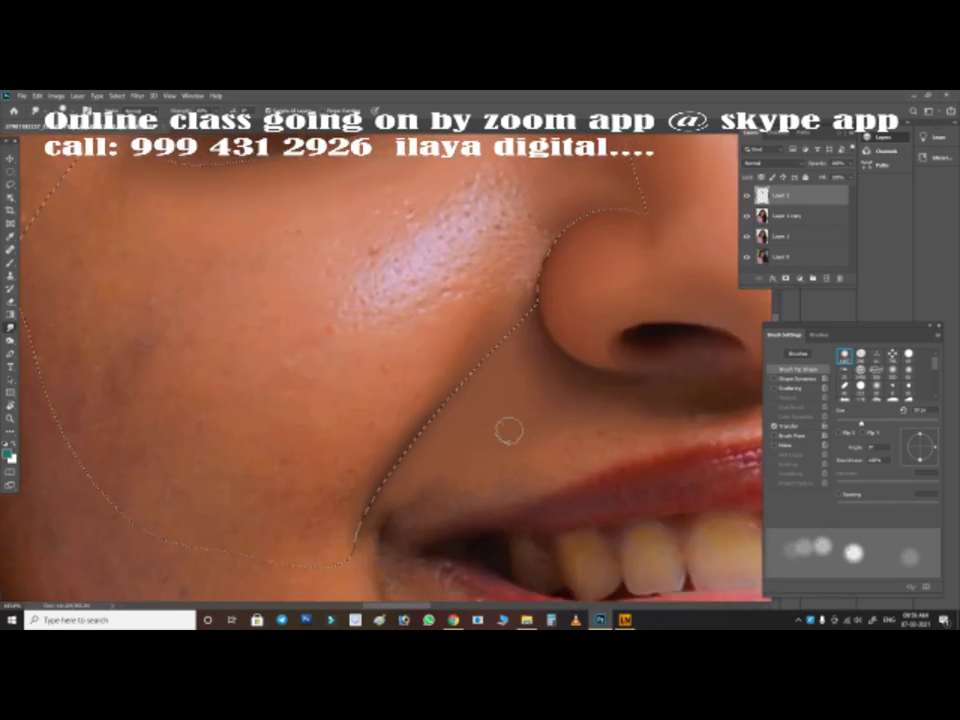
Sample a skin tone as foreground colour and enable Transfer in Brush Settings
left_click(10, 452)
left_click(482, 403)
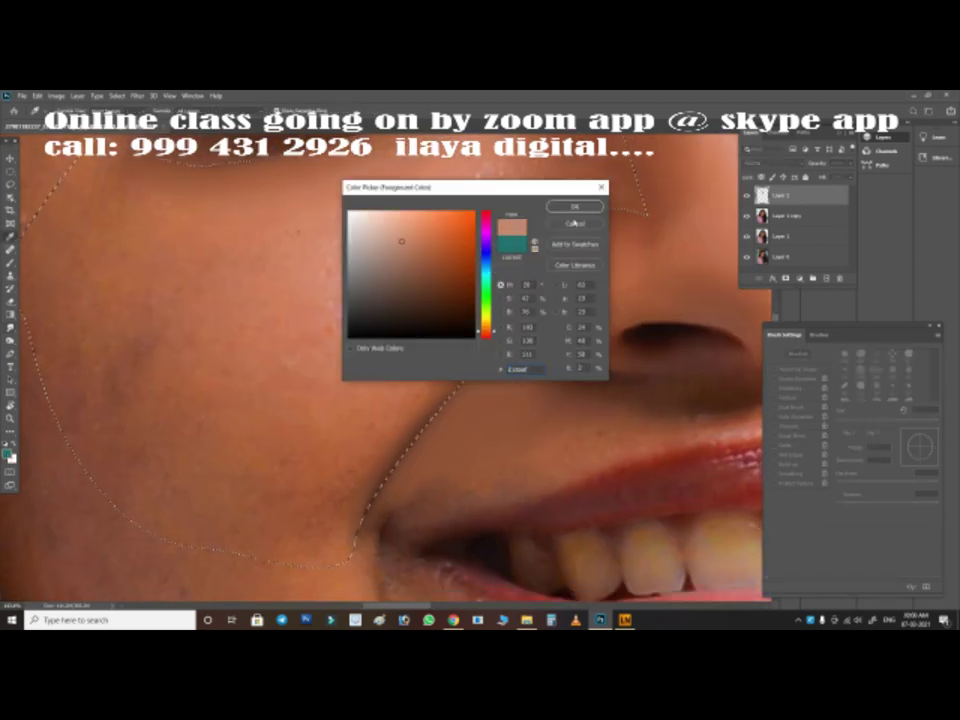
left_click(575, 207)
left_click(774, 426)
left_click(489, 406)
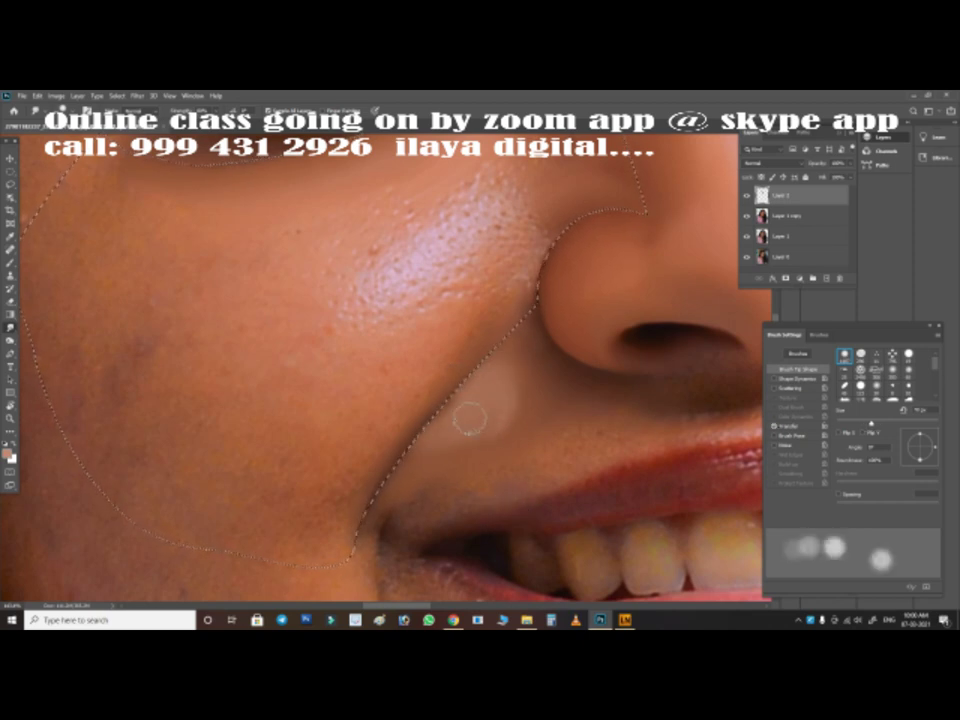
key("ctrl+z")
Enlarge the brush for the cheek and dismiss the screen recorder window
key("bracketright")
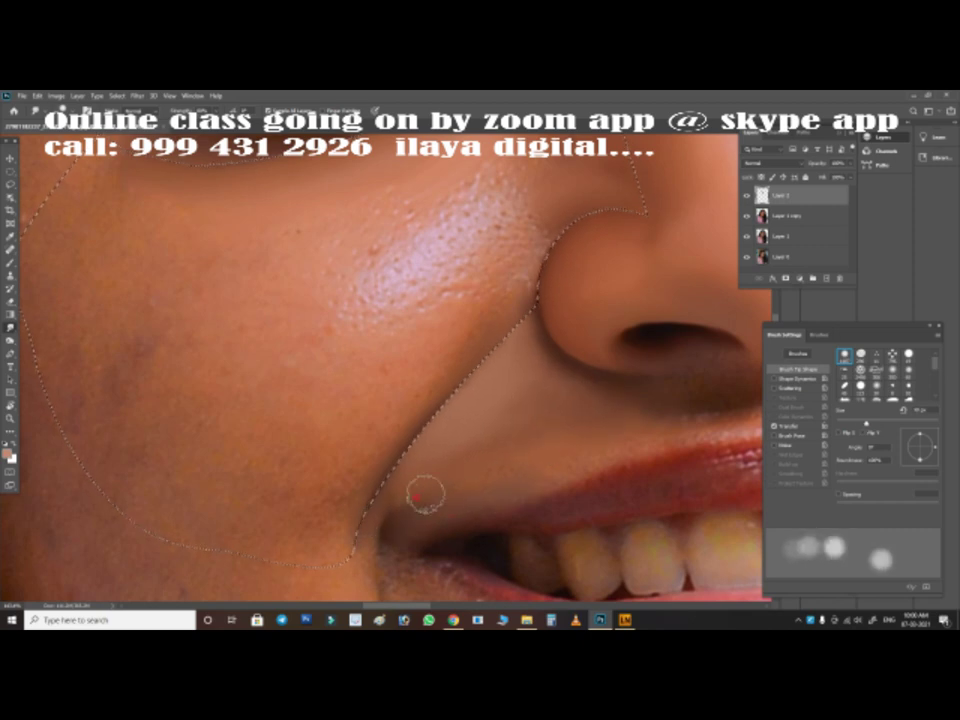
key("bracketright")
key("bracketright")
key("bracketright")
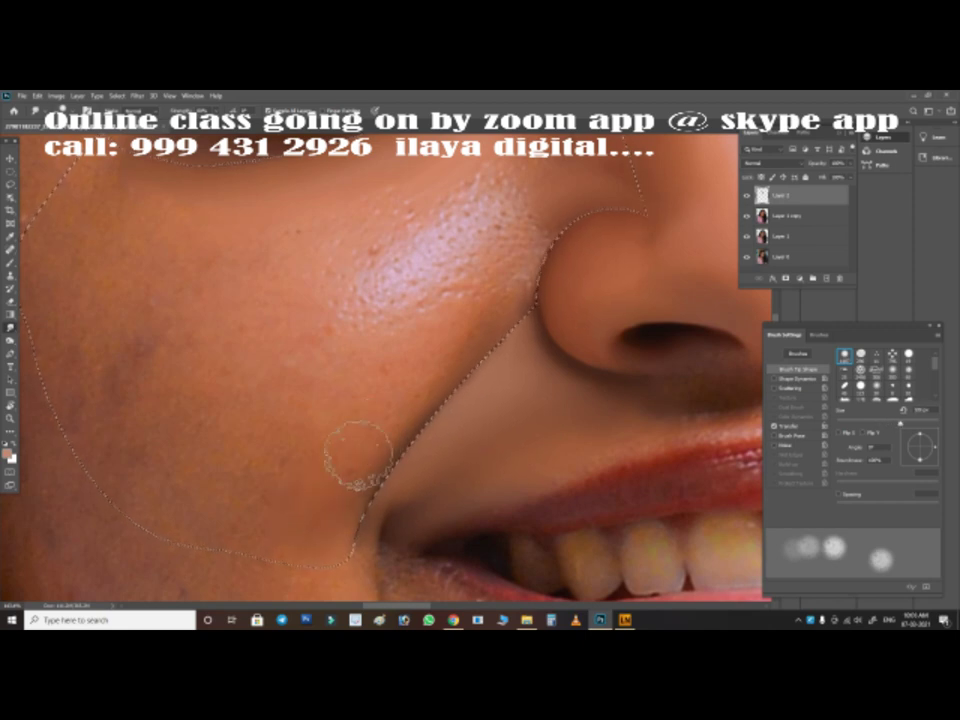
key("bracketright")
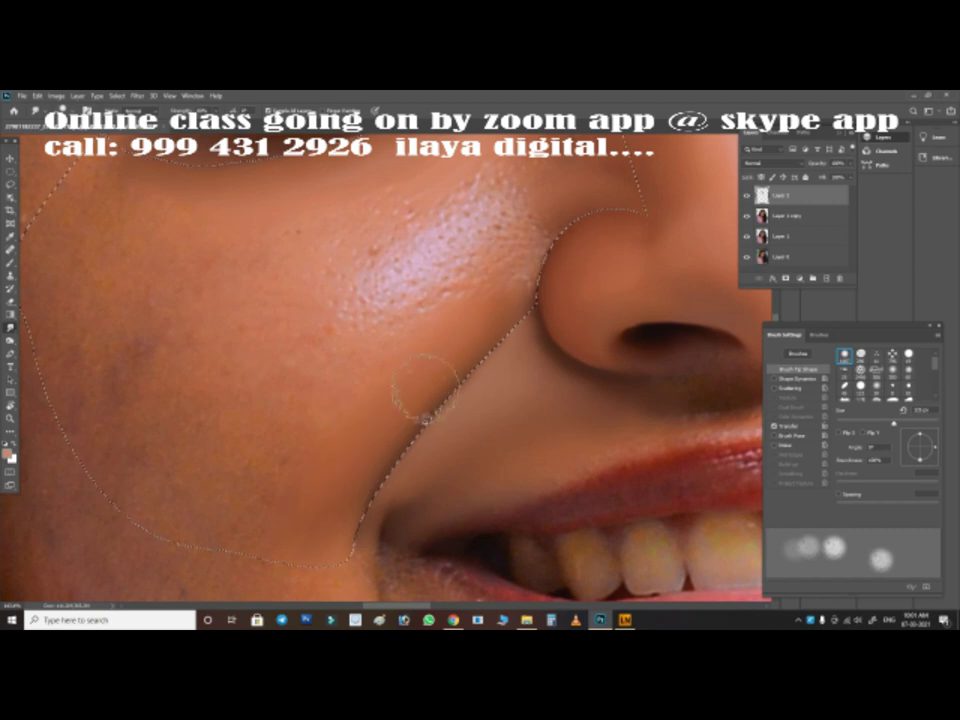
scroll(375, 420, "up", 3)
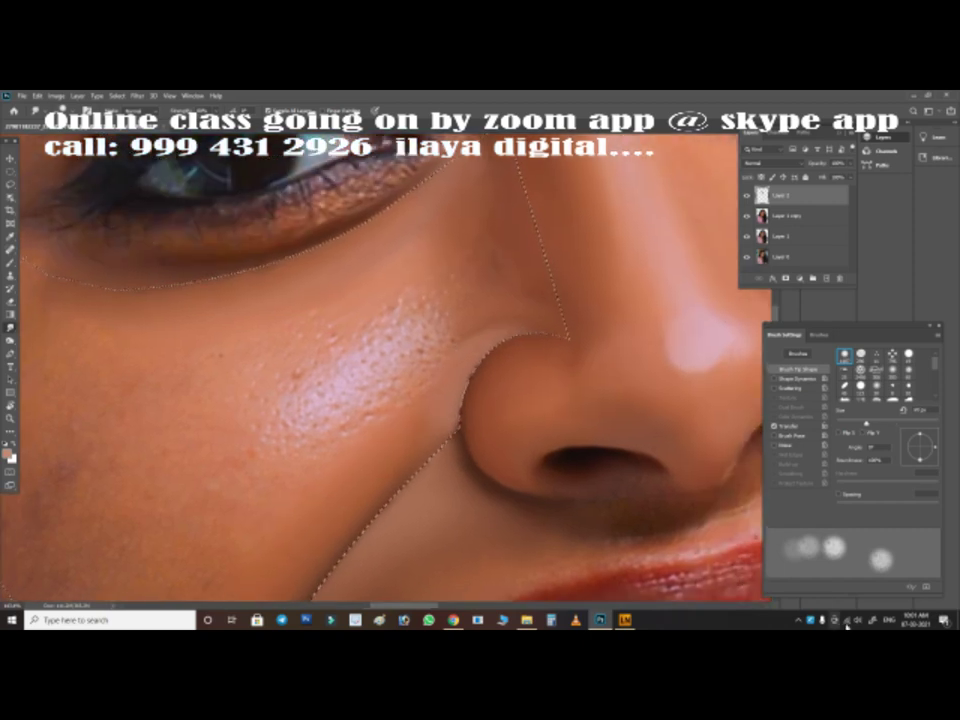
left_click(798, 621)
left_click(827, 580)
left_click(660, 211)
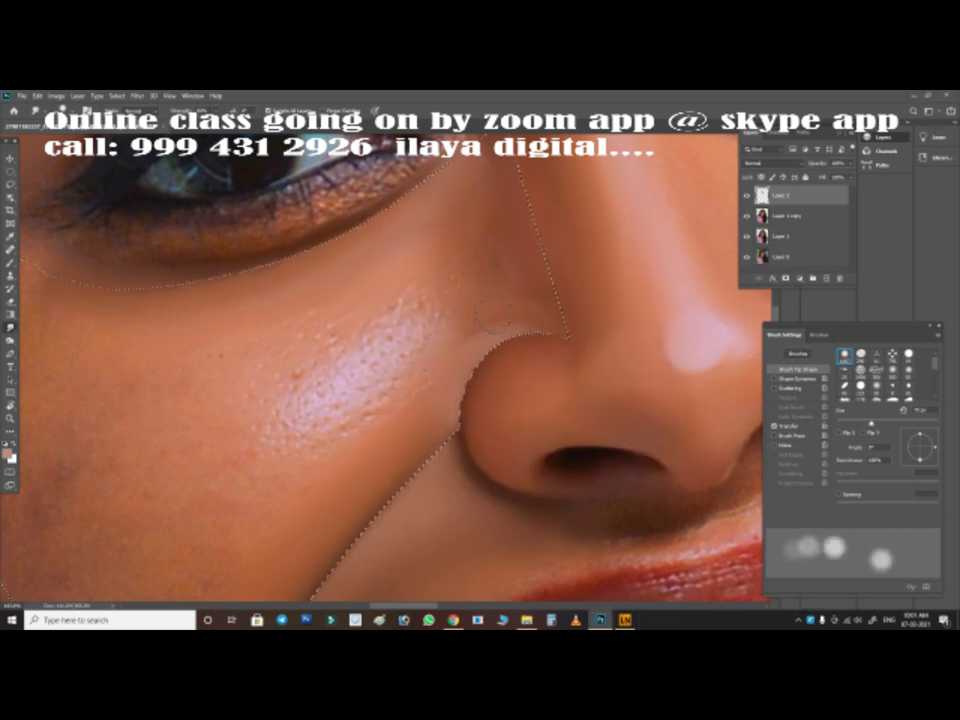
scroll(440, 330, "up", 5)
scroll(407, 343, "down", 8)
Deselect, then smudge a soft shadow down the nose's left edge and the adjacent cheek
key("ctrl+d")
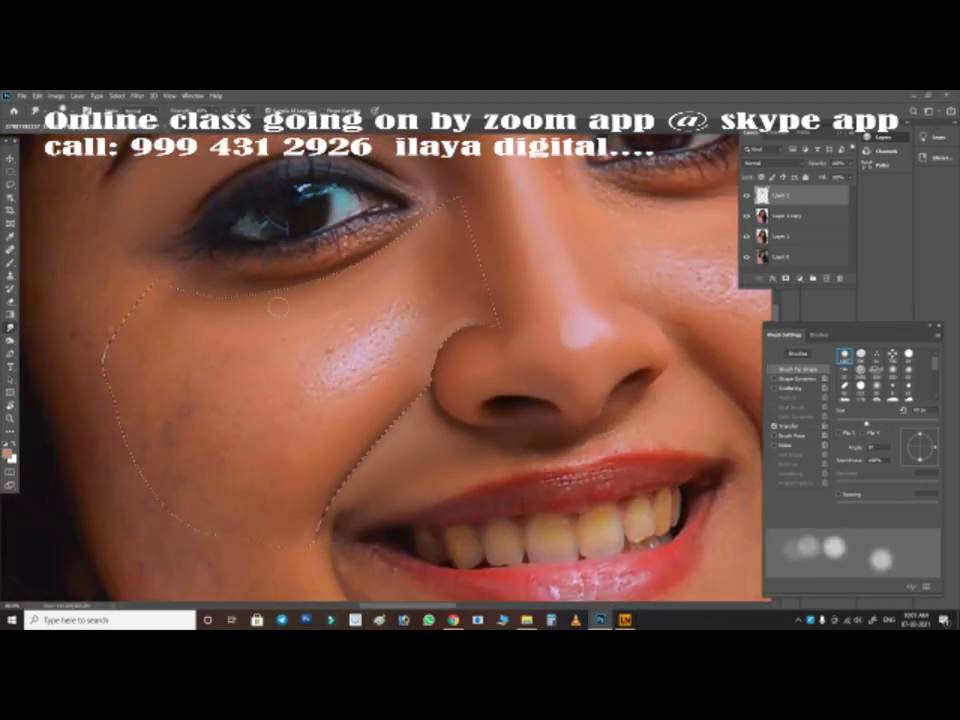
scroll(386, 272, "up", 2)
left_click_drag(386, 272, 450, 332)
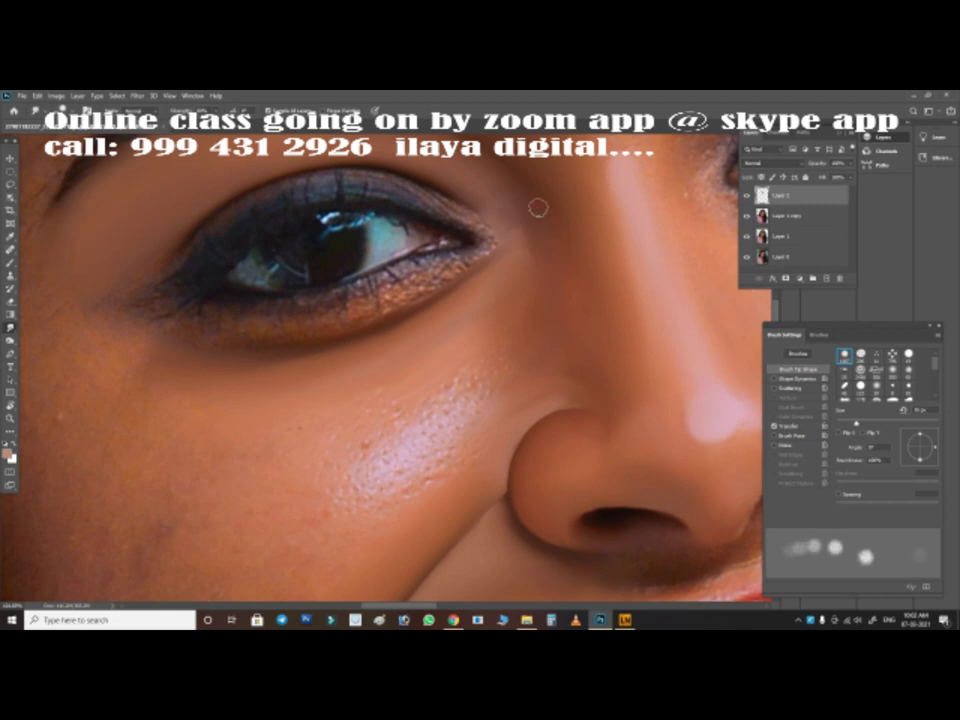
scroll(561, 396, "up", 2)
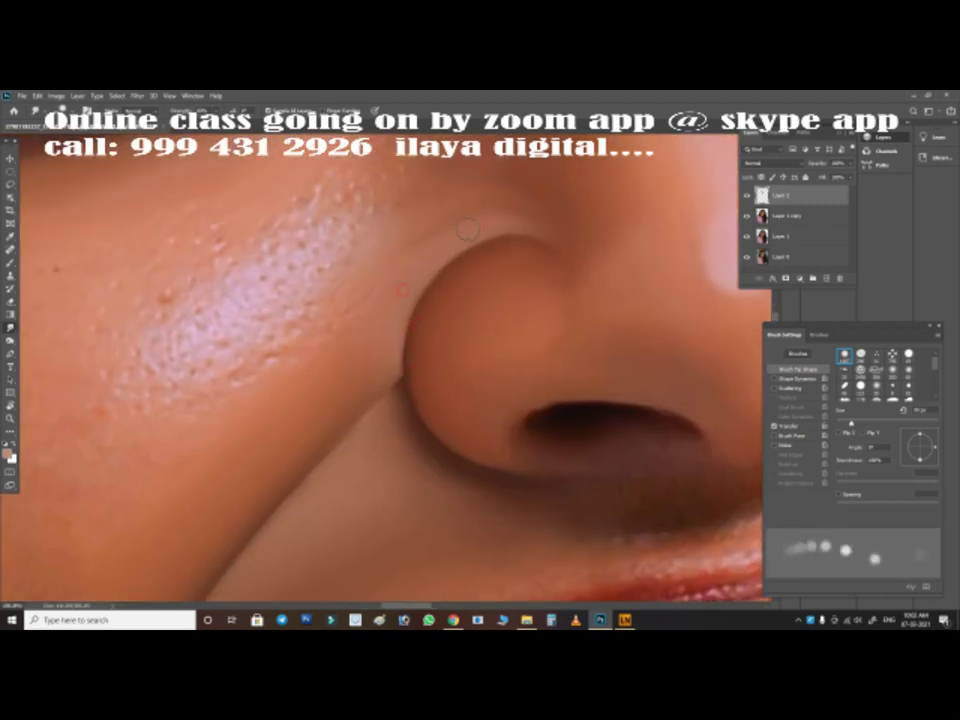
left_click_drag(545, 233, 394, 370)
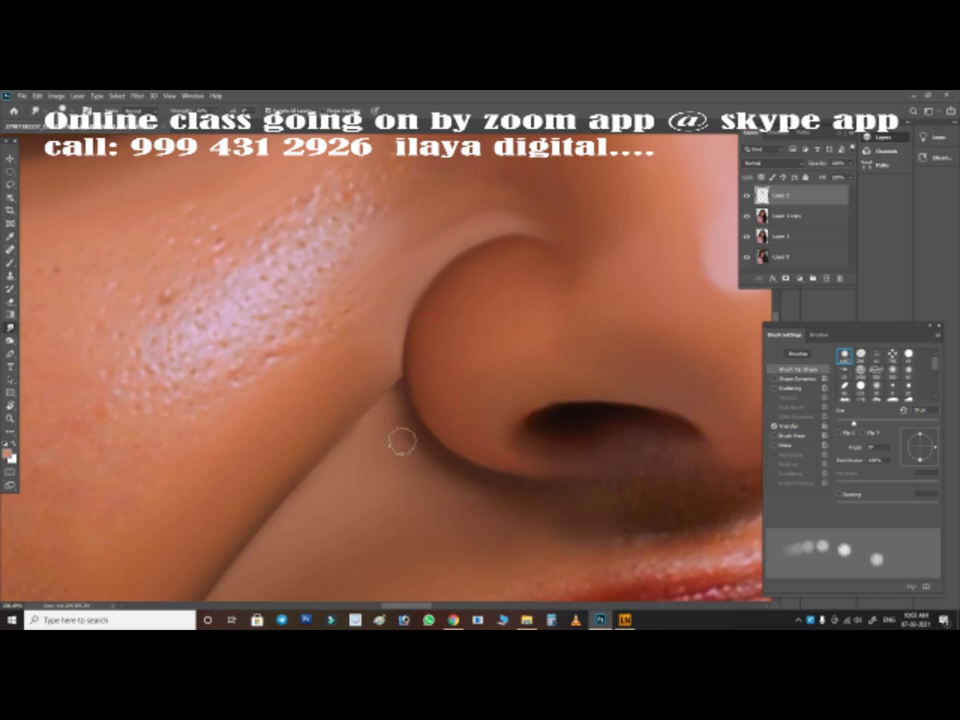
scroll(645, 261, "down", 2)
scroll(540, 368, "down", 1)
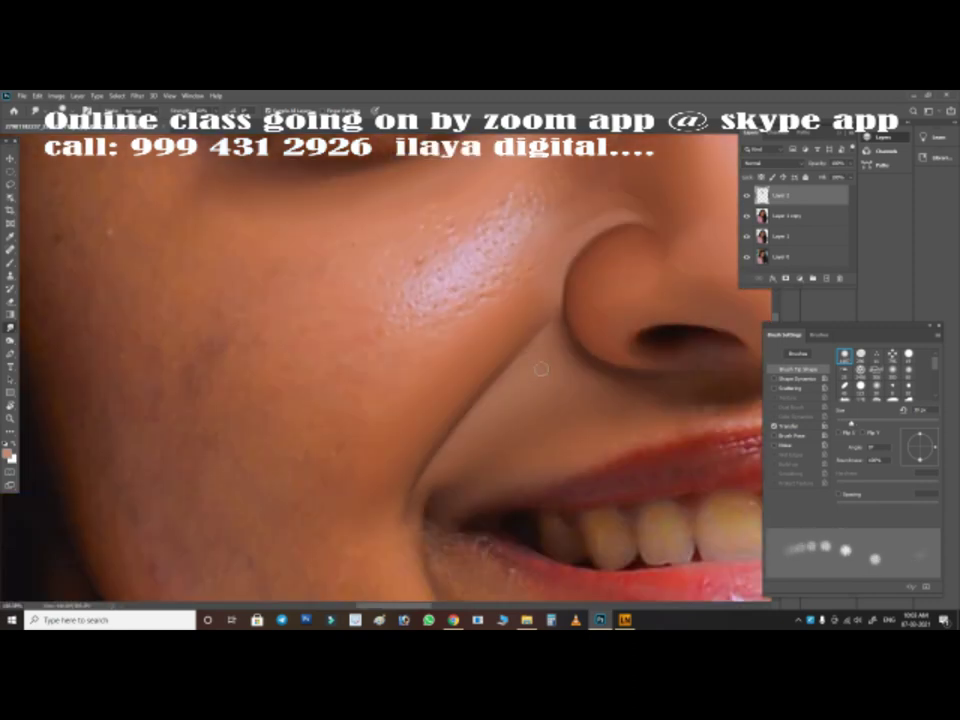
left_click_drag(505, 355, 547, 305)
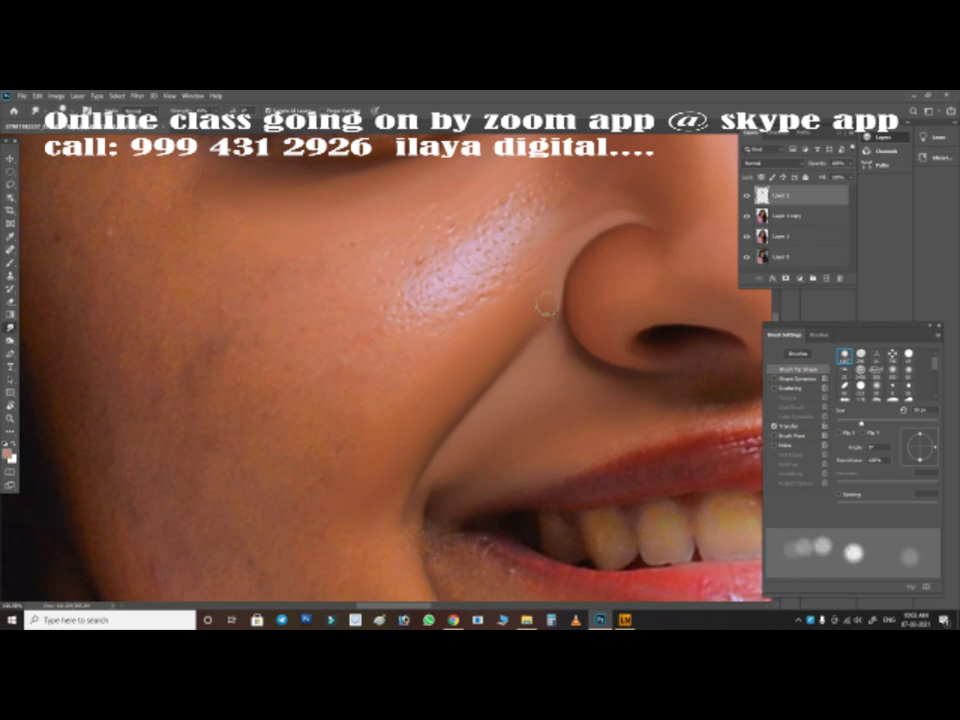
scroll(526, 406, "down", 2)
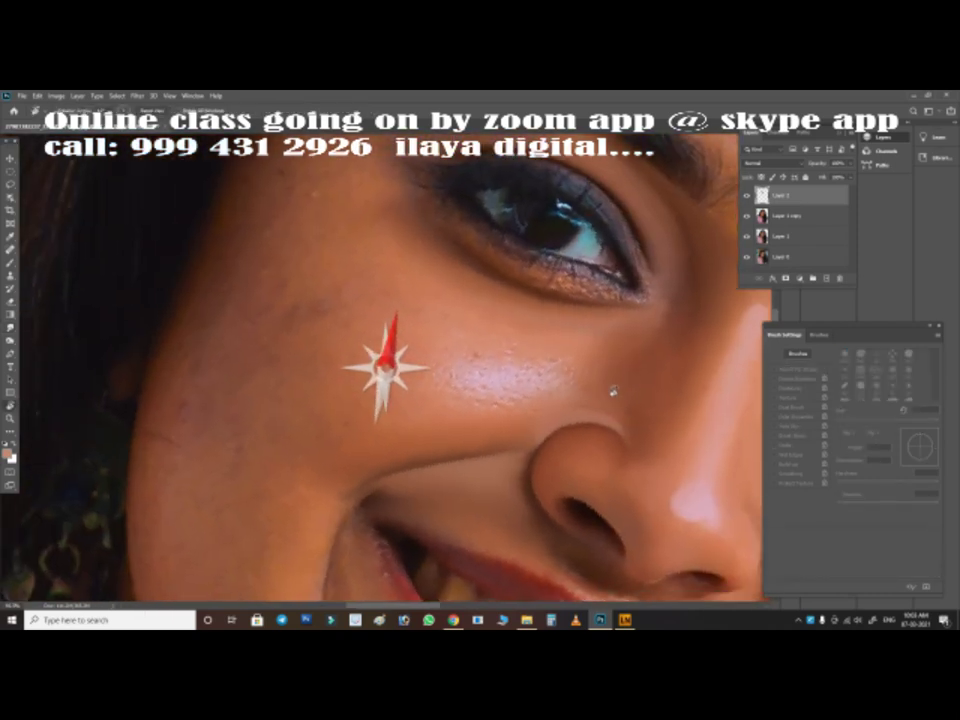
mouse_move(553, 317)
left_mouse_down()
mouse_move(421, 323)
mouse_move(387, 349)
left_mouse_up()
scroll(421, 323, "down", 3)
key("bracketright")
key("bracketright")
key("bracketright")
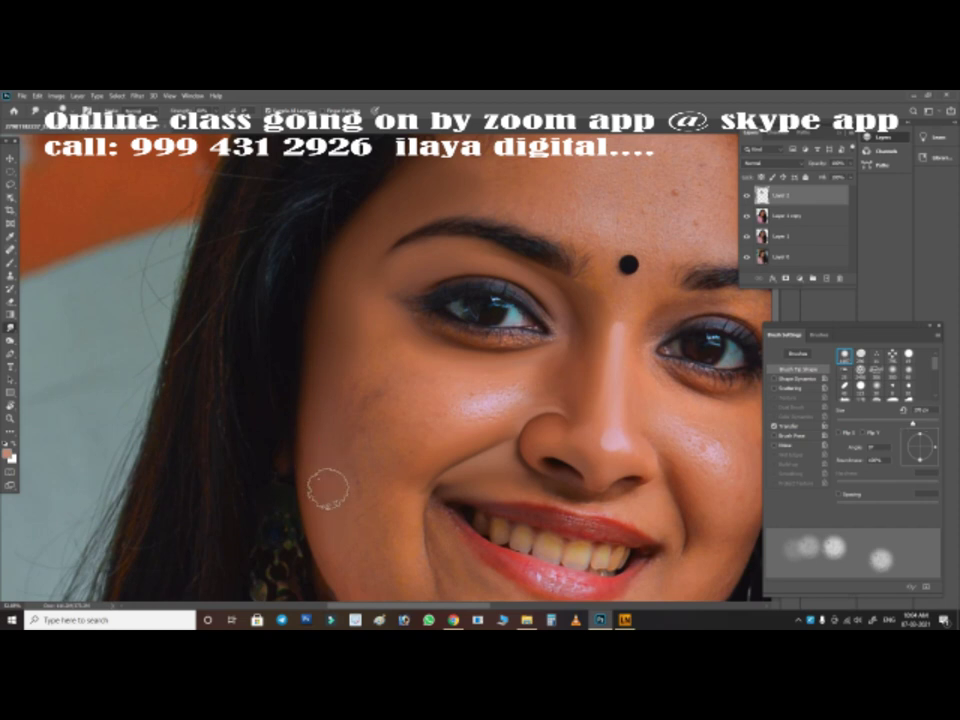
scroll(443, 388, "up", 3)
scroll(409, 336, "down", 3)
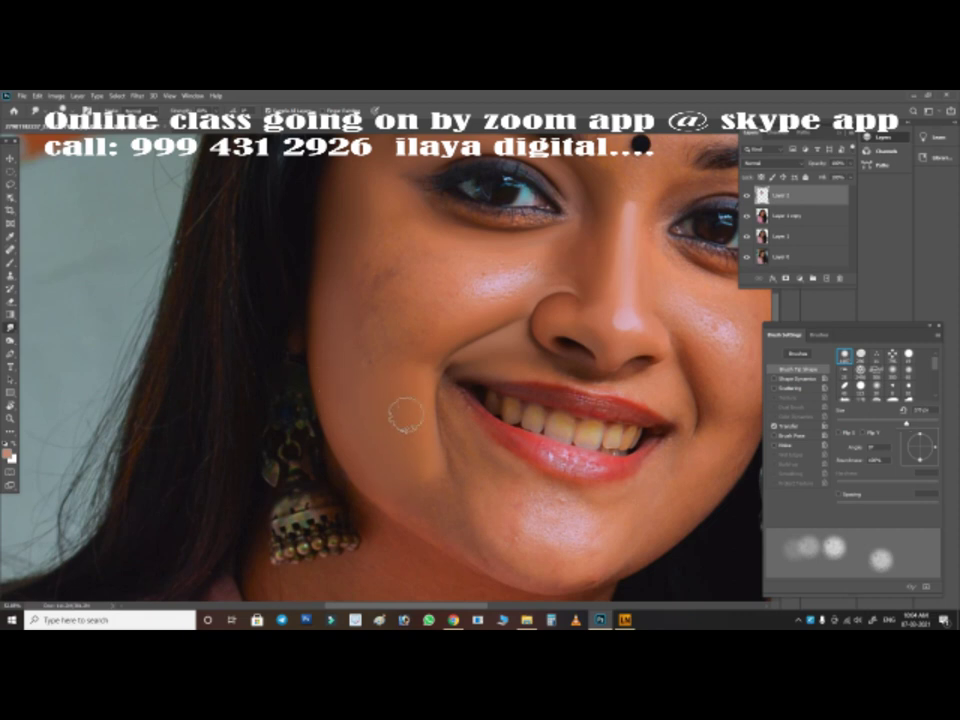
scroll(420, 360, "up", 2)
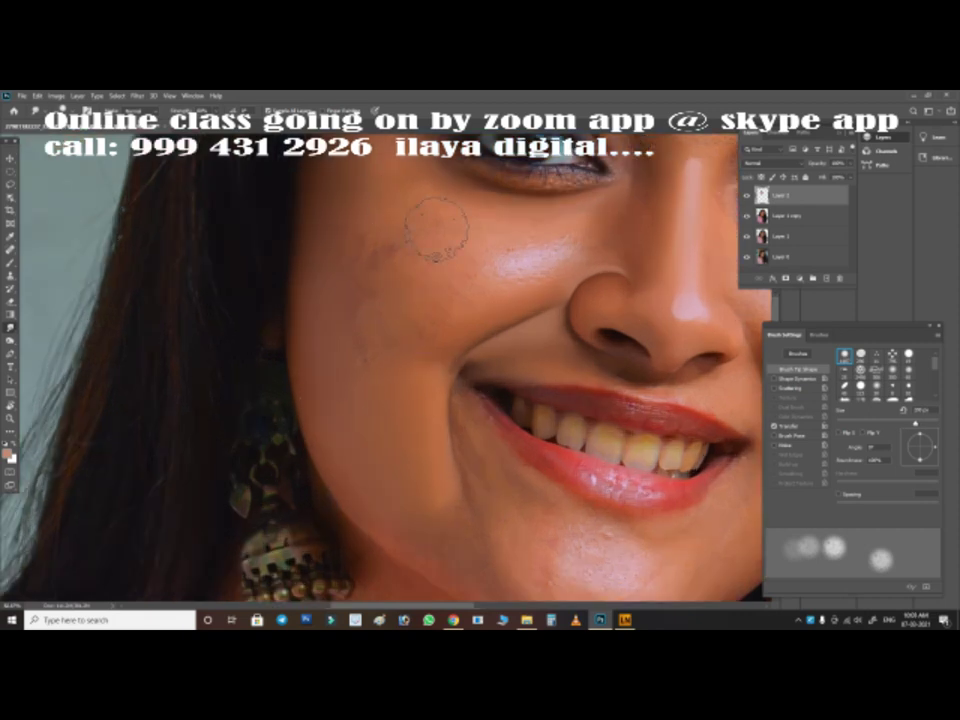
key("bracketright")
key("bracketright")
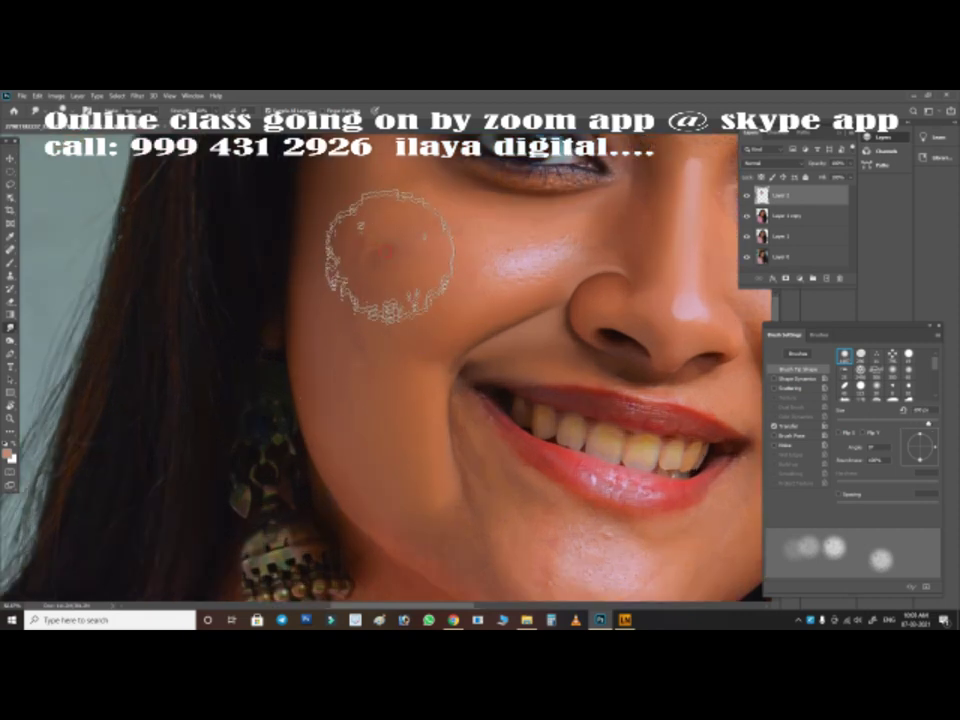
key("bracketleft")
key("bracketleft")
key("bracketleft")
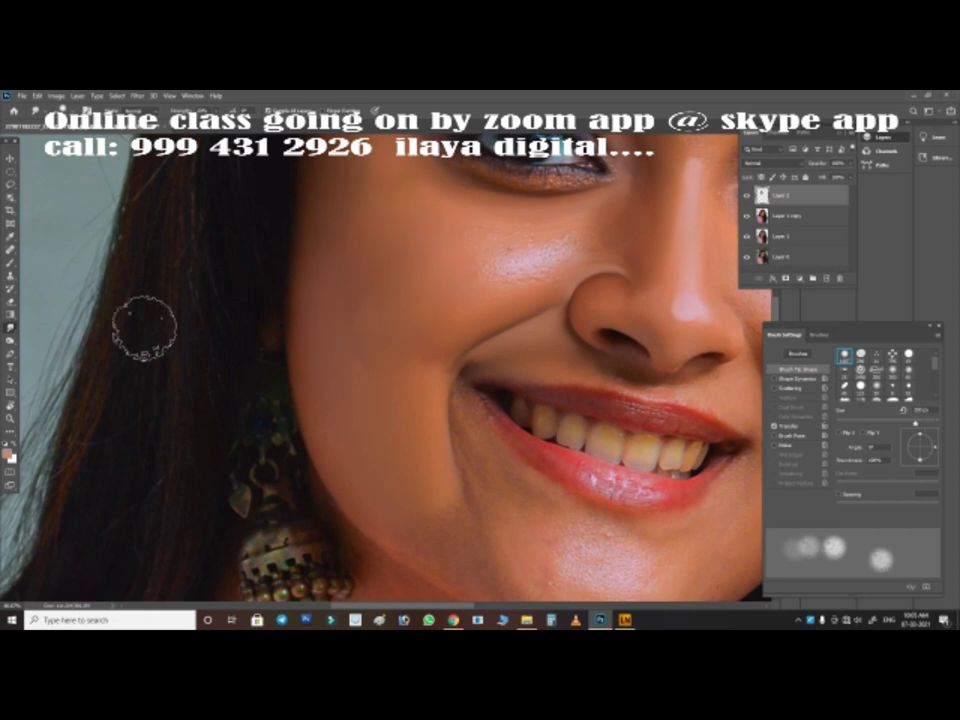
key("bracketright")
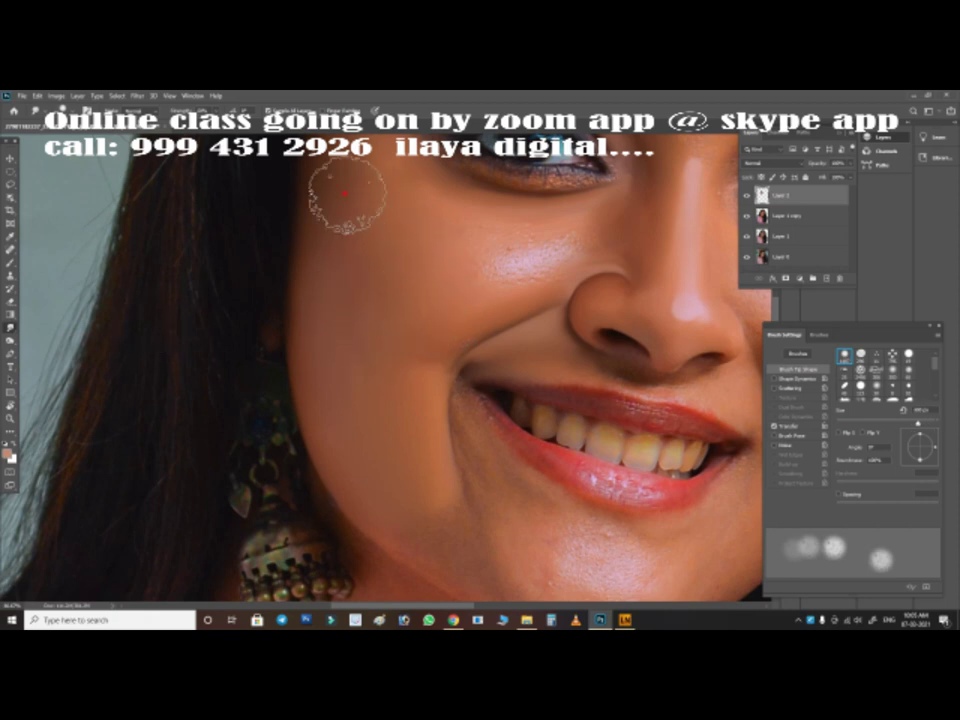
key("bracketleft")
key("bracketleft")
key("bracketright")
key("bracketright")
key("bracketright")
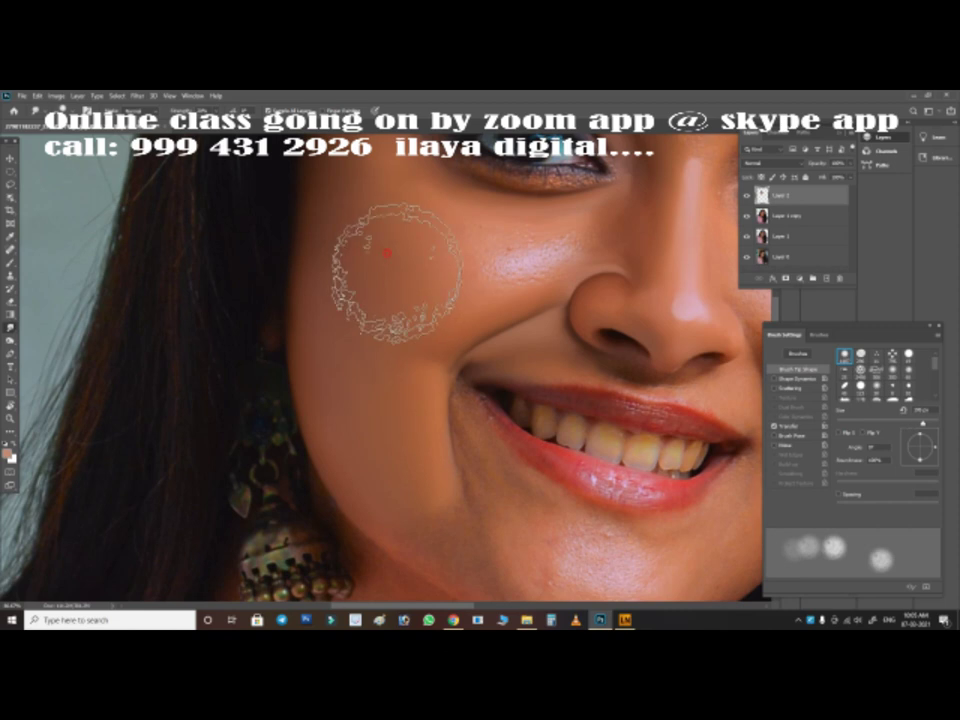
key("bracketleft")
key("bracketleft")
key("bracketleft")
key("bracketleft")
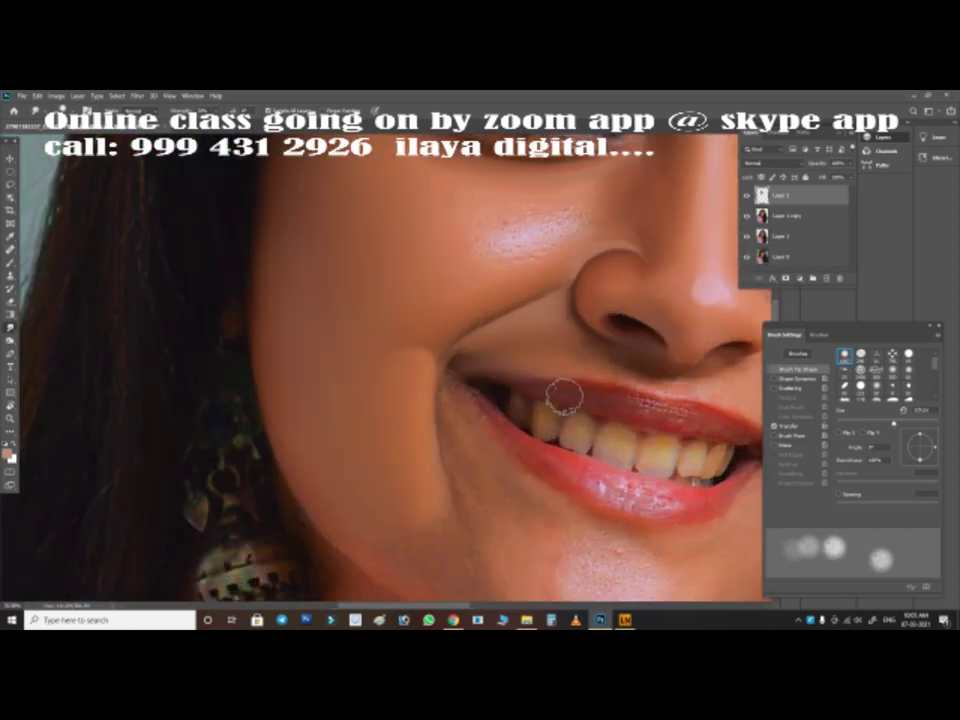
Briefly rotate the canvas view, then return it upright, zoomed on the face
key("r")
left_click_drag(386, 369, 487, 349)
key("Escape")
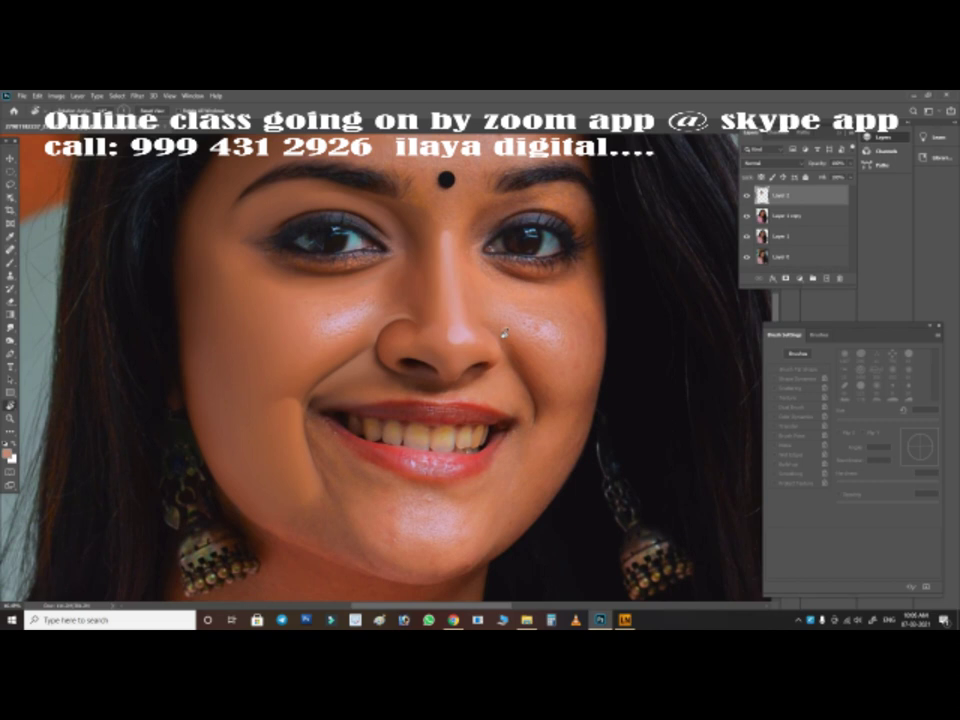
scroll(386, 352, "up", 3)
scroll(578, 236, "down", 2)
scroll(553, 272, "down", 2)
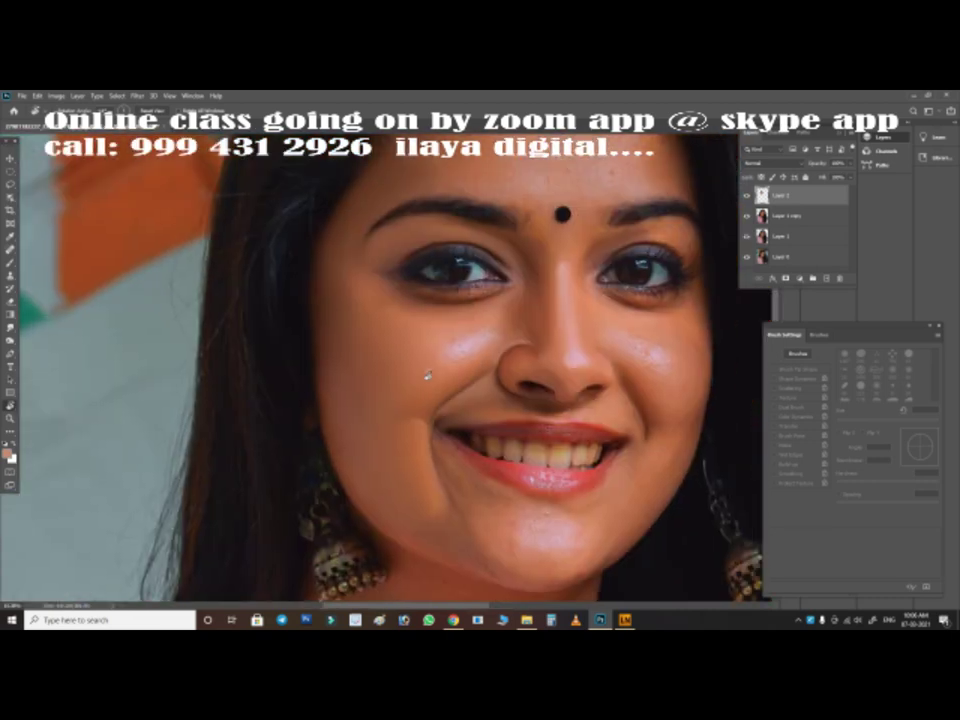
scroll(513, 320, "up", 2)
scroll(511, 316, "up", 1)
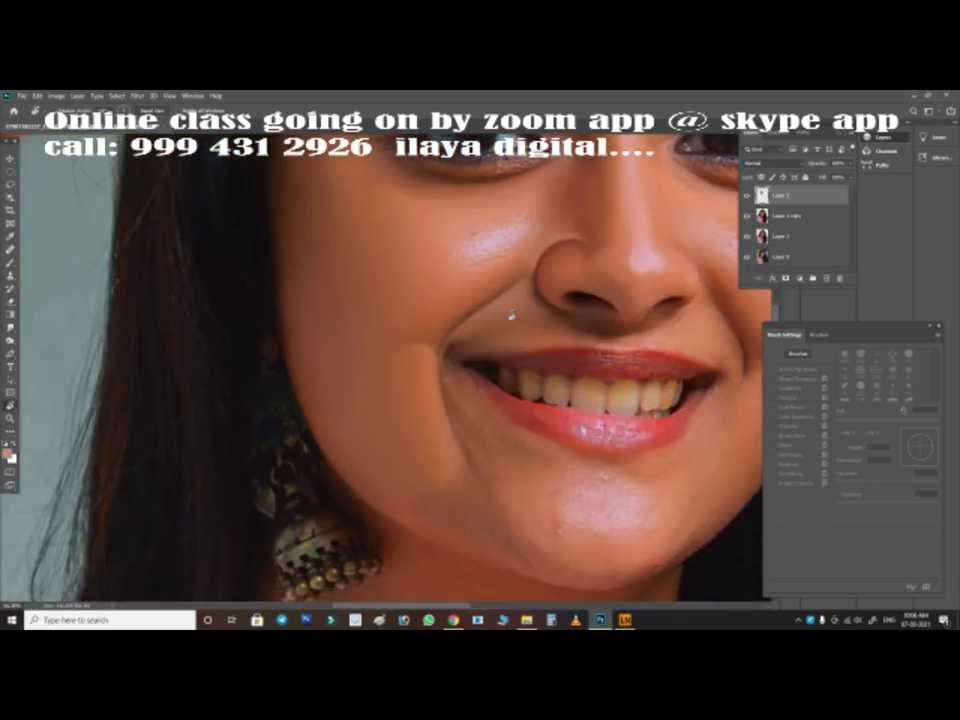
Paint a soft white highlight diagonally across the cheek toward the nose
key("b")
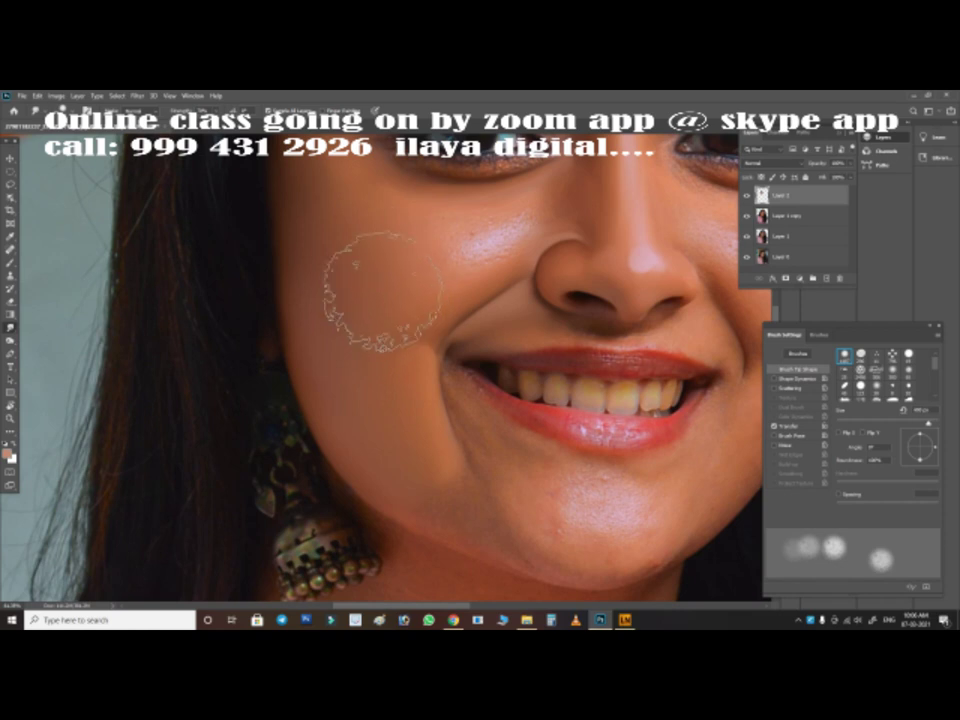
key("bracketleft")
key("bracketleft")
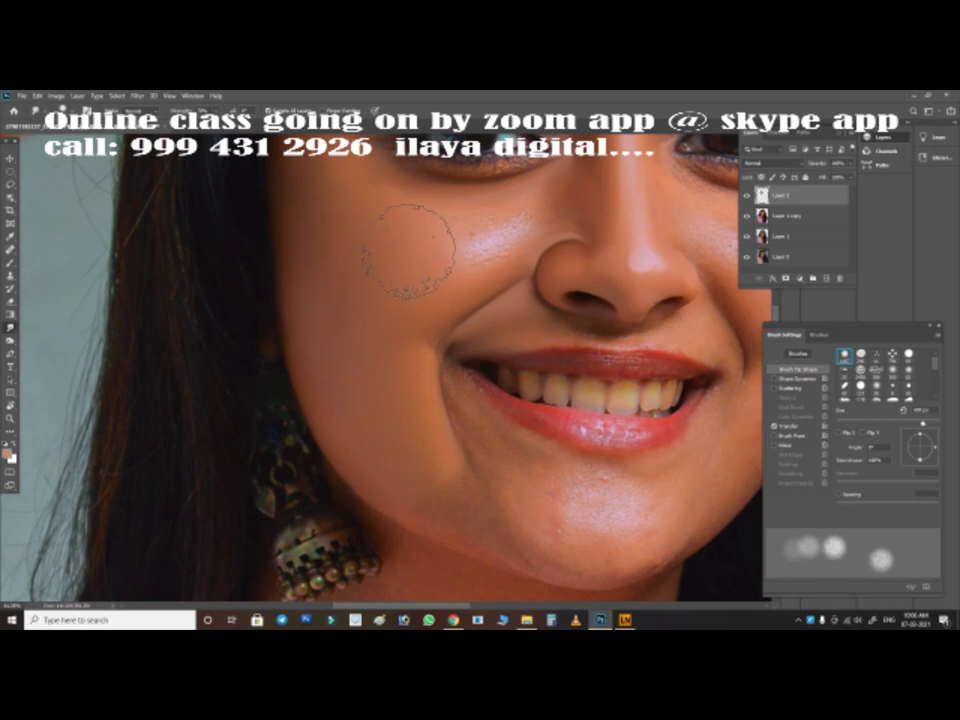
scroll(439, 281, "down", 2)
scroll(420, 336, "up", 2)
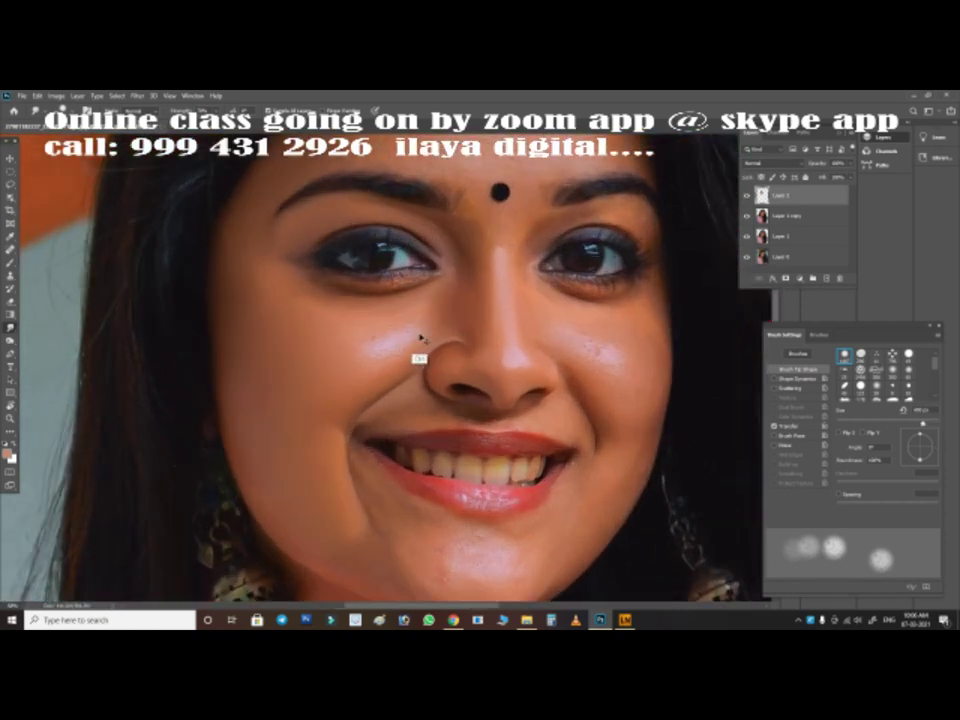
scroll(443, 338, "up", 2)
scroll(443, 338, "down", 2)
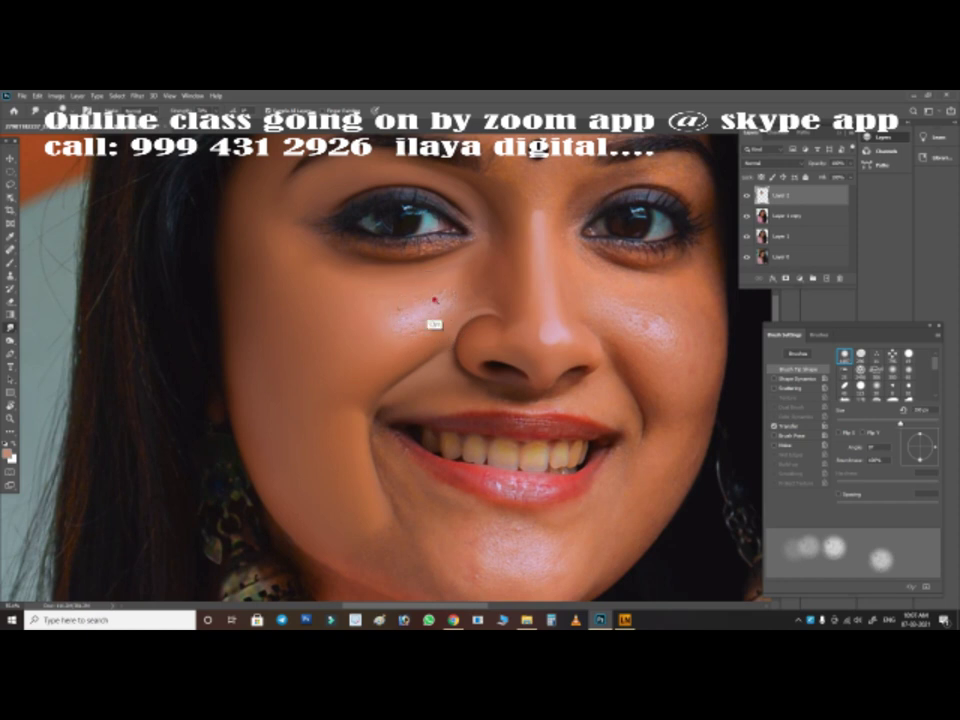
scroll(434, 300, "up", 1)
scroll(624, 289, "up", 1)
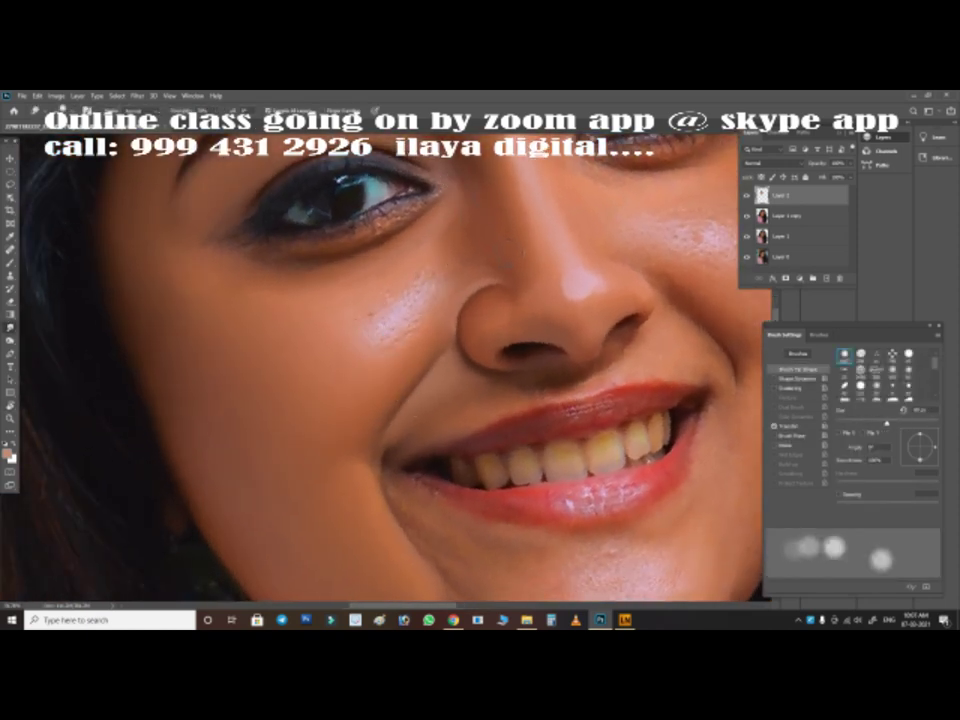
key("bracketright")
key("bracketright")
left_click_drag(381, 326, 448, 262)
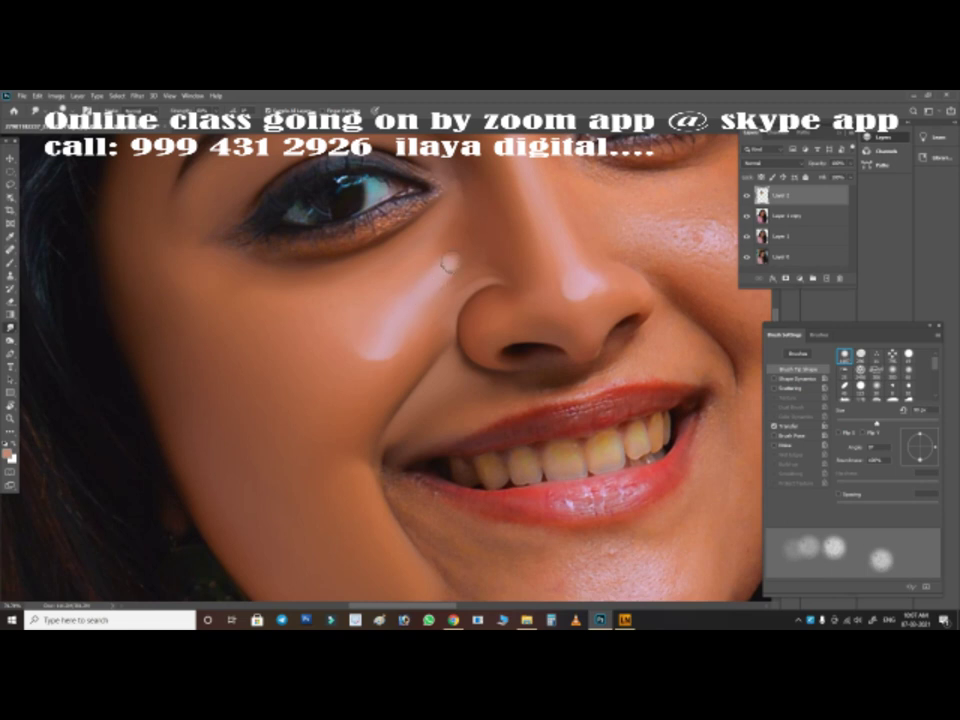
scroll(460, 310, "down", 3)
scroll(520, 275, "up", 3)
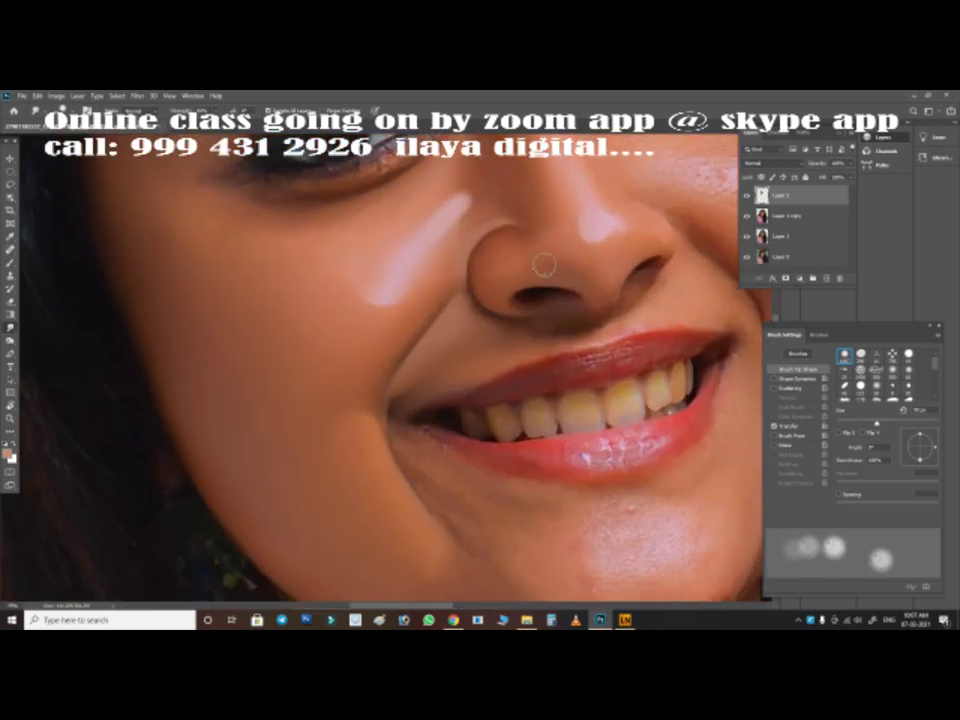
scroll(527, 270, "down", 2)
scroll(527, 270, "up", 3)
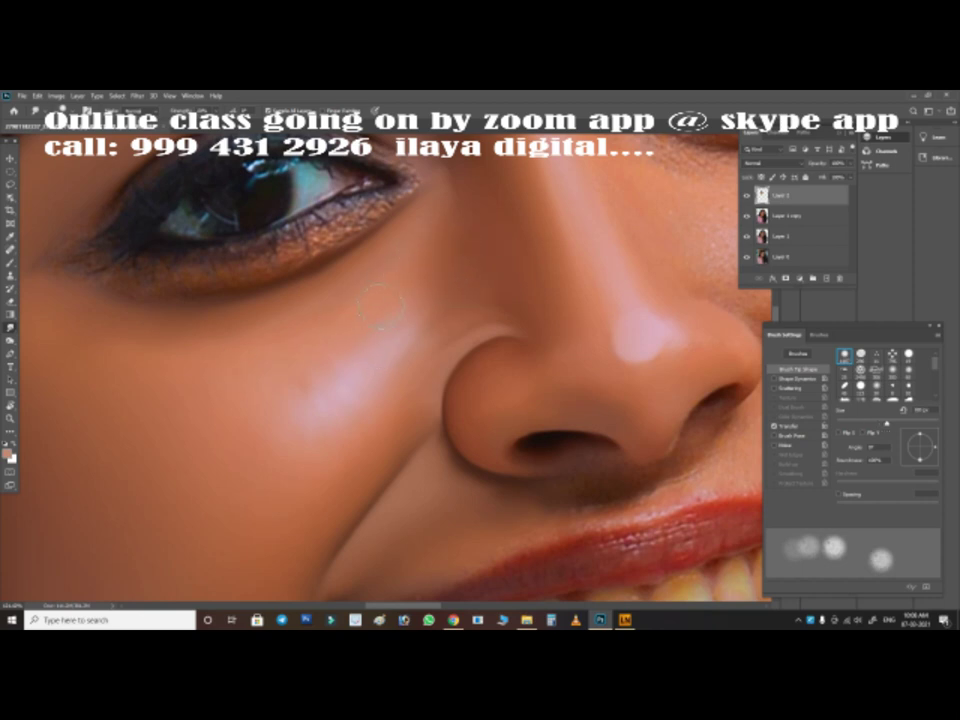
key("bracketright")
key("bracketright")
key("bracketright")
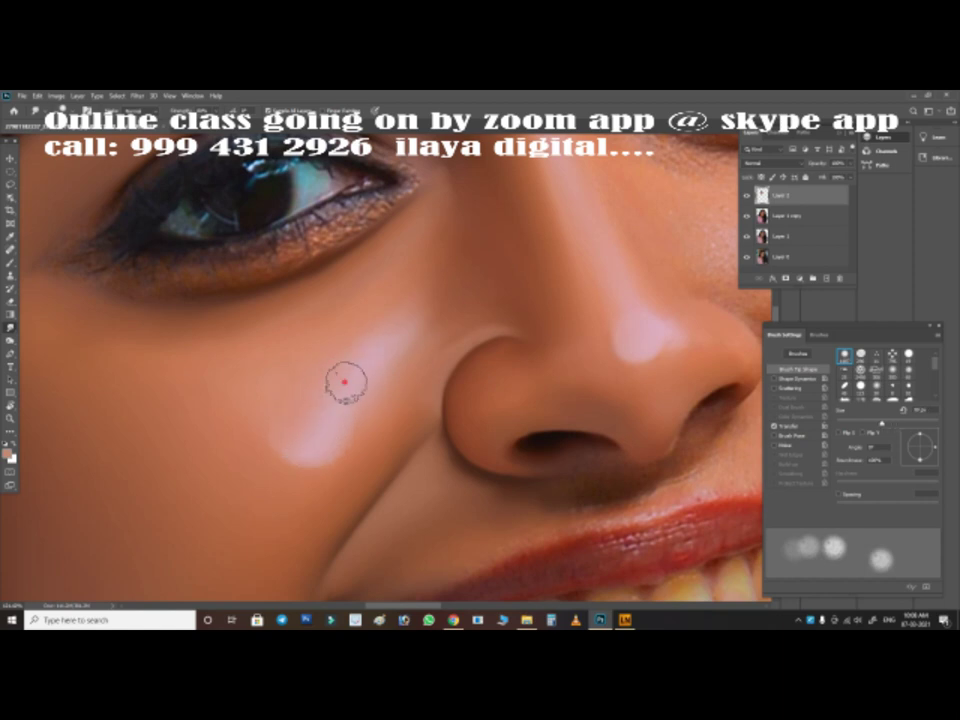
scroll(490, 330, "down", 8)
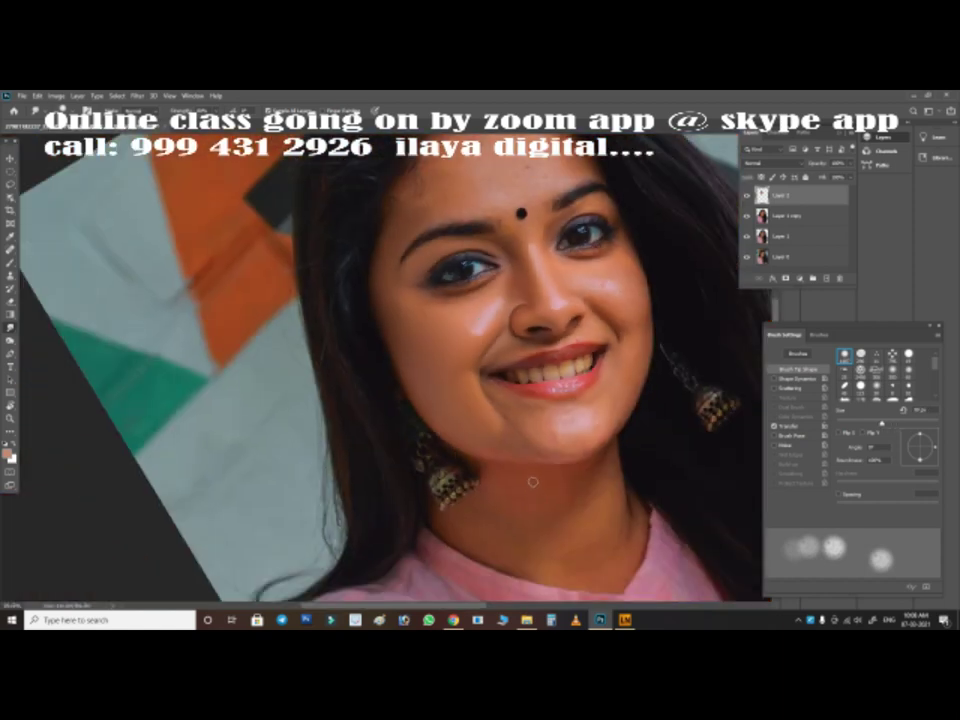
Switch to the brush and pan the view up to the lower eyelid
scroll(450, 250, "up", 5)
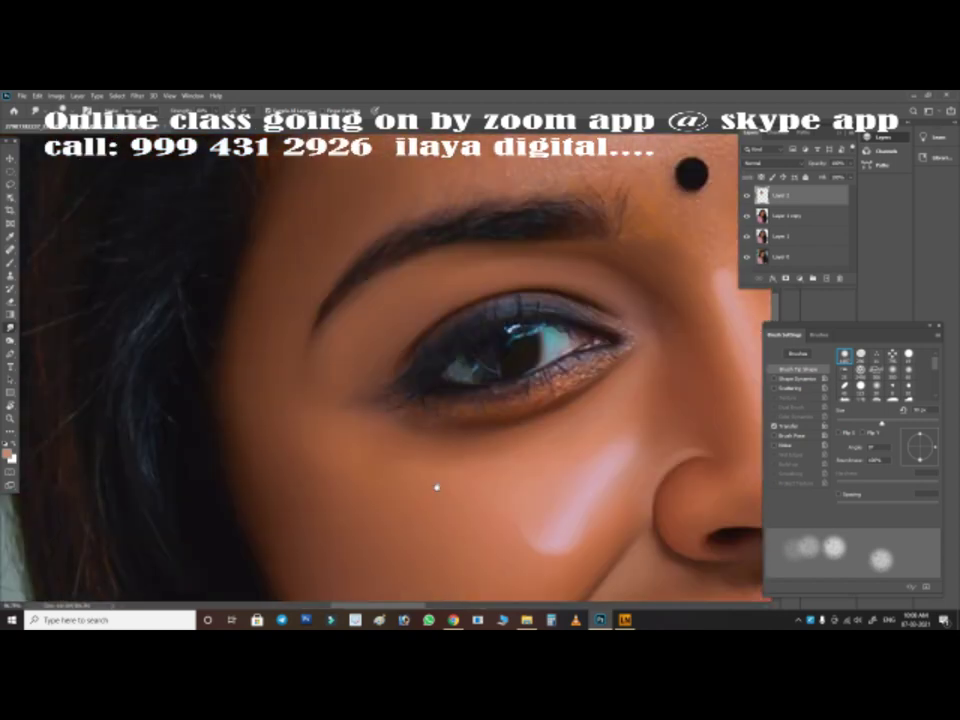
scroll(614, 329, "up", 3)
key("b")
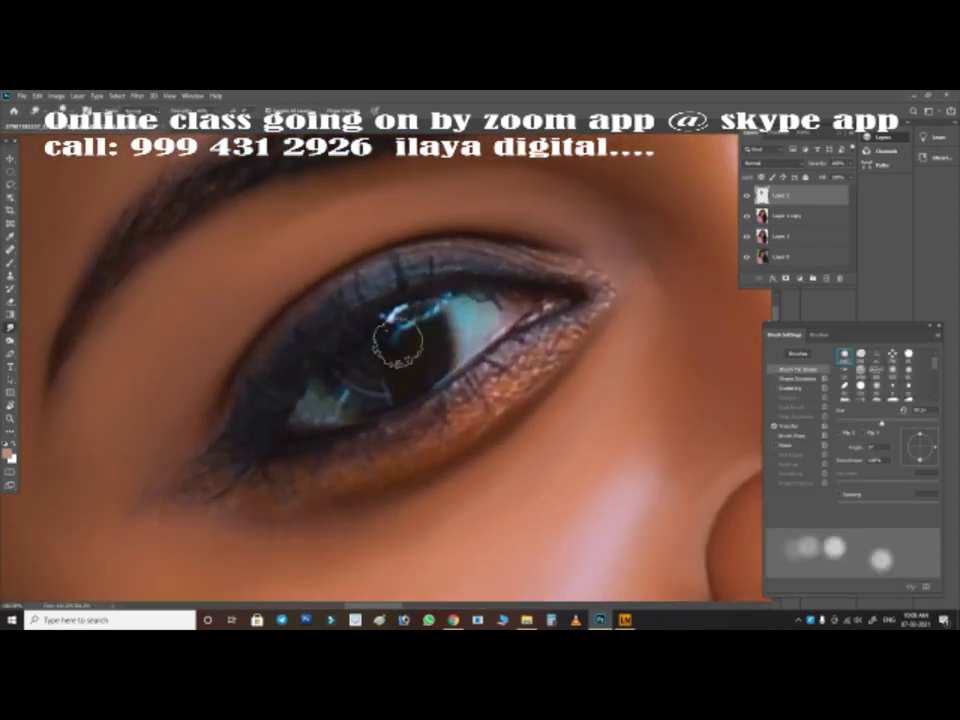
scroll(538, 361, "down", 2)
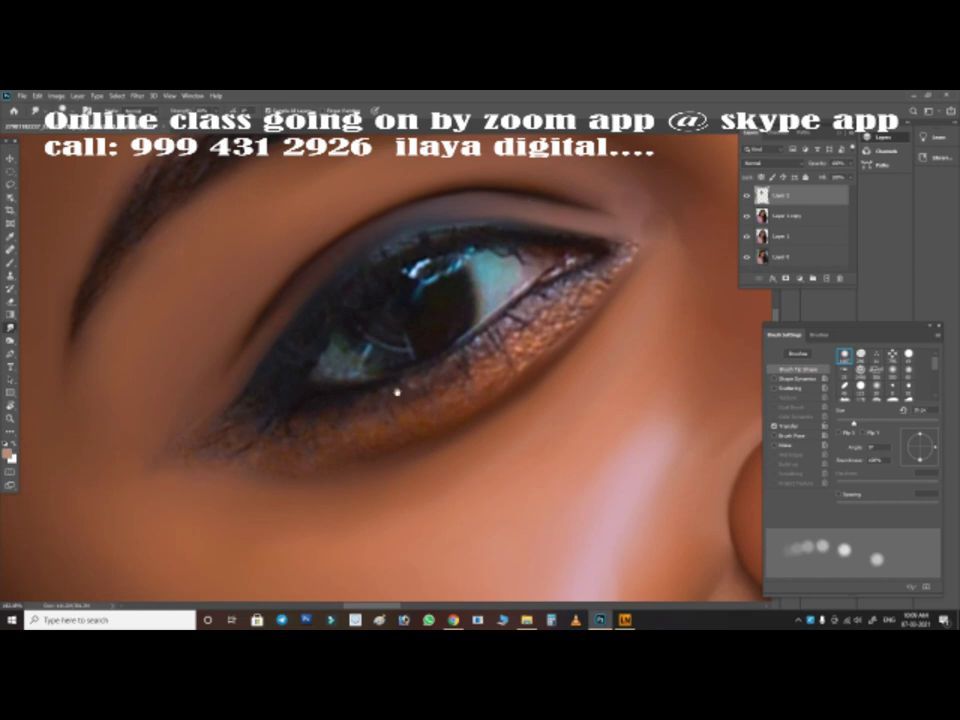
left_click_drag(397, 392, 388, 334)
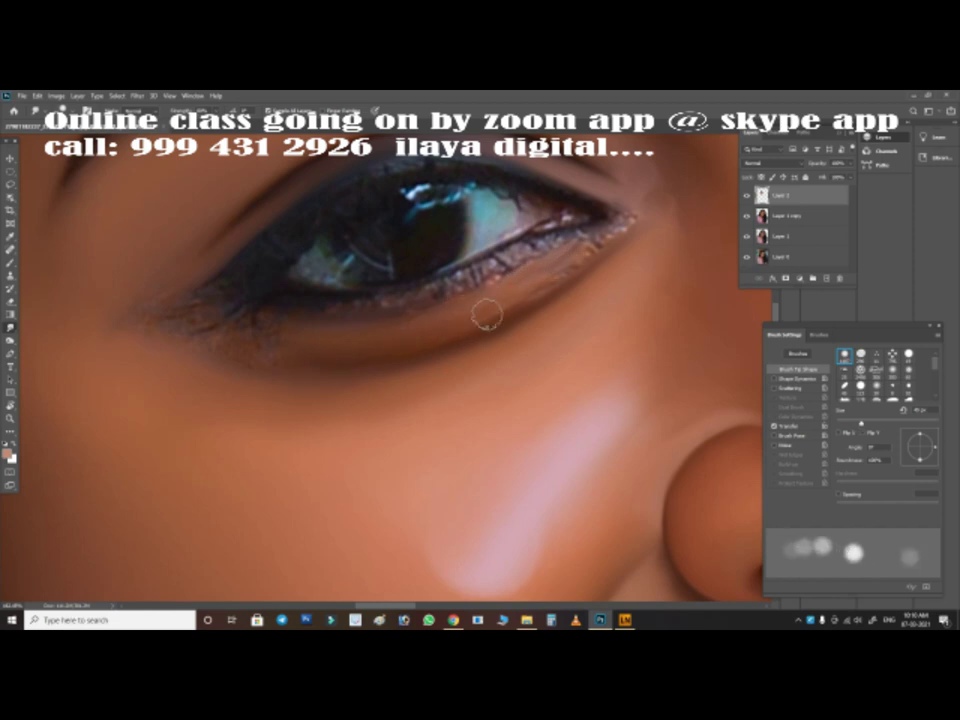
Fine-tune the brush size for the lower-lid shadow and tilt the canvas along the eye
key("bracketleft")
key("bracketleft")
key("bracketleft")
key("bracketright")
key("bracketright")
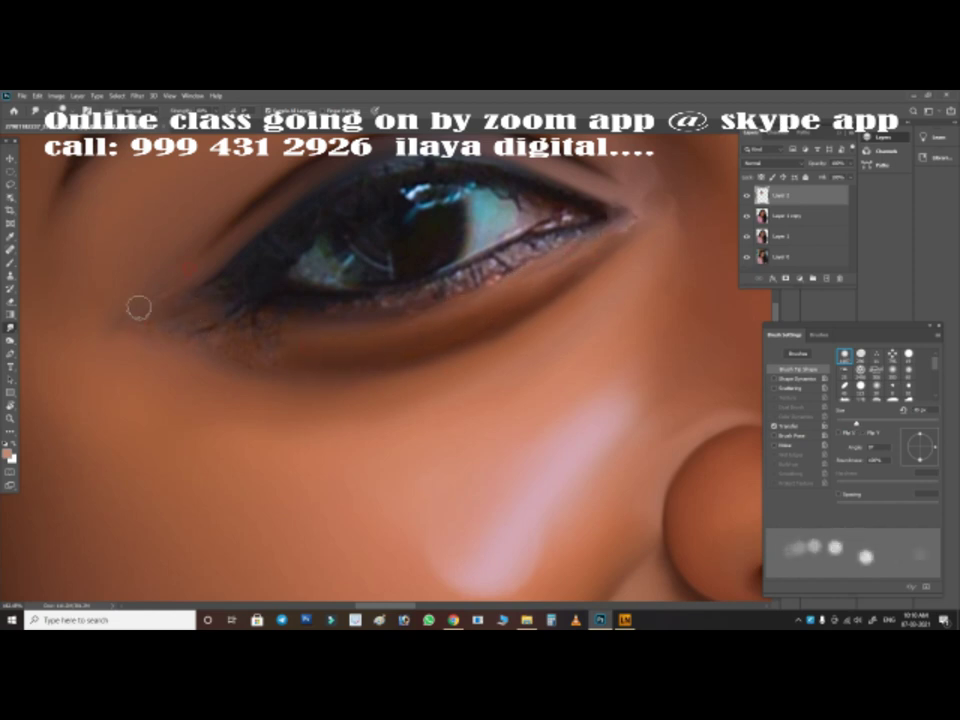
key("bracketright")
key("bracketright")
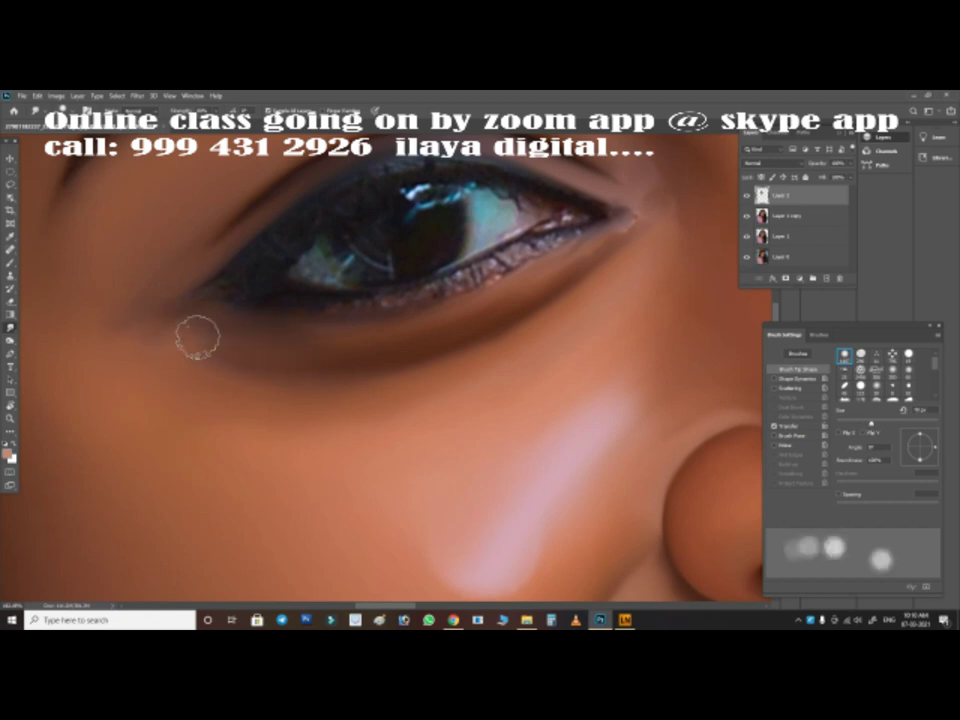
key("bracketleft")
key("bracketleft")
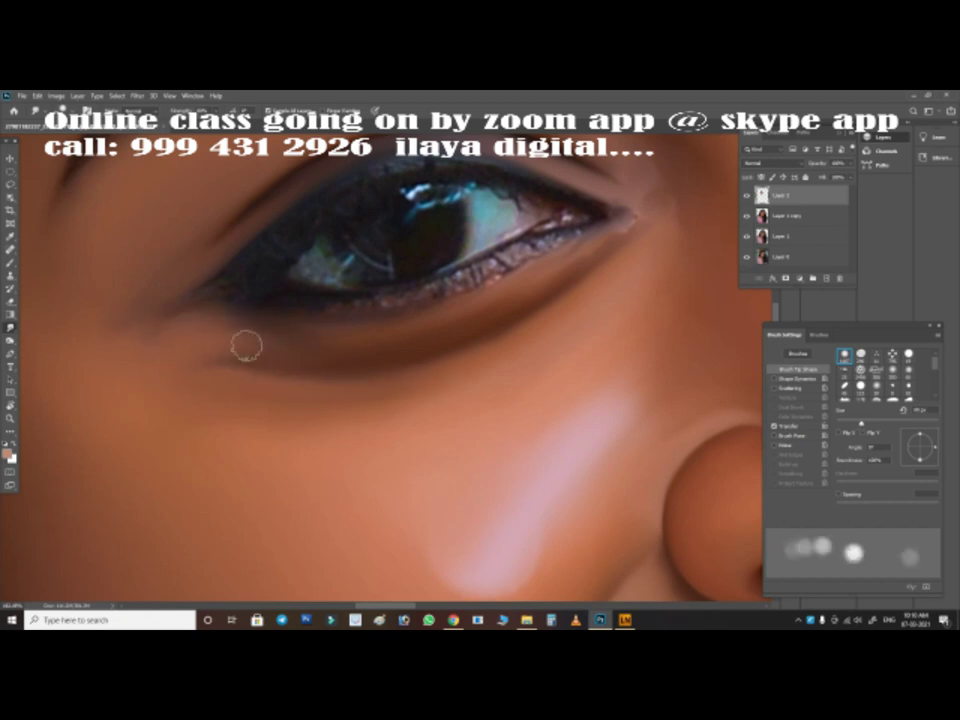
key("bracketleft")
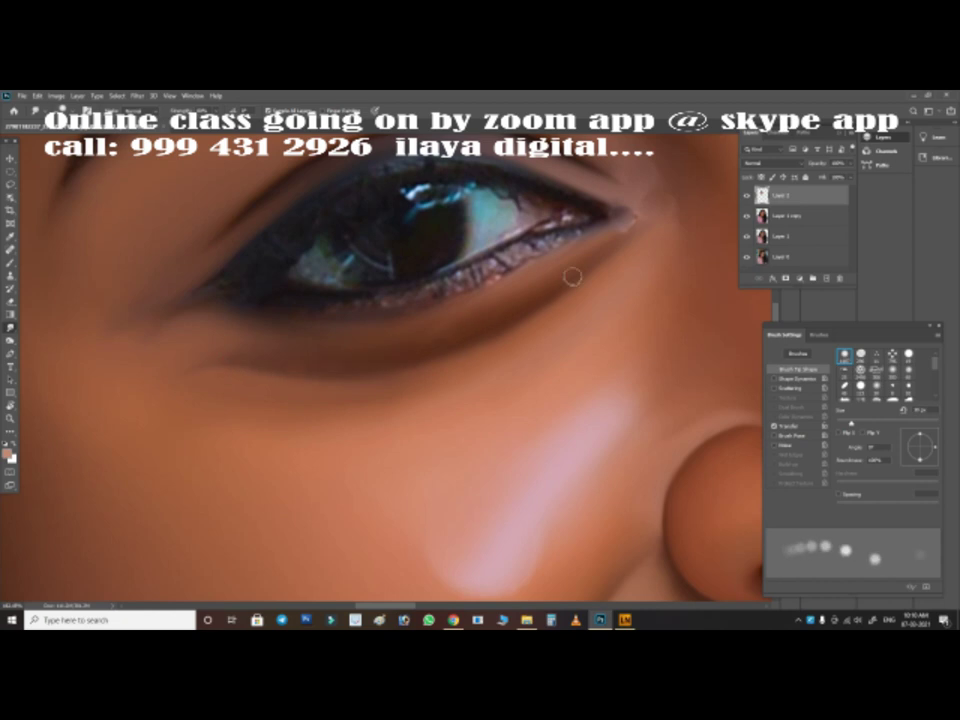
key("bracketright")
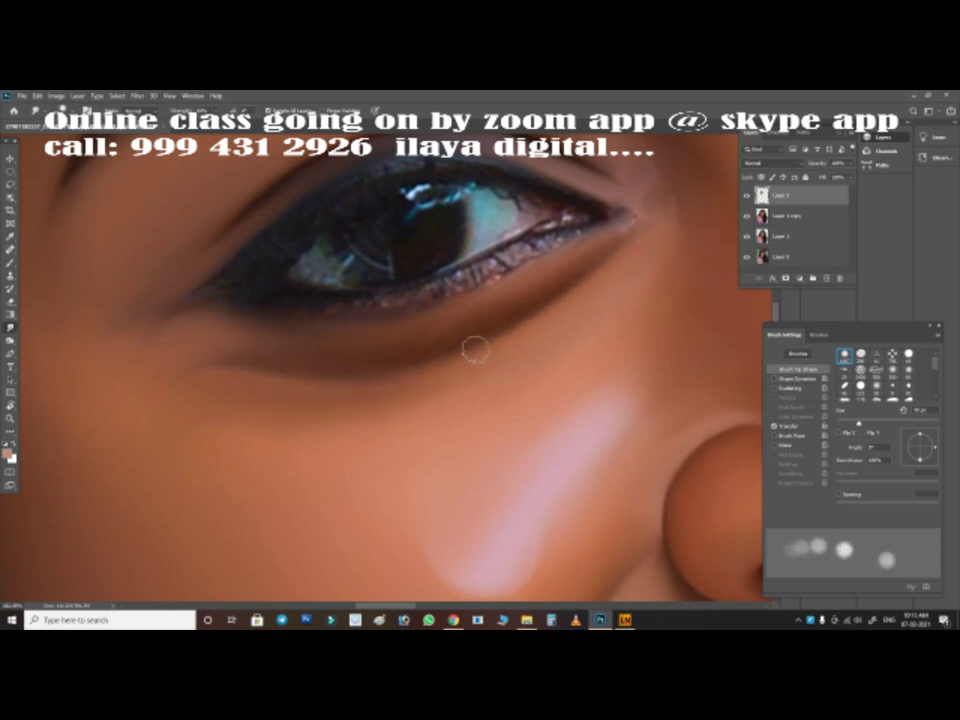
key("r")
left_click_drag(242, 259, 630, 235)
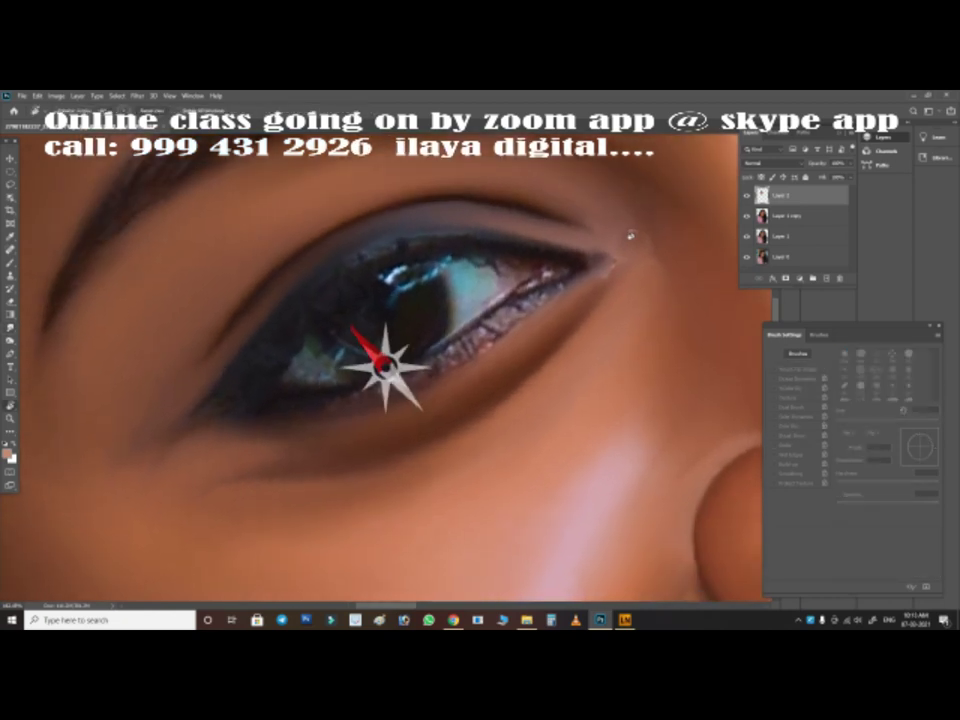
Smooth the upper eyelid line and the pink-speckled lower waterline with a smaller brush
scroll(484, 351, "up", 2)
scroll(469, 361, "up", 1)
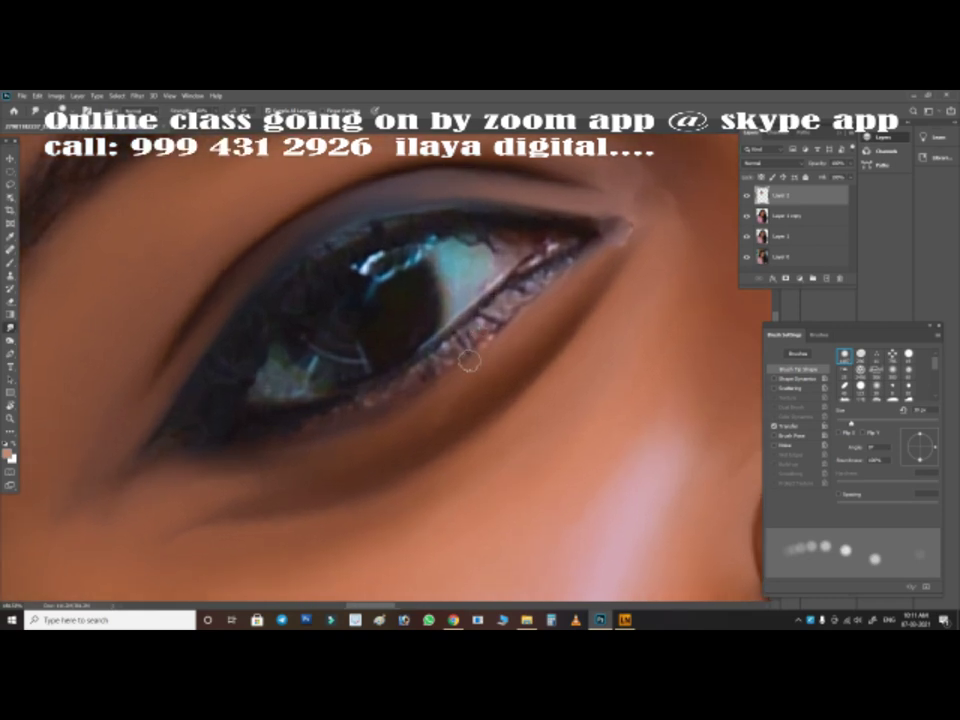
key("bracketleft")
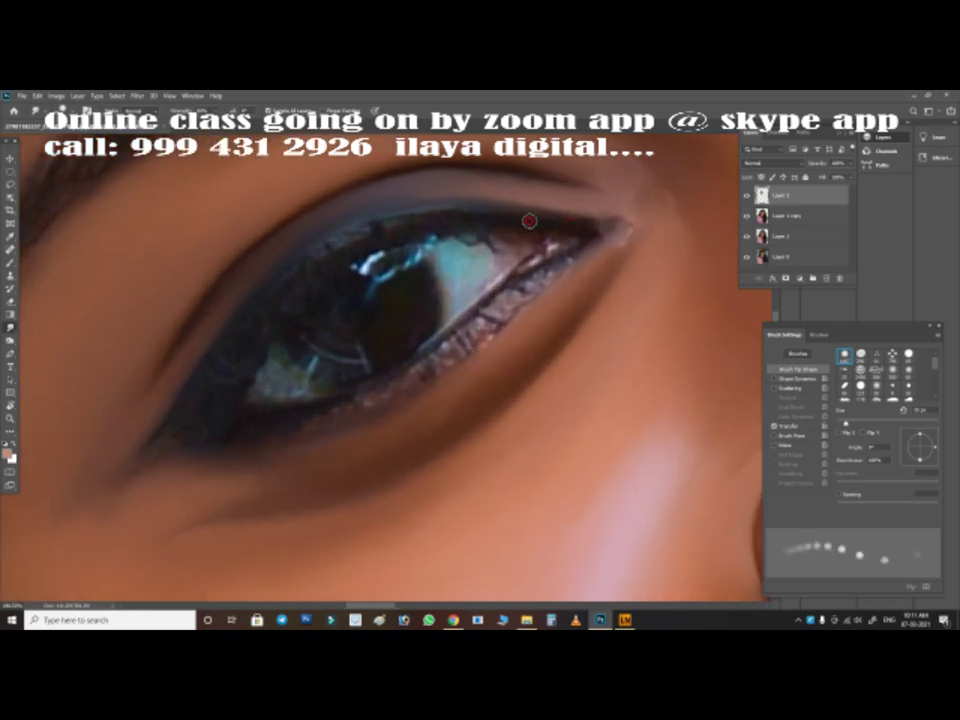
left_click_drag(434, 218, 505, 221)
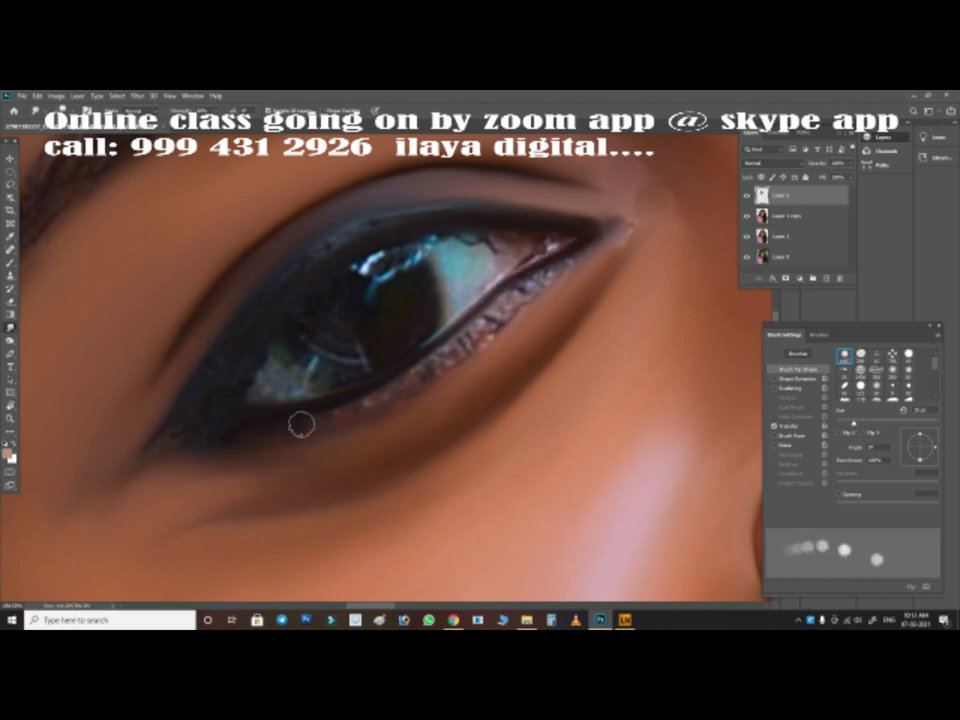
left_click_drag(418, 379, 505, 301)
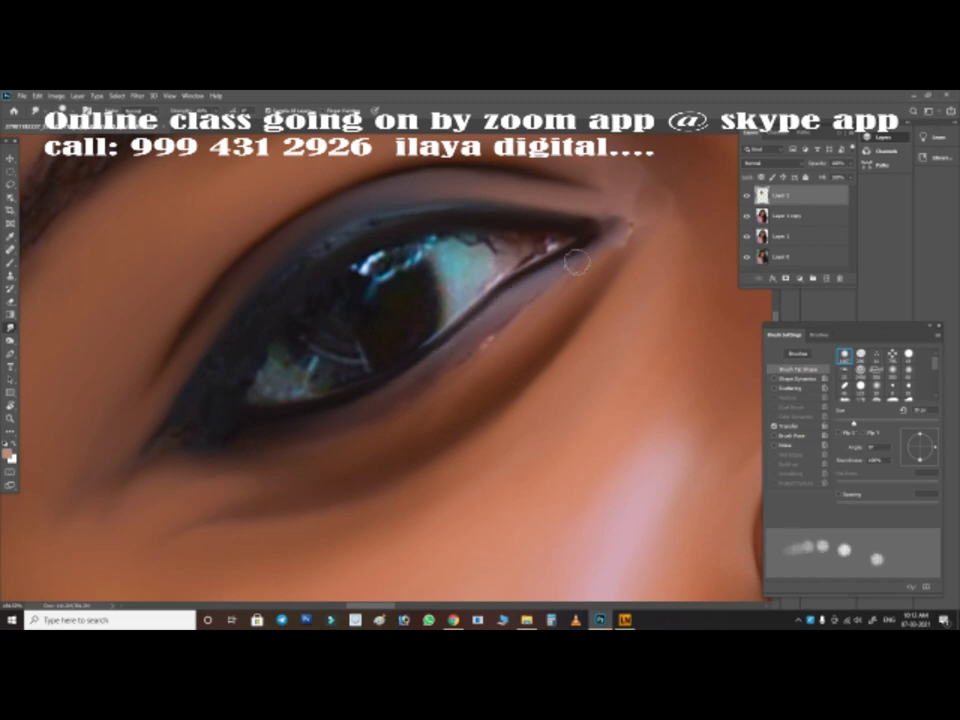
left_click_drag(440, 365, 550, 298)
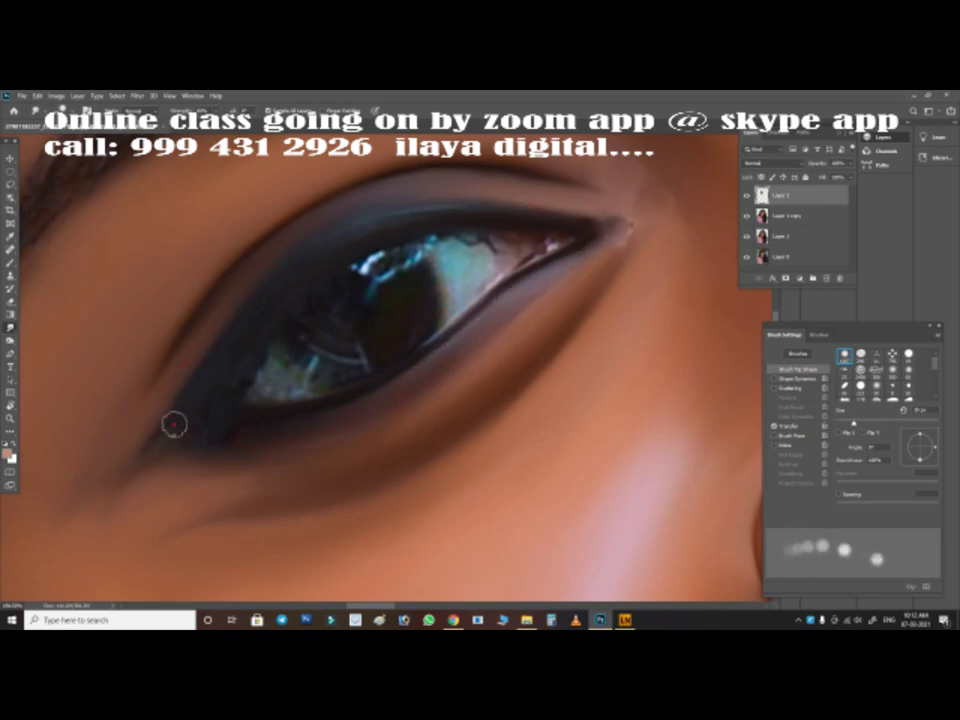
Zoom in on the eye and paint the eye-white right of the iris light teal
key("z")
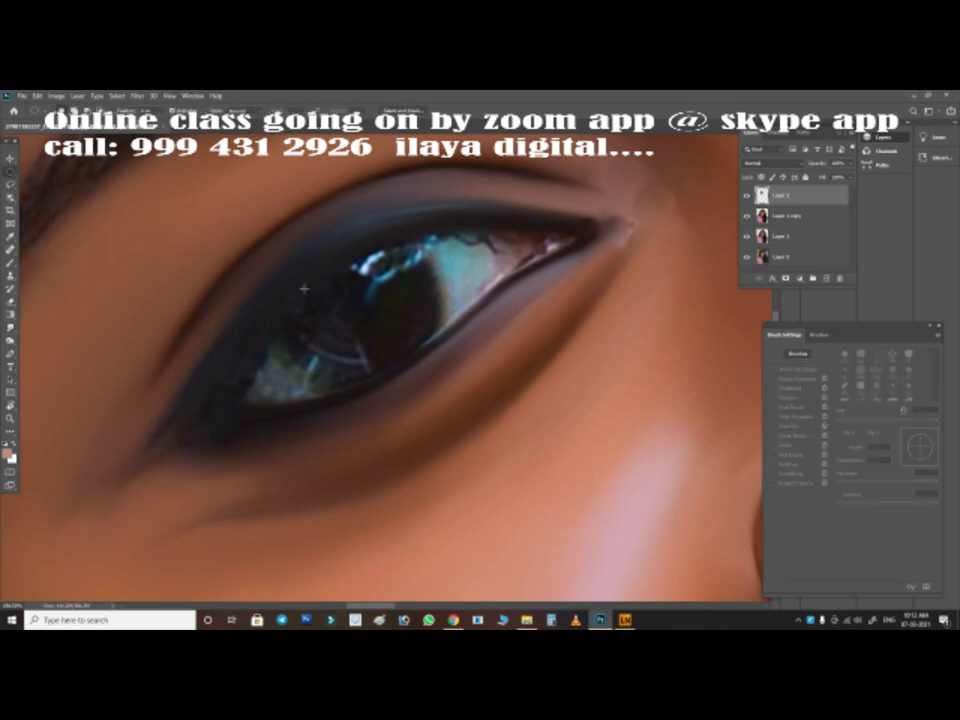
mouse_move(302, 285)
left_mouse_down()
mouse_move(422, 339)
mouse_move(595, 360)
left_mouse_up()
key("b")
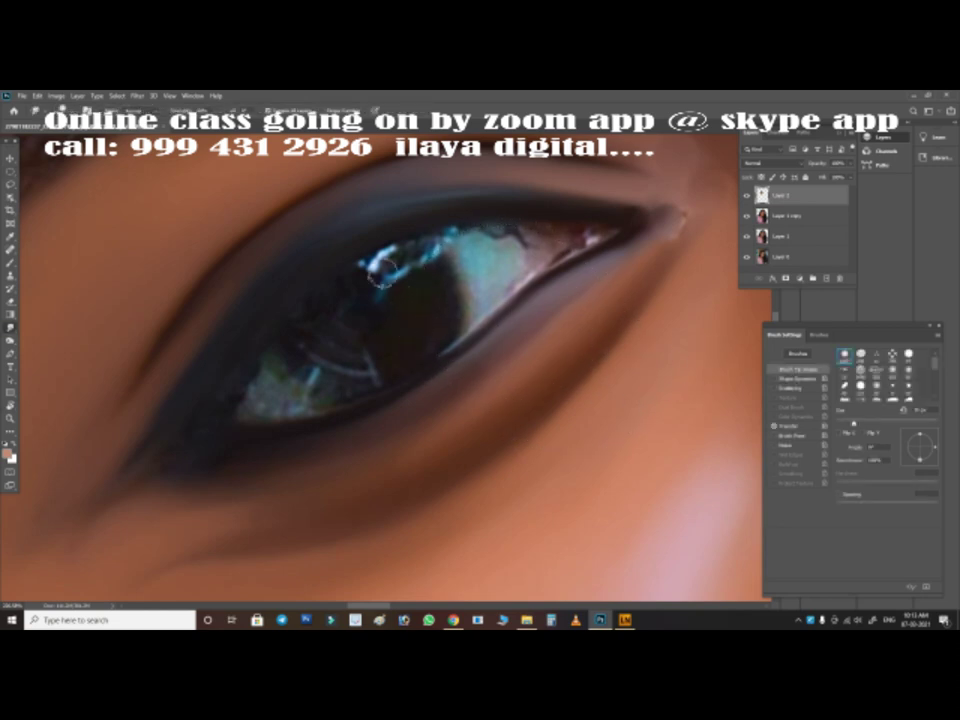
mouse_move(475, 240)
left_mouse_down()
mouse_move(510, 265)
mouse_move(546, 260)
left_mouse_up()
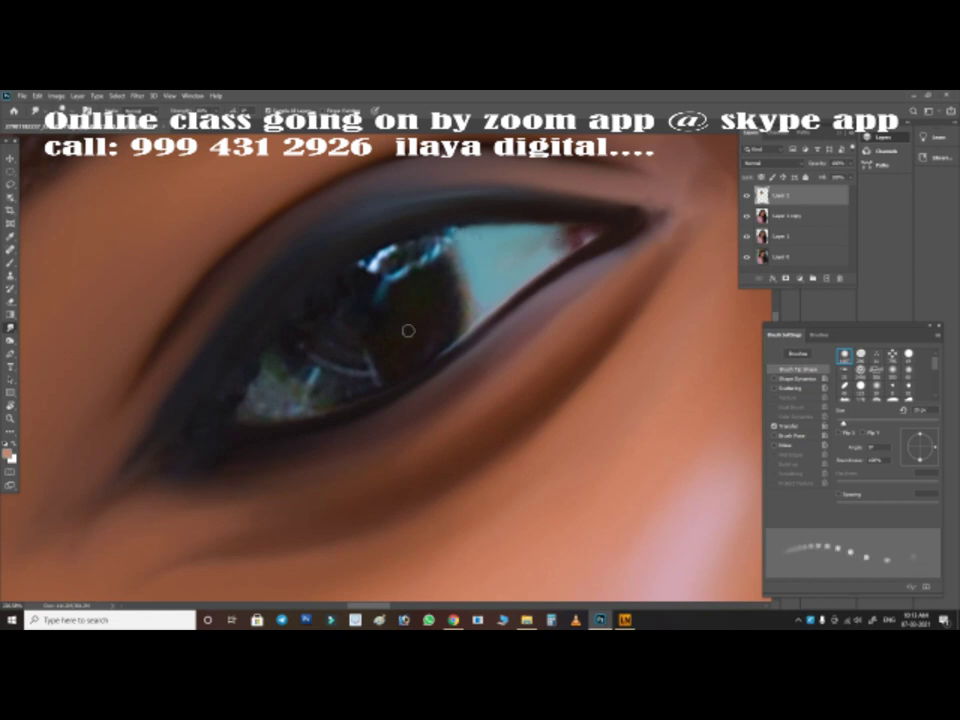
Sample the eye-white's light blue as foreground colour and enable Transfer dynamics
left_click(8, 452)
left_click_drag(398, 138, 741, 266)
left_click(515, 250)
left_click(829, 285)
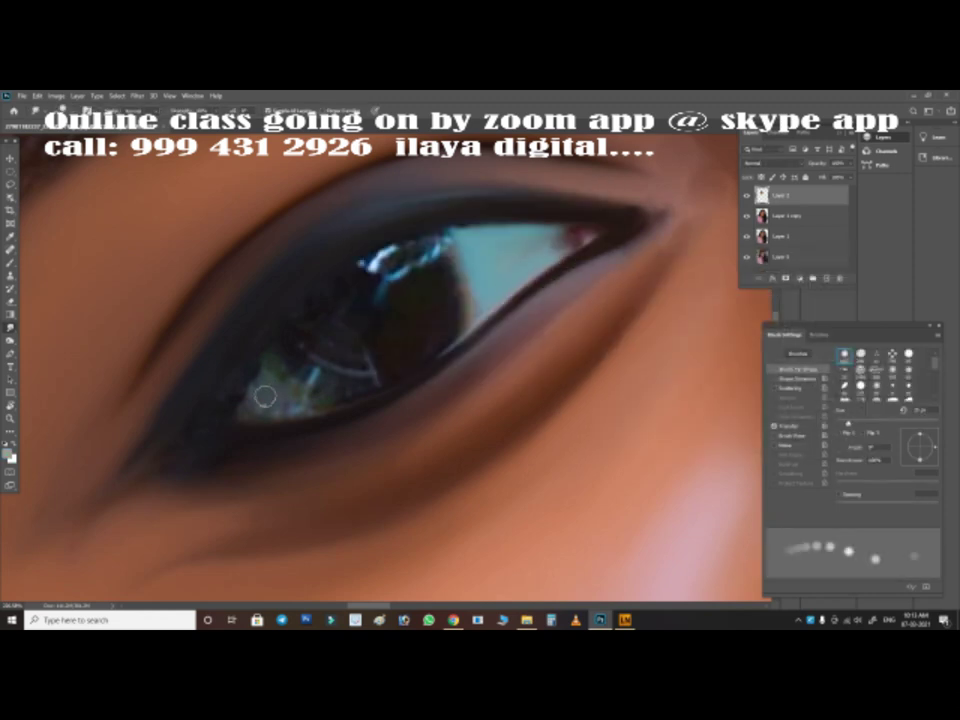
left_click(773, 426)
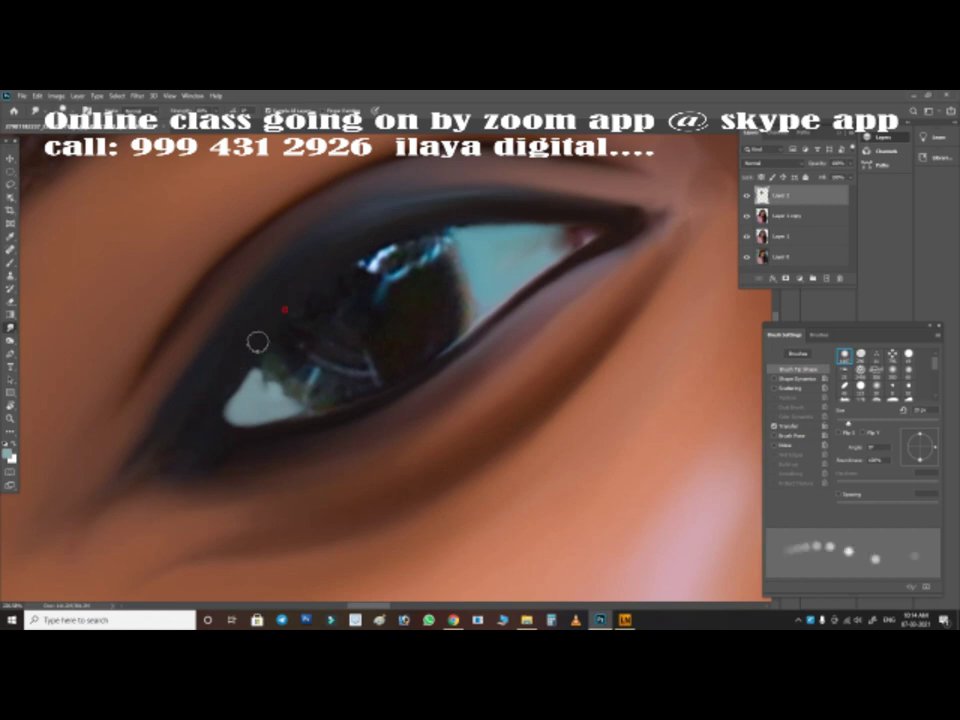
Paint the iris dark, including its lower-left side, and tidy the highlight
mouse_move(452, 322)
left_mouse_down()
mouse_move(439, 246)
mouse_move(413, 247)
mouse_move(443, 261)
mouse_move(437, 246)
mouse_move(450, 317)
mouse_move(468, 256)
mouse_move(437, 246)
mouse_move(446, 311)
mouse_move(300, 356)
mouse_move(356, 332)
mouse_move(348, 287)
left_mouse_up()
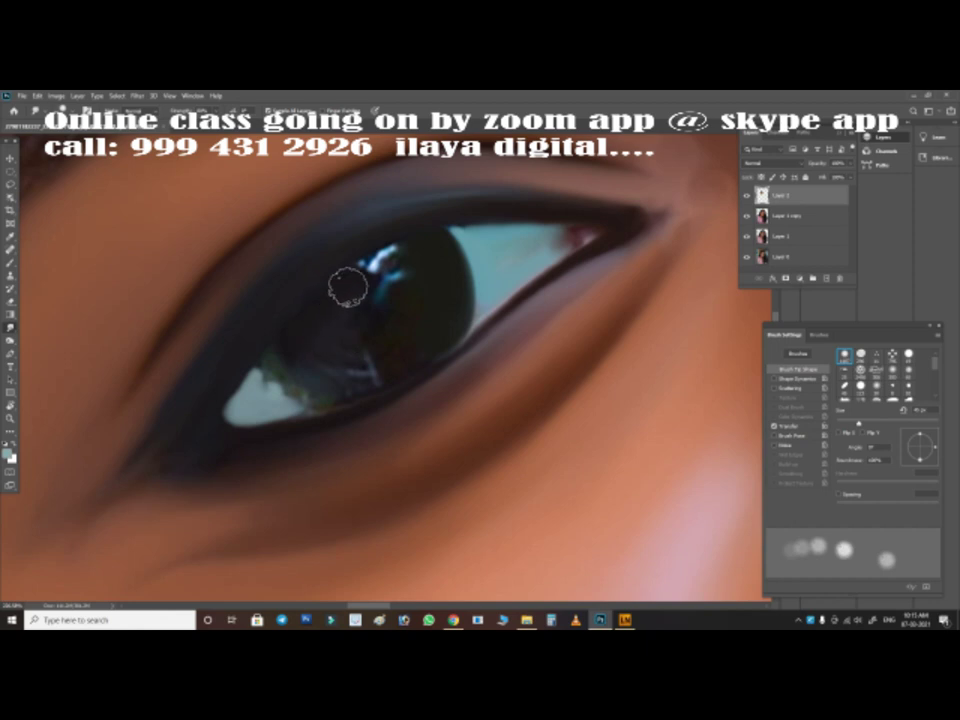
key("v")
key("b")
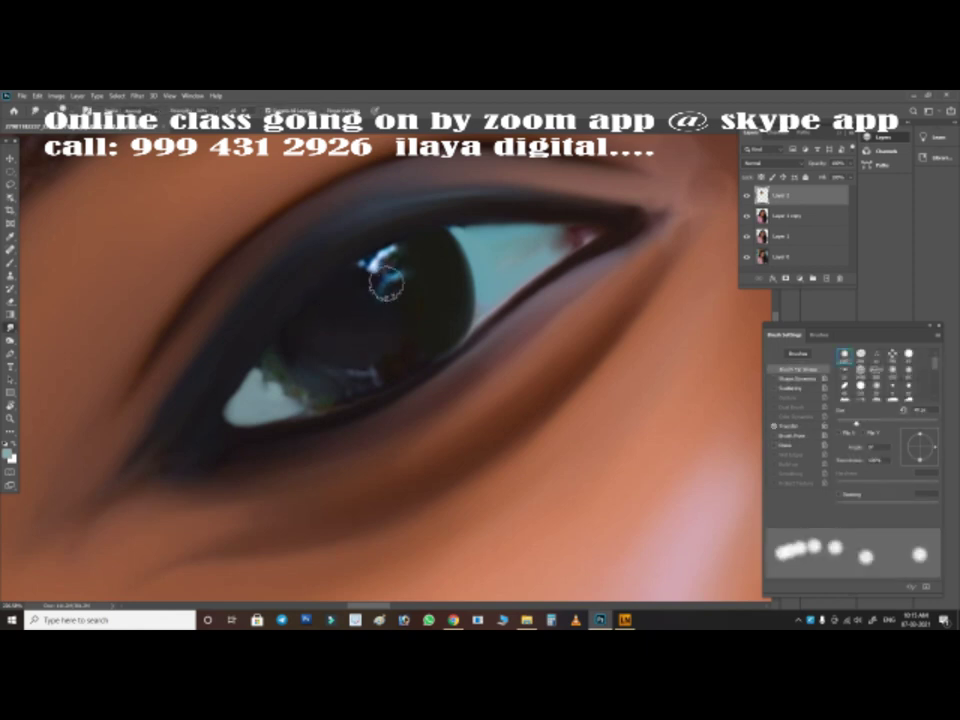
mouse_move(380, 262)
left_mouse_down()
mouse_move(386, 289)
mouse_move(362, 366)
mouse_move(328, 379)
mouse_move(290, 352)
mouse_move(341, 326)
mouse_move(304, 364)
mouse_move(371, 358)
mouse_move(344, 335)
left_mouse_up()
scroll(394, 411, "down", 5)
With a small brush, extend the dark iris over the eye-white and touch up its right edge
scroll(364, 443, "down", 3)
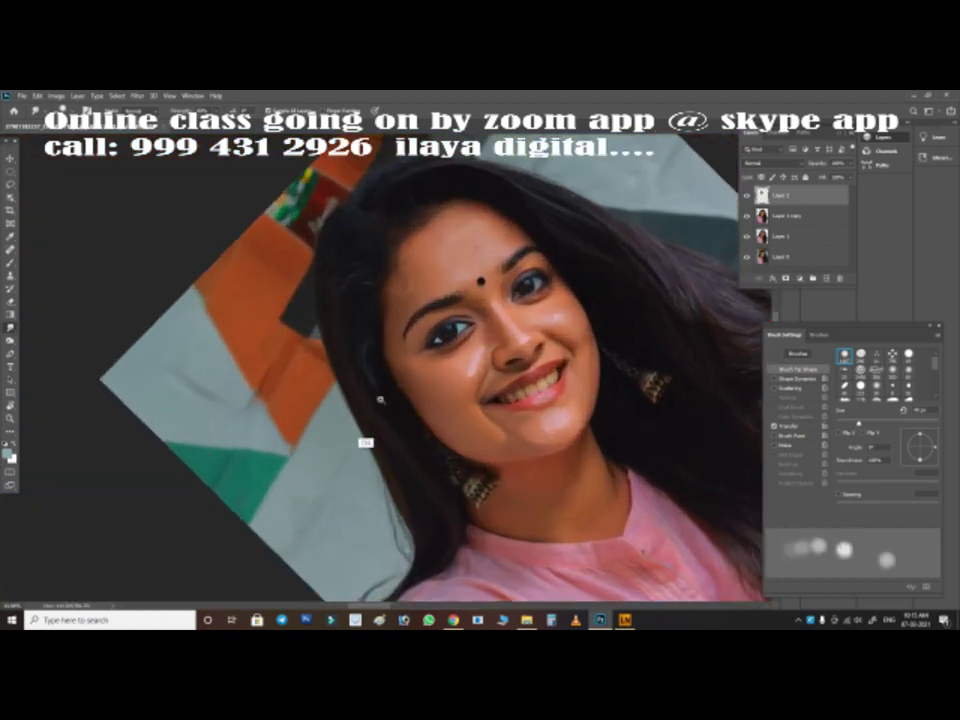
scroll(445, 333, "up", 5)
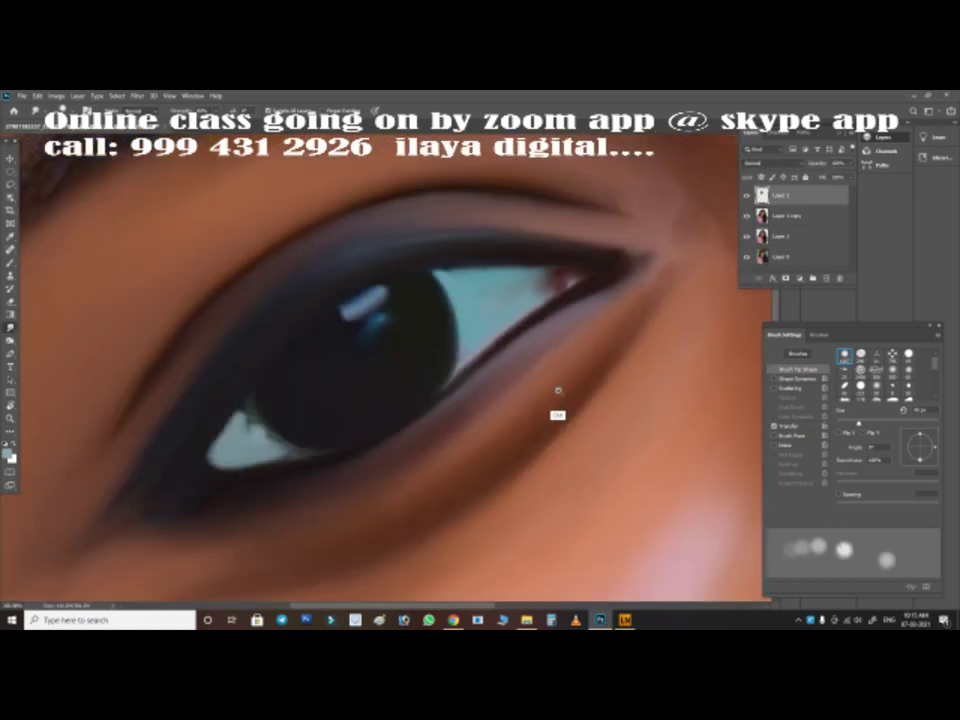
scroll(557, 390, "up", 2)
key("bracketleft")
key("bracketleft")
key("bracketleft")
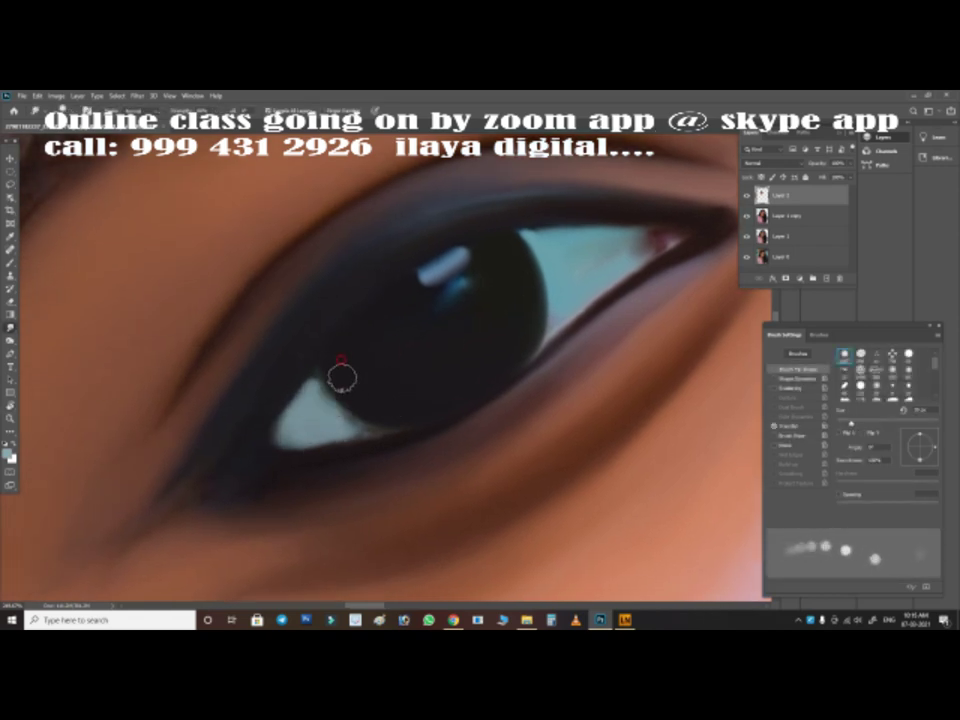
mouse_move(343, 377)
left_mouse_down()
mouse_move(321, 392)
mouse_move(424, 426)
left_mouse_up()
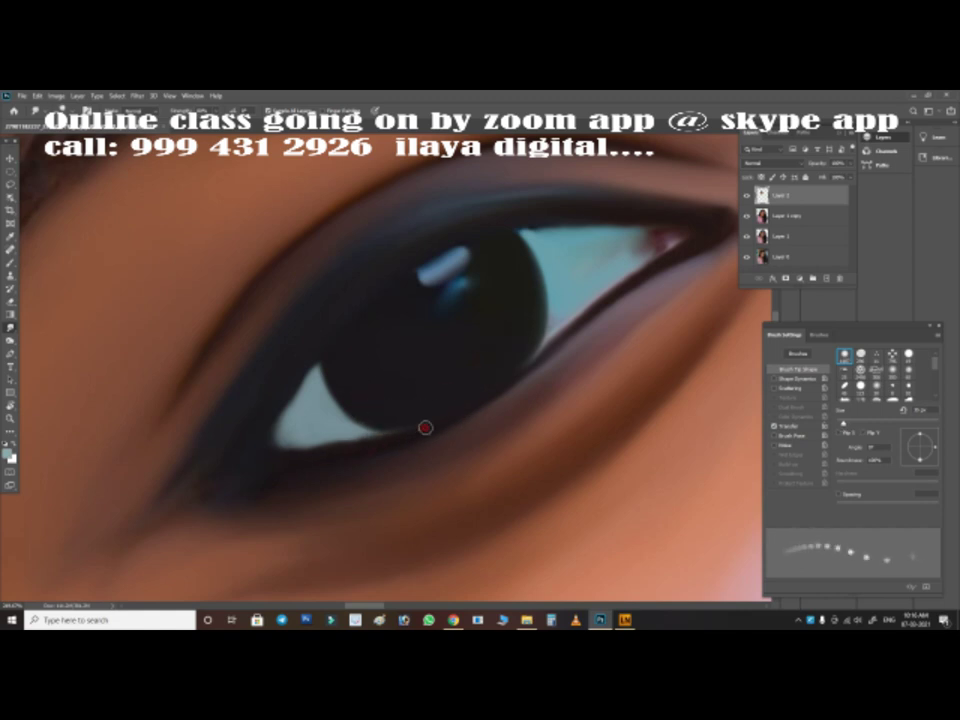
key("bracketleft")
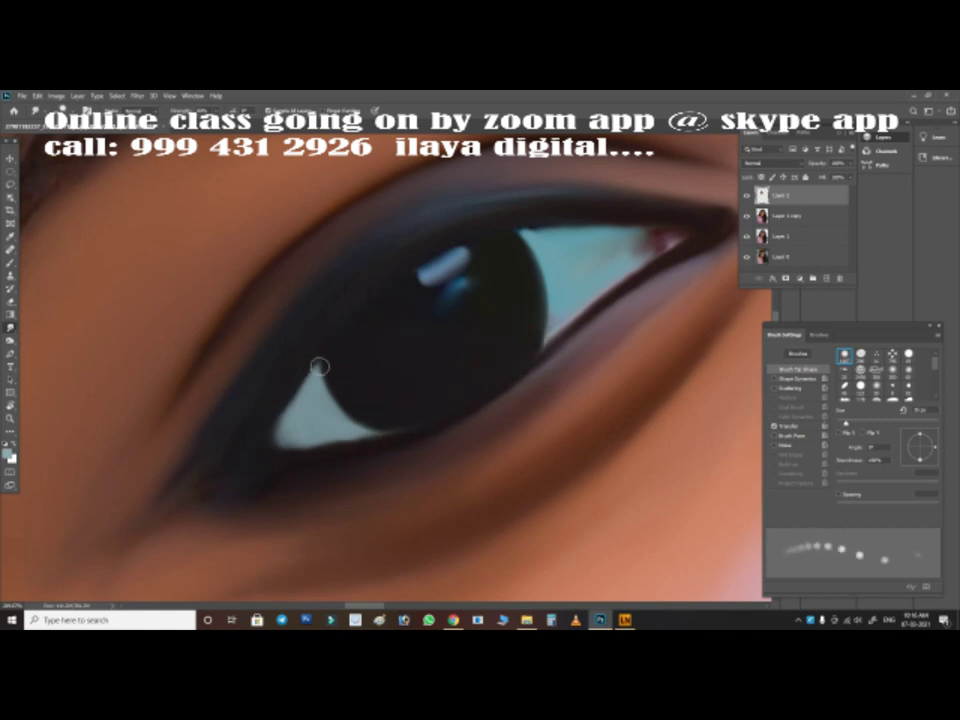
left_click_drag(545, 315, 541, 246)
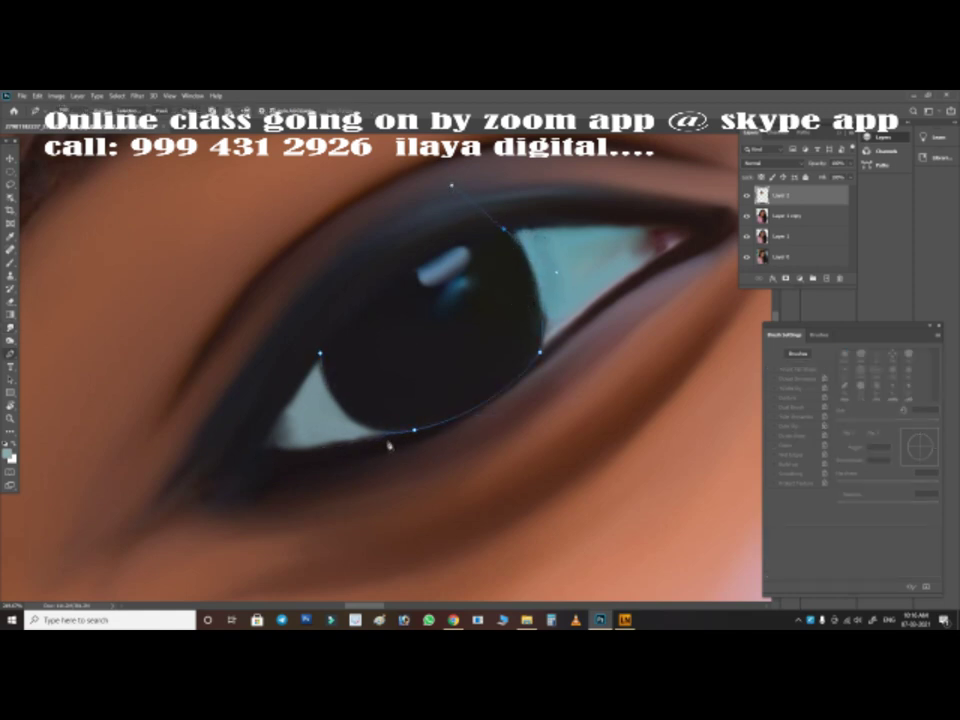
Paint the iris edge crisply with a resized brush, drop the selection, then touch up the highlight
key("b")
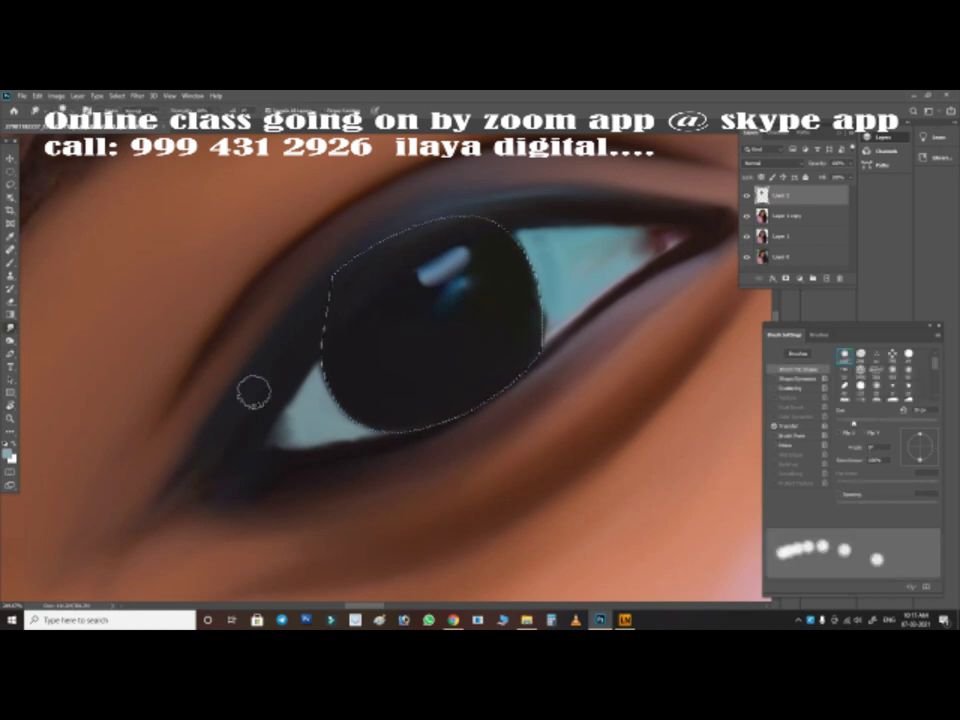
key("bracketleft")
key("bracketleft")
key("bracketleft")
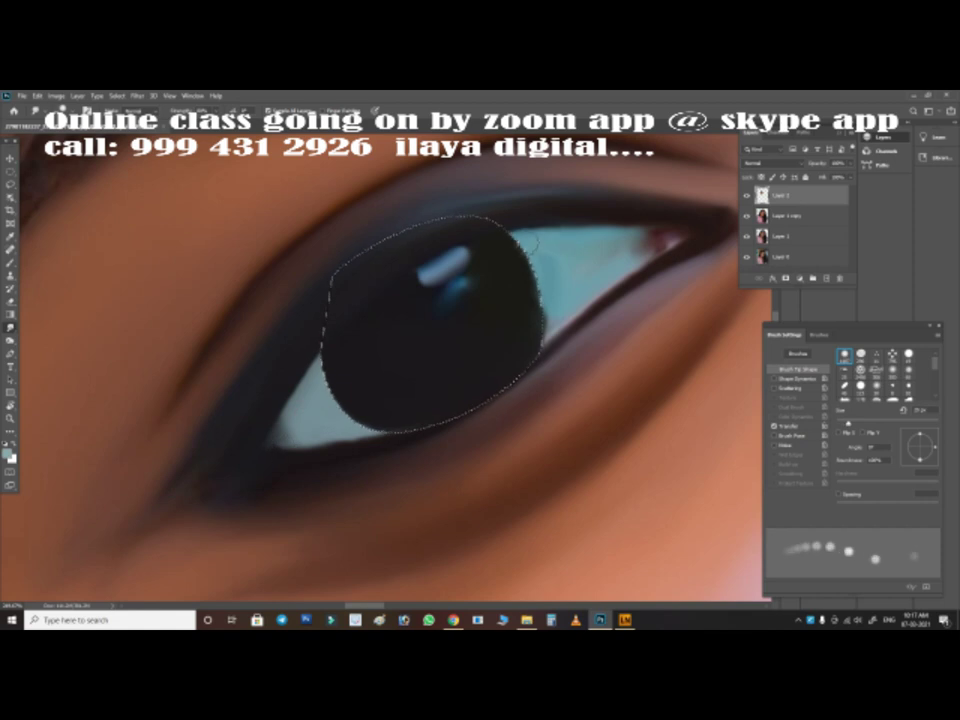
key("bracketright")
key("bracketright")
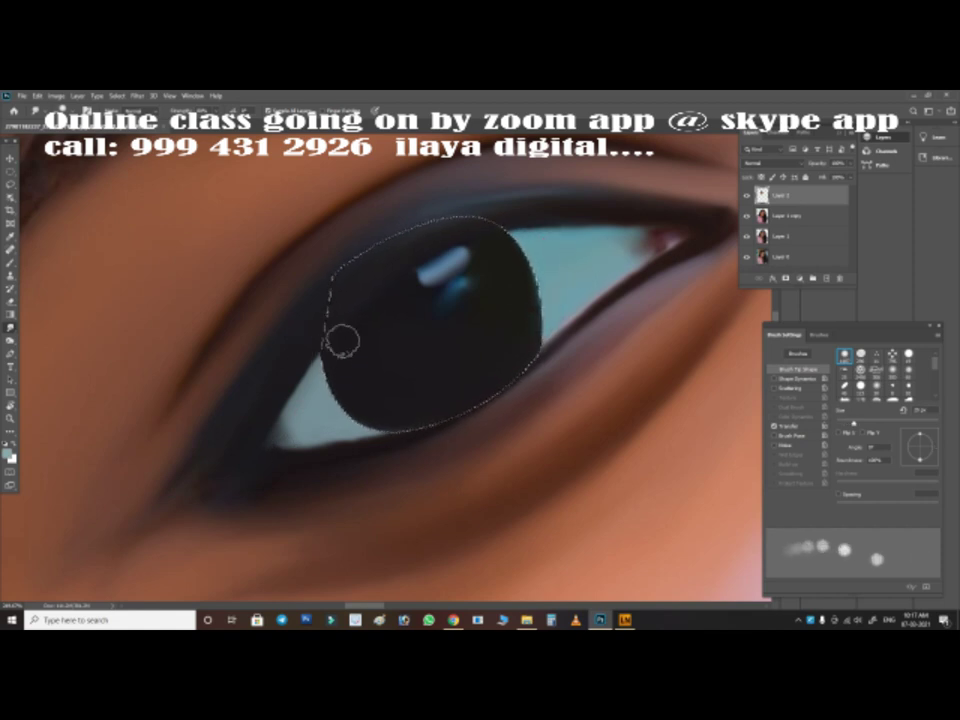
key("ctrl+d")
key("bracketleft")
key("bracketleft")
key("bracketleft")
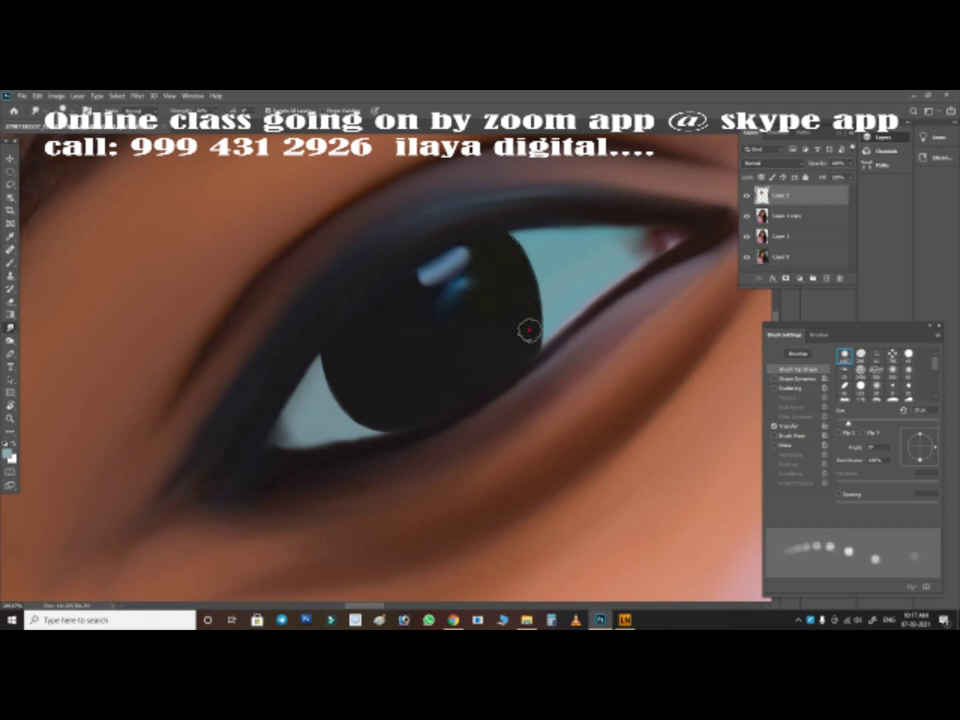
key("bracketleft")
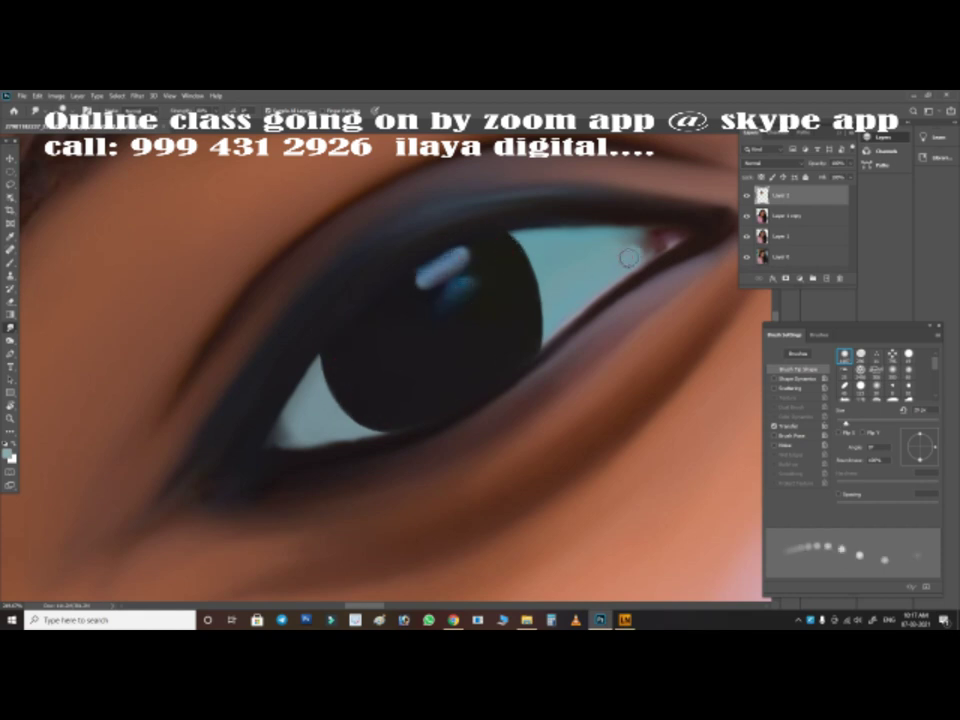
Smudge the forehead above the bindi with resized brushes to blend freckles and texture evenly
scroll(424, 452, "down", 5)
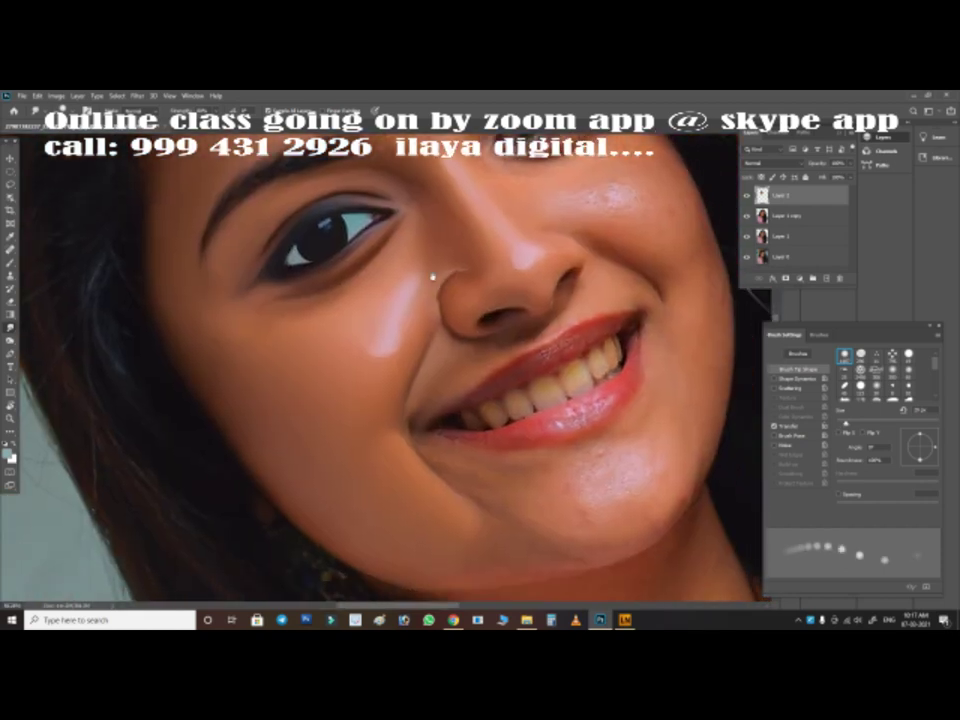
scroll(470, 377, "up", 2)
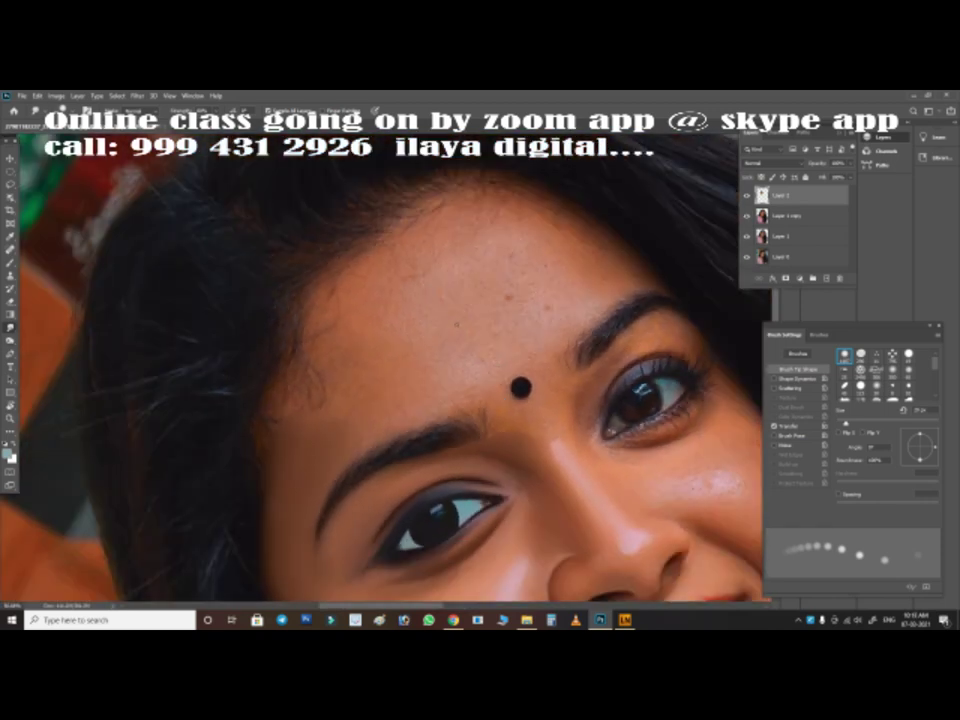
key("bracketright")
key("bracketright")
key("bracketright")
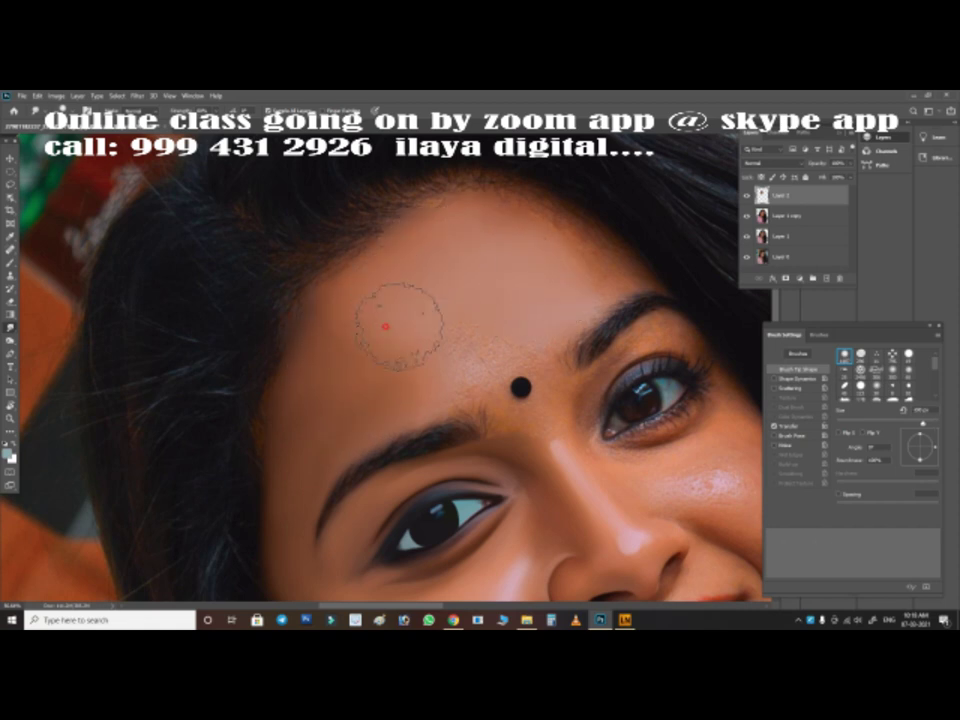
left_click(395, 325)
key("bracketleft")
key("bracketleft")
key("bracketleft")
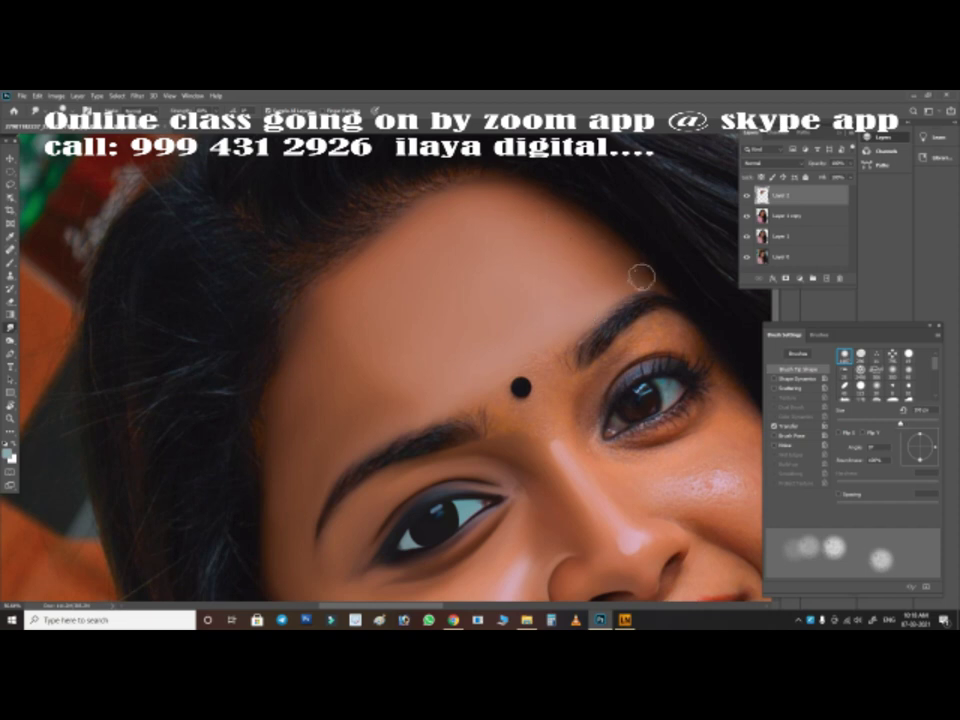
key("bracketright")
key("bracketright")
key("bracketright")
scroll(471, 321, "down", 3)
Tilt the canvas view and smudge the upper cheek beside the nose at varied brush sizes
key("r")
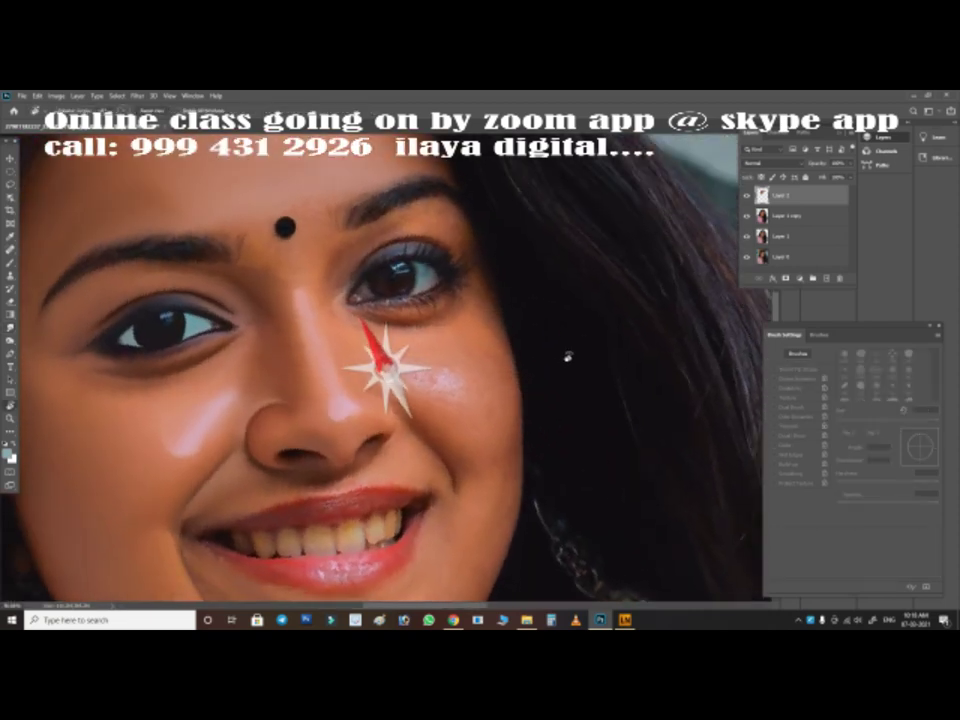
left_click_drag(471, 321, 574, 279)
scroll(553, 223, "up", 4)
scroll(553, 223, "down", 3)
scroll(506, 336, "up", 1)
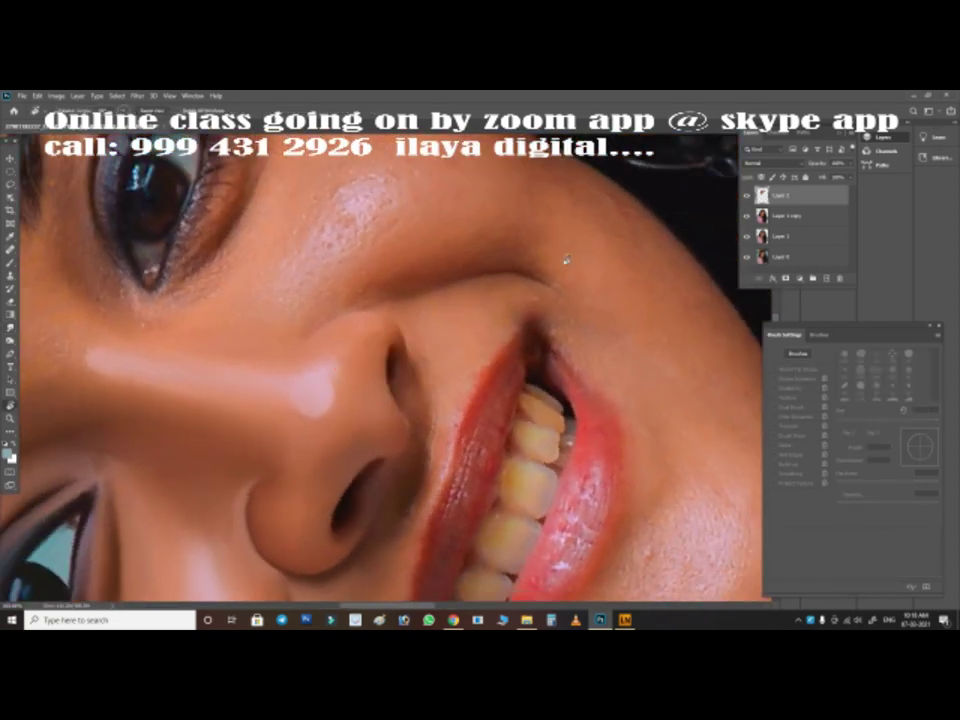
key("b")
key("bracketleft")
key("bracketleft")
key("bracketleft")
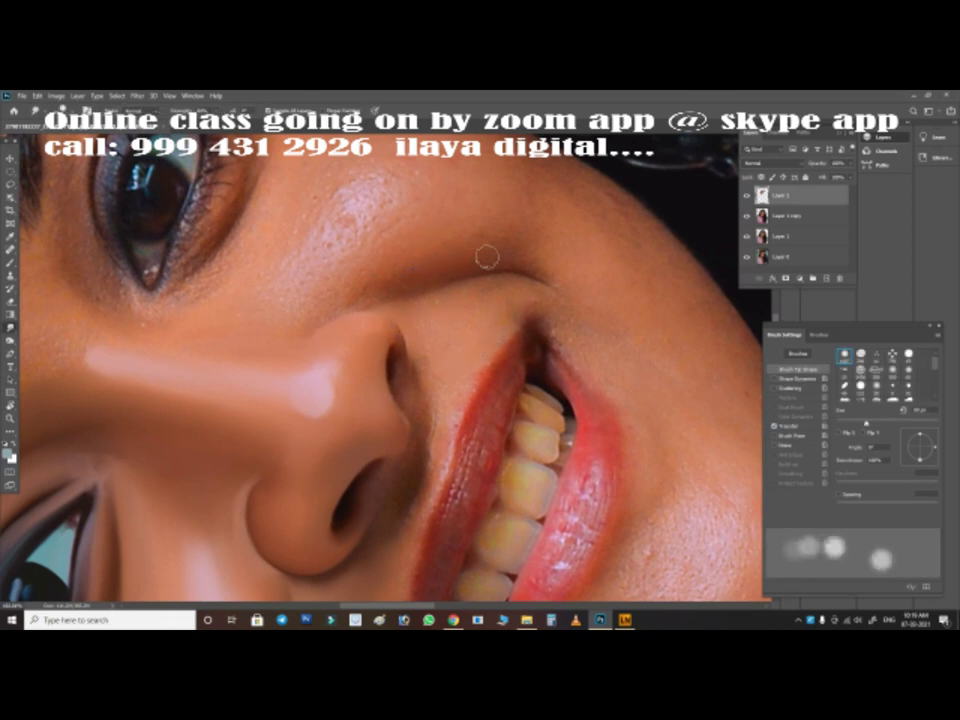
key("bracketleft")
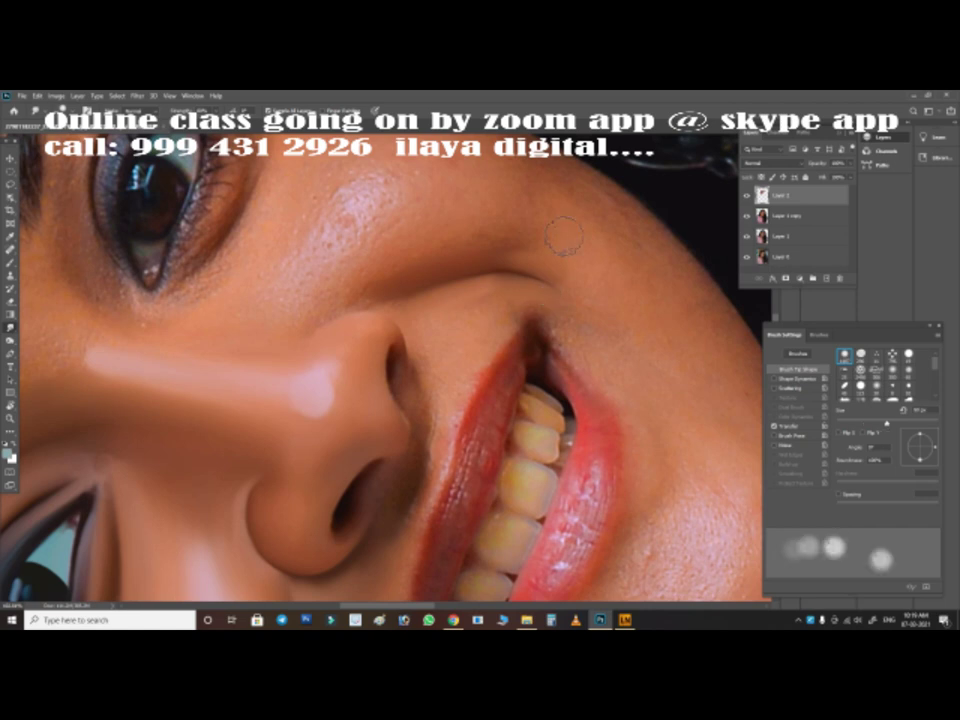
key("bracketright")
key("bracketright")
key("bracketright")
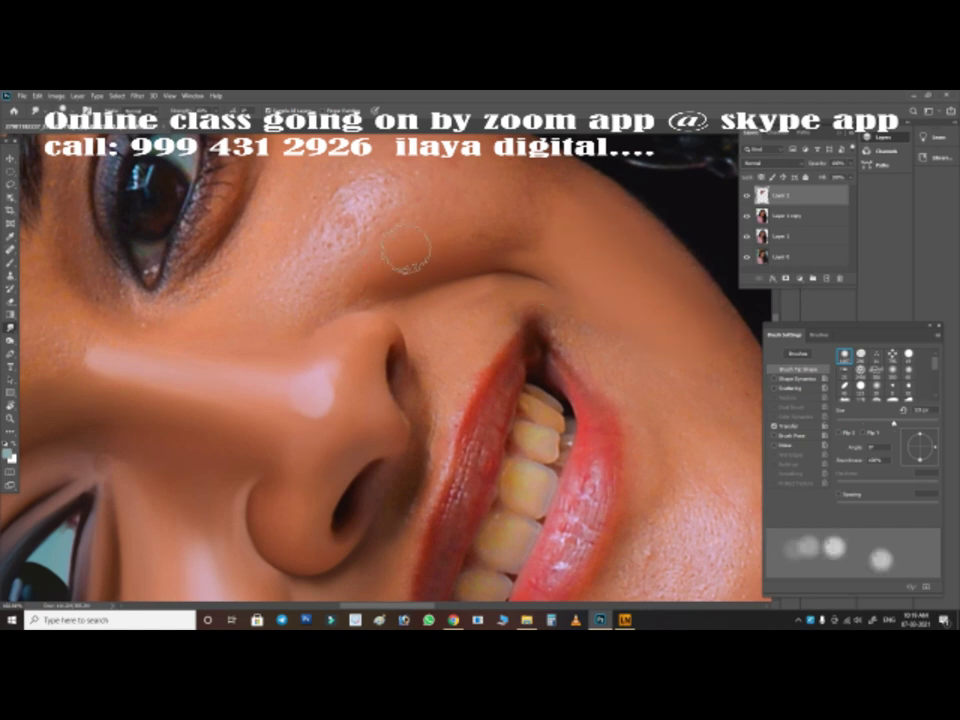
key("bracketleft")
key("bracketleft")
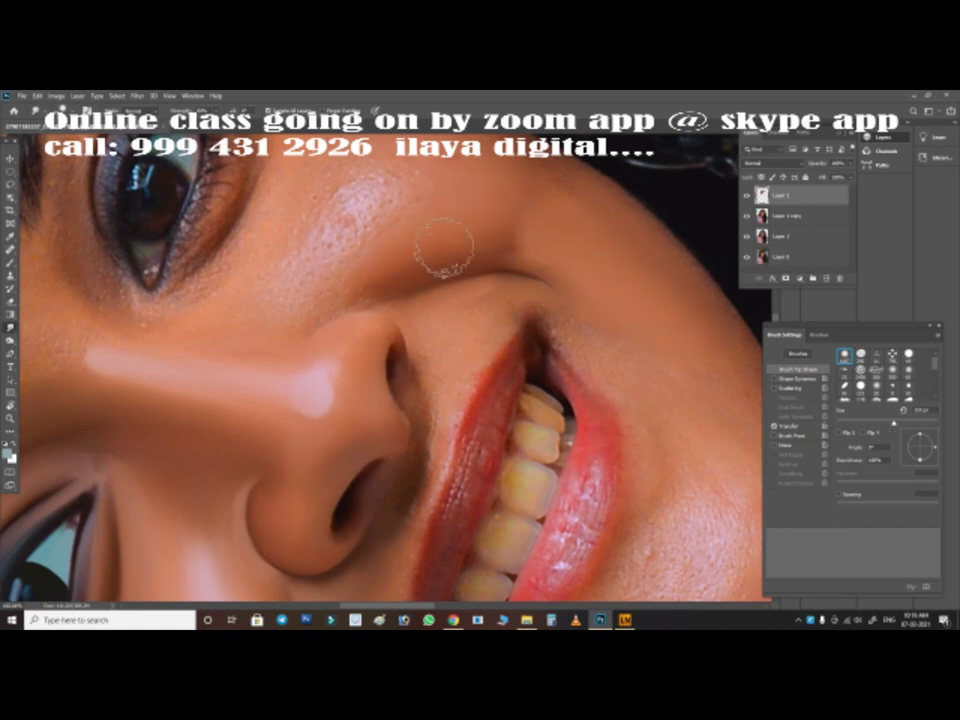
key("bracketright")
key("bracketright")
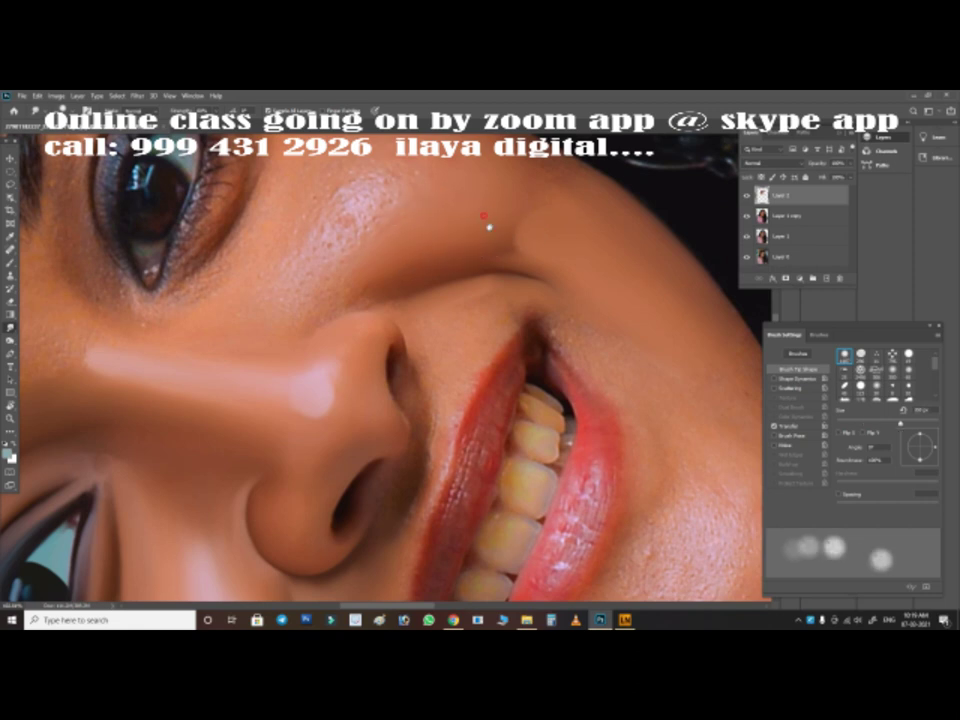
scroll(488, 223, "up", 3)
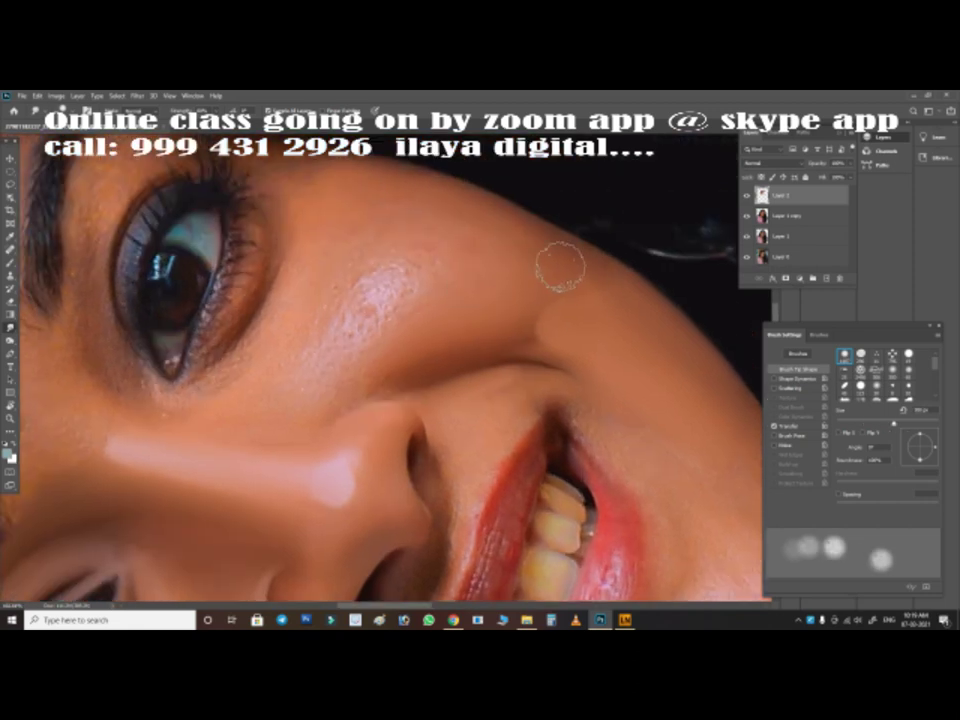
key("bracketright")
Rotate the view back upright and keep blending the cheek pores into a soft glow
key("r")
left_click_drag(447, 271, 516, 377)
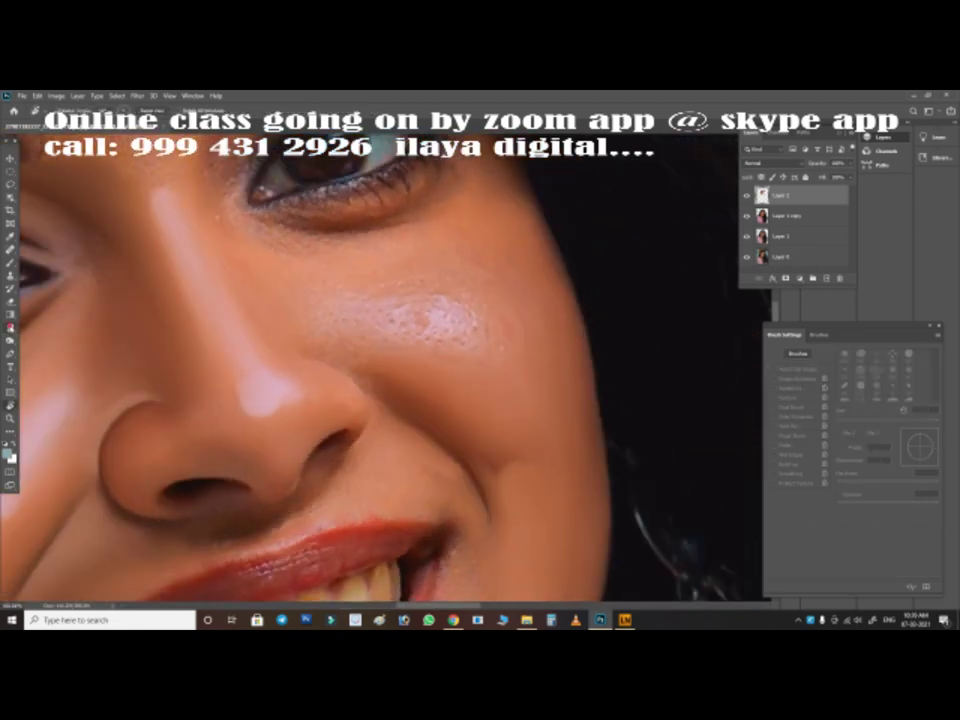
key("b")
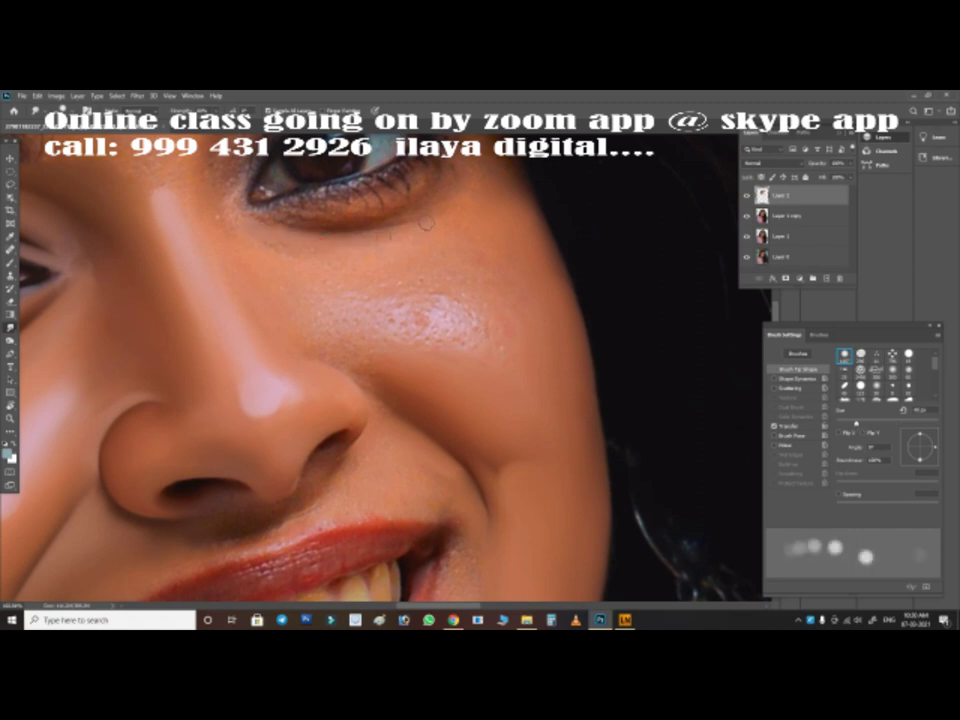
key("bracketright")
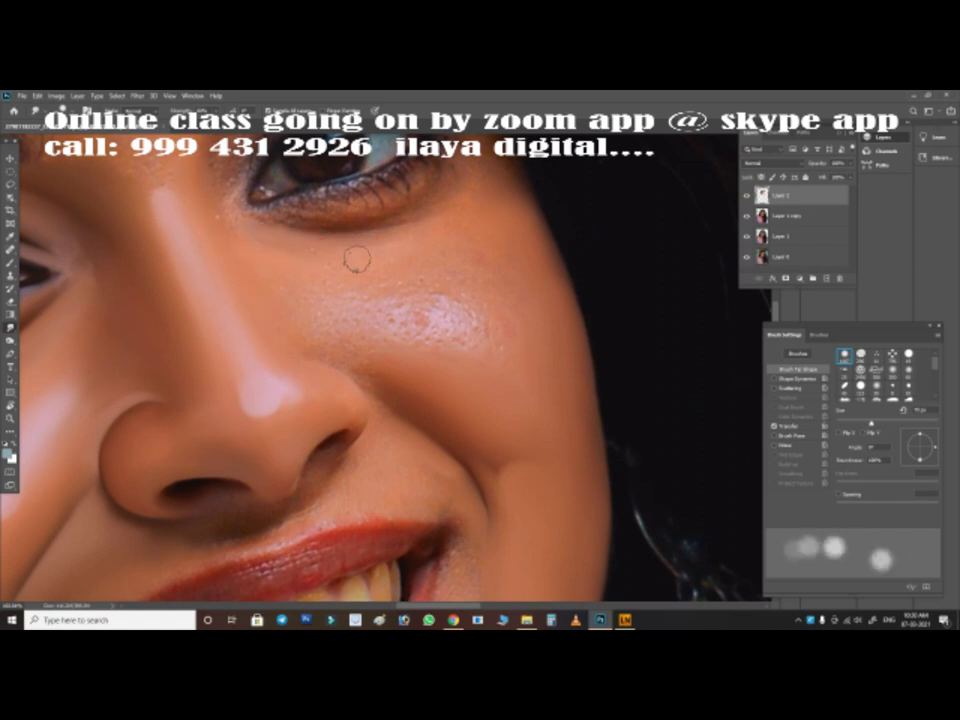
key("bracketleft")
key("bracketleft")
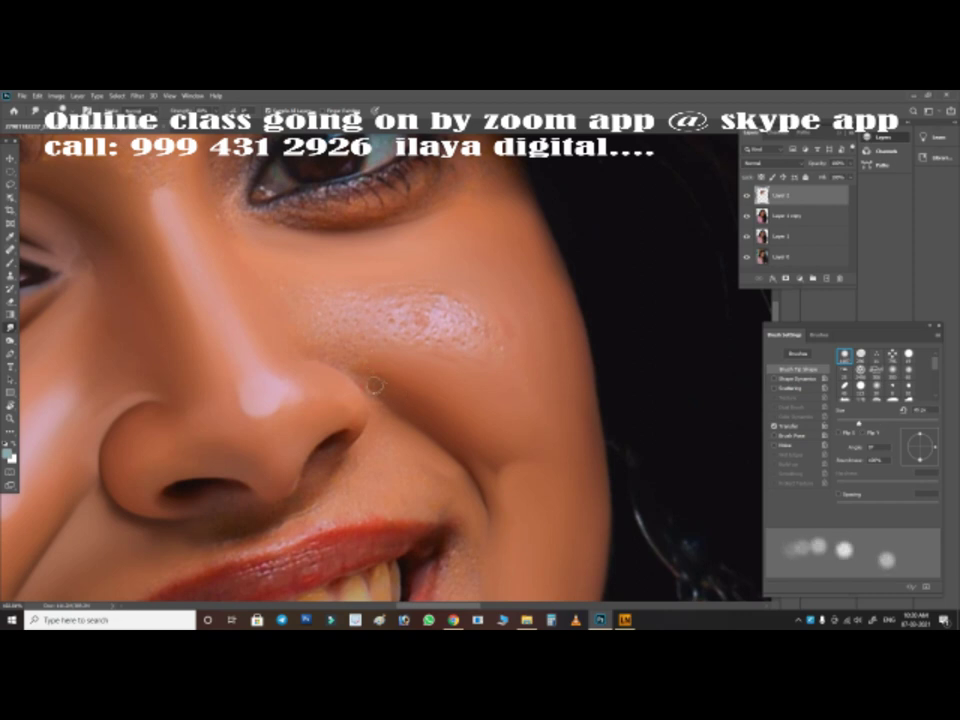
key("bracketright")
key("bracketright")
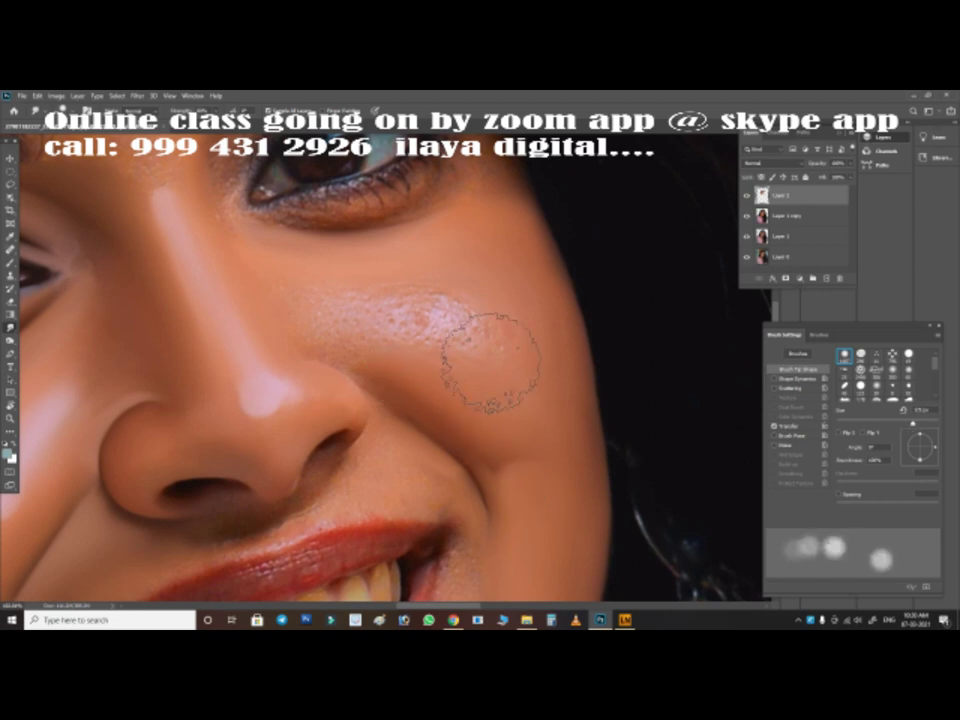
key("bracketright")
key("bracketleft")
key("bracketleft")
key("bracketleft")
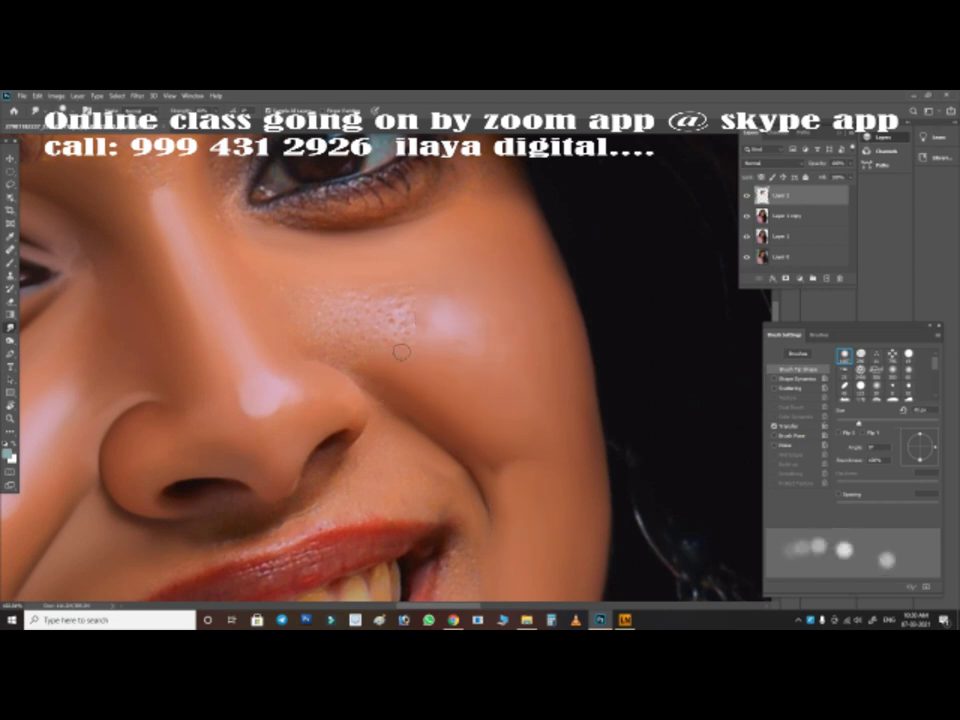
scroll(401, 352, "down", 2)
scroll(350, 316, "down", 1)
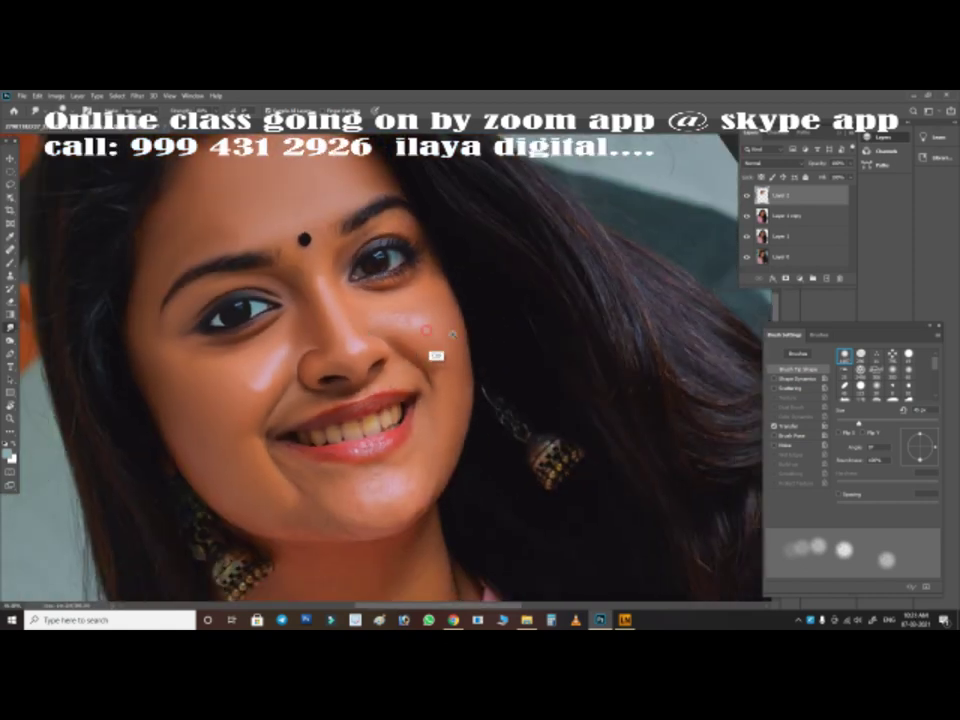
Zoom in on the nose and size the Smudge brush for the nose wing
scroll(425, 330, "down", 1)
scroll(436, 355, "up", 4)
scroll(518, 325, "down", 1)
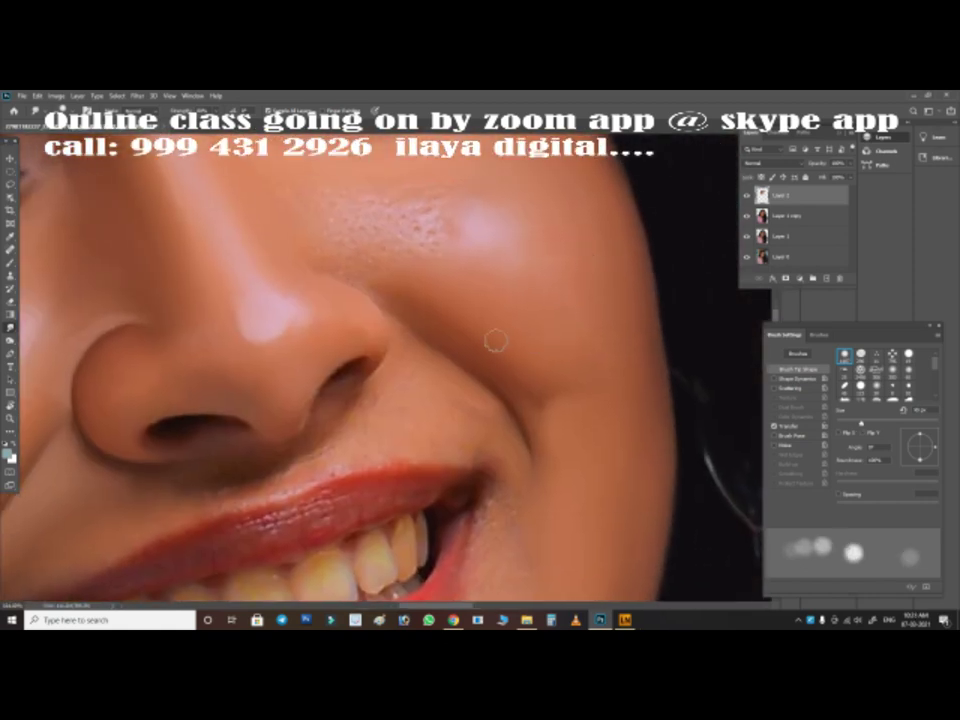
scroll(336, 242, "up", 2)
scroll(527, 410, "up", 1)
scroll(526, 410, "down", 1)
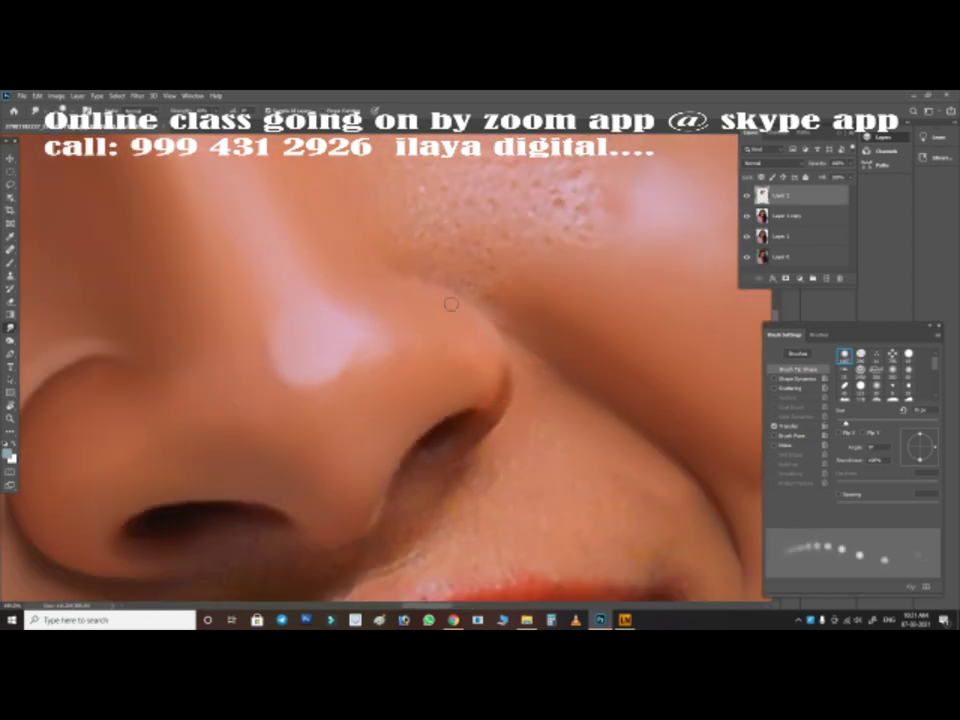
key("bracketright")
key("bracketright")
key("bracketright")
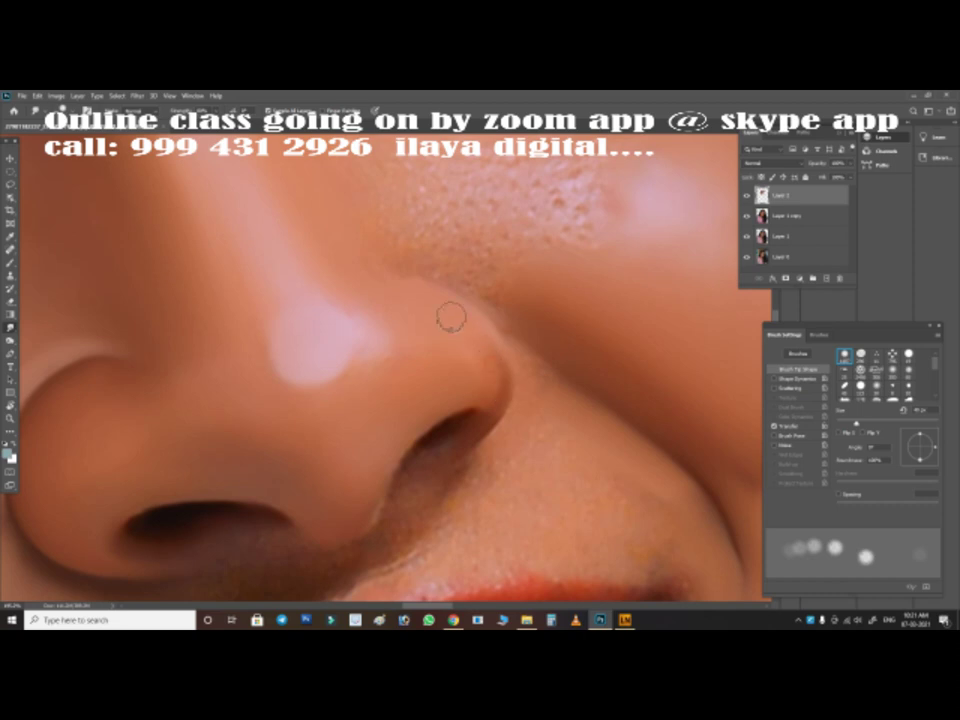
key("bracketright")
key("bracketright")
key("bracketleft")
key("bracketleft")
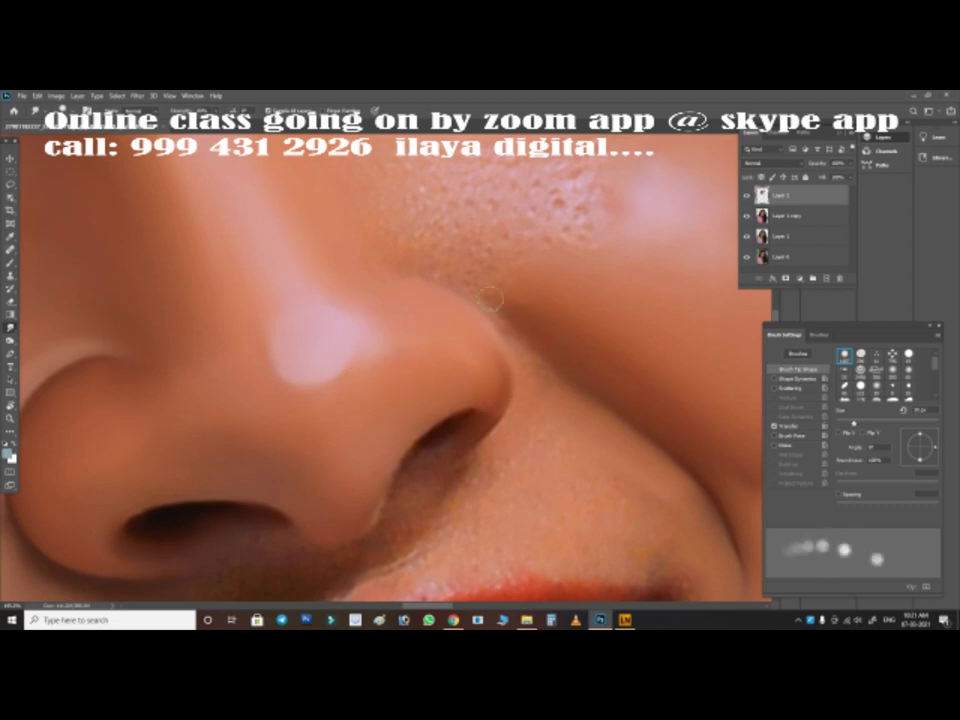
Tilt the view toward the lips and smudge around the nostril and upper lip
key("r")
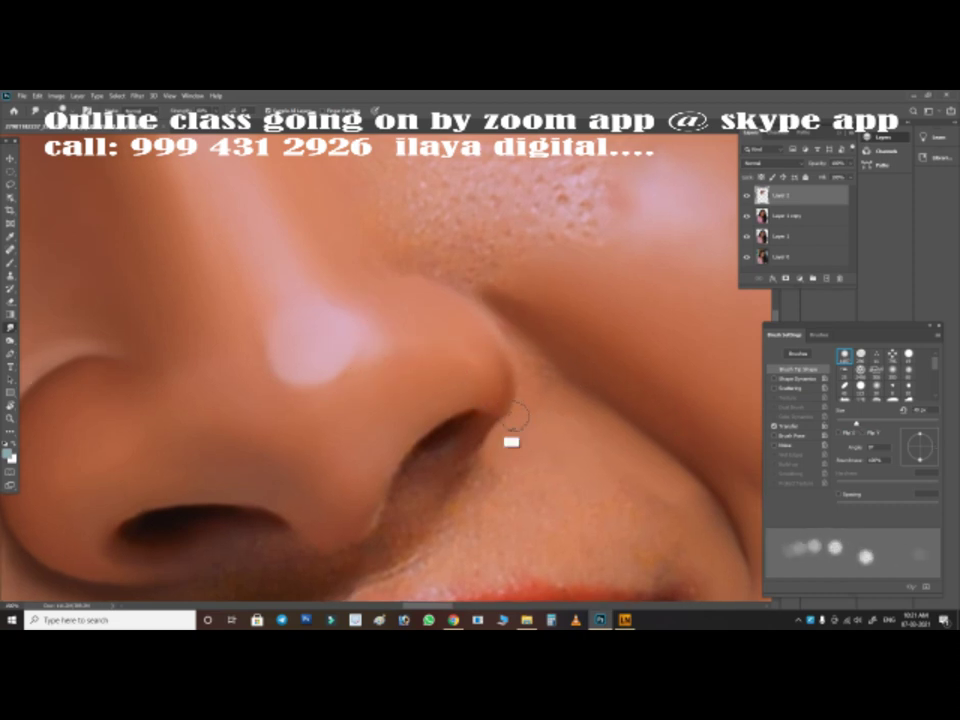
mouse_move(510, 441)
left_mouse_down()
mouse_move(352, 455)
mouse_move(450, 400)
left_mouse_up()
key("b")
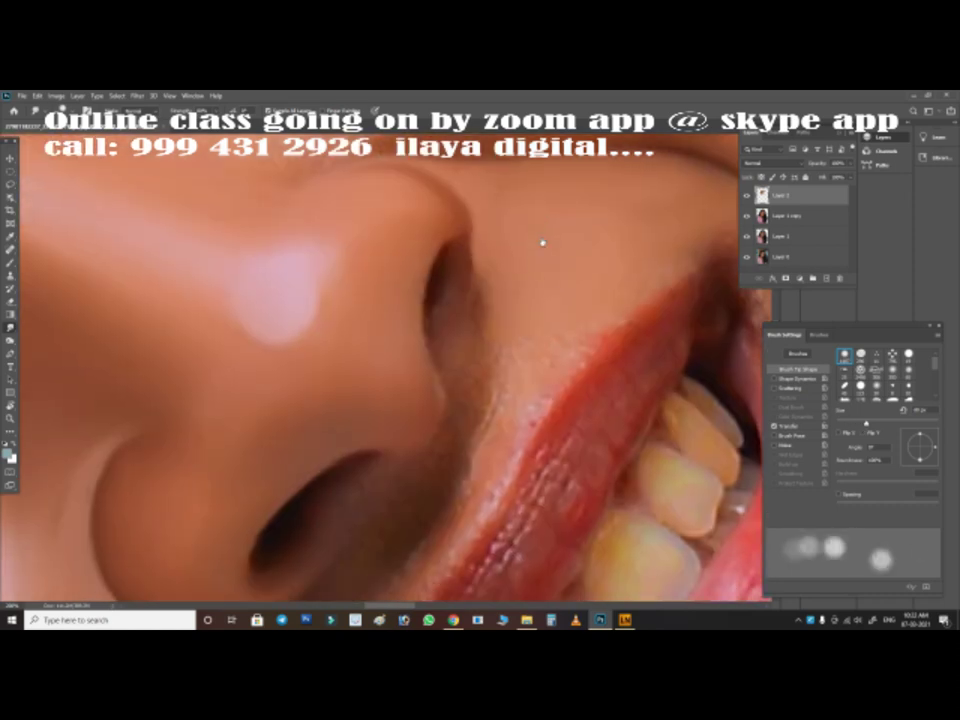
left_click_drag(633, 312, 602, 413)
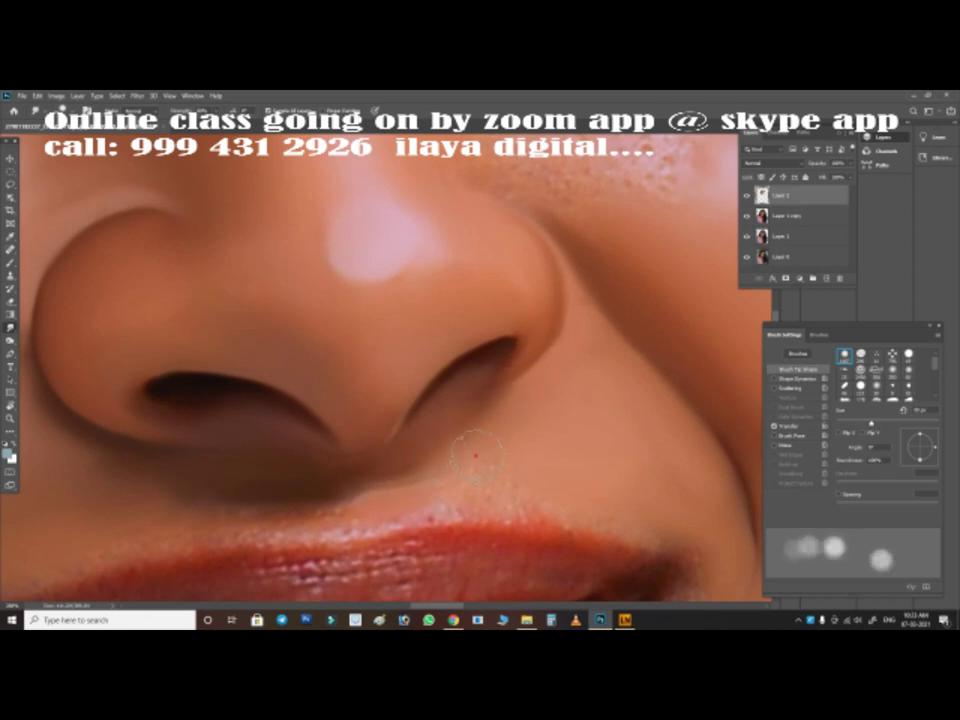
scroll(542, 408, "down", 1)
scroll(542, 408, "down", 3)
scroll(514, 407, "up", 1)
scroll(521, 313, "up", 1)
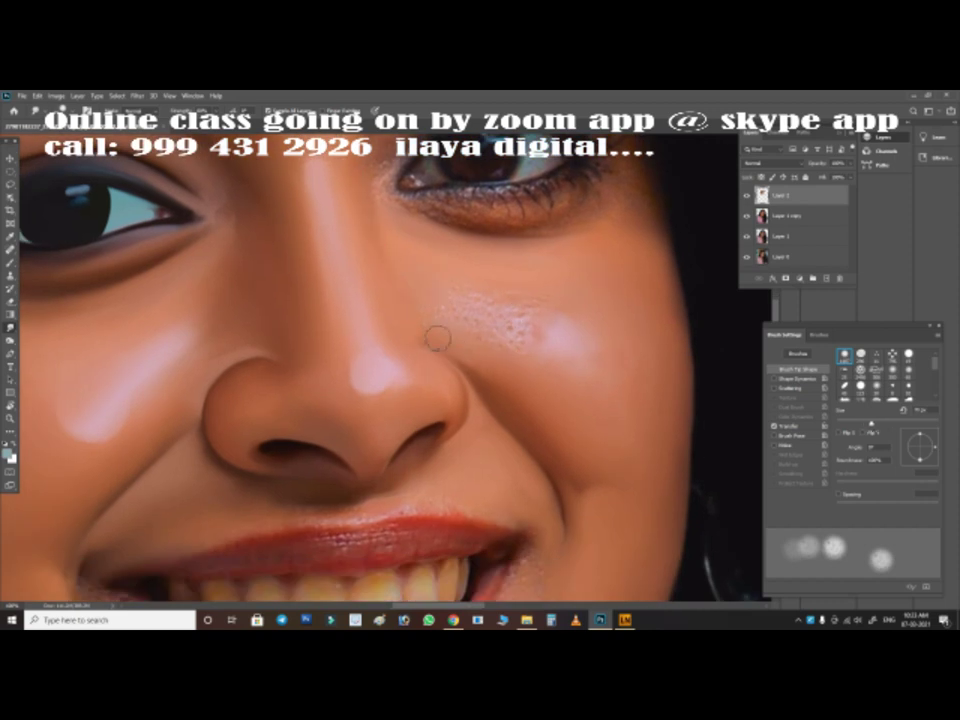
key("bracketright")
key("bracketright")
key("bracketright")
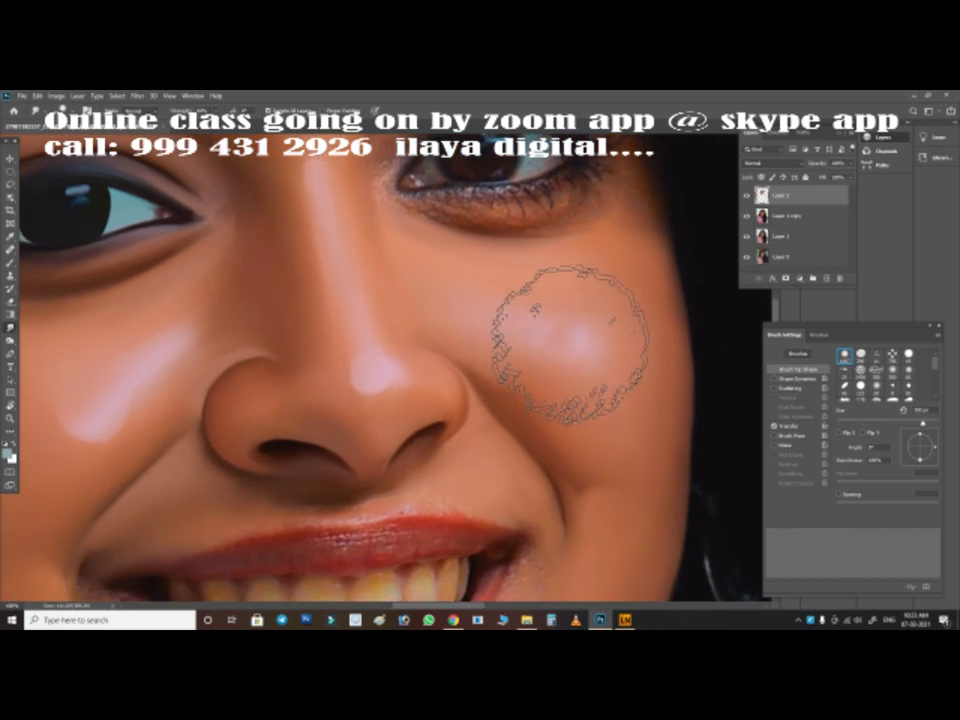
key("bracketleft")
key("bracketleft")
key("bracketleft")
left_click(568, 336)
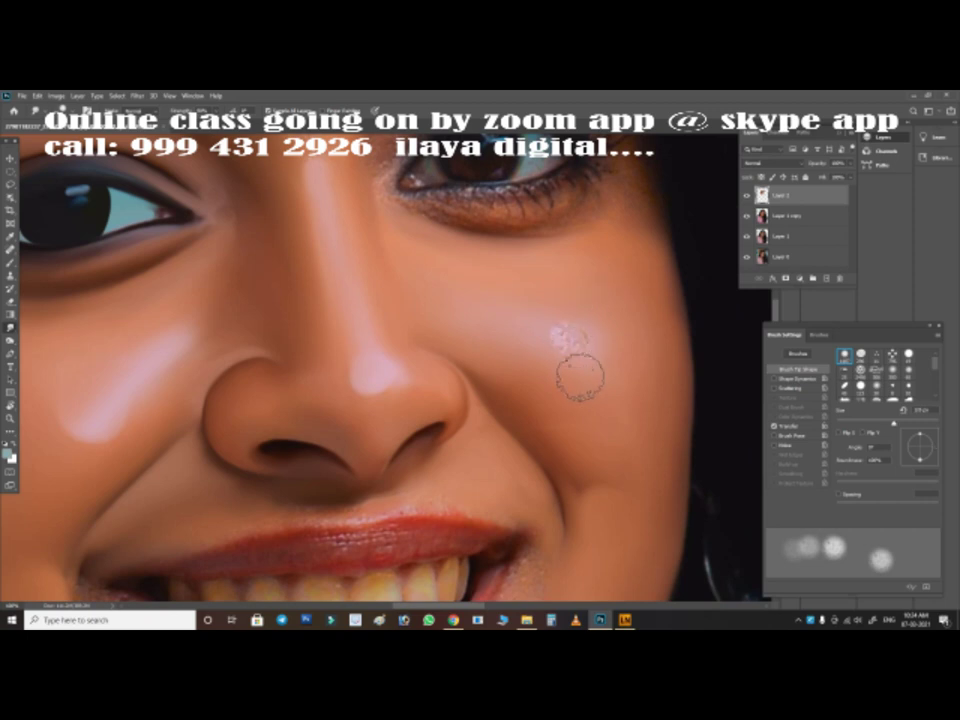
key("bracketright")
key("bracketright")
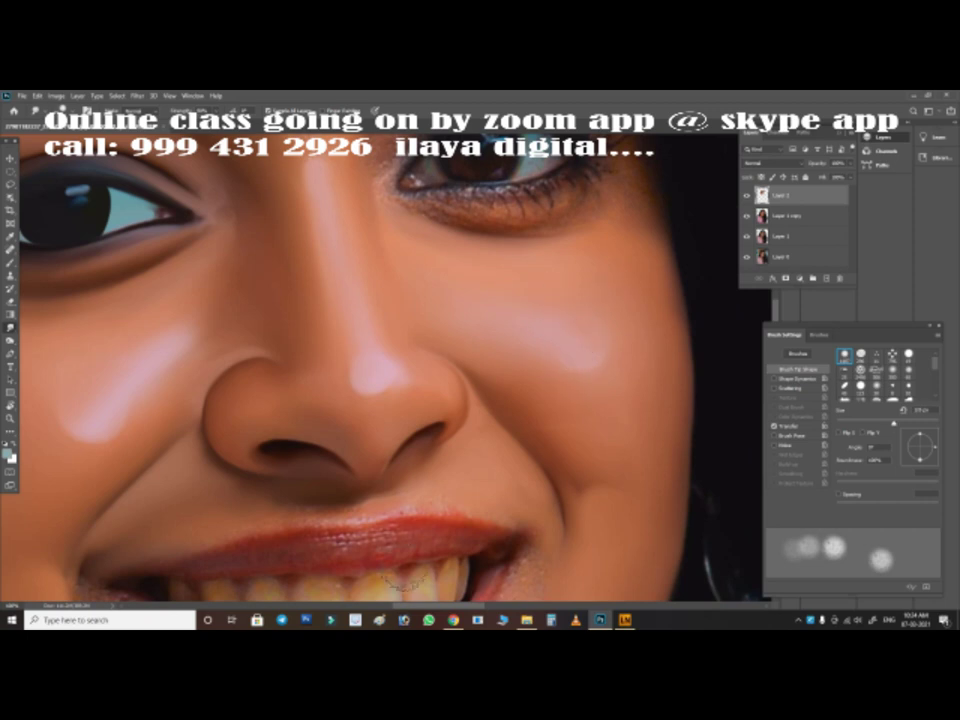
left_click_drag(548, 340, 496, 275)
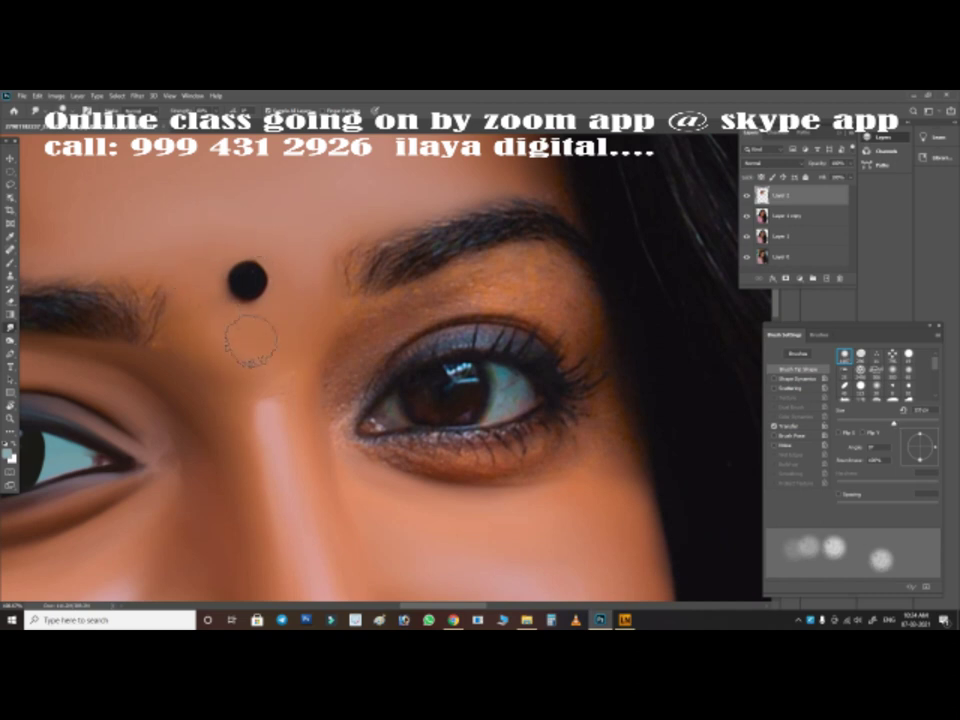
left_click(820, 620)
left_click(820, 620)
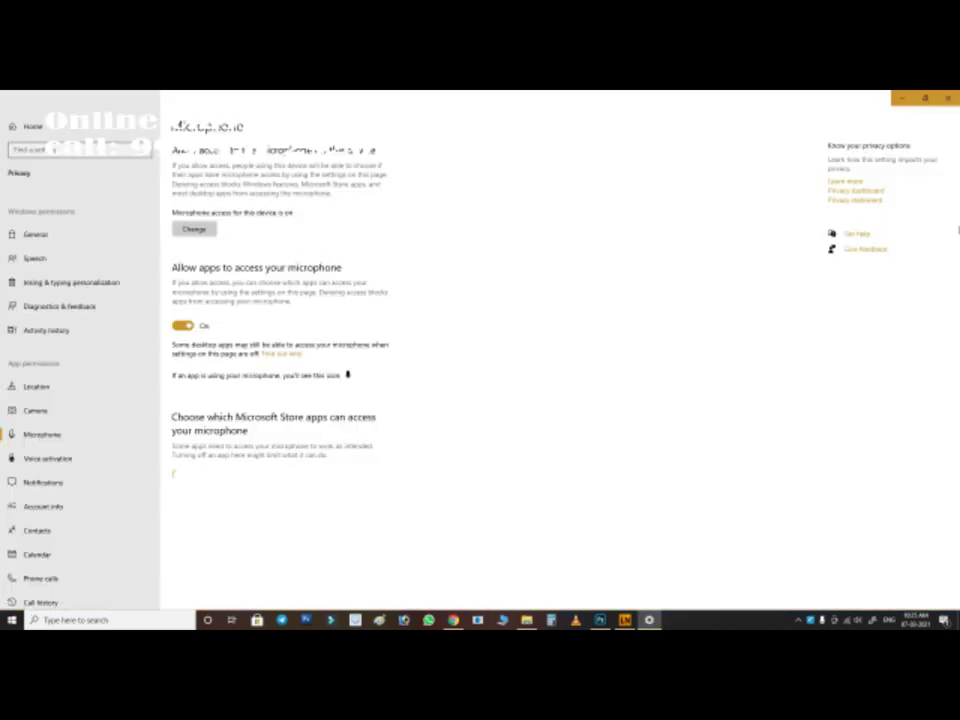
key("alt+F4")
Close the screen recorder window and rotate and zoom the view onto the right eye
left_click(799, 620)
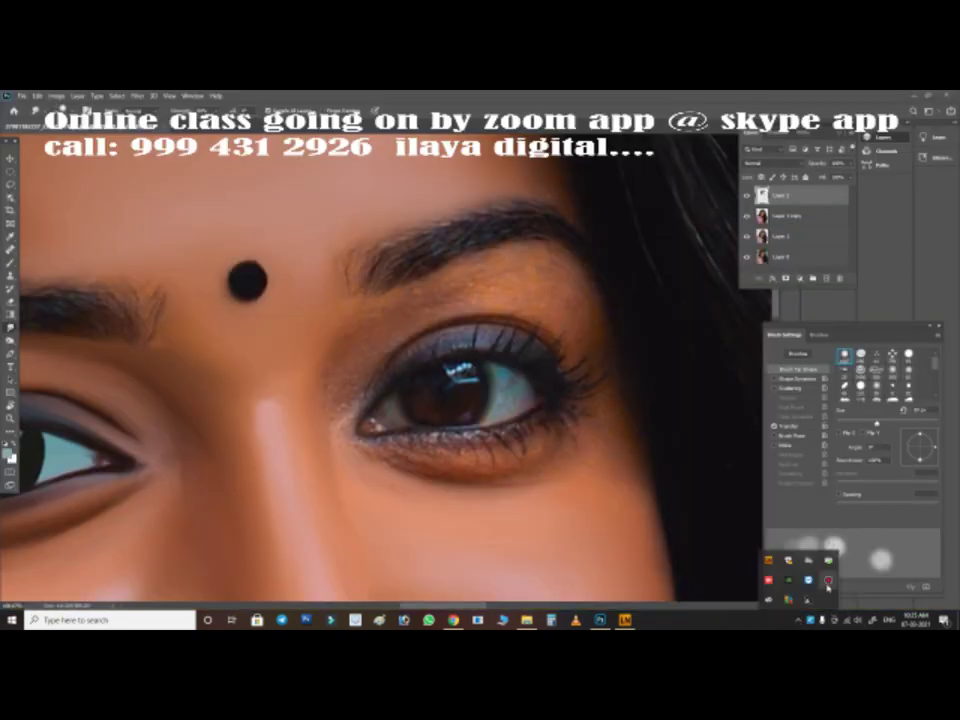
left_click(812, 566)
left_click(626, 213)
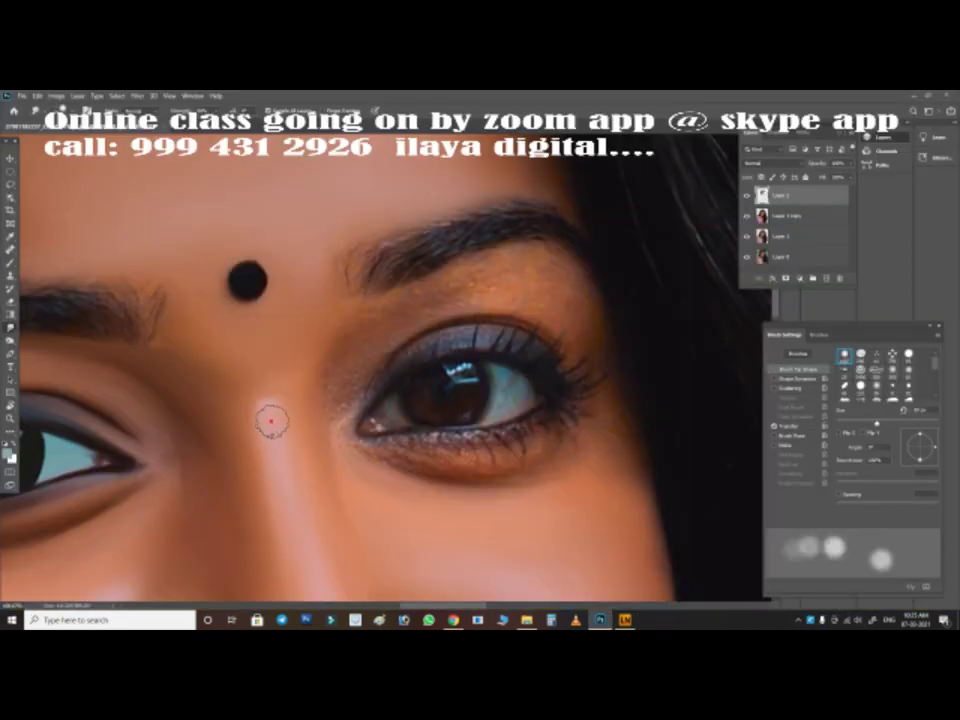
left_click_drag(596, 372, 582, 305)
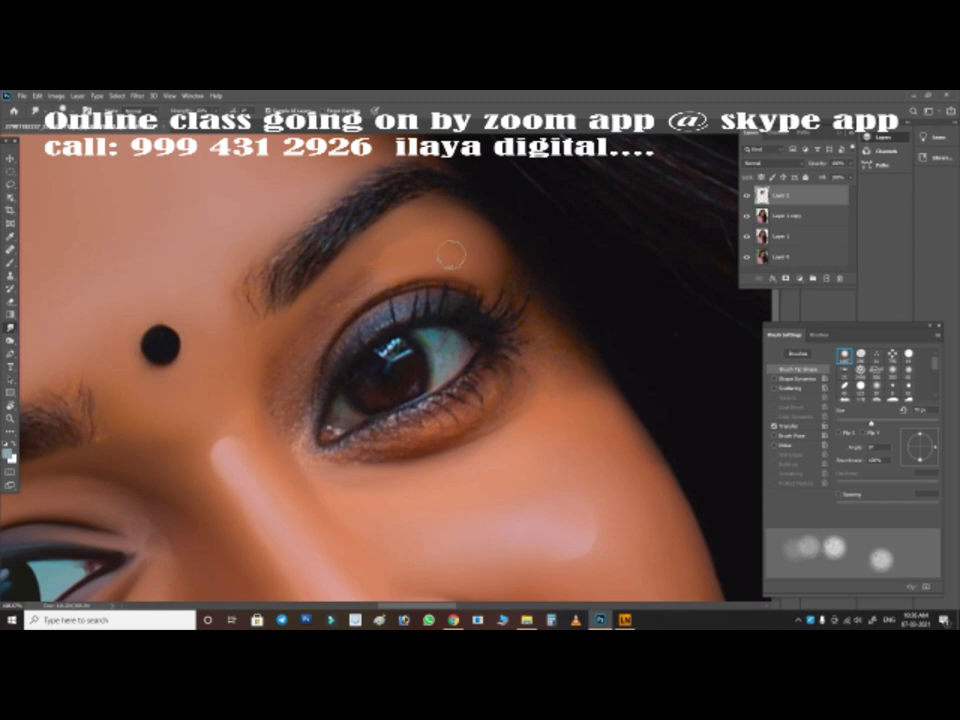
scroll(373, 298, "up", 2)
left_click_drag(428, 315, 596, 274)
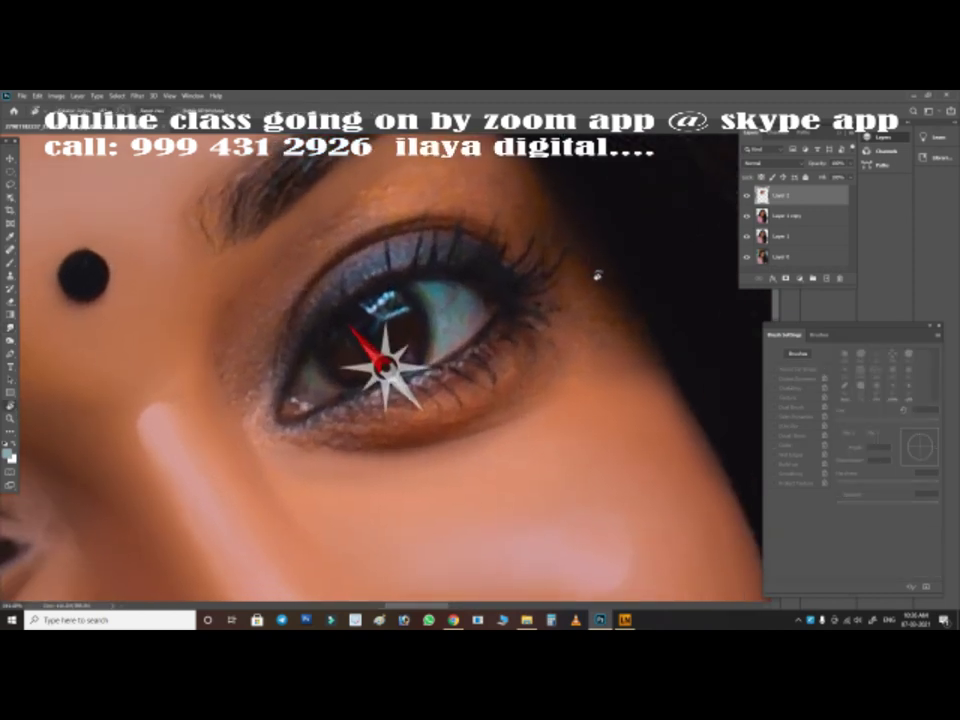
Smudge the skin around the right eye, varying the brush size
left_click(12, 327)
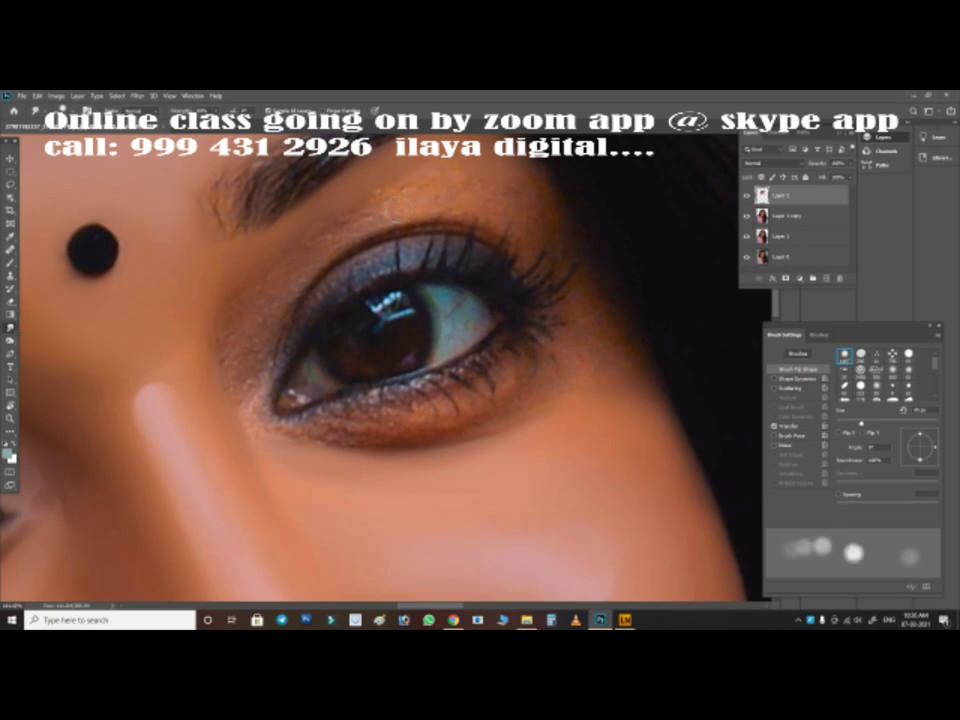
key("bracketleft")
key("bracketleft")
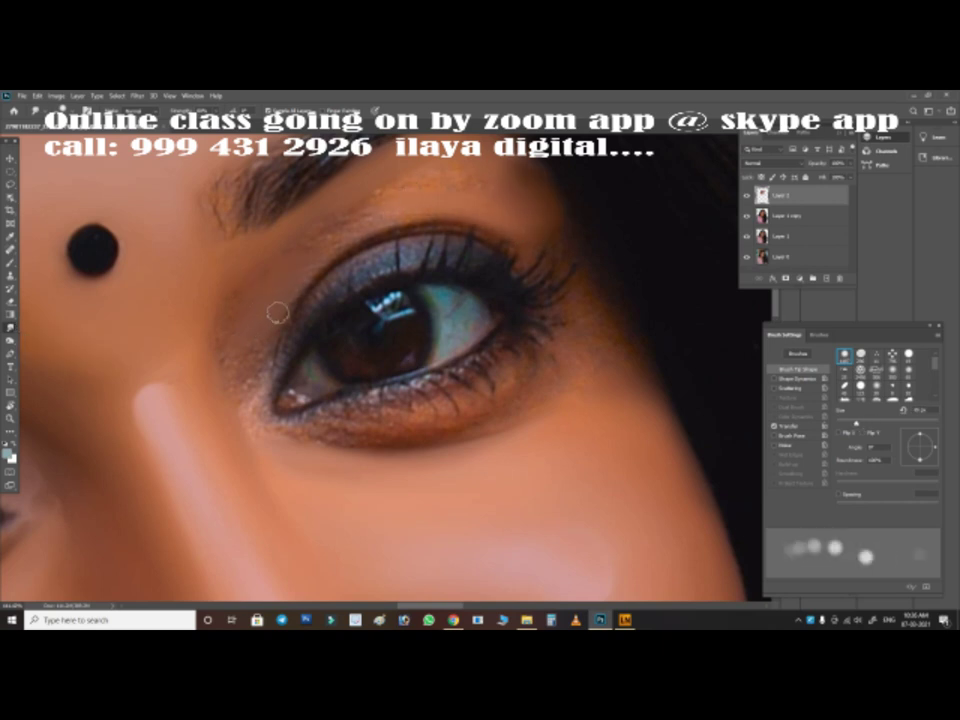
key("bracketright")
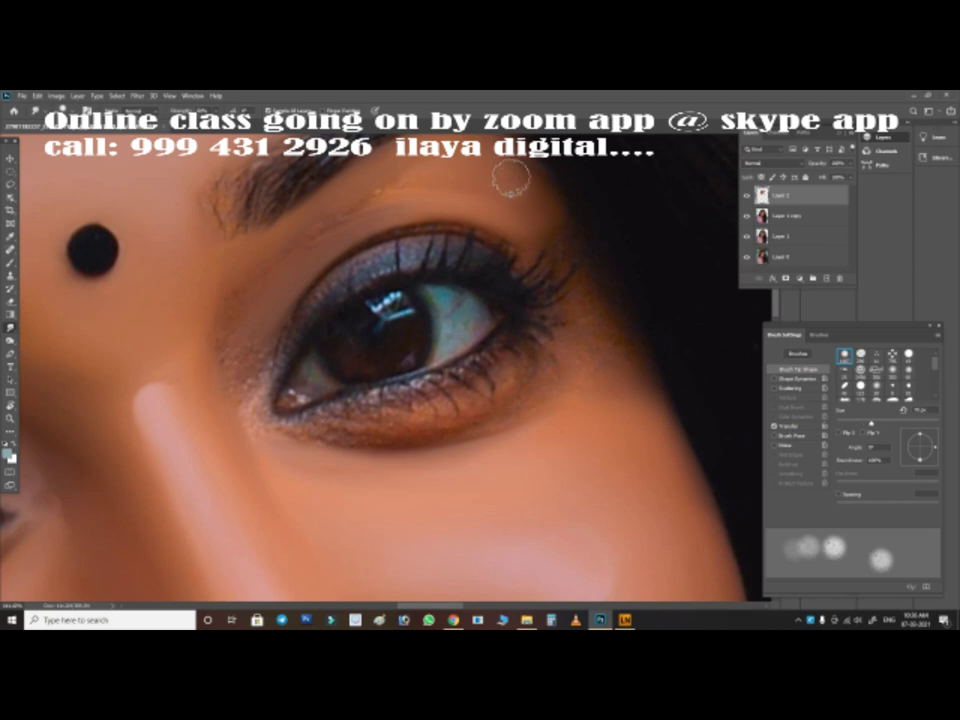
key("bracketright")
key("bracketleft")
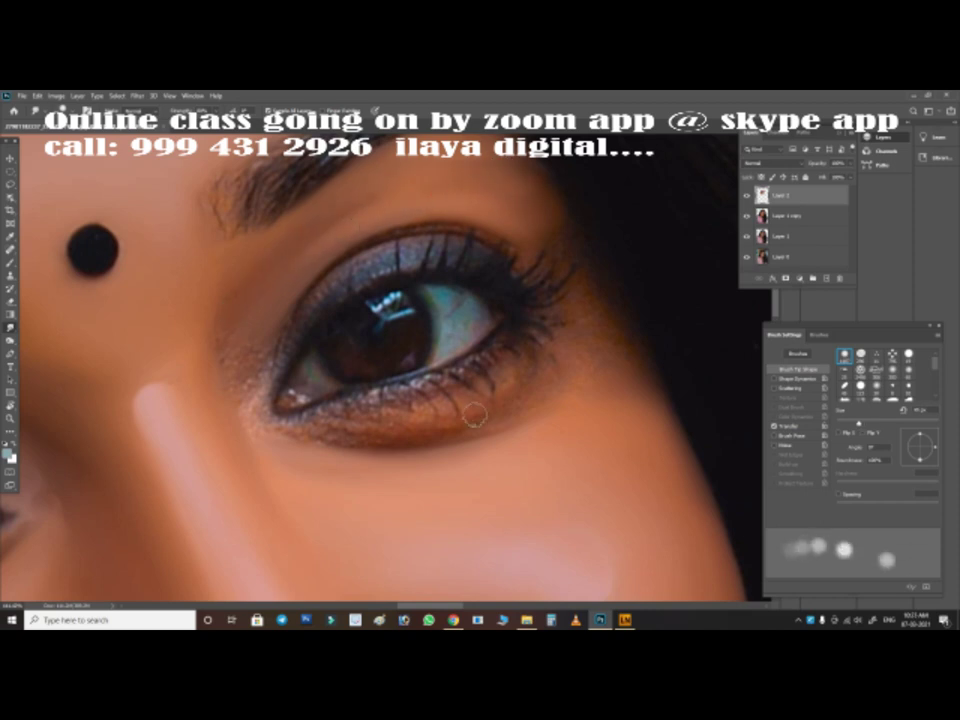
key("bracketleft")
key("bracketright")
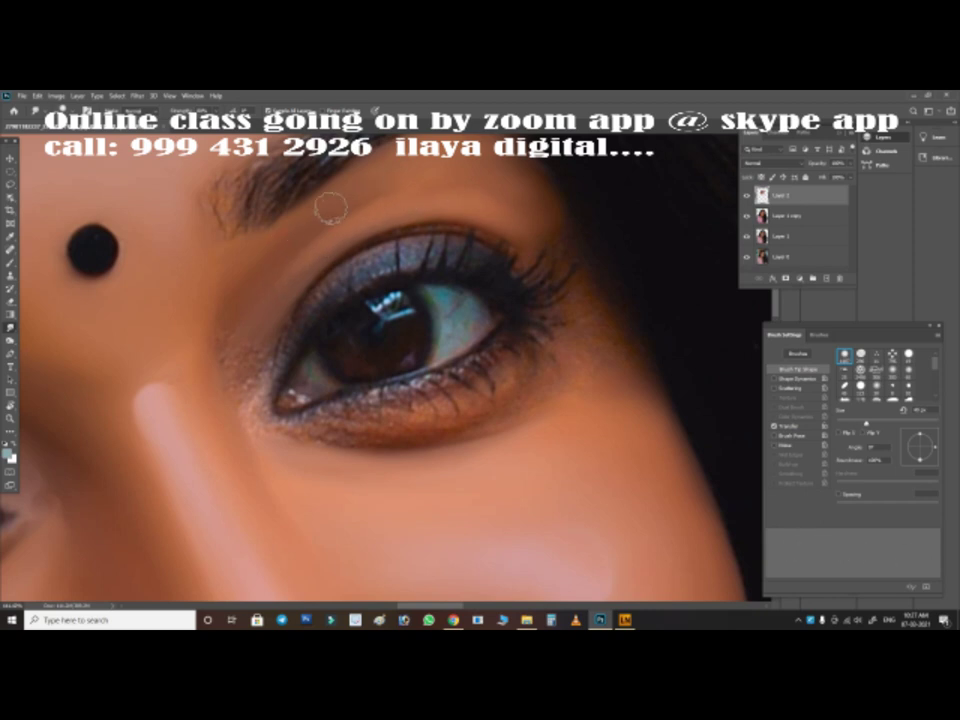
key("bracketleft")
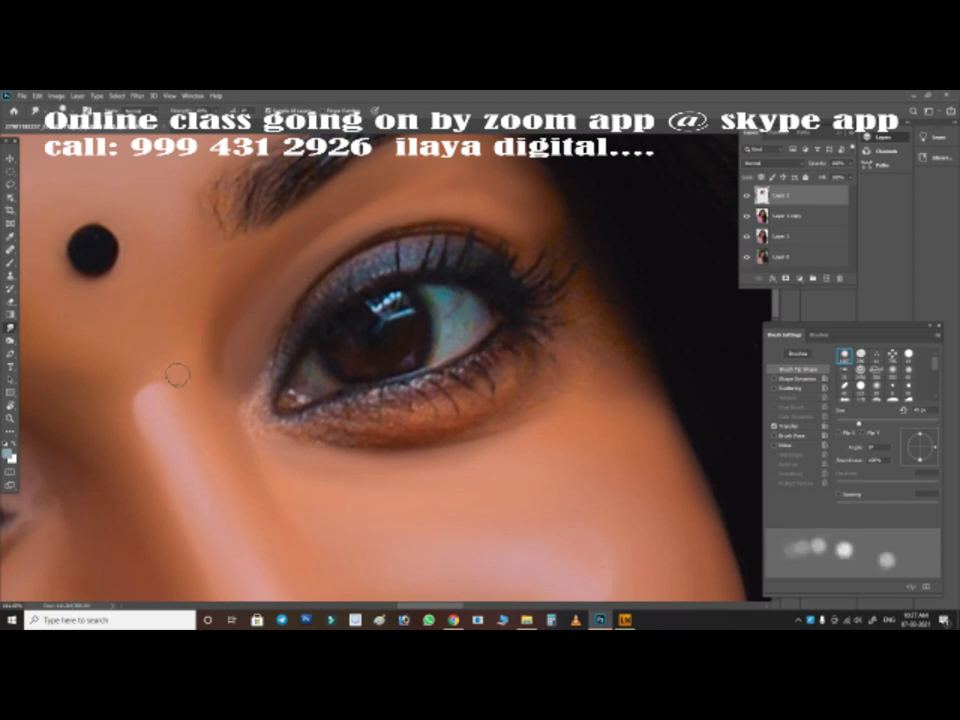
left_click_drag(177, 375, 207, 250)
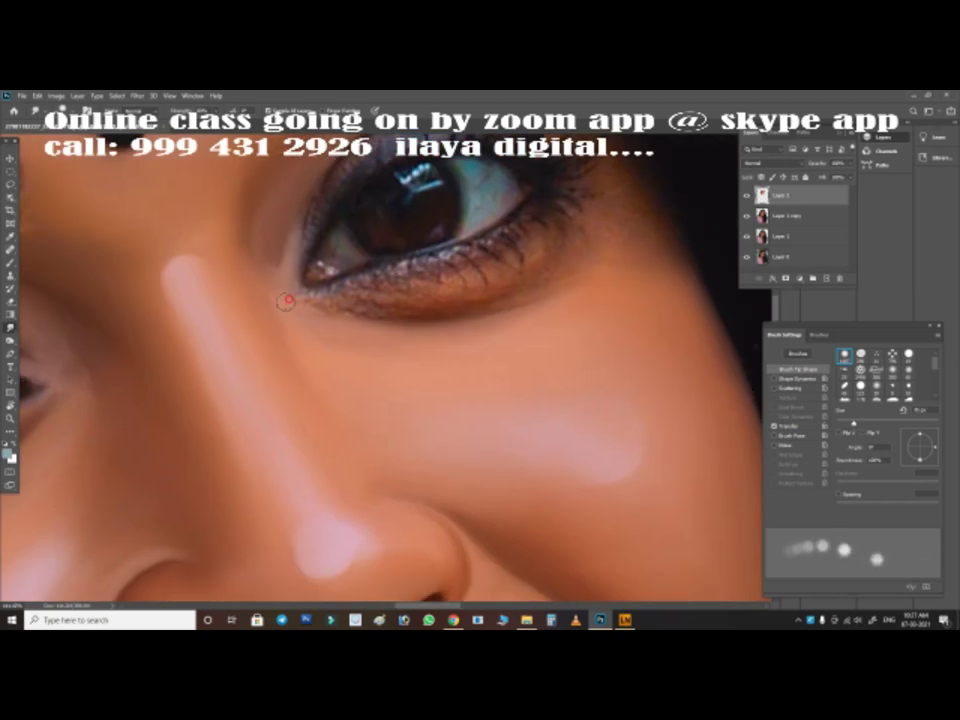
left_click_drag(286, 300, 181, 370)
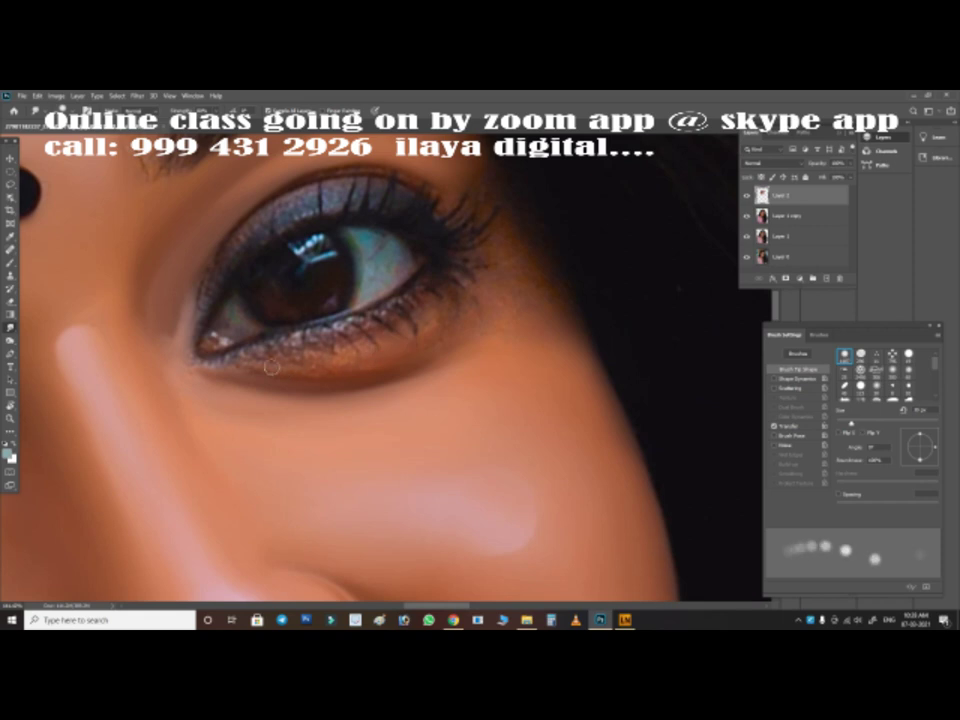
Continue smudging around the eye and dab a soft light highlight on the cheek
key("v")
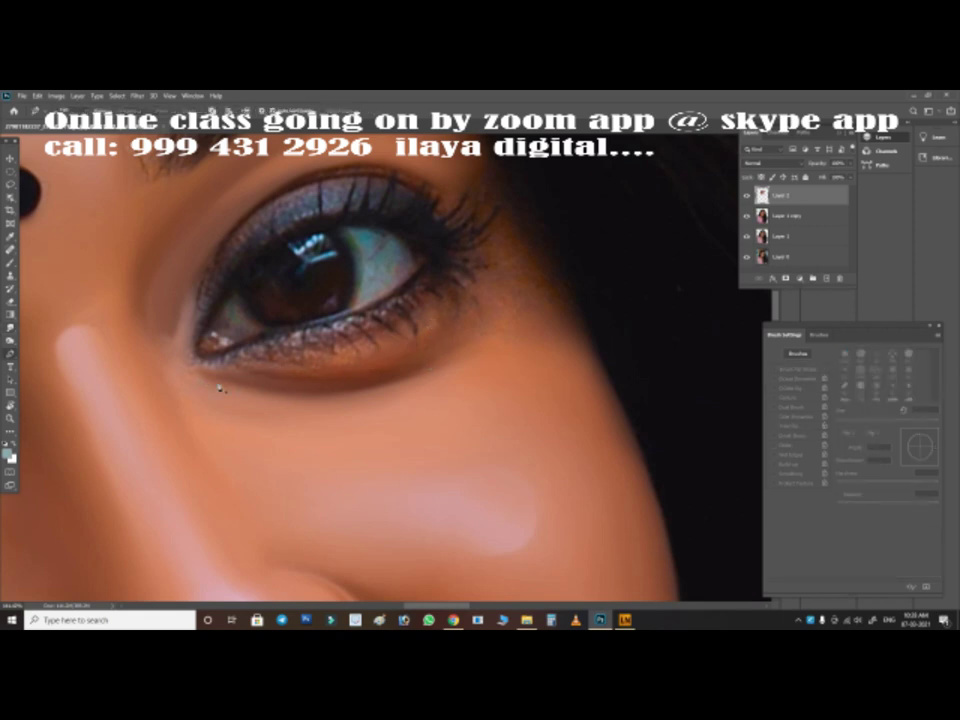
key("b")
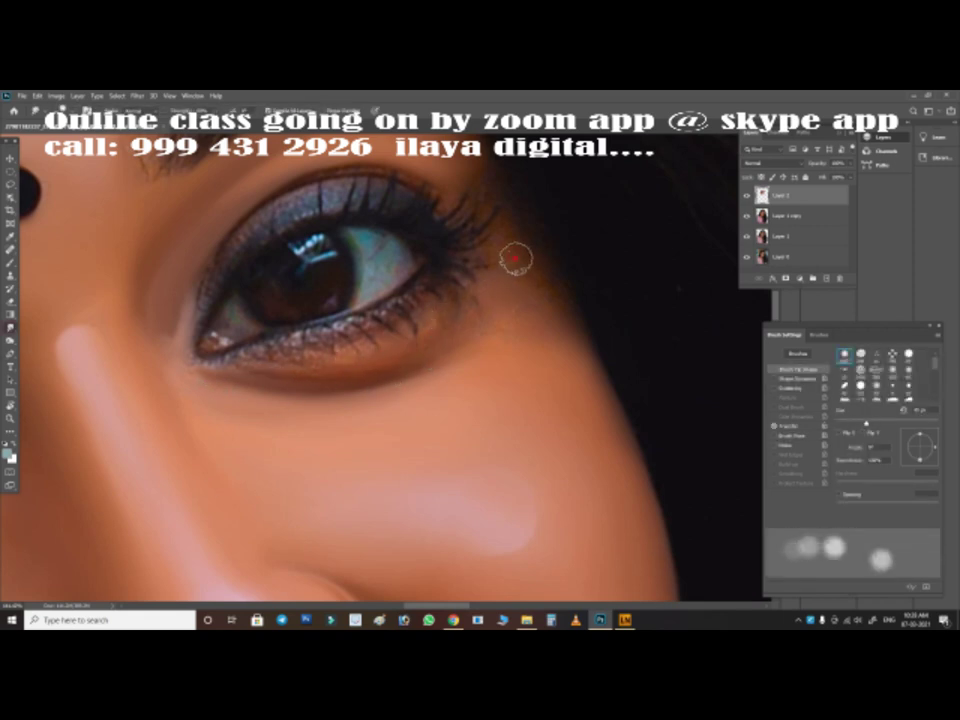
key("bracketright")
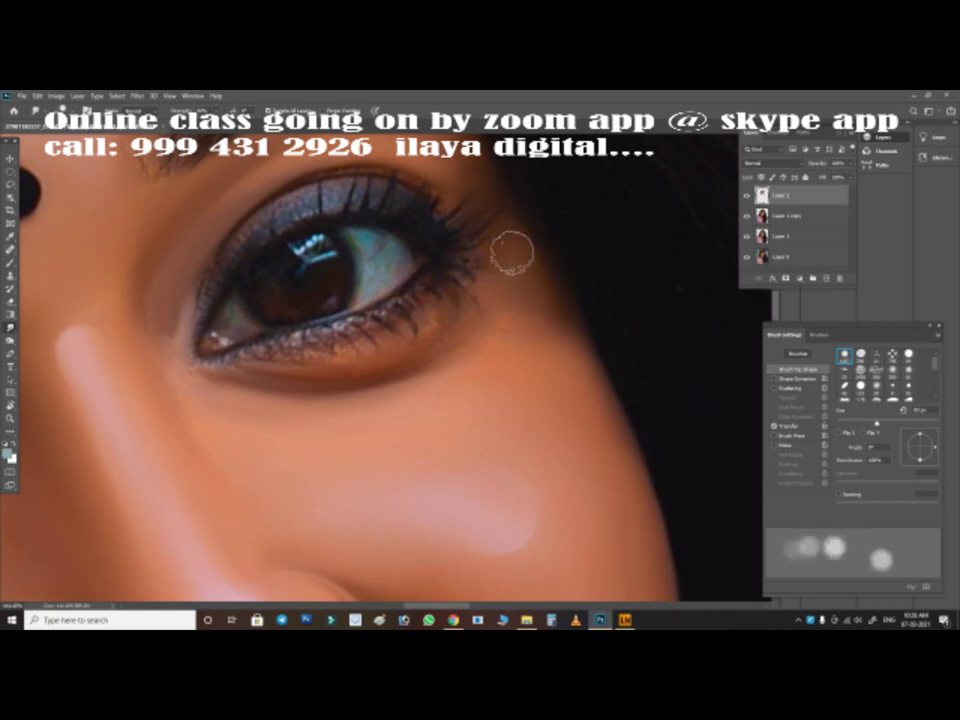
key("bracketright")
key("bracketright")
key("bracketleft")
key("bracketleft")
key("bracketleft")
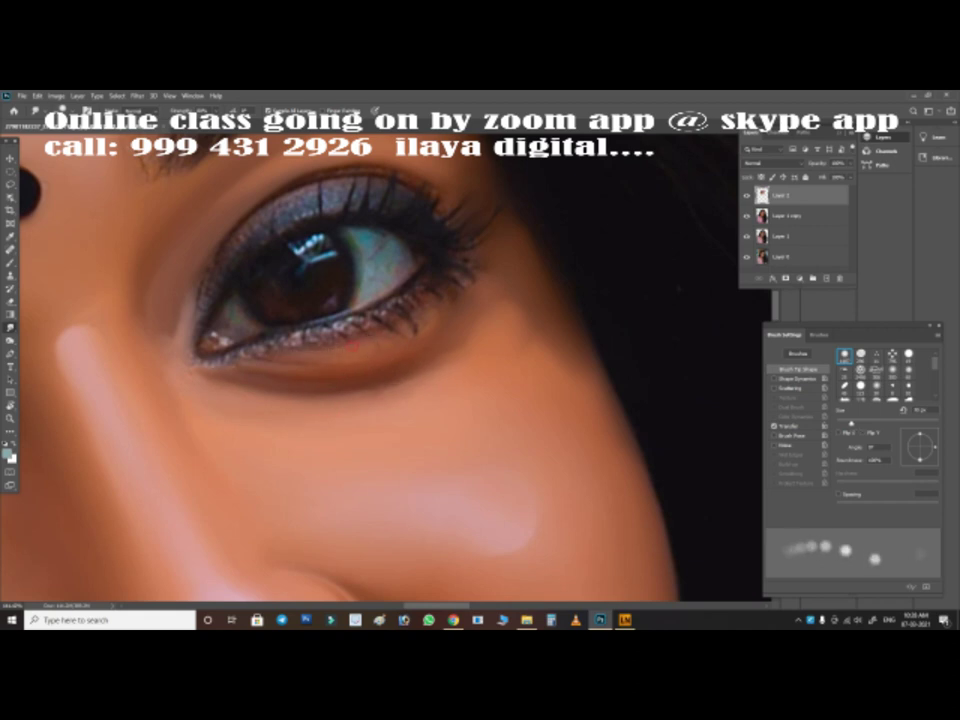
scroll(372, 352, "up", 2)
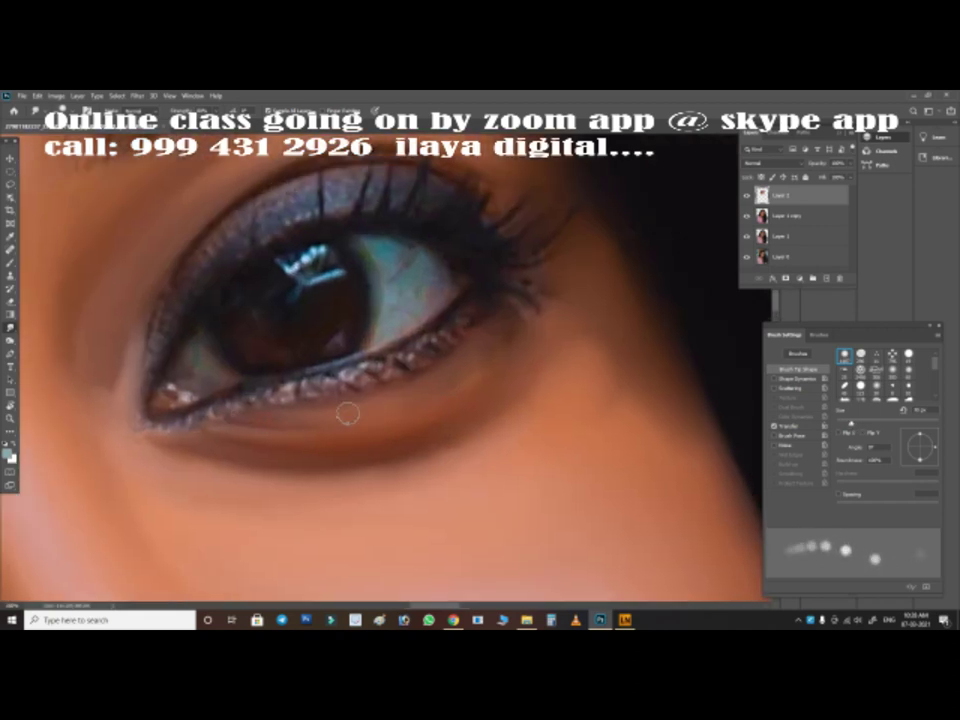
left_click(578, 355)
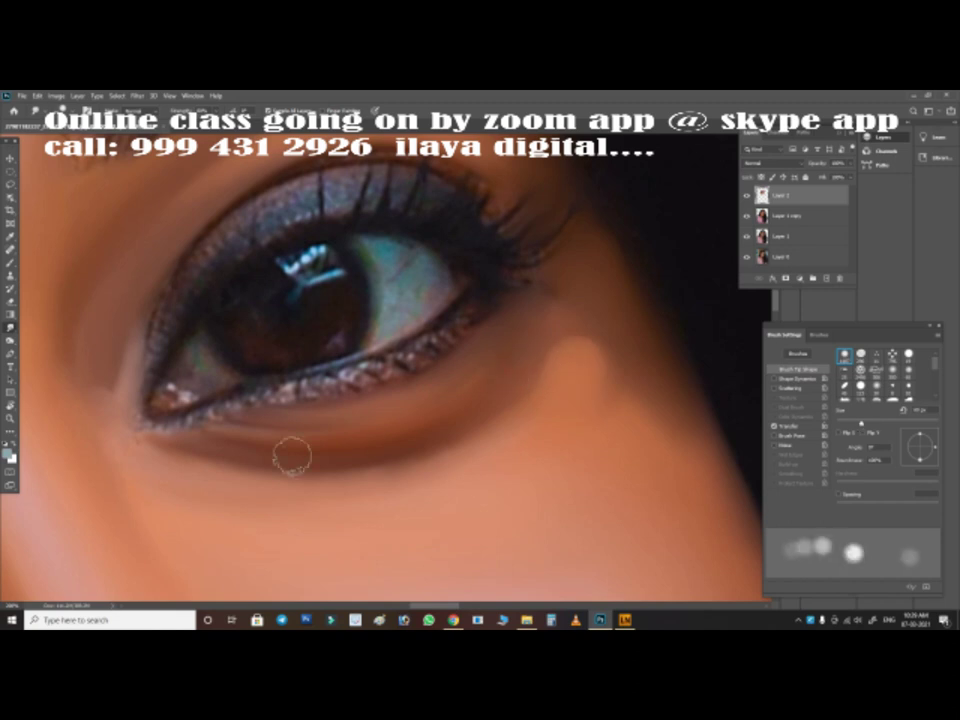
key("bracketleft")
Paint a dark line along the inner lower lashes and darken the iris rim
key("v")
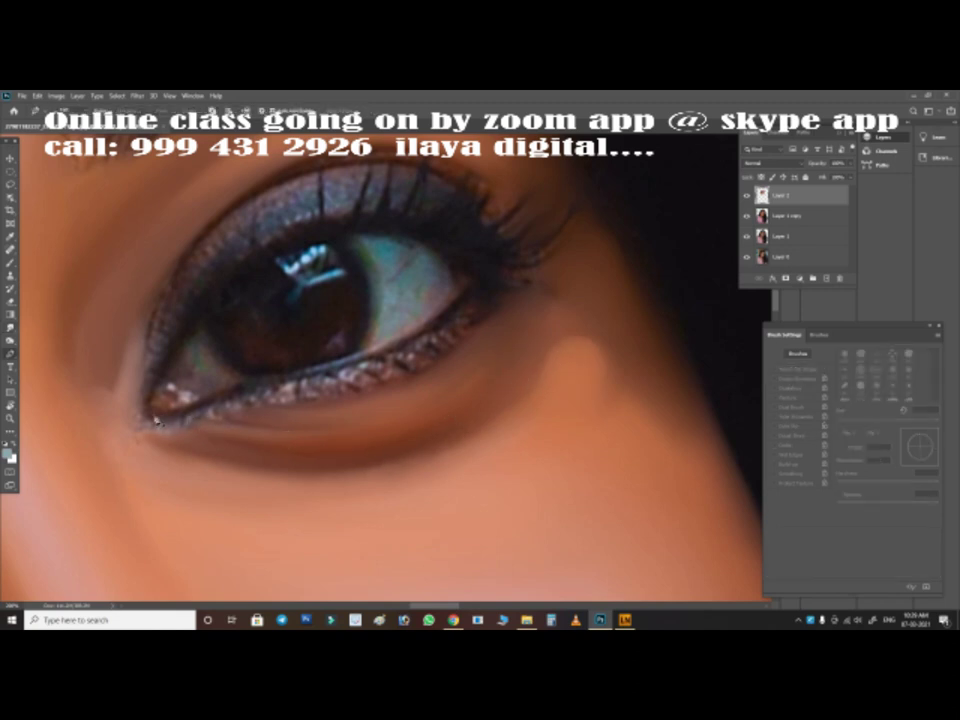
key("ctrl+Return")
key("b")
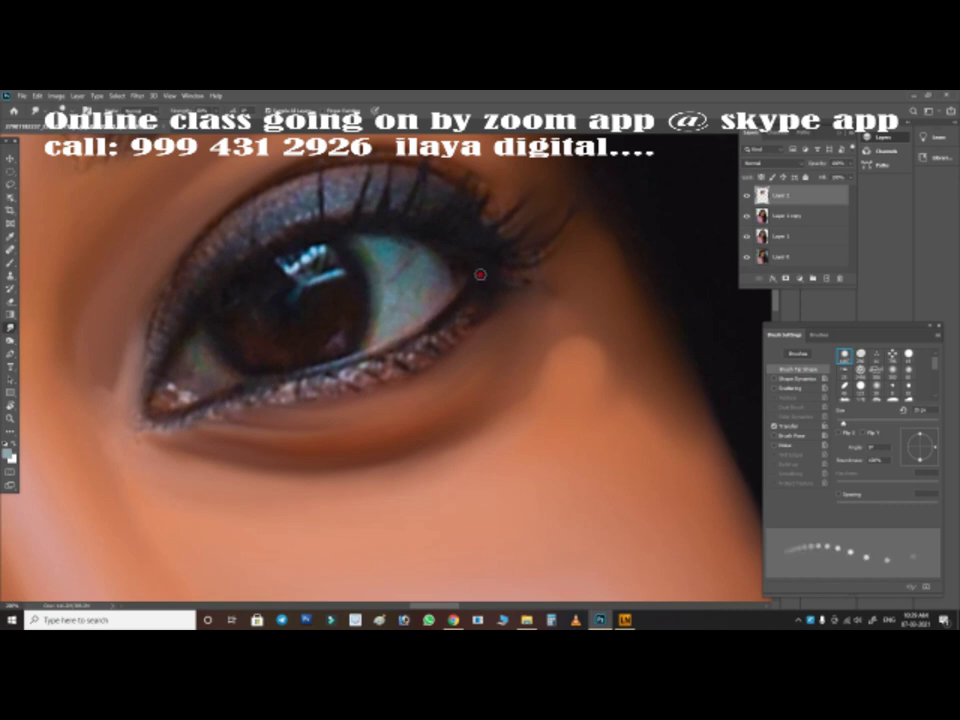
left_click_drag(154, 413, 191, 407)
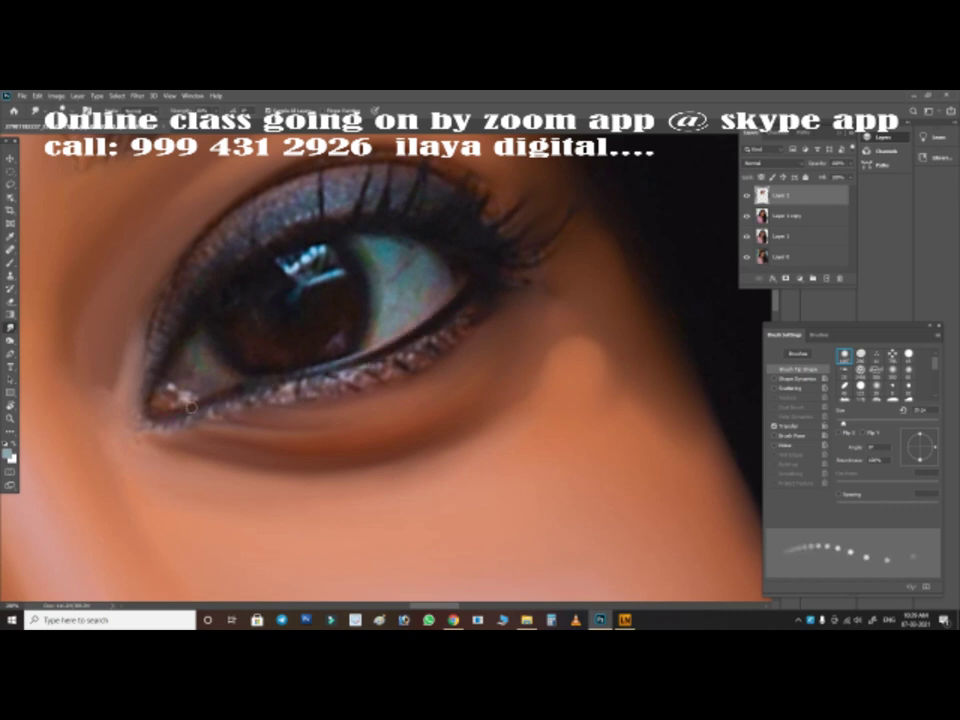
key("bracketright")
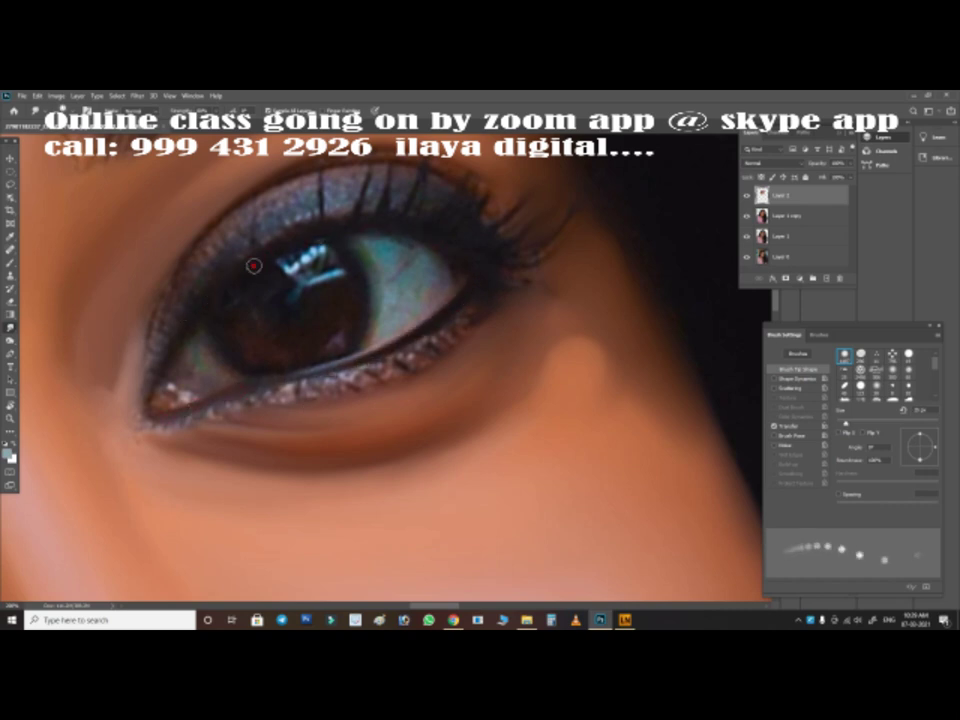
key("bracketleft")
key("bracketright")
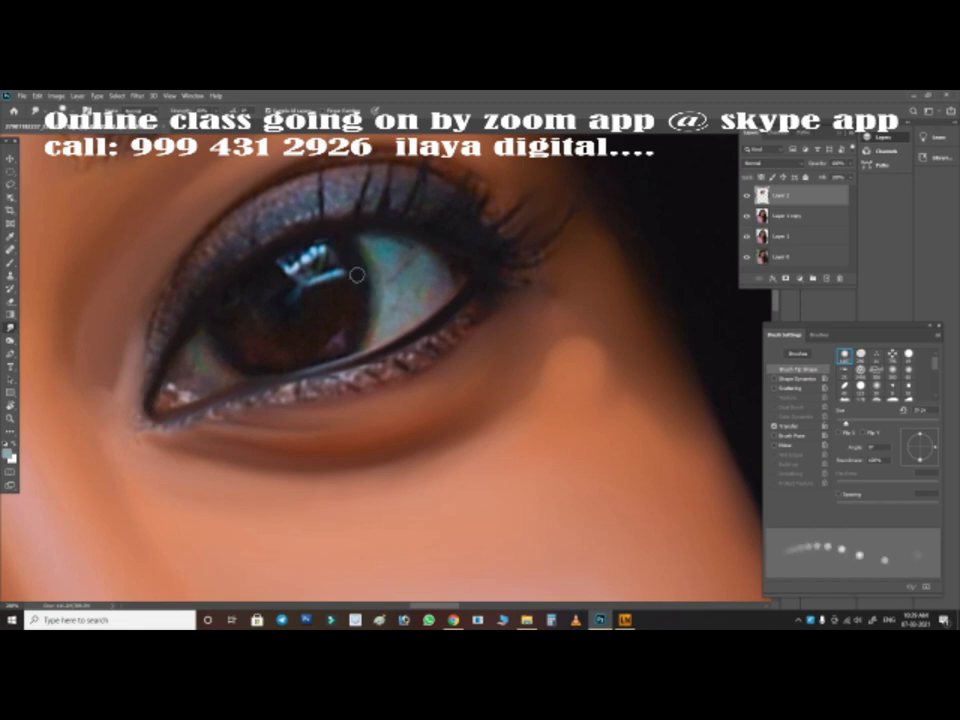
left_click(340, 240)
key("bracketright")
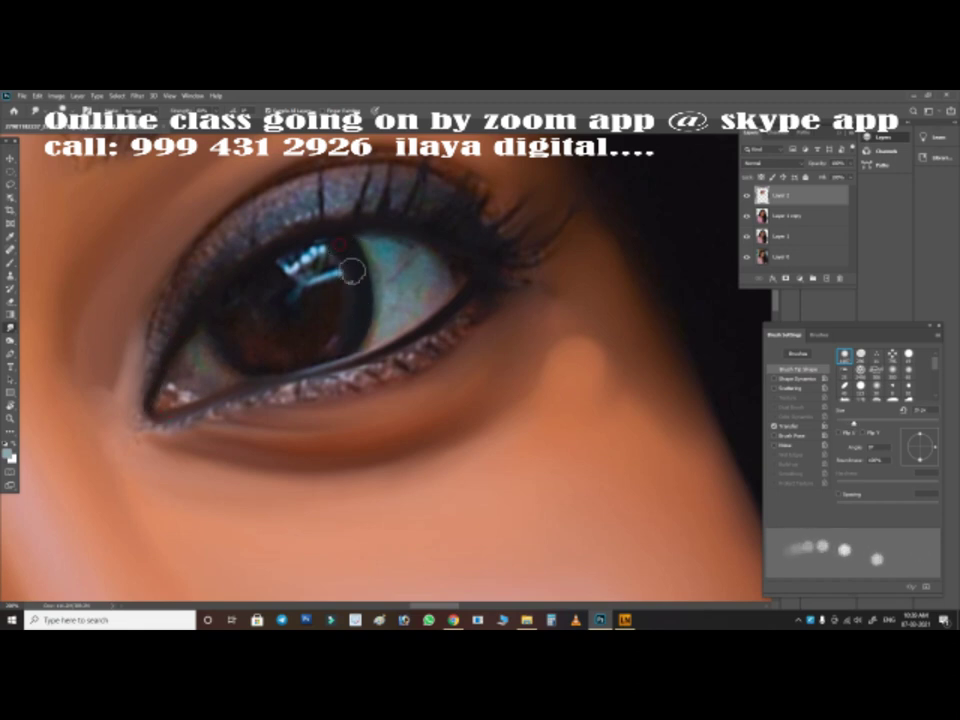
key("bracketleft")
key("bracketleft")
key("bracketleft")
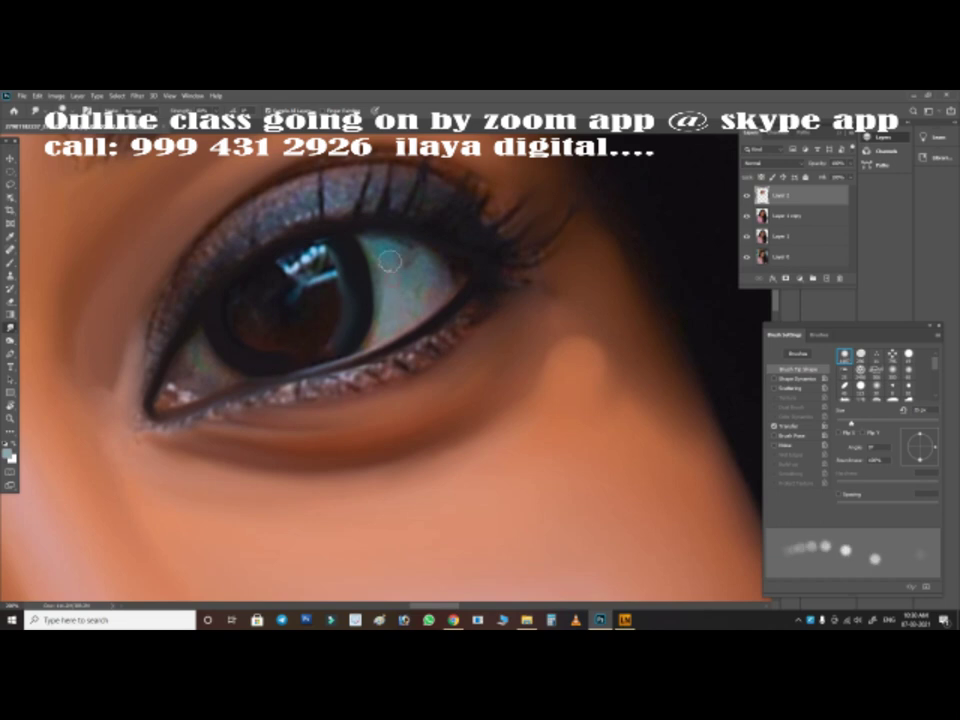
Outline the iris with a path and turn it into a selection
key("v")
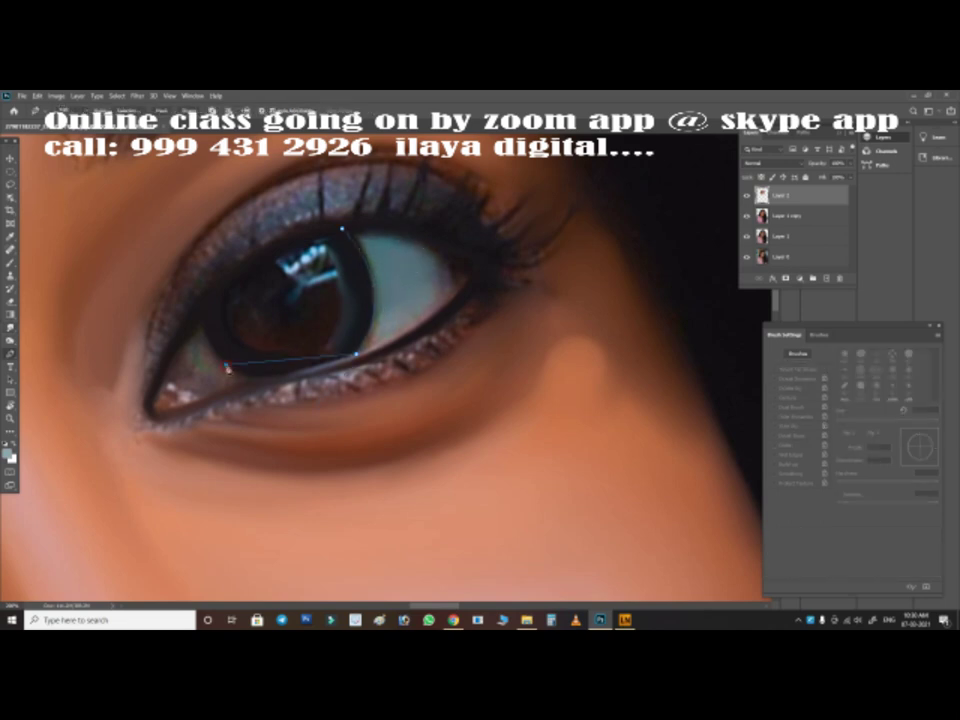
left_click(258, 390)
key("ctrl+Return")
key("b")
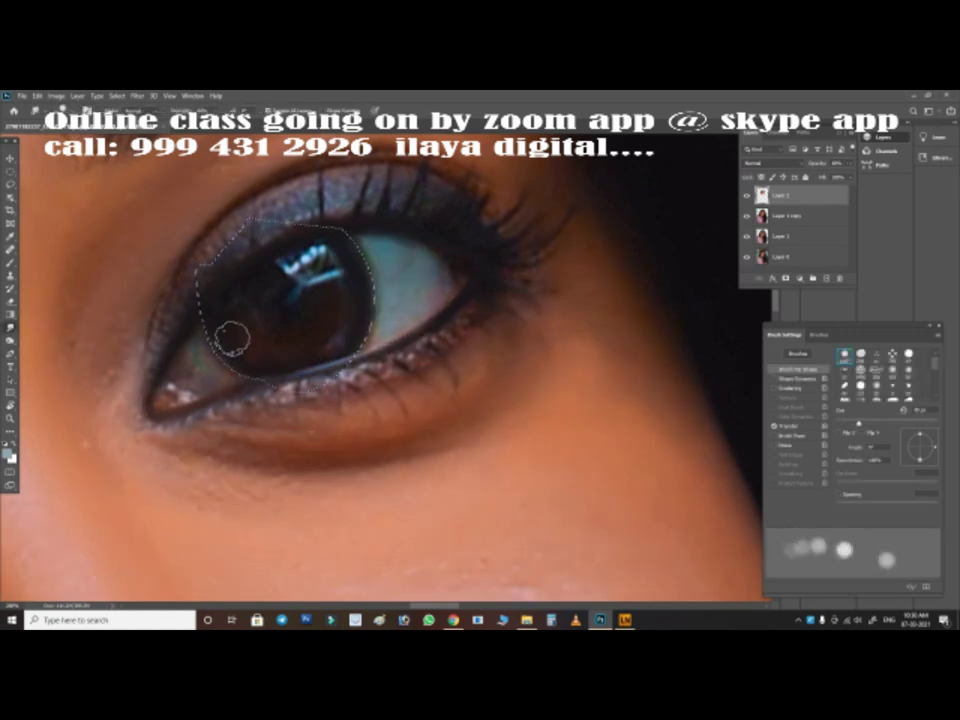
Paint the iris a deep dark tone, toggling brush Transfer, then deselect
mouse_move(192, 274)
left_mouse_down()
mouse_move(255, 334)
mouse_move(294, 260)
mouse_move(318, 274)
mouse_move(328, 313)
mouse_move(336, 304)
mouse_move(251, 343)
mouse_move(357, 292)
left_mouse_up()
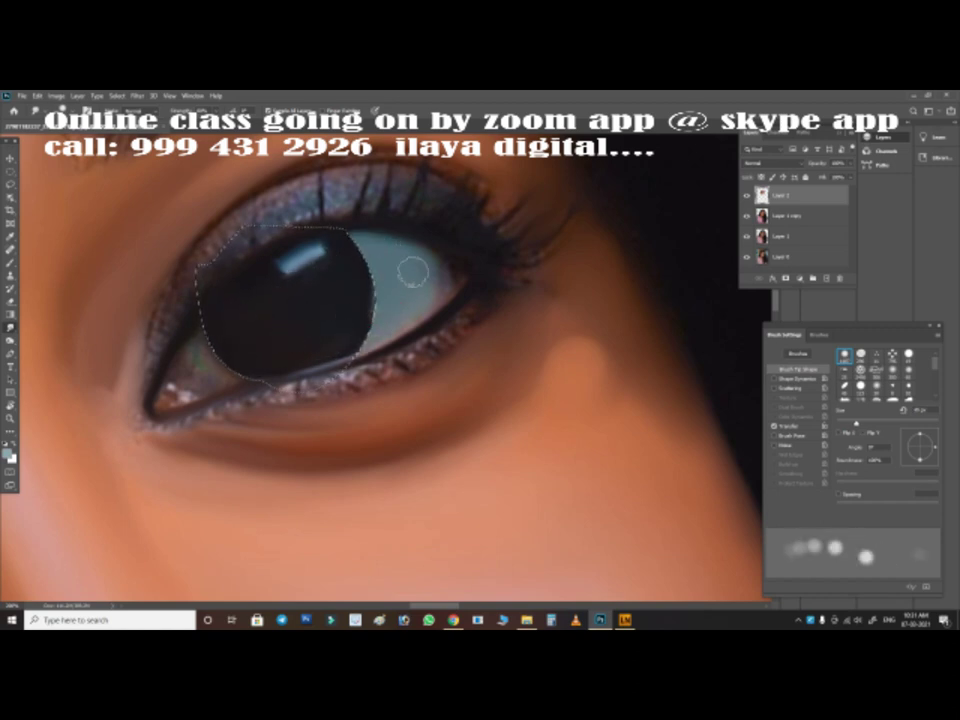
left_click(773, 425)
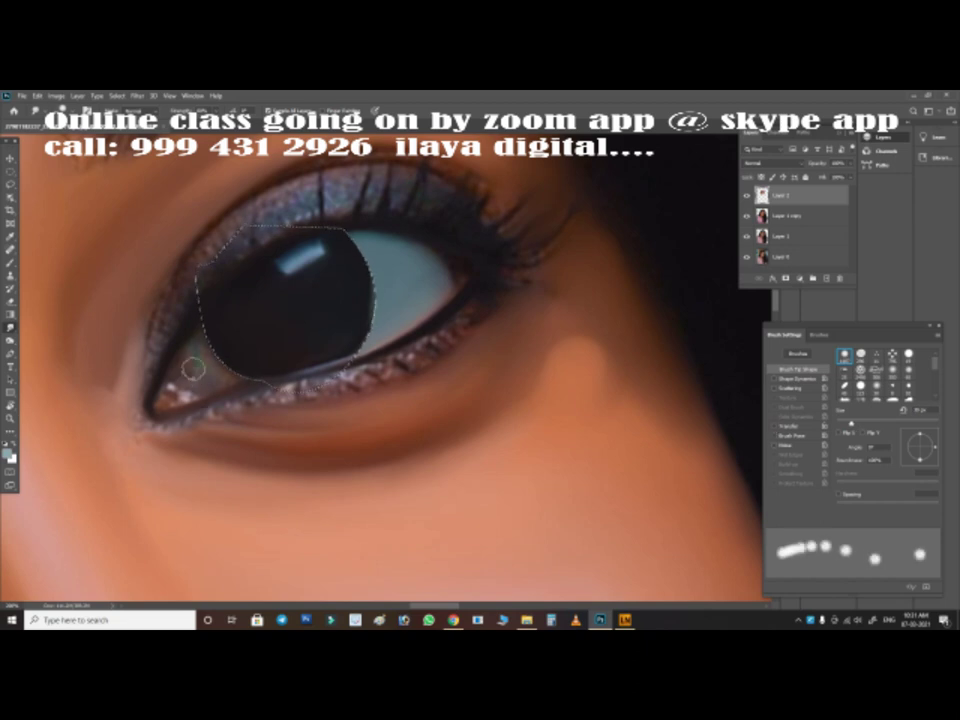
left_click(773, 425)
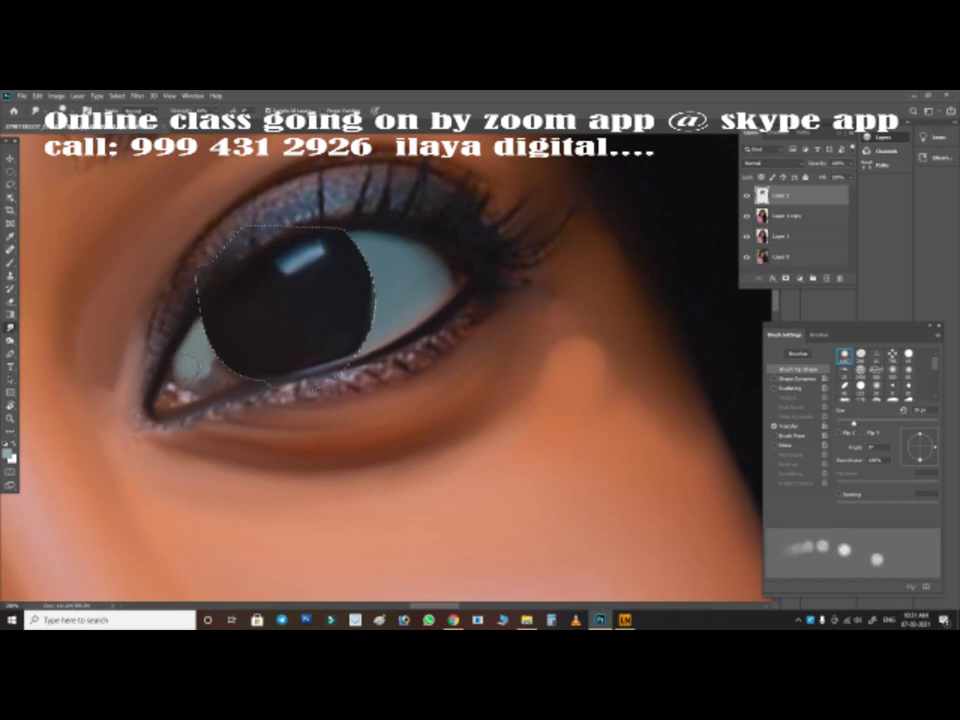
left_click_drag(187, 365, 362, 315)
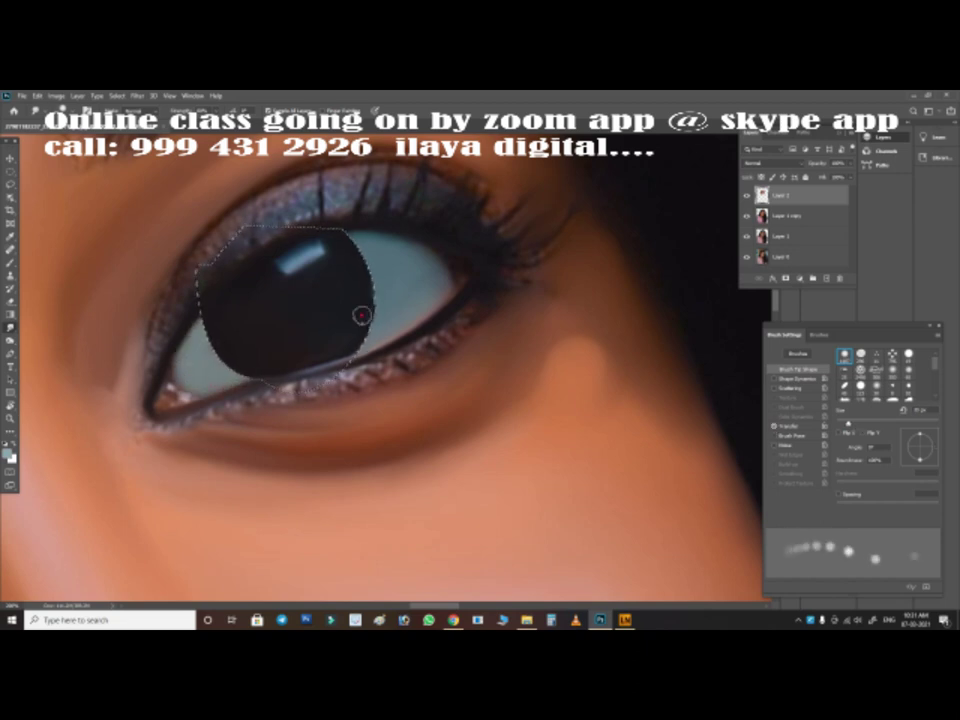
key("ctrl+d")
Rotate the canvas and paint over the glittery speckles along the lower lash line
key("r")
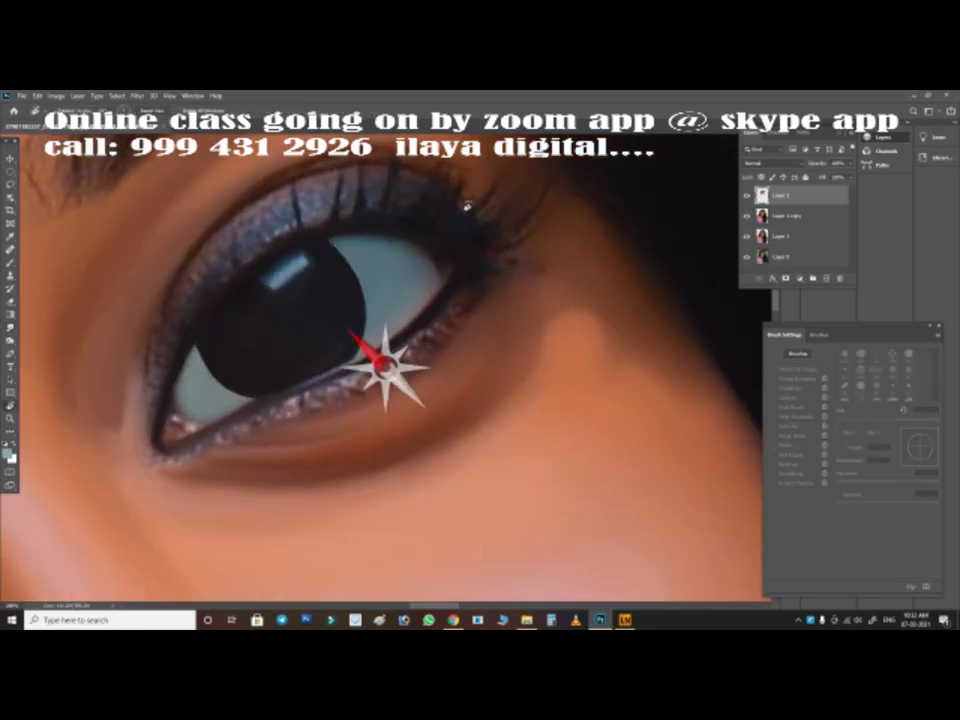
left_click_drag(439, 300, 381, 368)
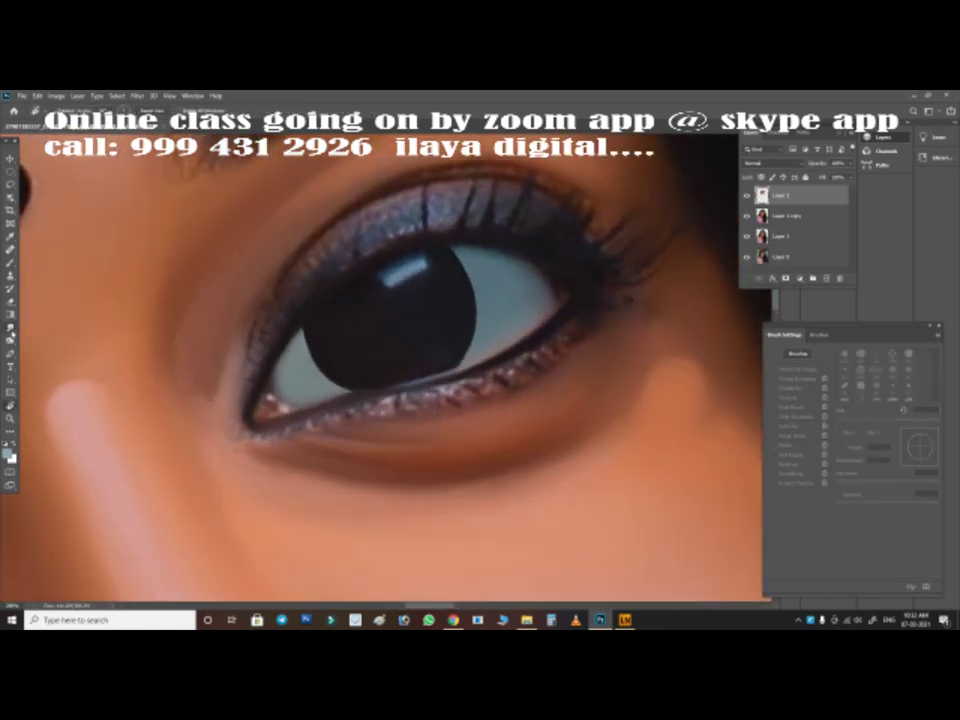
key("b")
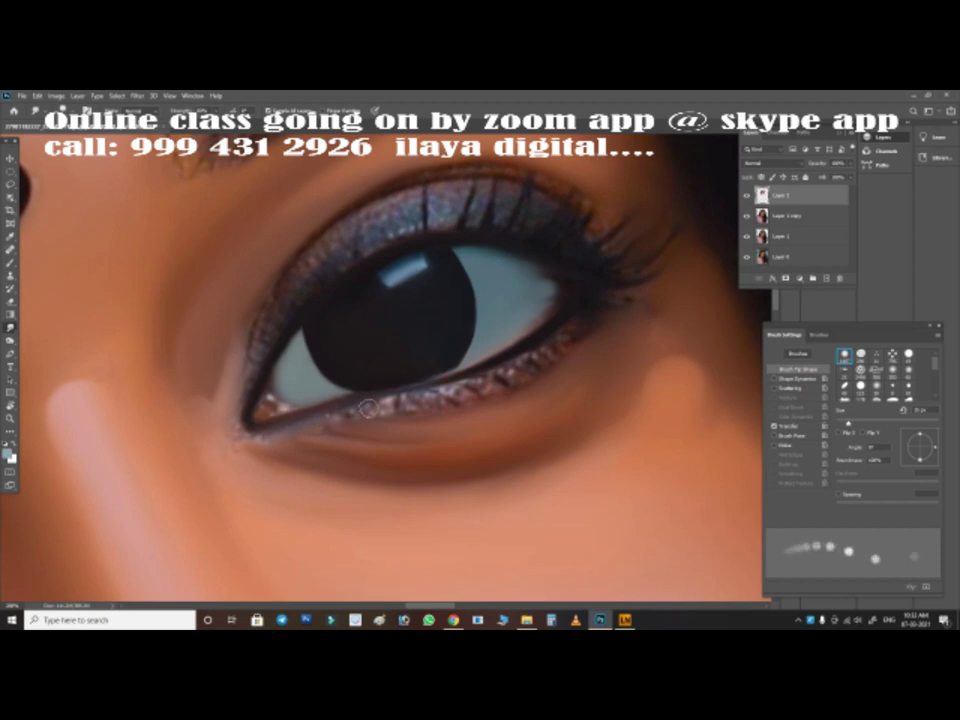
left_click_drag(557, 338, 407, 403)
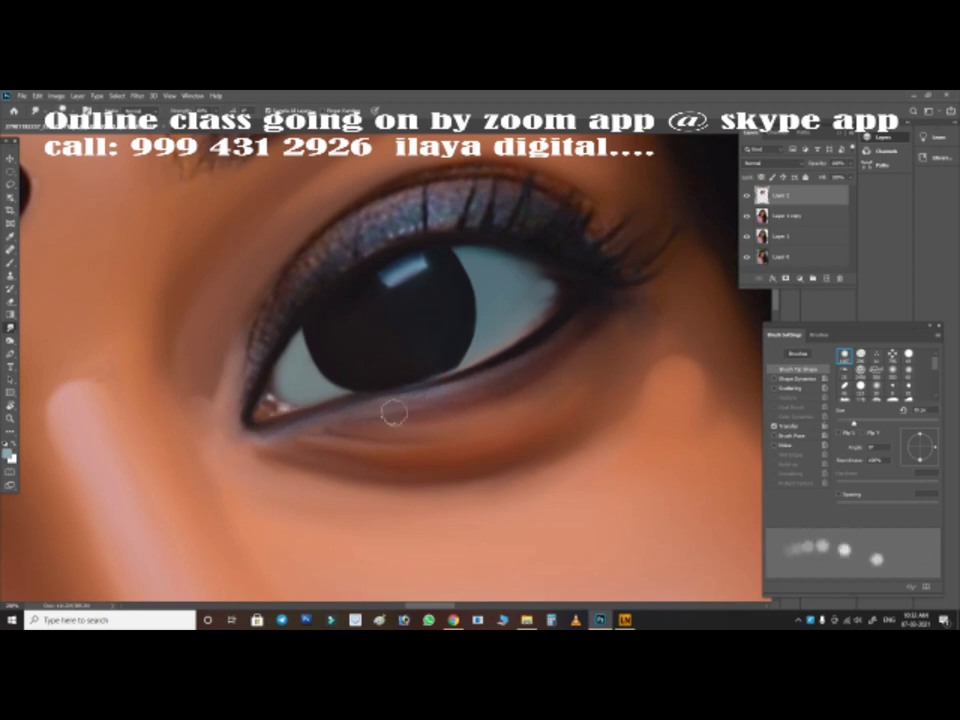
Smooth the upper-lid eyeshadow and inner-corner crease into a soft blue-grey band
key("bracketleft")
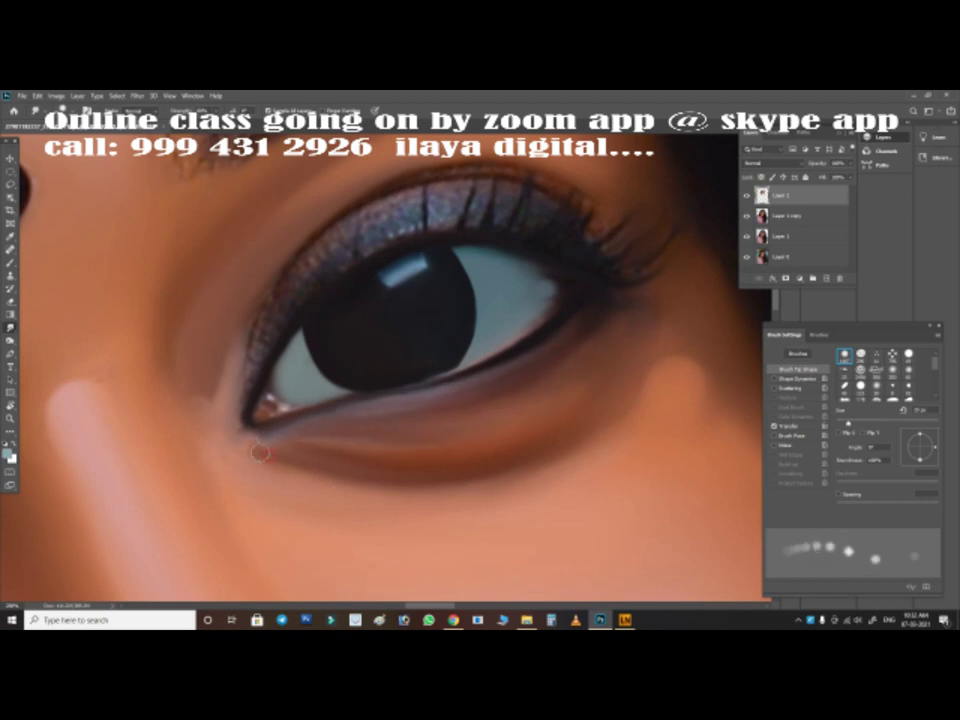
key("bracketright")
left_click_drag(290, 262, 517, 220)
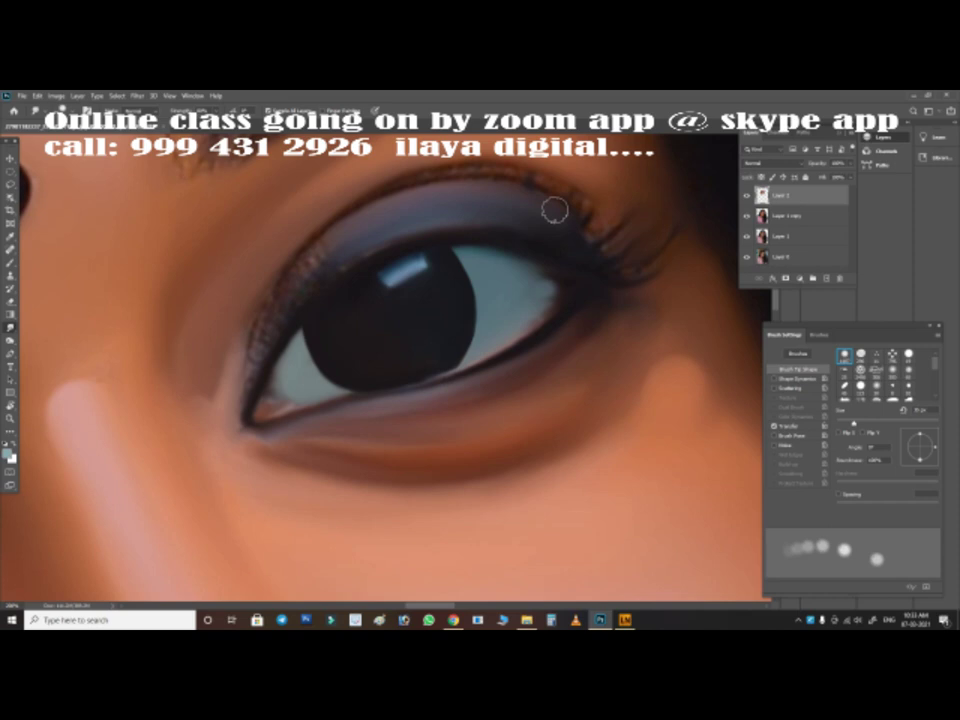
key("bracketleft")
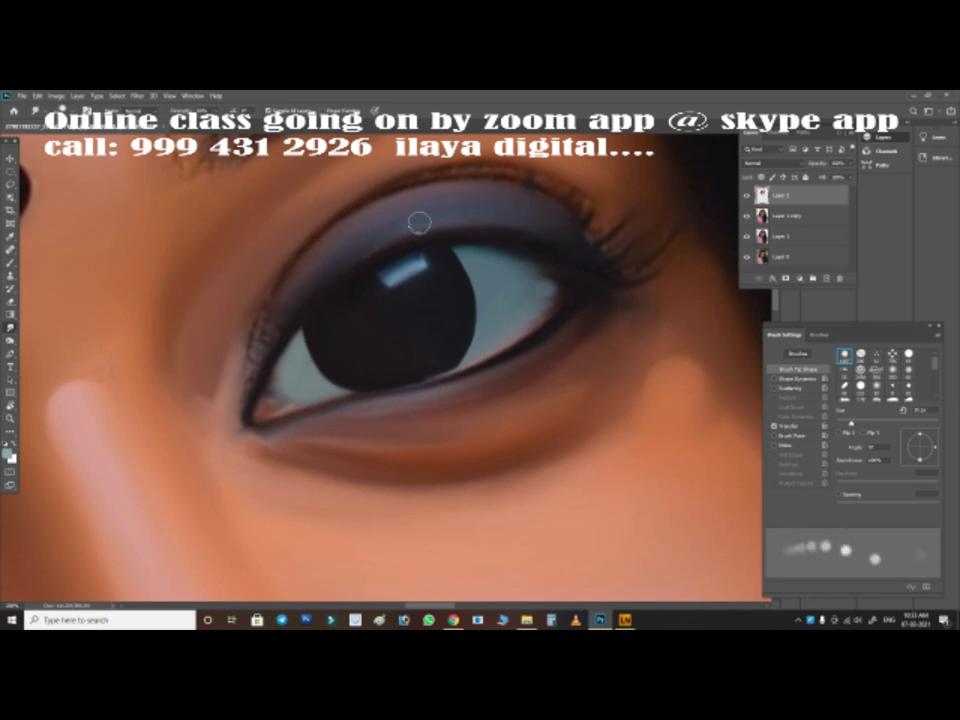
left_click_drag(246, 349, 262, 327)
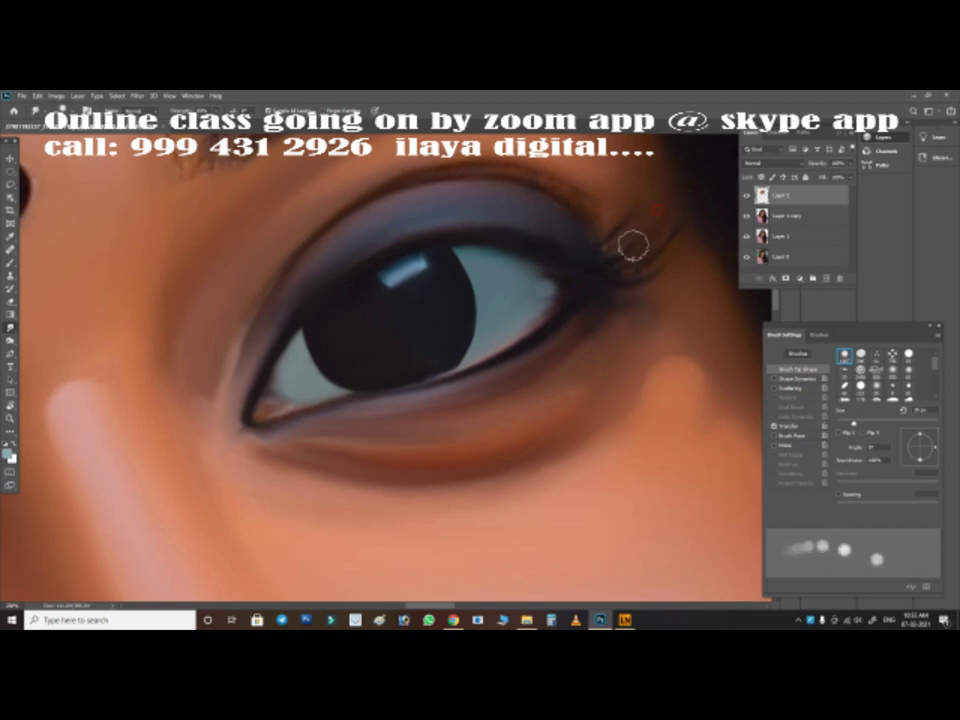
key("bracketright")
key("bracketright")
key("bracketleft")
key("bracketleft")
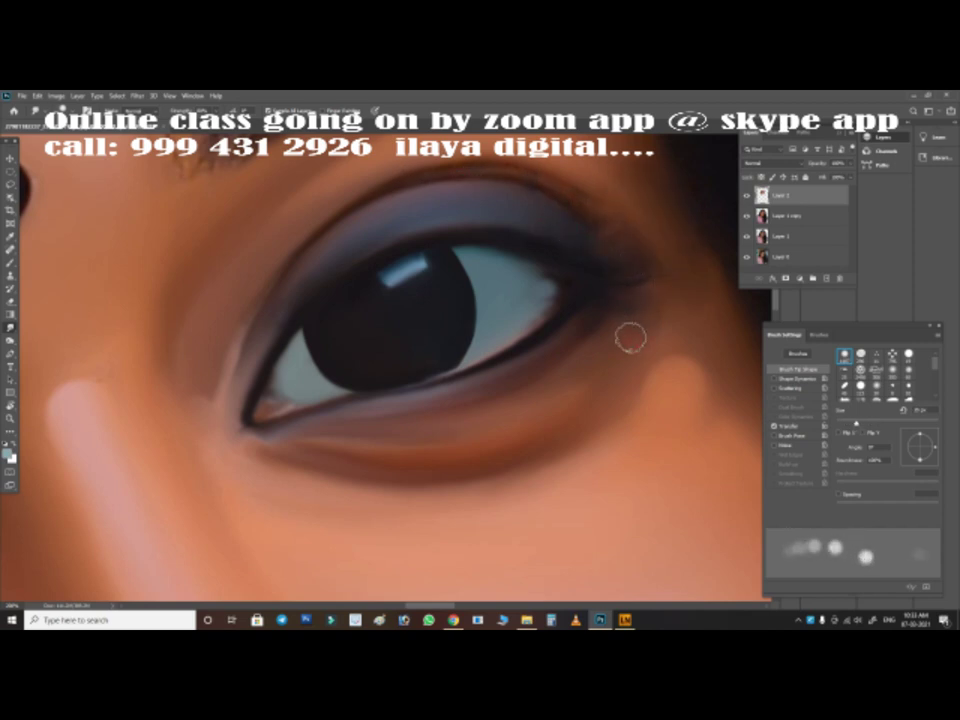
key("bracketleft")
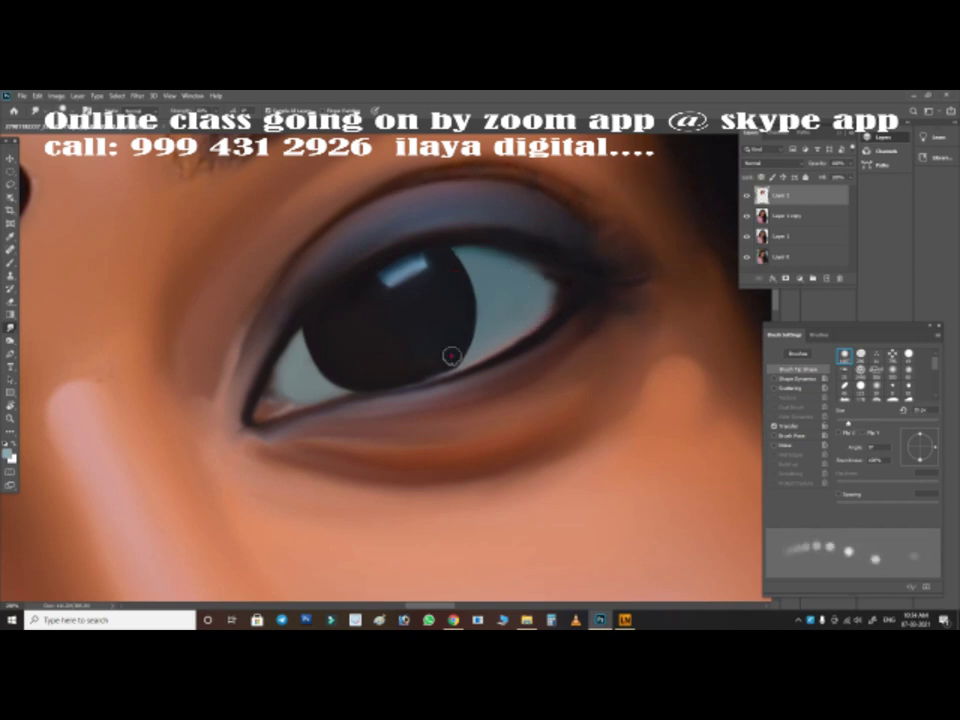
Zoom out to review both painted eyes and the nose, adjusting brush size
key("bracketleft")
key("ctrl+minus")
key("ctrl+minus")
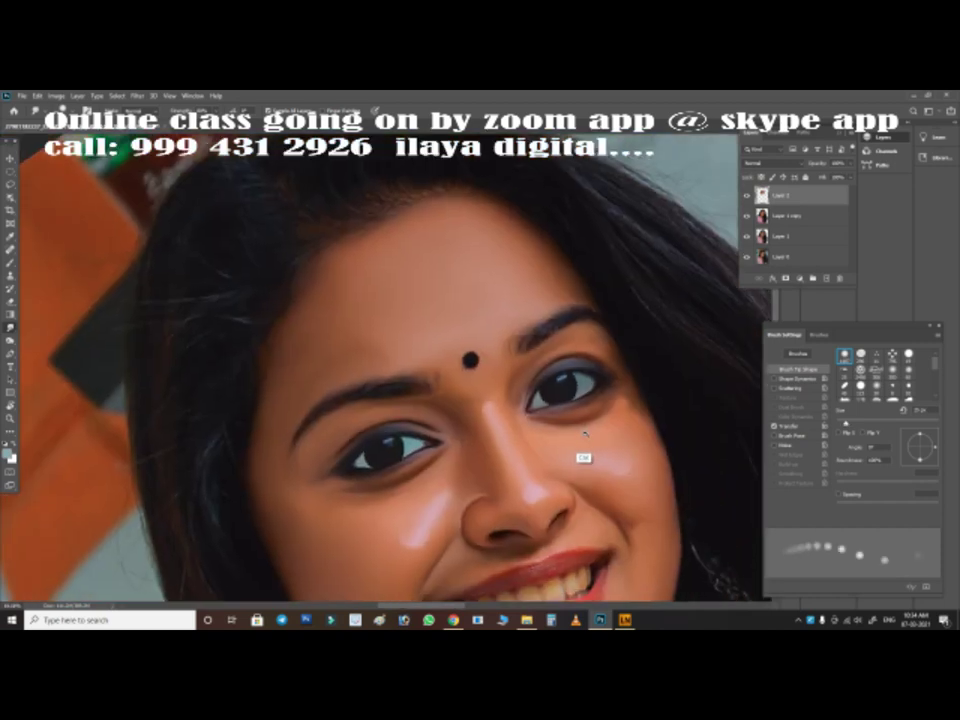
key("ctrl+plus")
key("ctrl+plus")
key("ctrl+minus")
key("bracketleft")
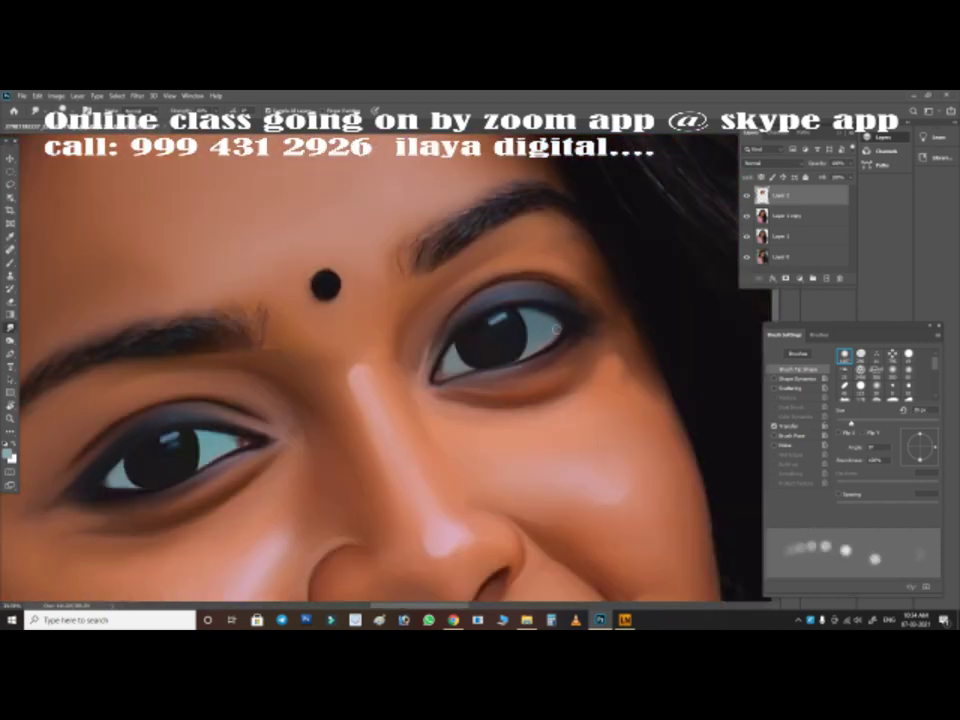
key("bracketright")
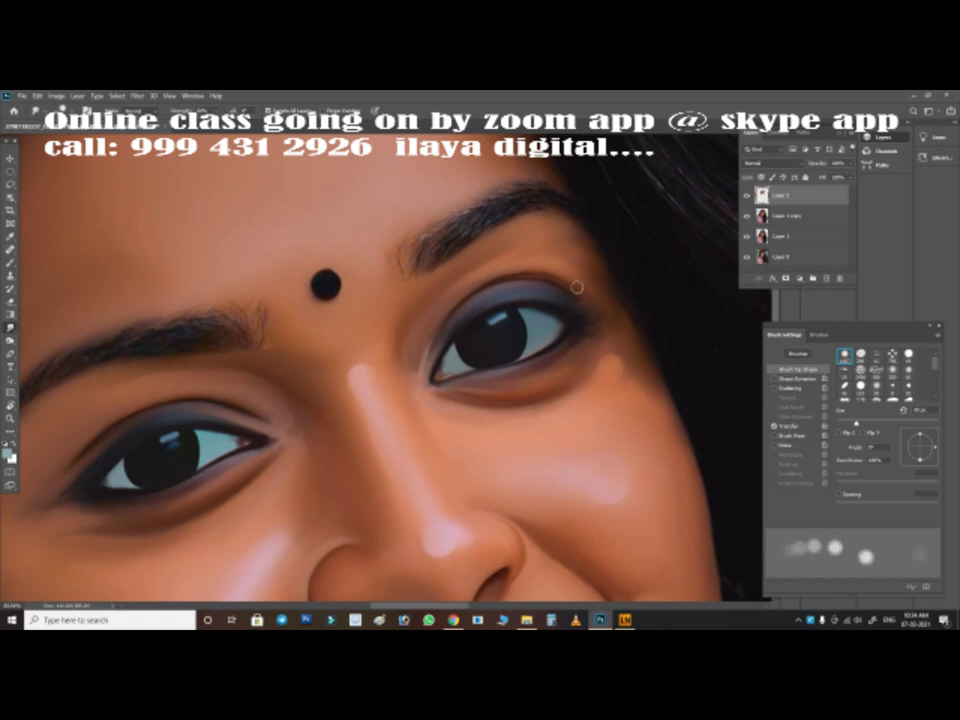
key("bracketright")
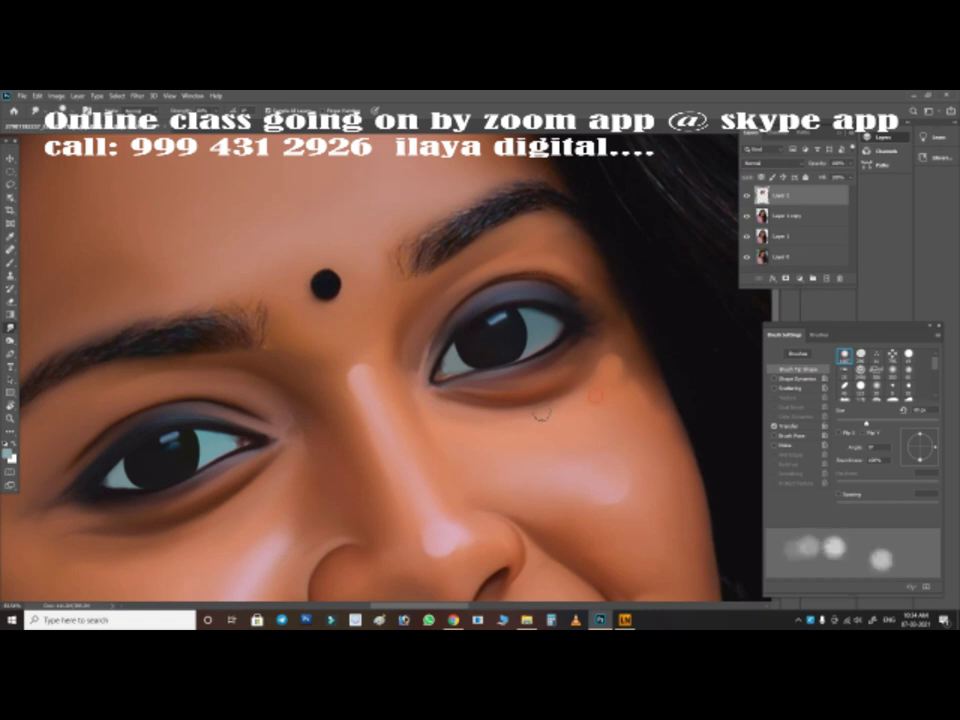
key("bracketleft")
key("bracketleft")
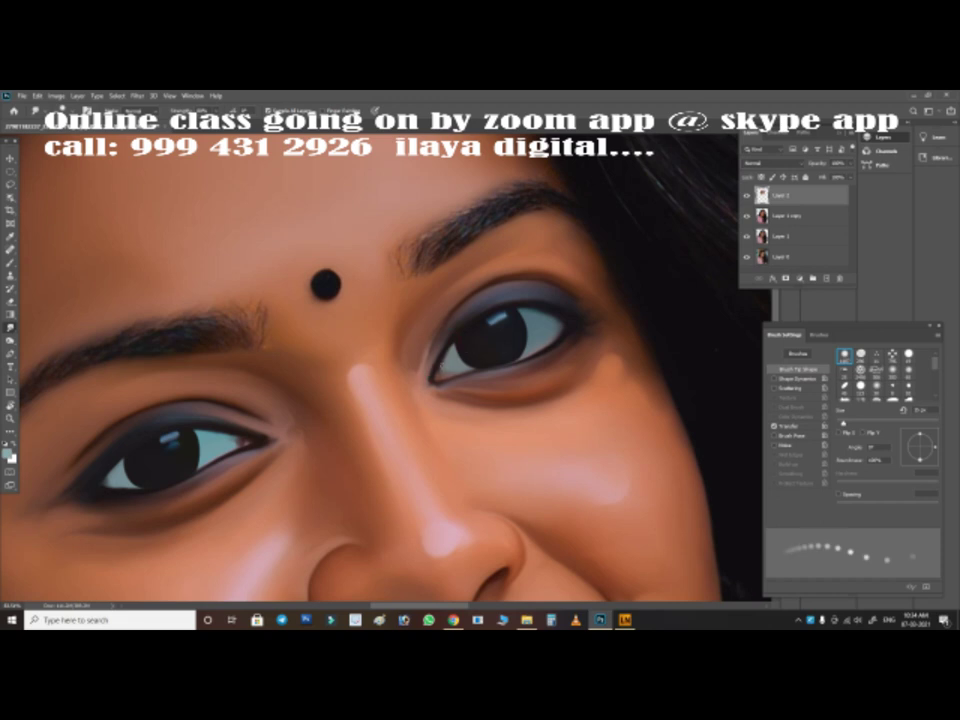
key("bracketright")
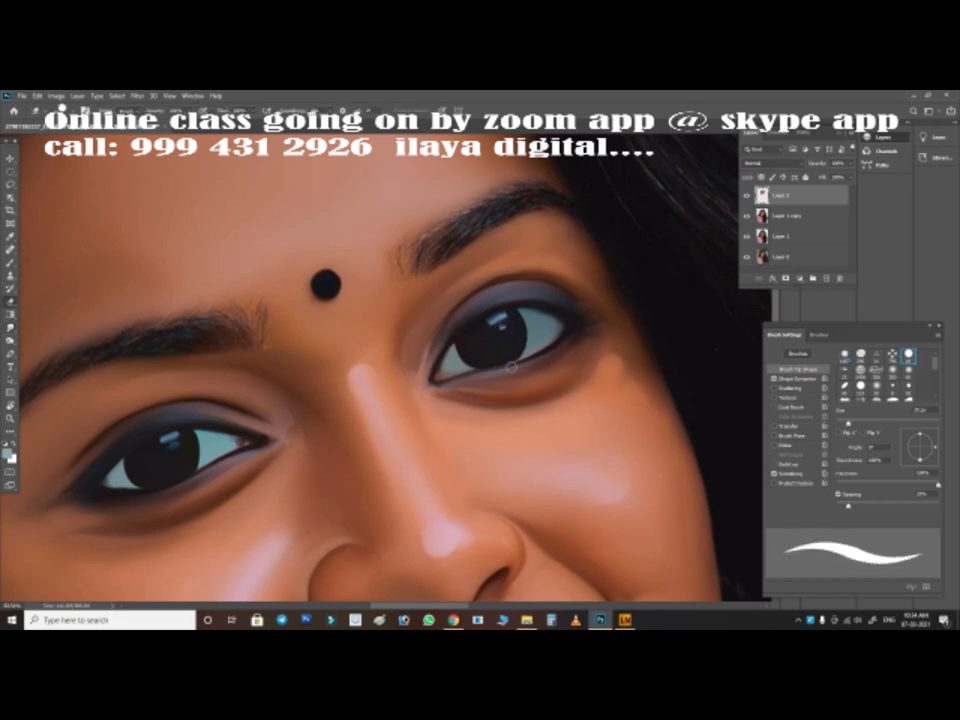
Zoom back in and bring up the preference categories
scroll(545, 345, "up", 2)
scroll(545, 345, "up", 2)
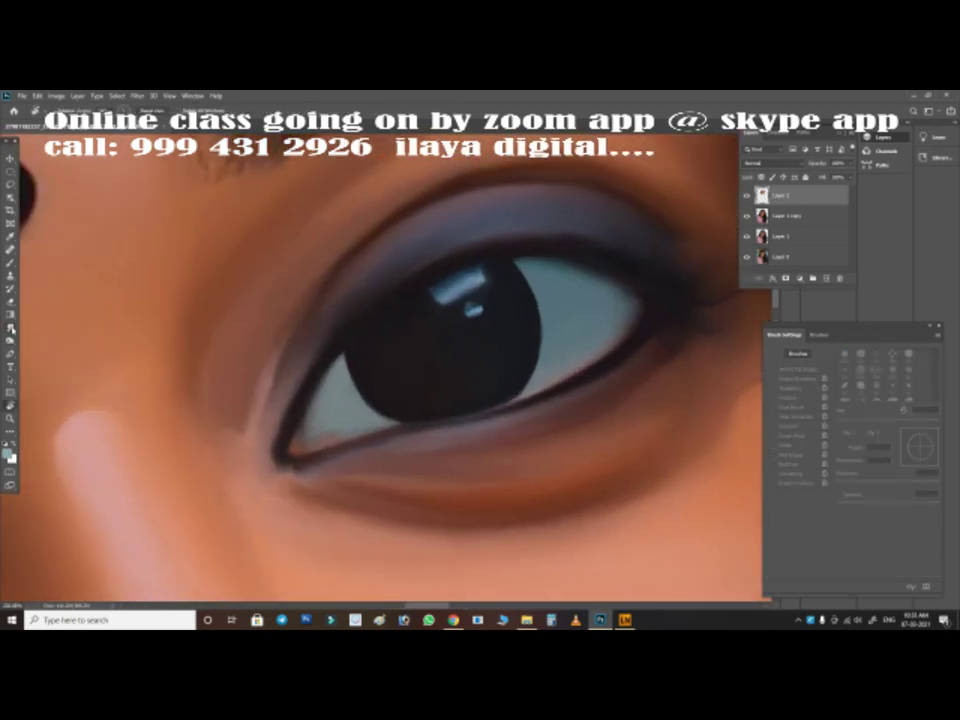
left_click(22, 96)
mouse_move(70, 474)
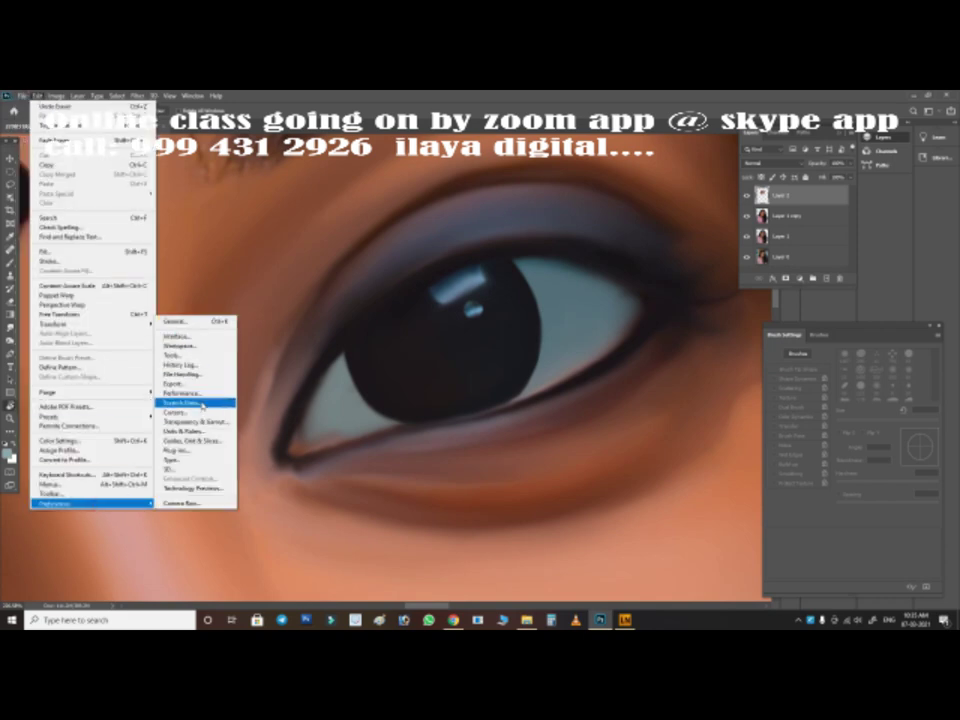
In Keyboard Shortcuts for Tools, assign R to the Smudge Tool, taking it from Rotate View
left_click(103, 477)
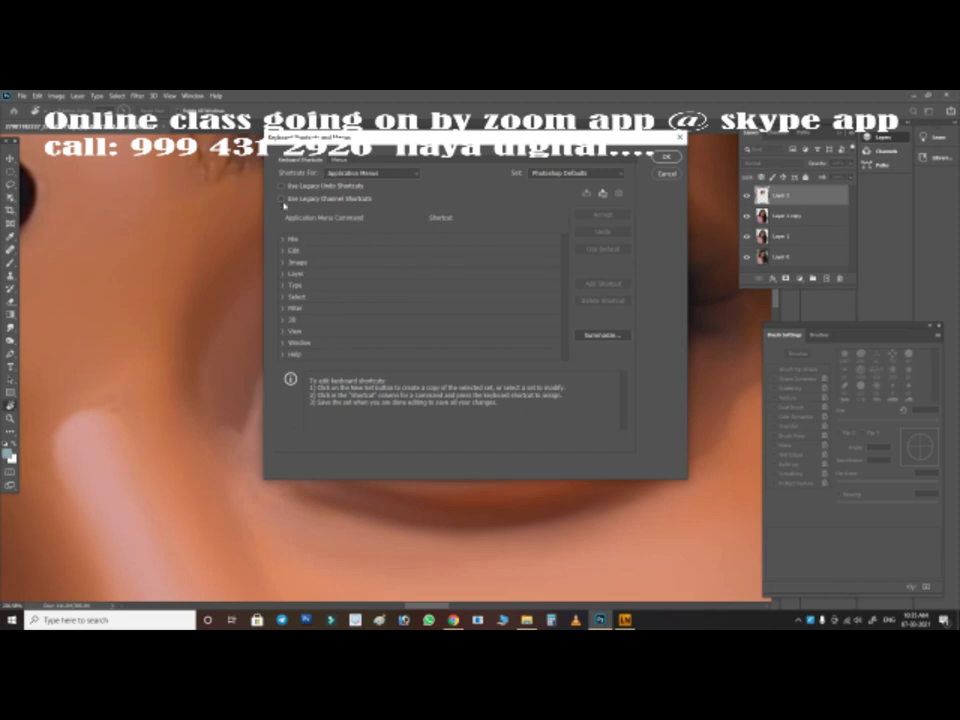
left_click(370, 173)
left_click(388, 173)
left_click(355, 207)
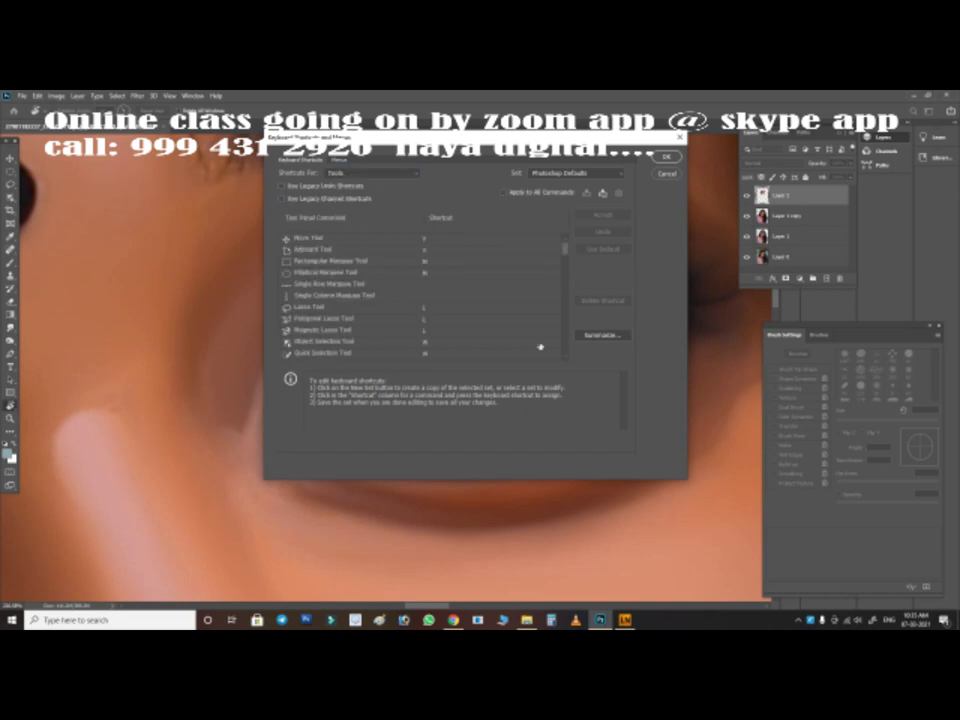
scroll(568, 285, "down", 3)
scroll(568, 285, "down", 3)
scroll(568, 285, "down", 3)
scroll(571, 297, "down", 3)
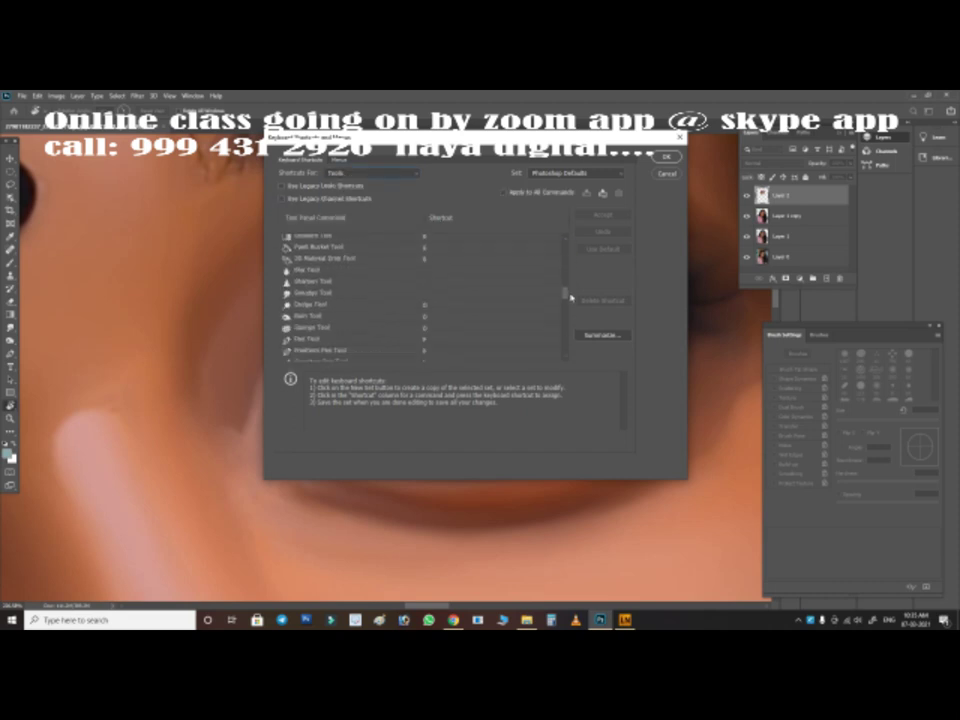
left_click(393, 292)
type("r")
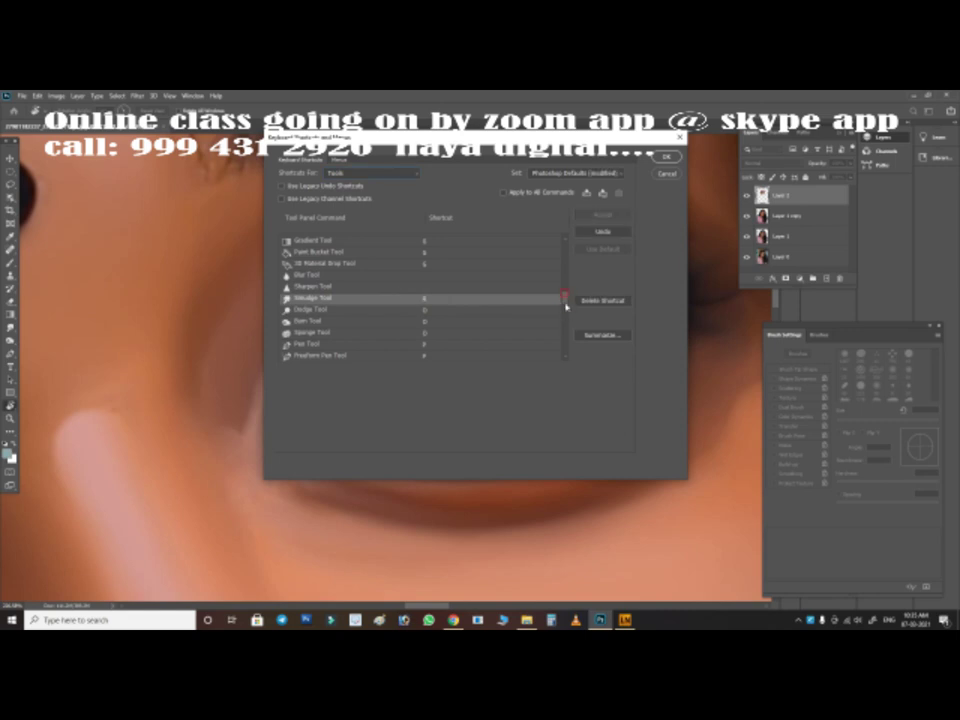
key("Return")
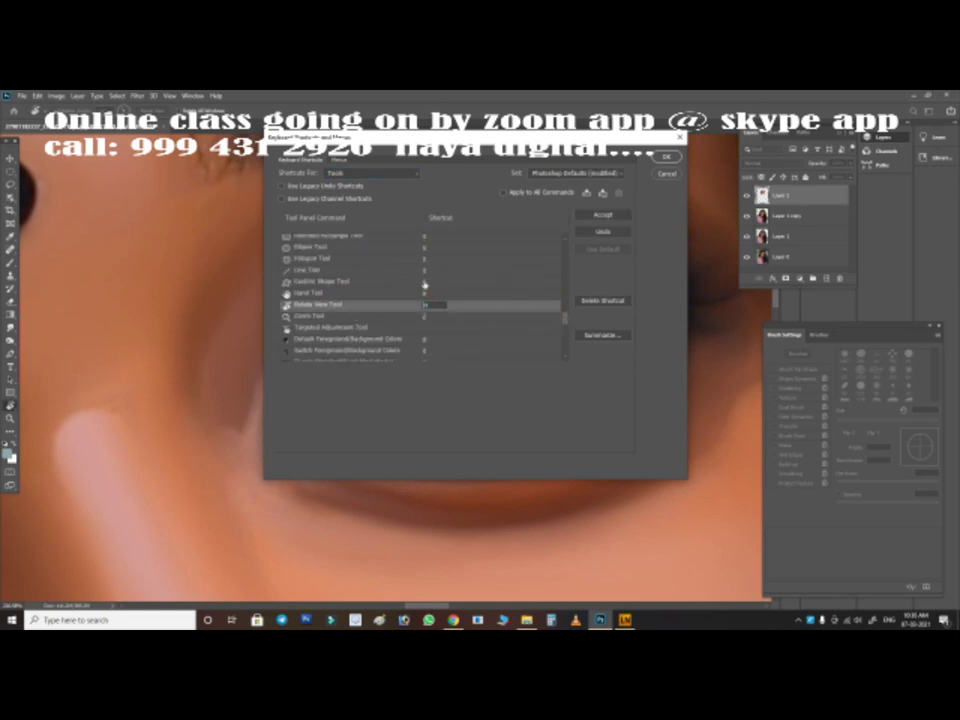
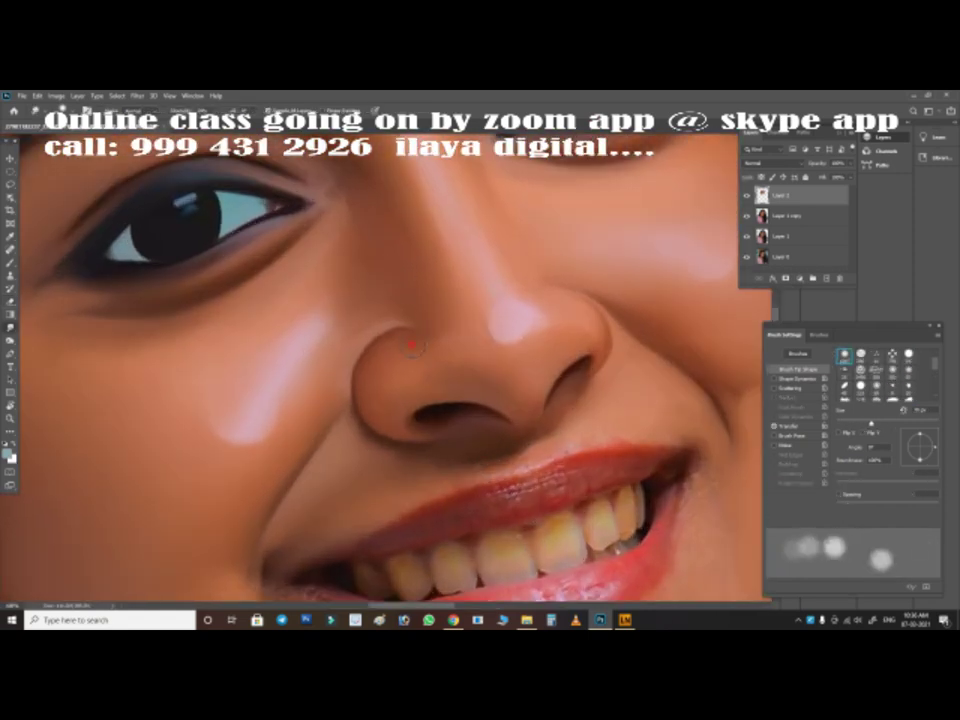
Shrink the brush a notch, then enlarge it slightly for the nose highlight
key("[")
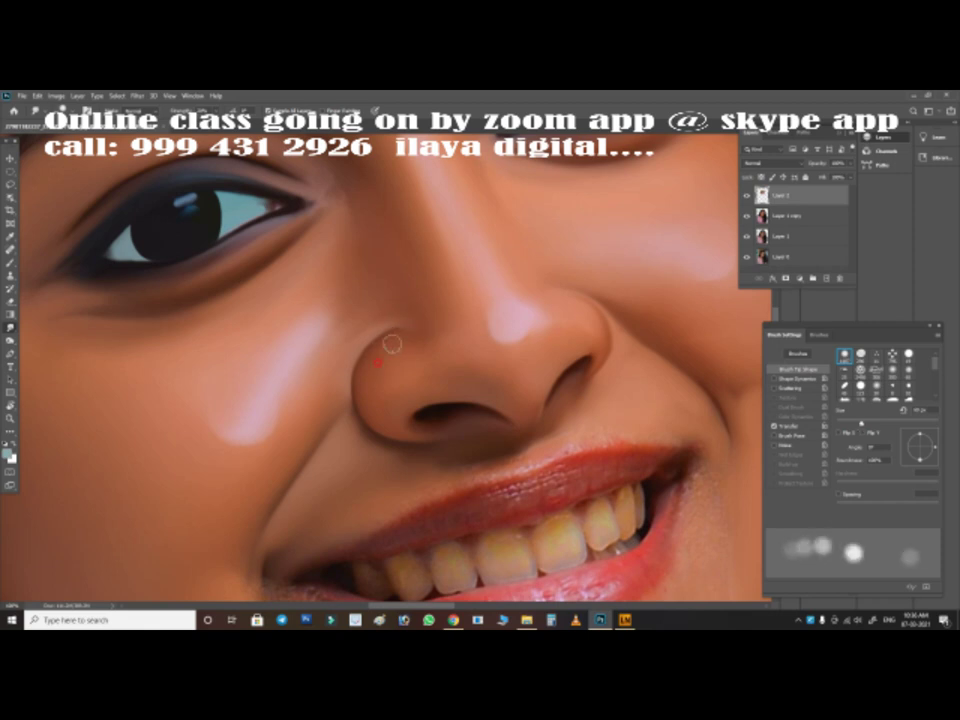
key("]")
Paint a soft pale pink stroke on the chin, then shrink the brush for the lip corner
left_click_drag(500, 345, 527, 369)
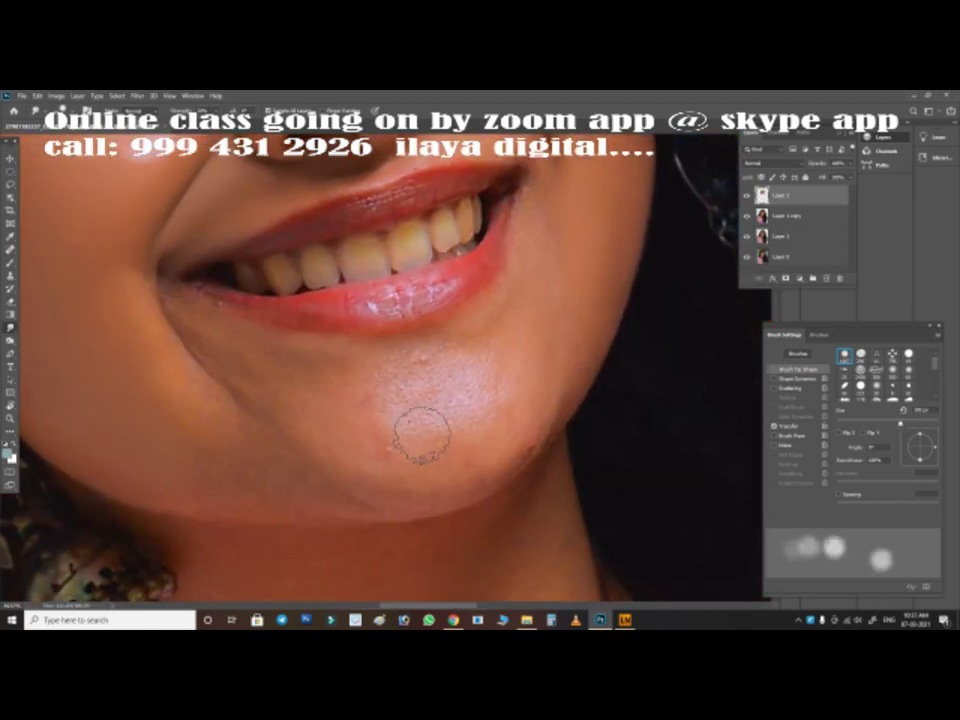
mouse_move(422, 435)
left_mouse_down()
mouse_move(418, 401)
mouse_move(407, 429)
mouse_move(435, 448)
left_mouse_up()
key("bracketleft")
key("bracketleft")
key("bracketleft")
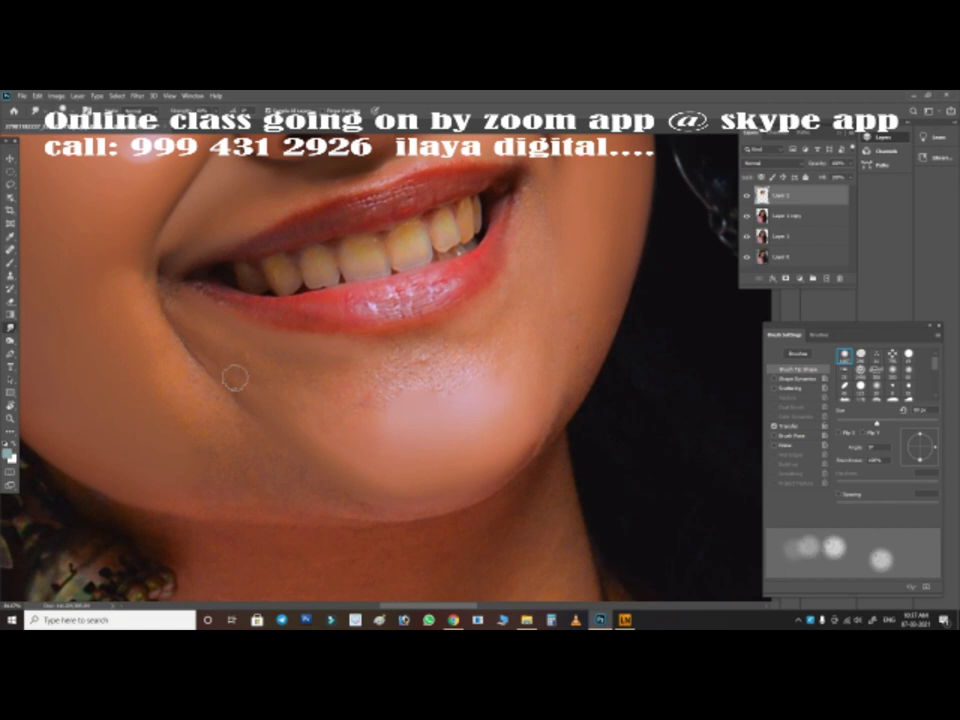
key("bracketleft")
key("bracketleft")
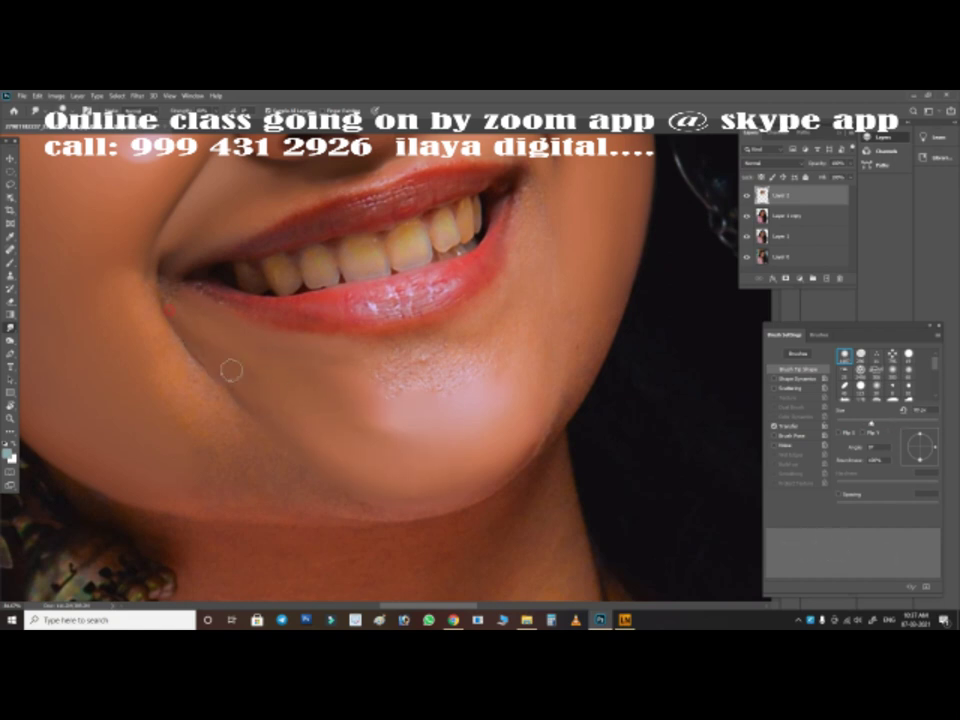
key("bracketright")
key("bracketright")
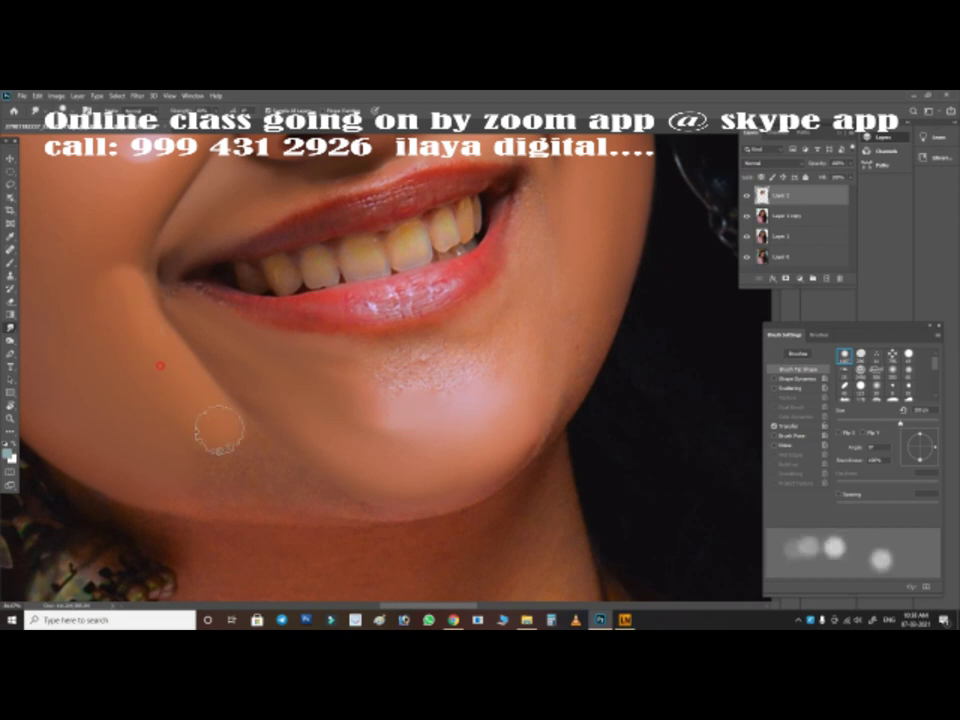
key("bracketleft")
key("bracketleft")
key("bracketleft")
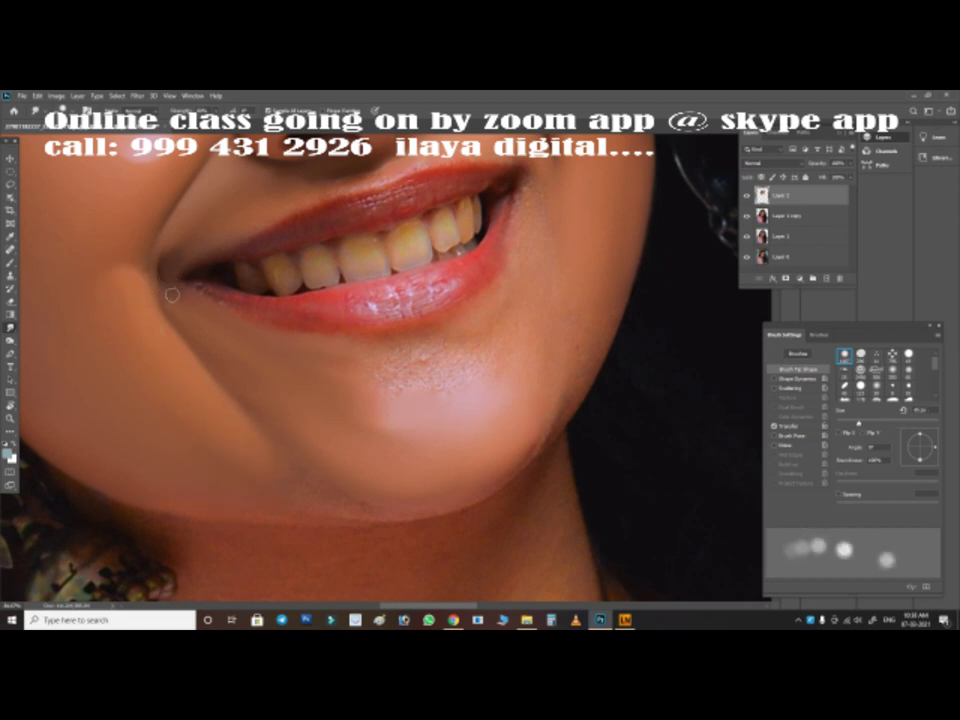
Paint a broad bright pink highlight across the chin with a slightly larger brush
key("bracketright")
scroll(184, 280, "down", 3)
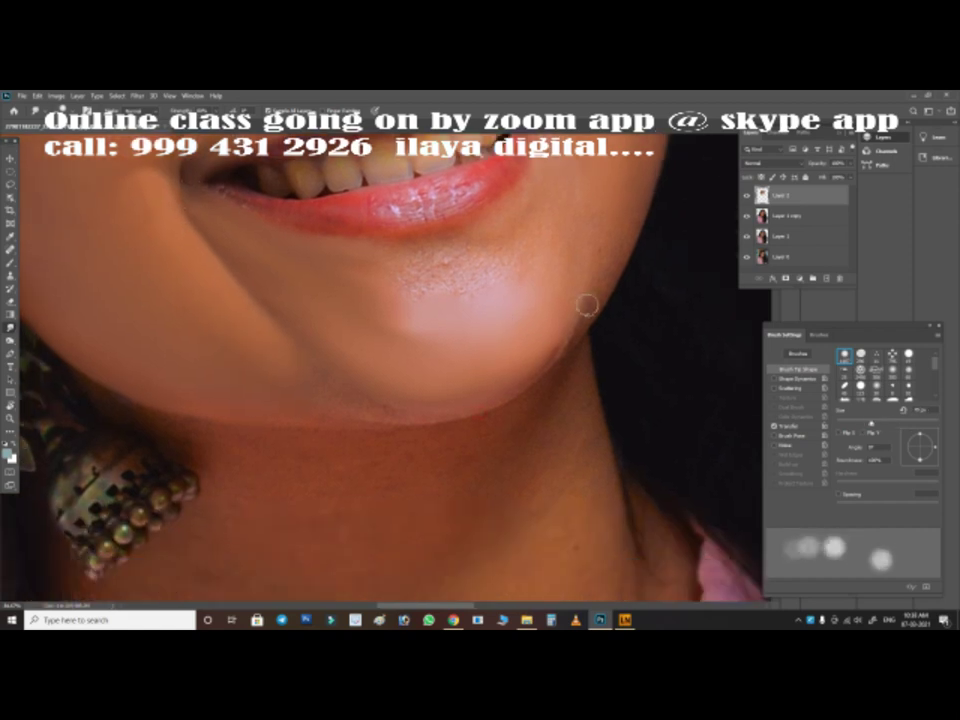
scroll(392, 413, "up", 6)
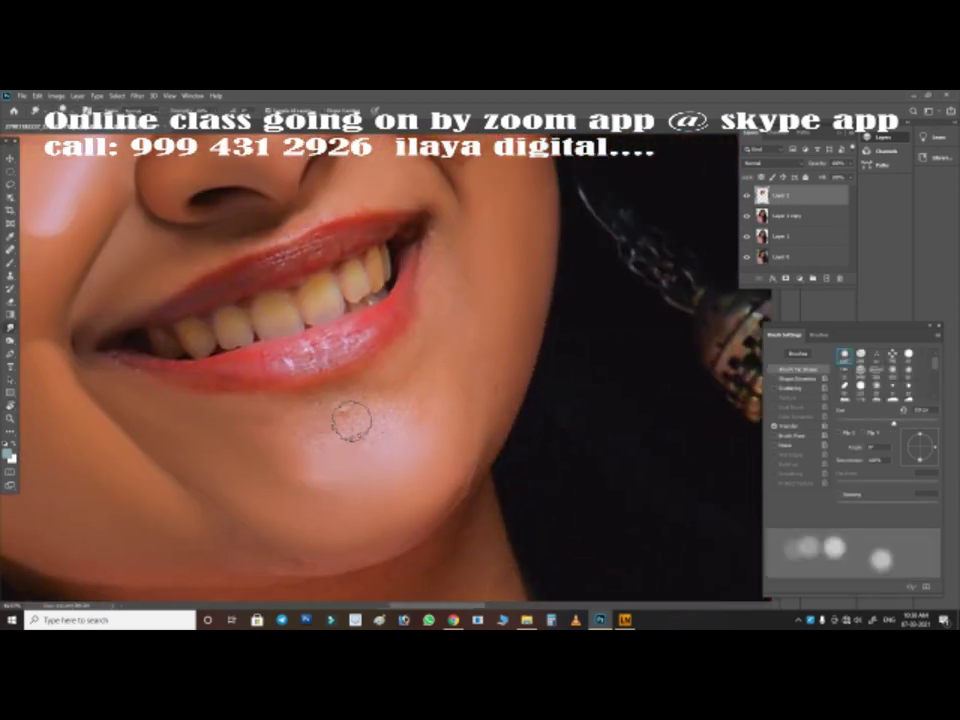
mouse_move(321, 450)
left_mouse_down()
mouse_move(390, 454)
mouse_move(300, 467)
mouse_move(351, 405)
left_mouse_up()
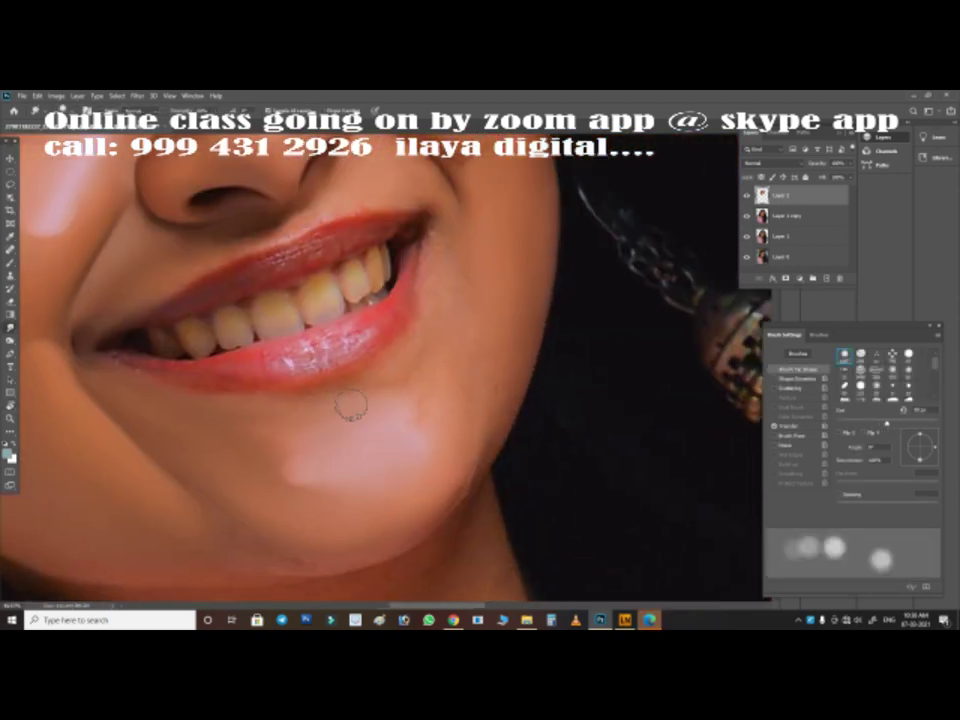
key("bracketleft")
key("bracketleft")
key("bracketright")
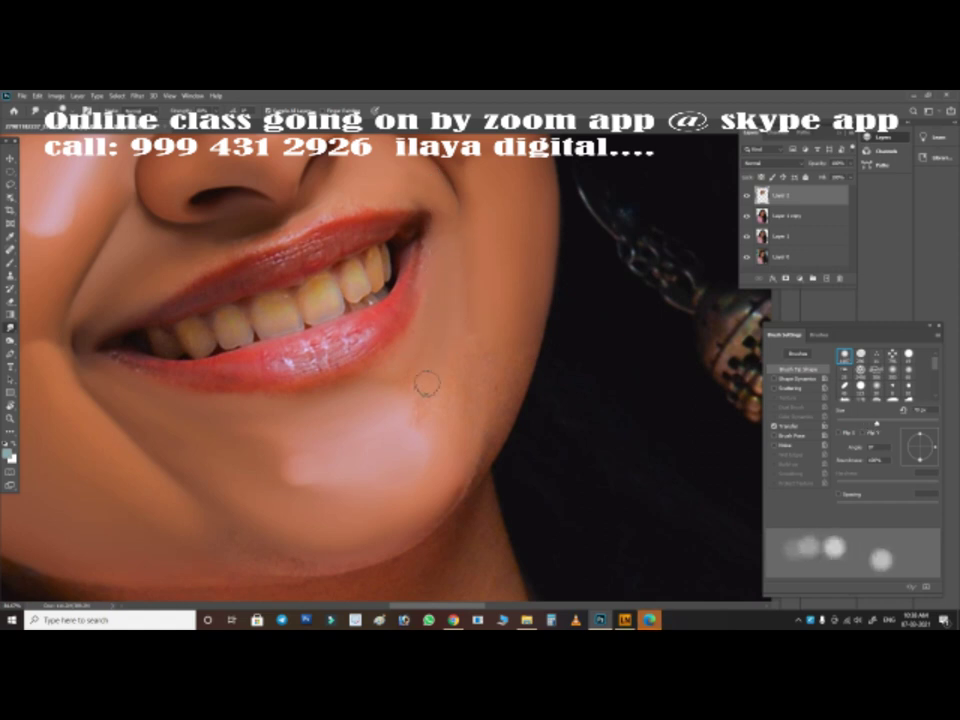
key("bracketright")
key("bracketright")
key("bracketright")
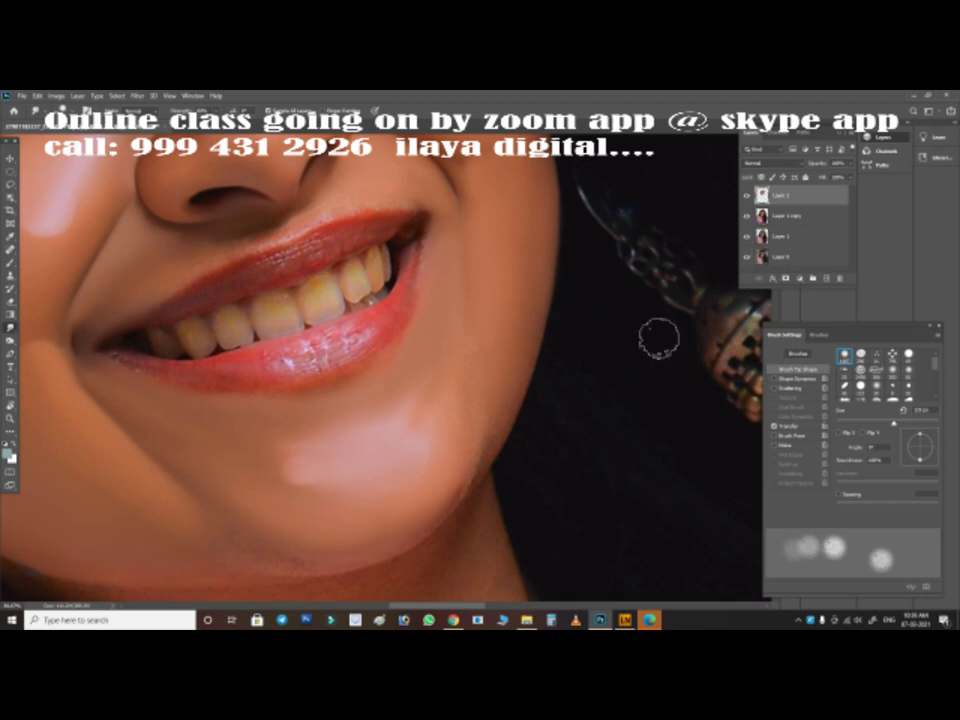
Zoom in on the mouth and shrink the brush to fit a single tooth
key("ctrl+minus")
key("ctrl+minus")
key("ctrl+minus")
key("ctrl+plus")
key("ctrl+plus")
key("ctrl+plus")
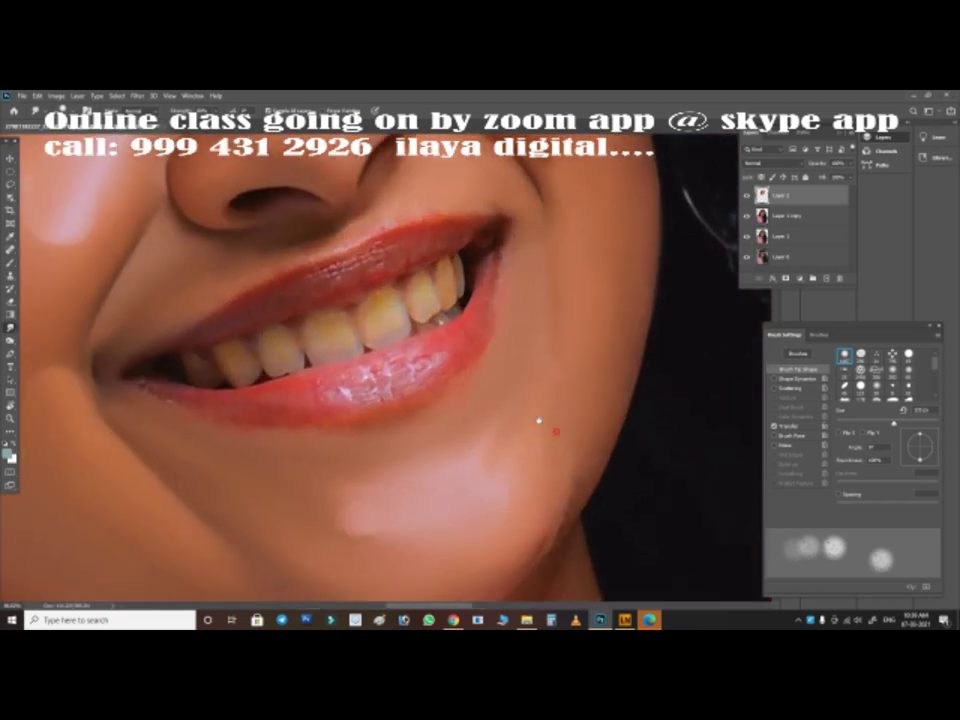
left_click_drag(540, 422, 488, 321)
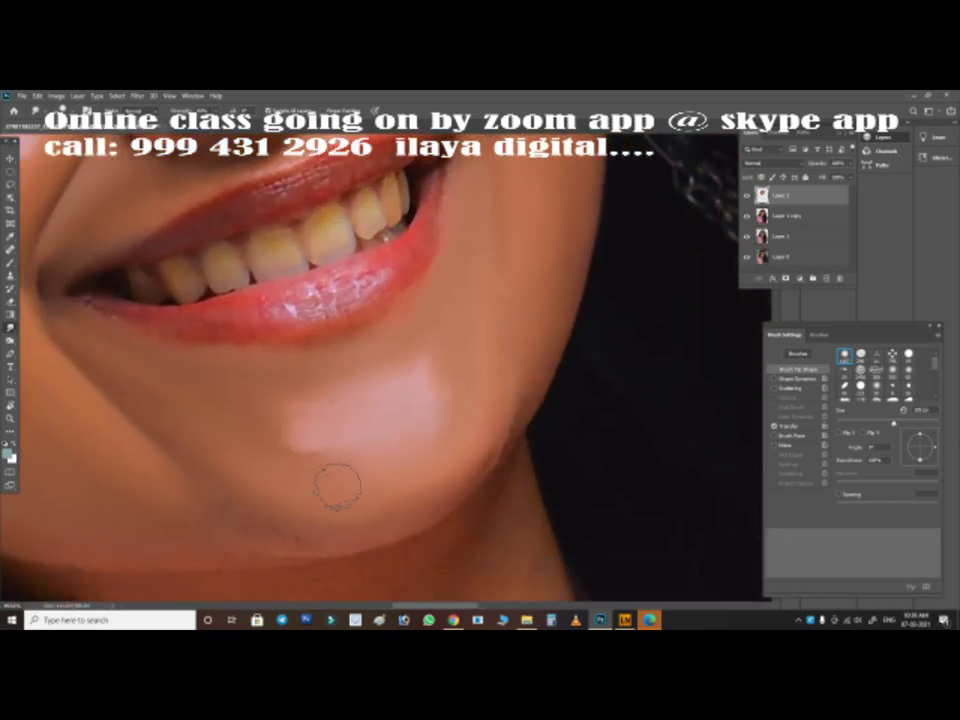
key("bracketleft")
key("bracketleft")
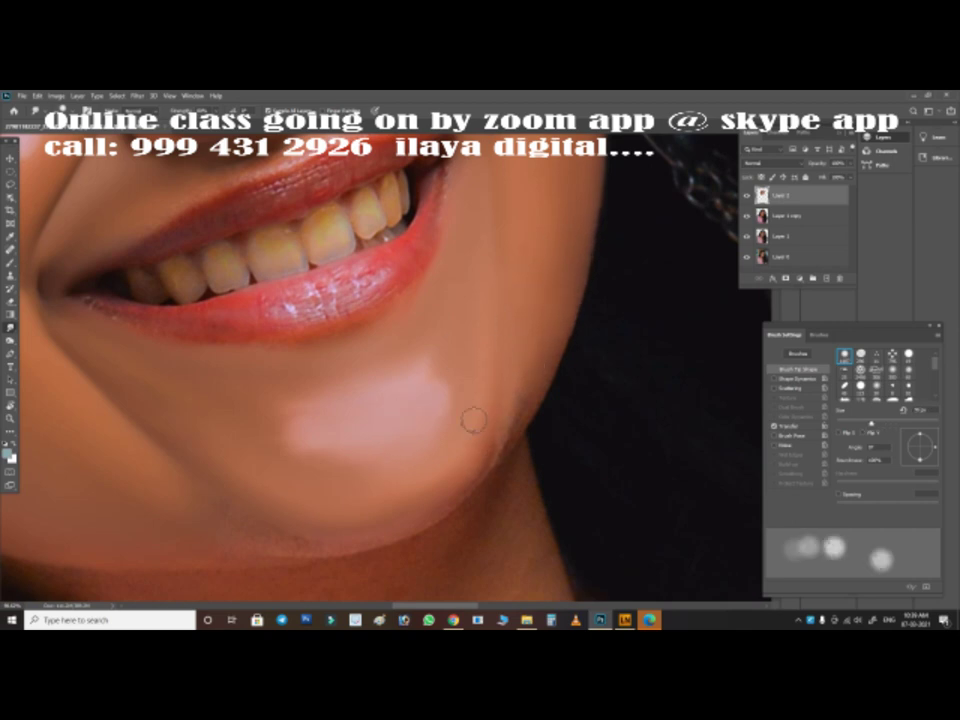
scroll(482, 297, "down", 3)
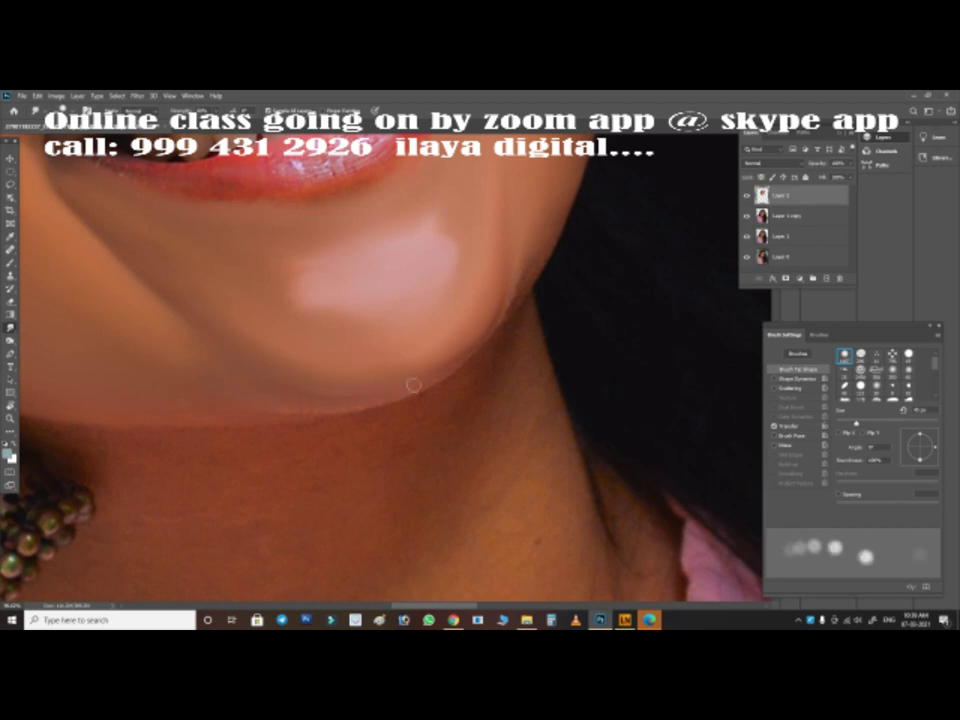
key("bracketright")
key("bracketright")
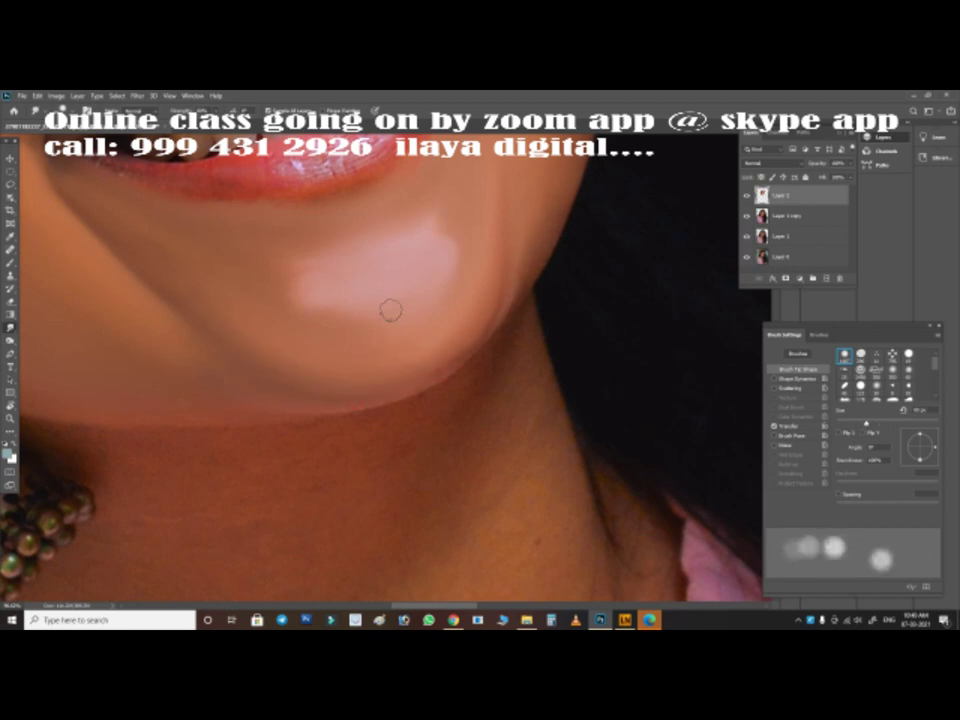
scroll(390, 310, "down", 3)
scroll(440, 400, "up", 2)
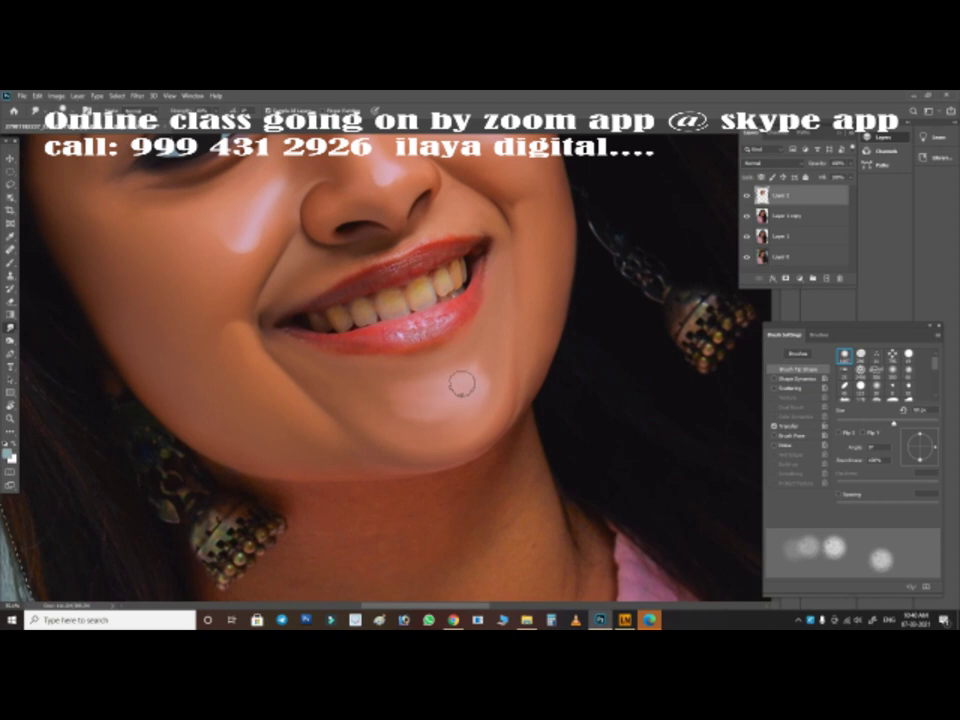
scroll(433, 340, "up", 2)
scroll(463, 375, "up", 1)
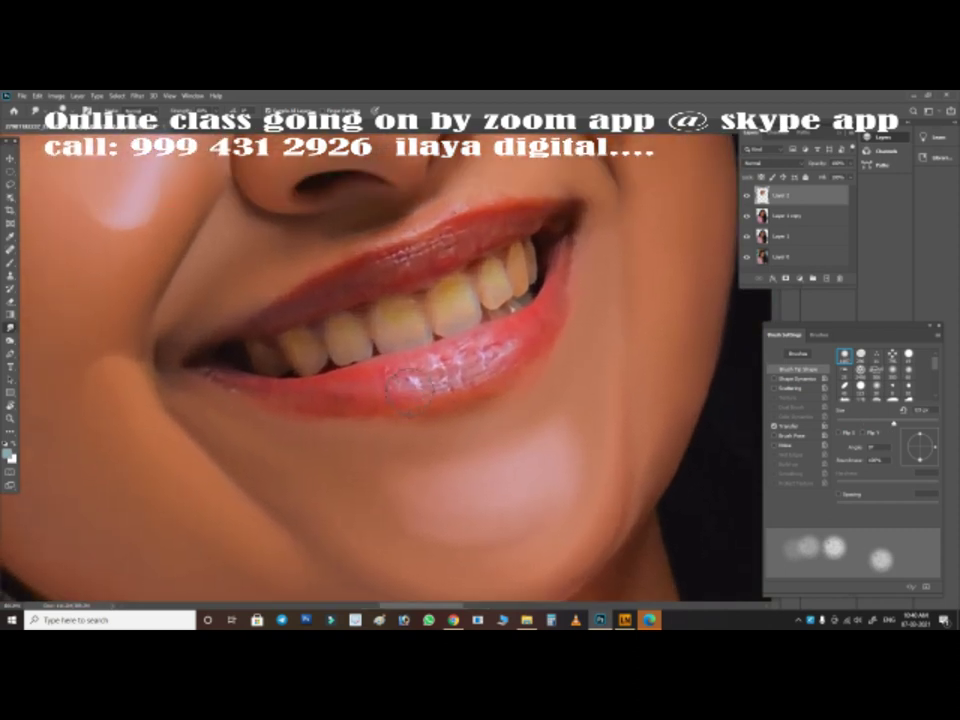
key("bracketleft")
key("bracketleft")
key("bracketleft")
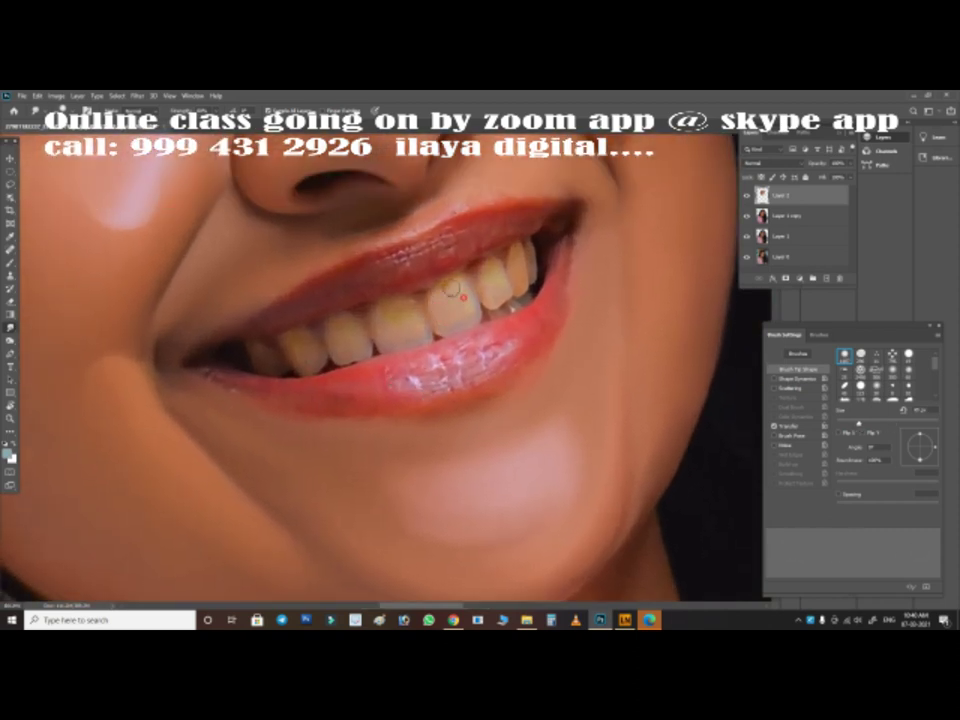
Pick a pale peach paint colour and dab it over the teeth's highlight dots
left_click(10, 452)
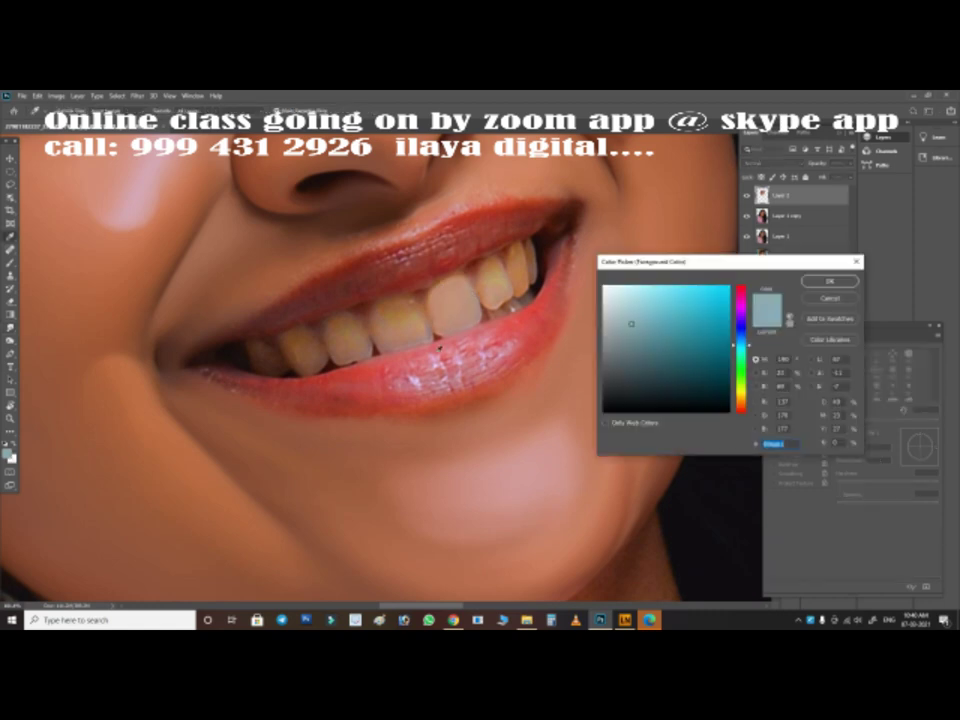
left_click(615, 294)
left_click(831, 279)
left_click(452, 286)
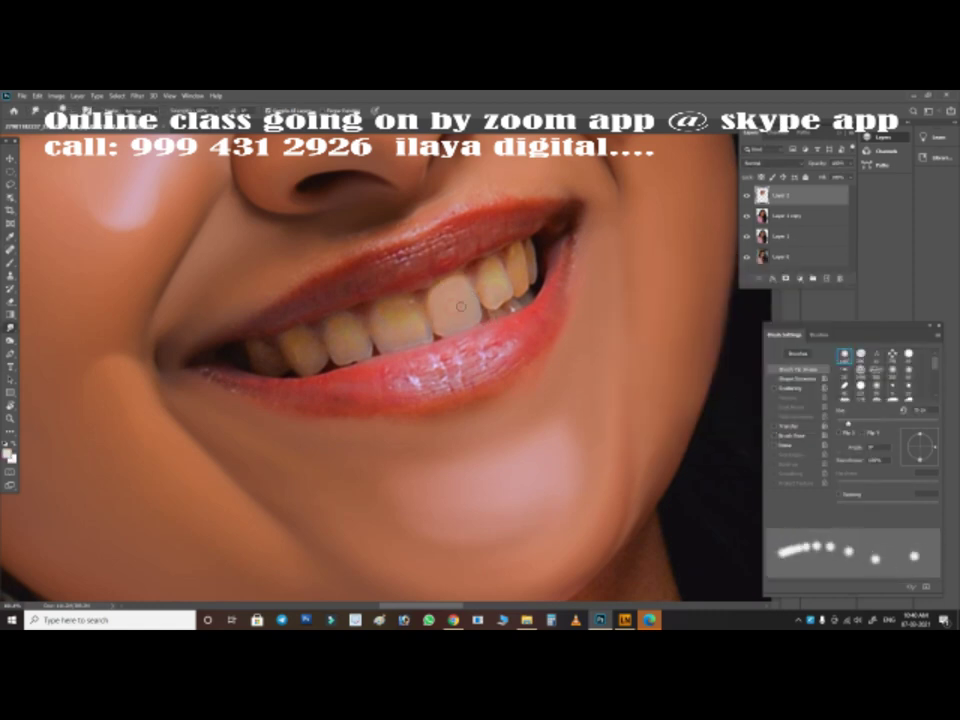
left_click(391, 309)
left_click(404, 321)
left_click(346, 335)
left_click(298, 347)
Turn on stroke fading and paint out the remaining white dots on the front and left teeth
left_click(774, 425)
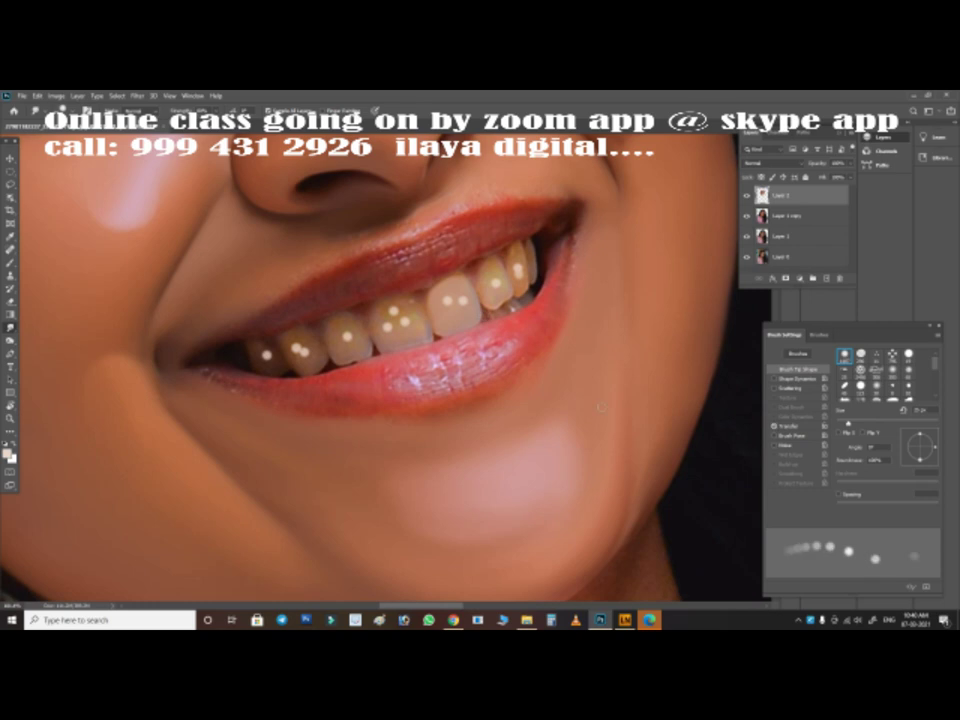
key("bracketright")
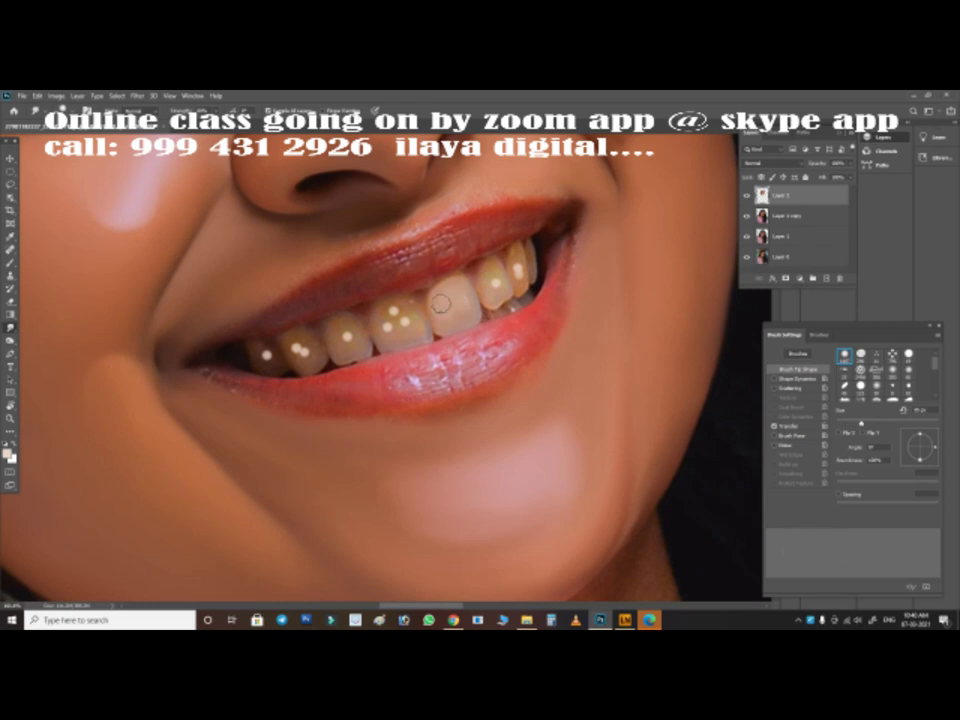
key("bracketleft")
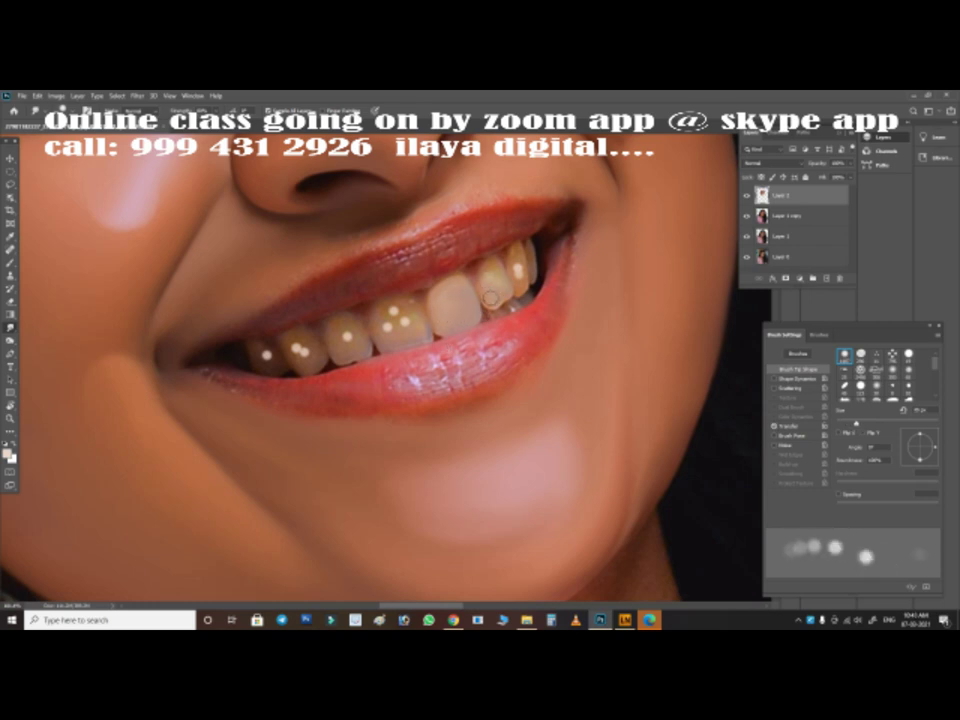
key("bracketleft")
key("bracketleft")
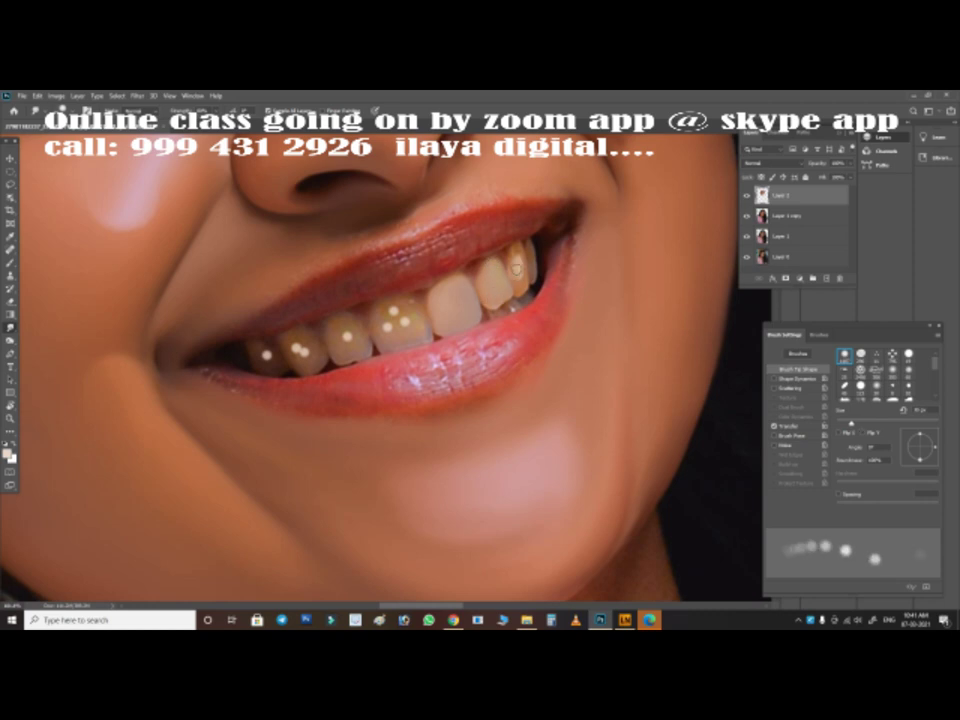
key("bracketright")
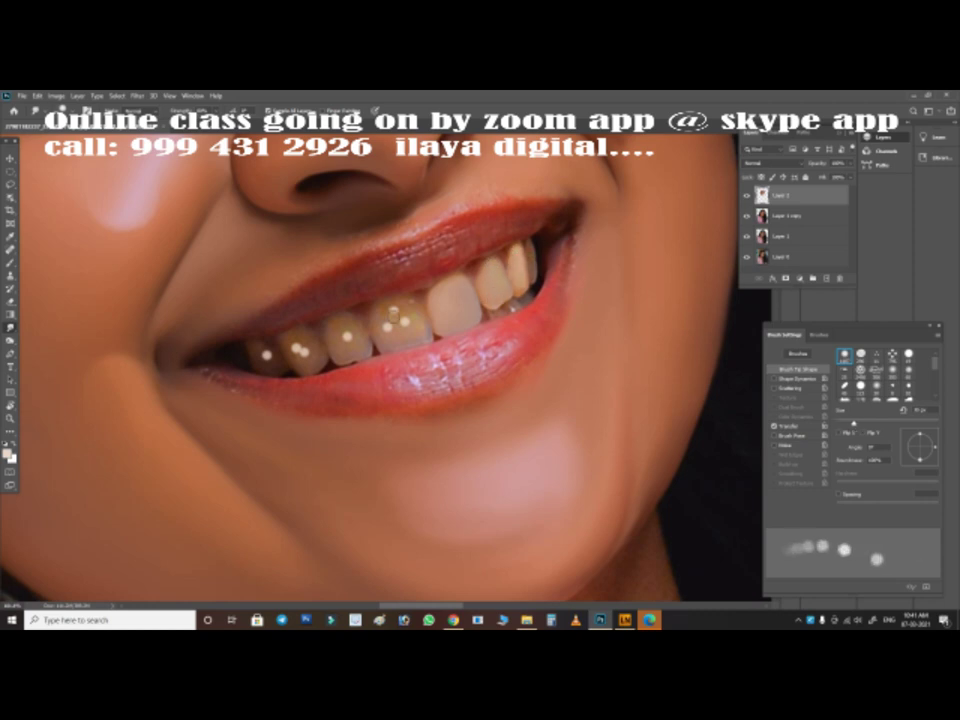
left_click_drag(405, 312, 380, 326)
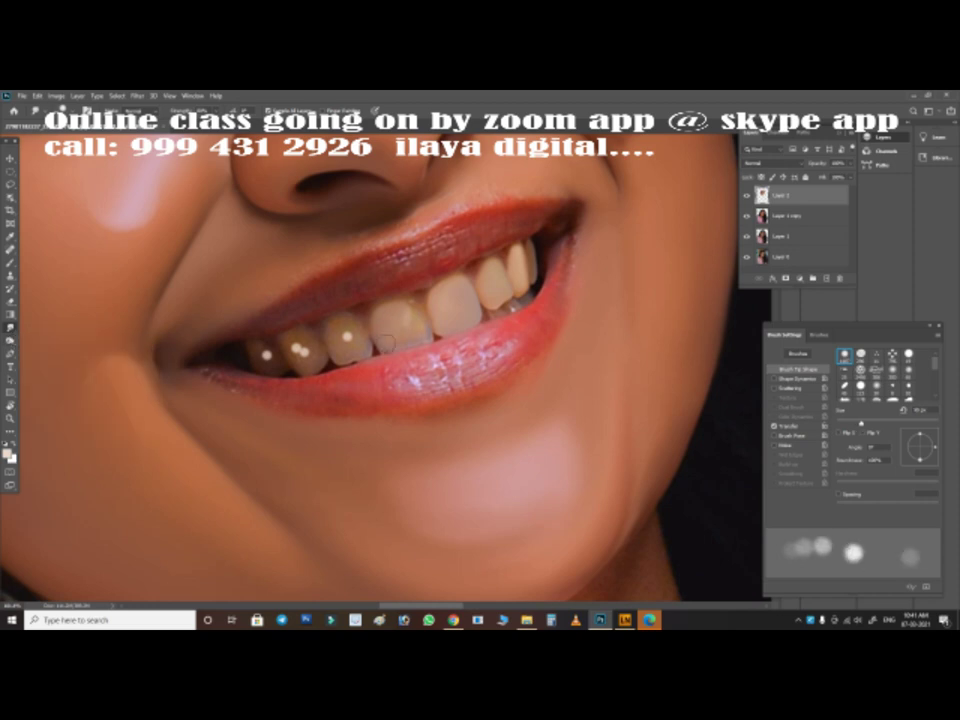
key("bracketleft")
left_click(344, 339)
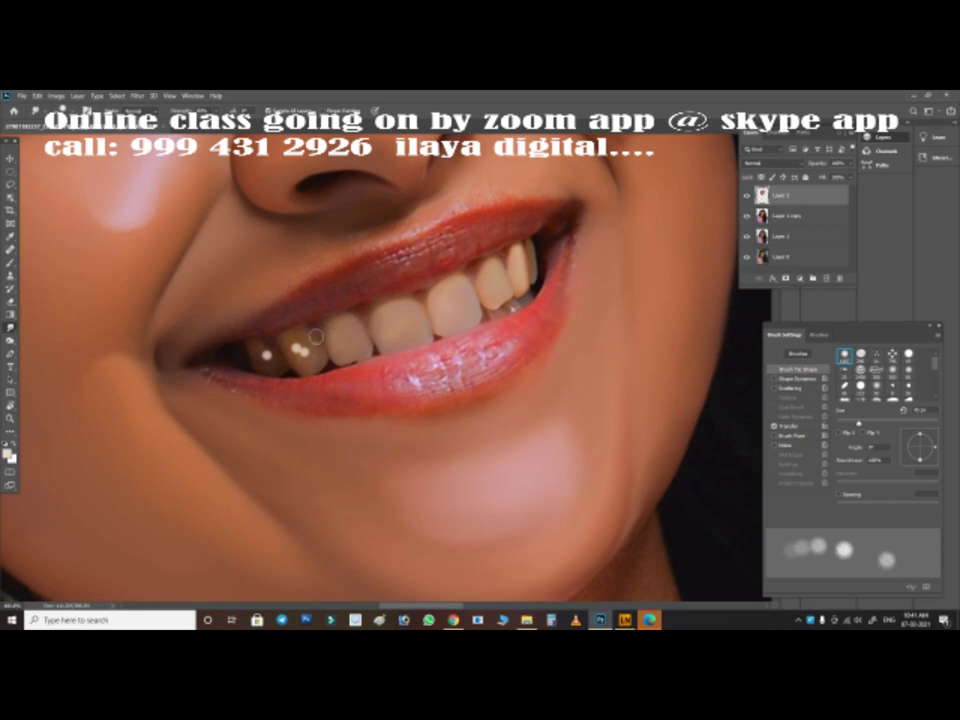
left_click(302, 351)
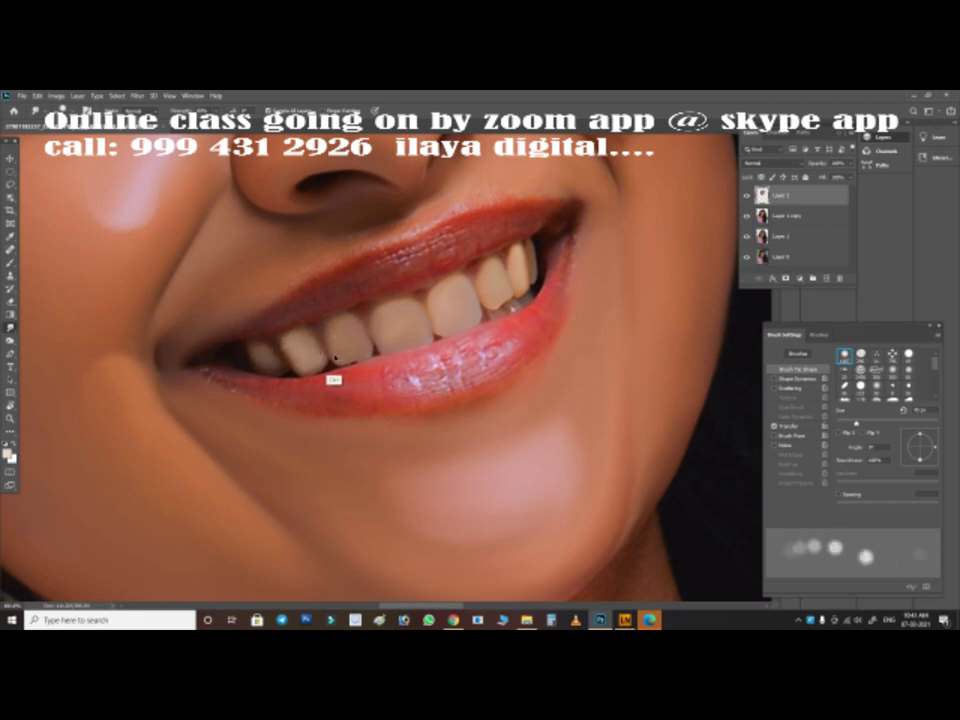
Switch to the Pen tool to outline the lips
key("p")
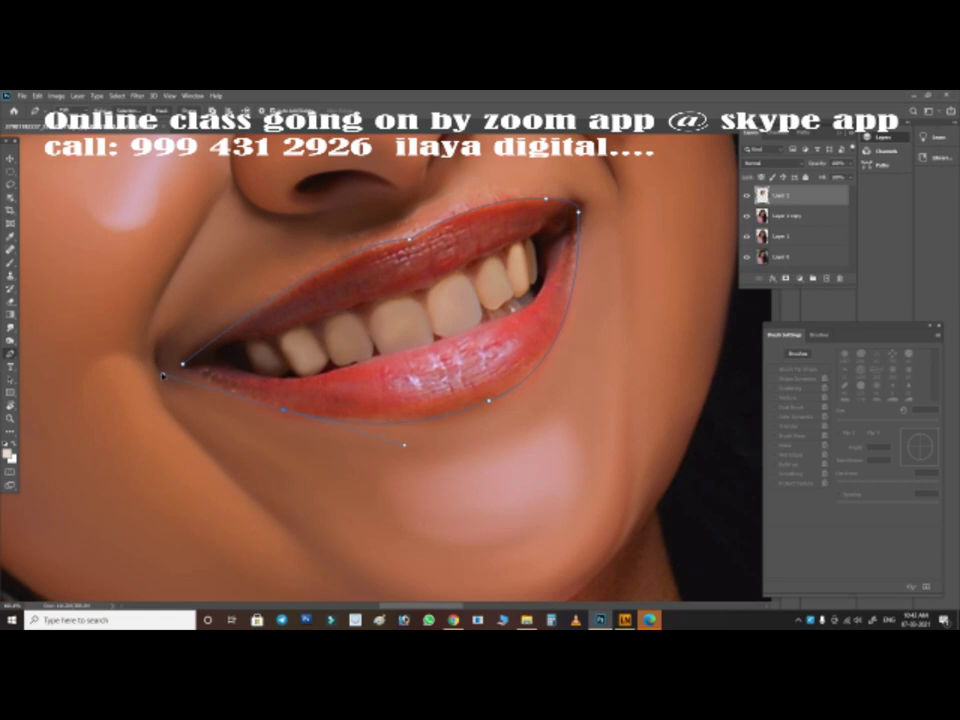
Load the lip path as a selection and brush the upper lip smooth
key("ctrl+Return")
key("b")
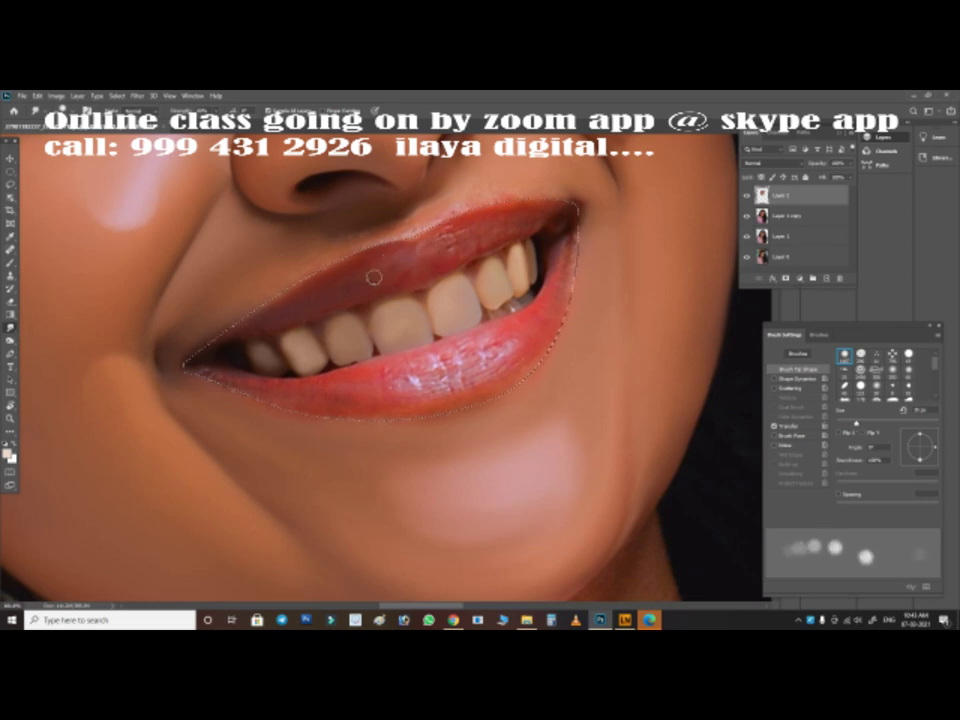
key("bracketright")
key("bracketright")
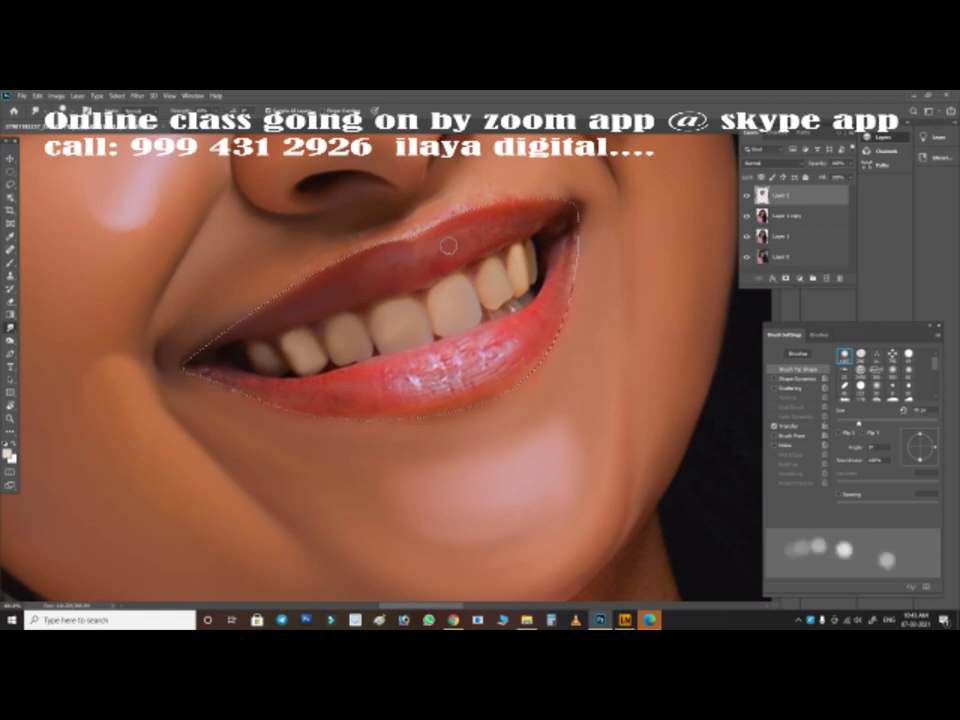
key("bracketleft")
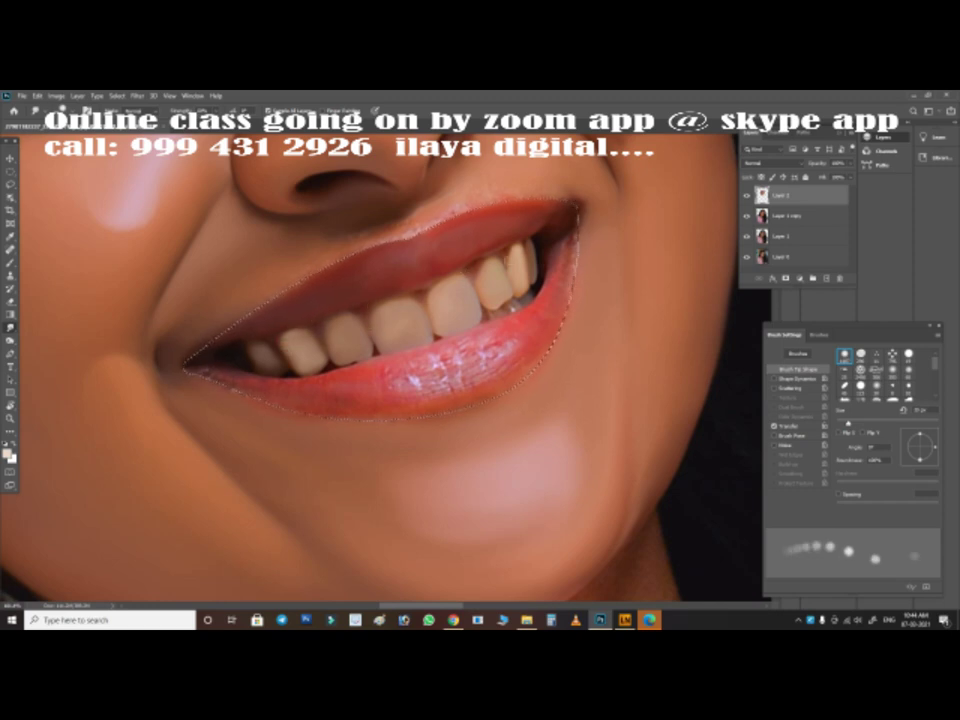
key("bracketright")
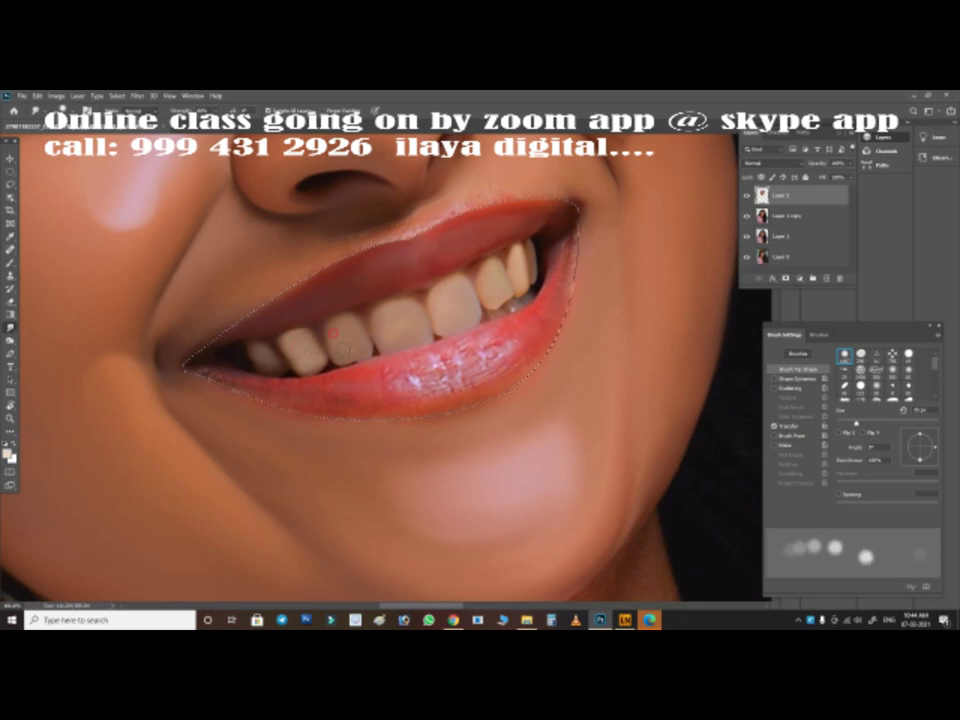
key("bracketright")
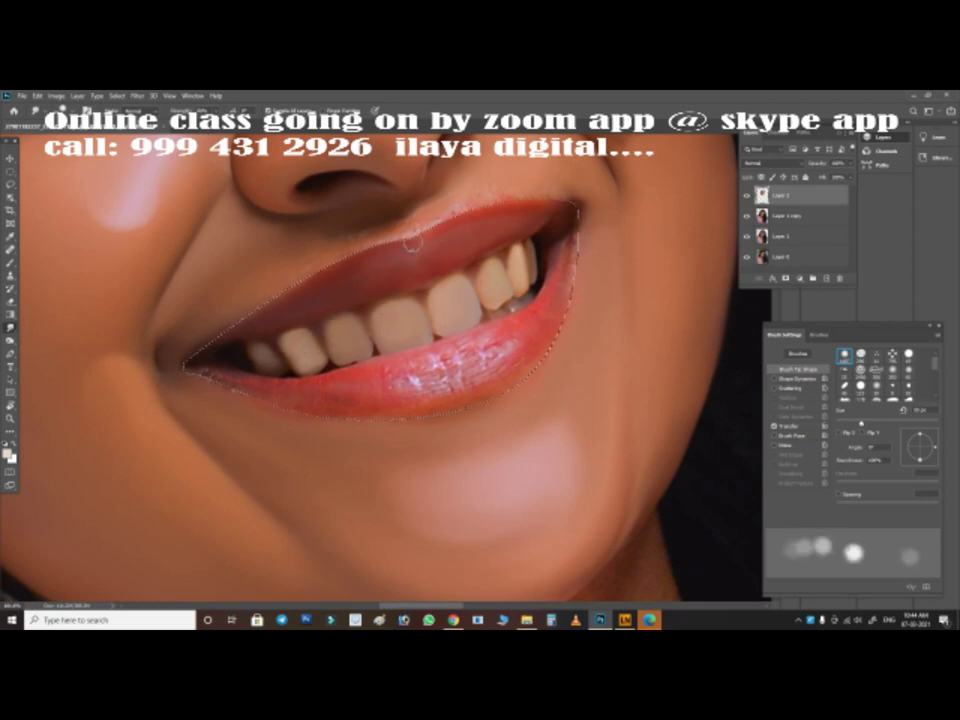
Blend the lower lip's white speckles into a soft pink gloss highlight
key("bracketleft")
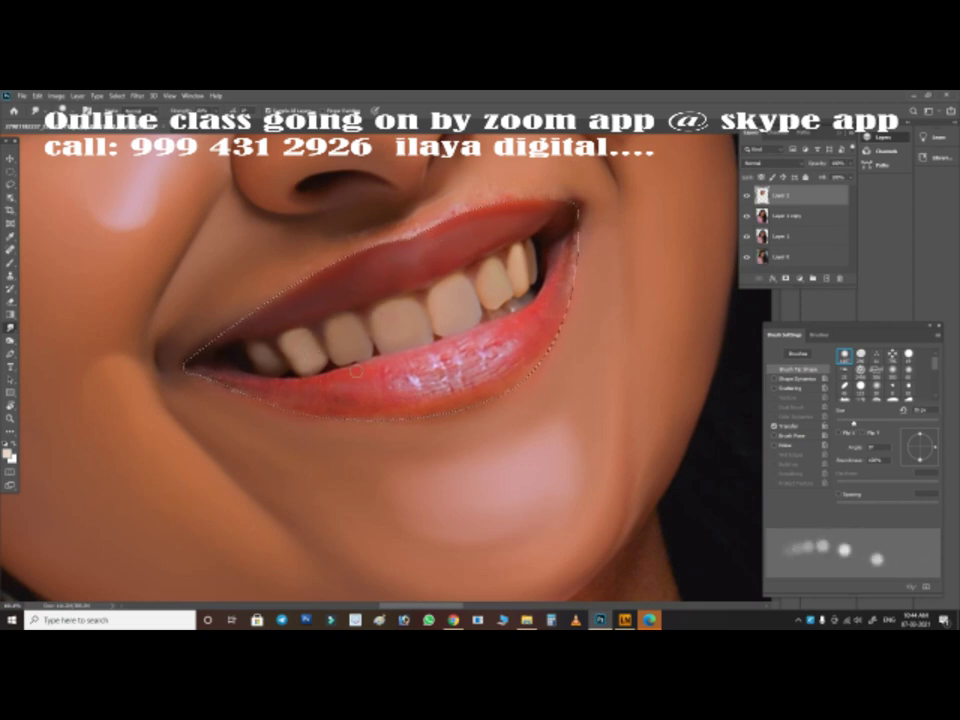
key("bracketright")
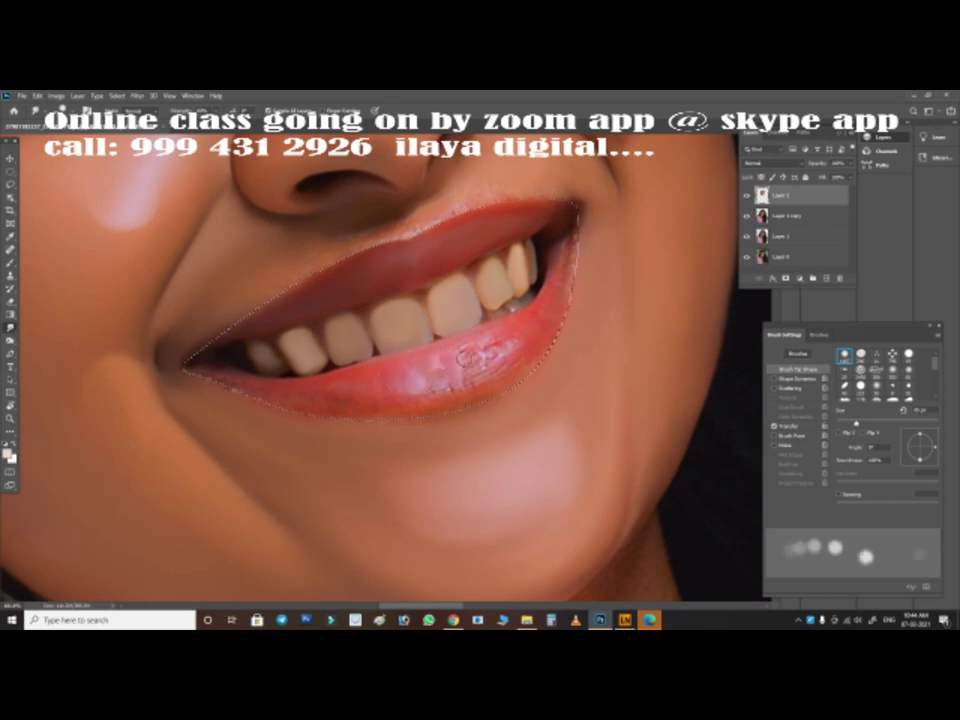
key("bracketleft")
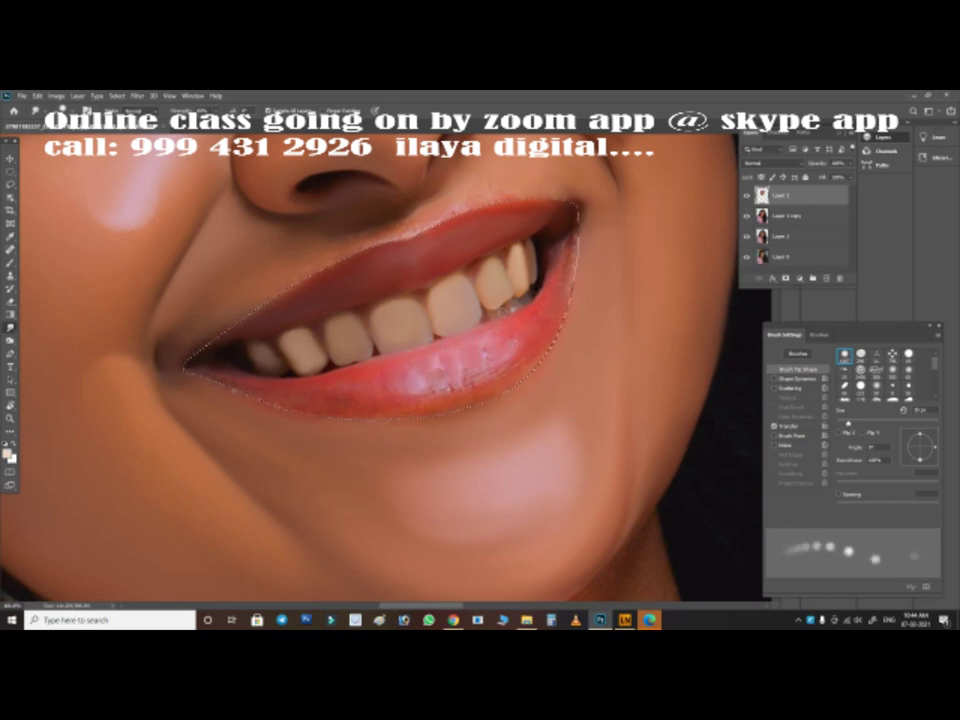
key("bracketright")
key("bracketright")
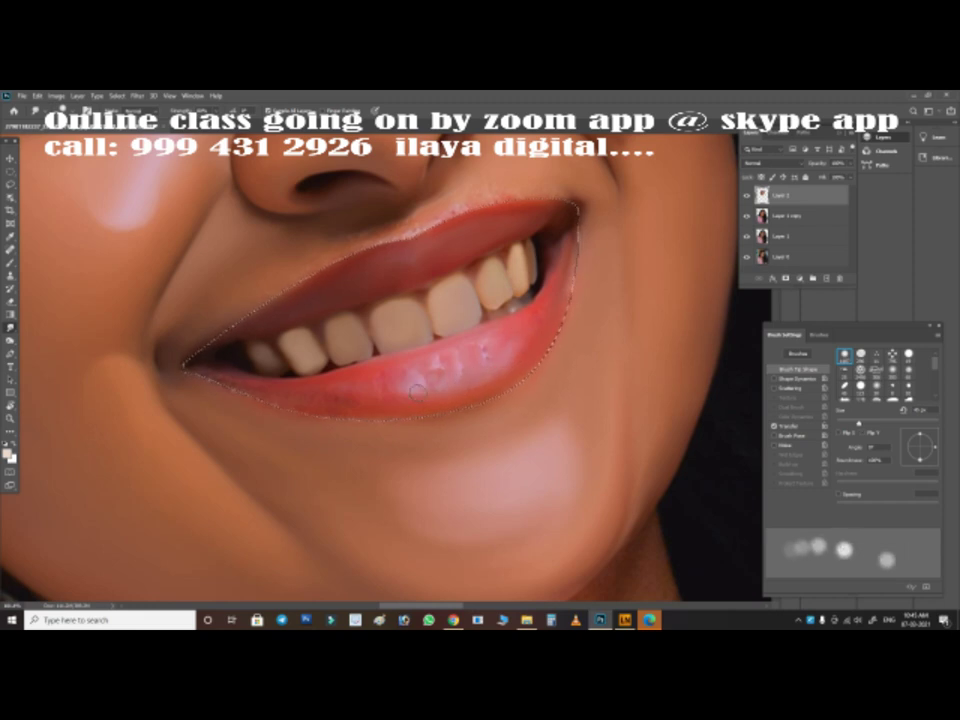
key("bracketright")
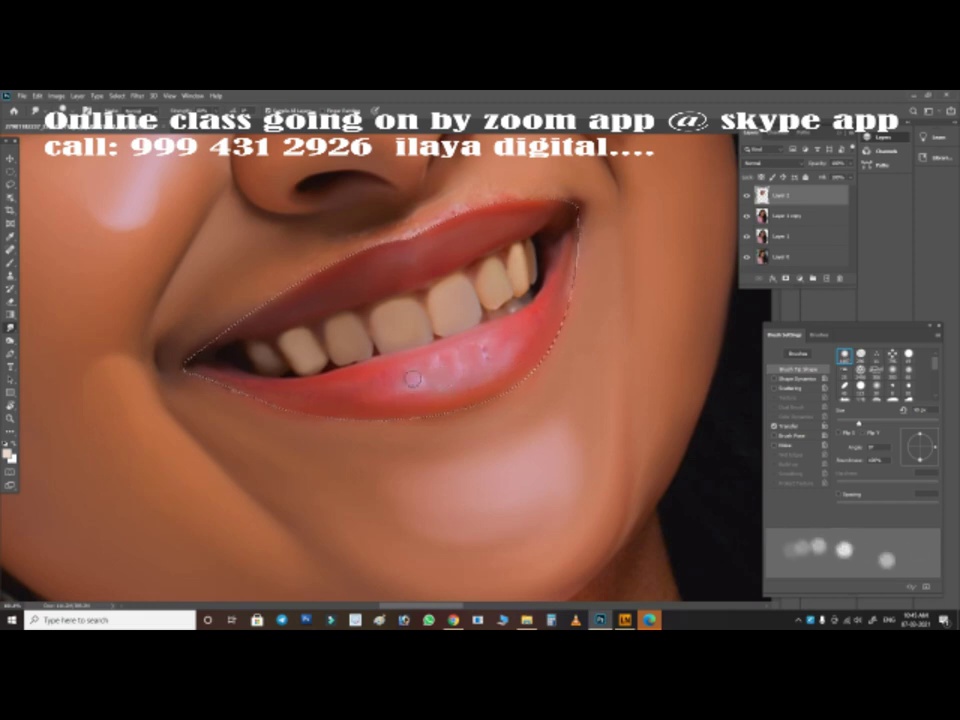
key("bracketleft")
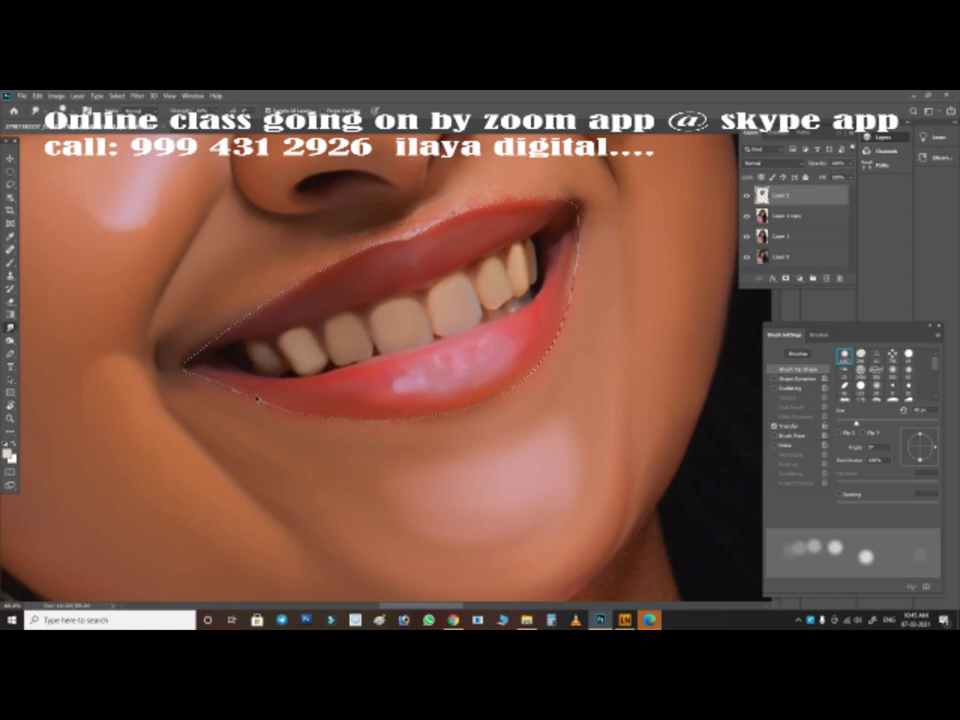
key("bracketright")
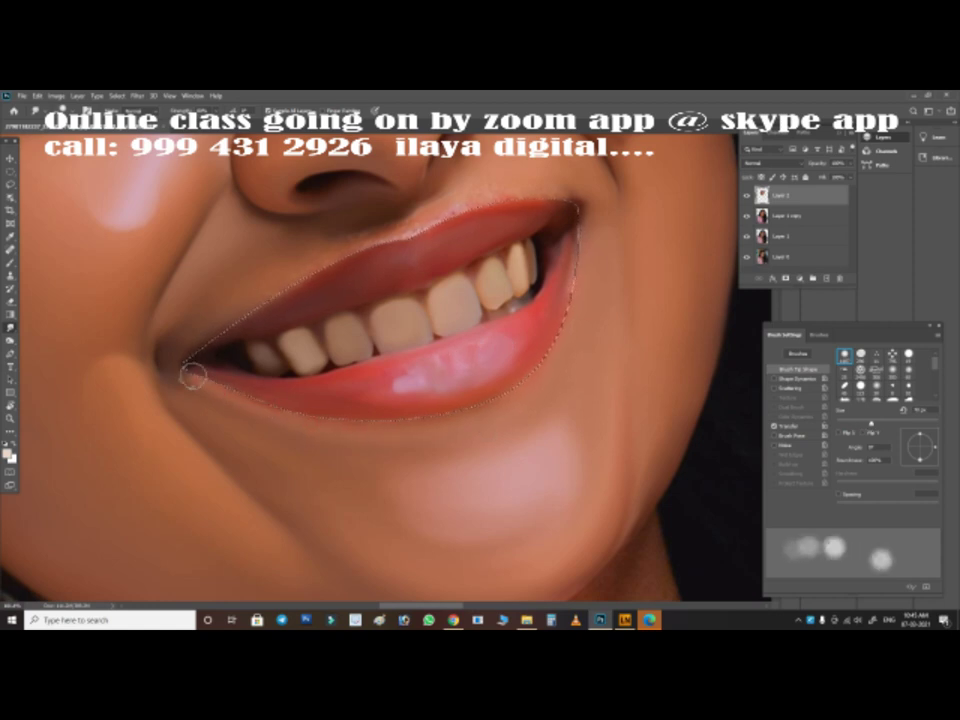
key("bracketright")
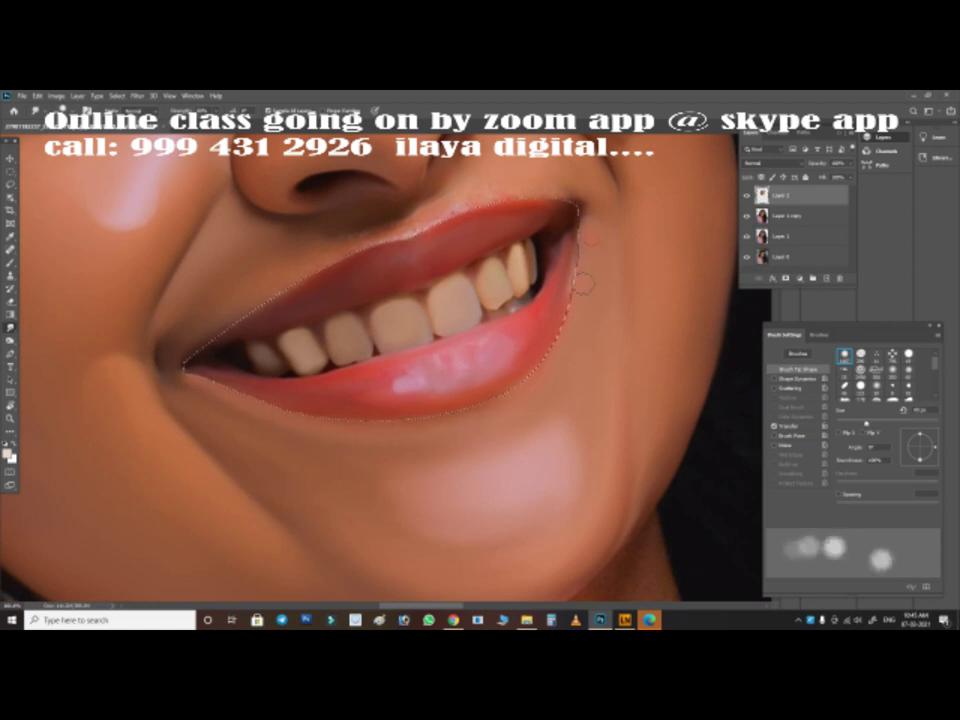
Paint a soft shadow at the right corner of the mouth
left_click_drag(482, 193, 489, 364)
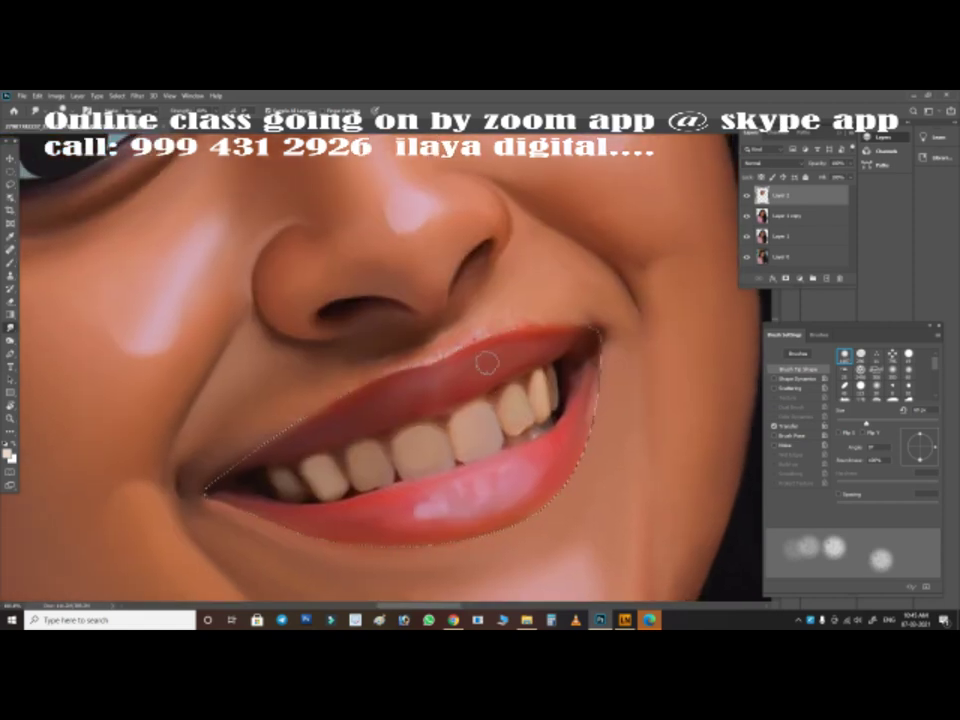
key("bracketleft")
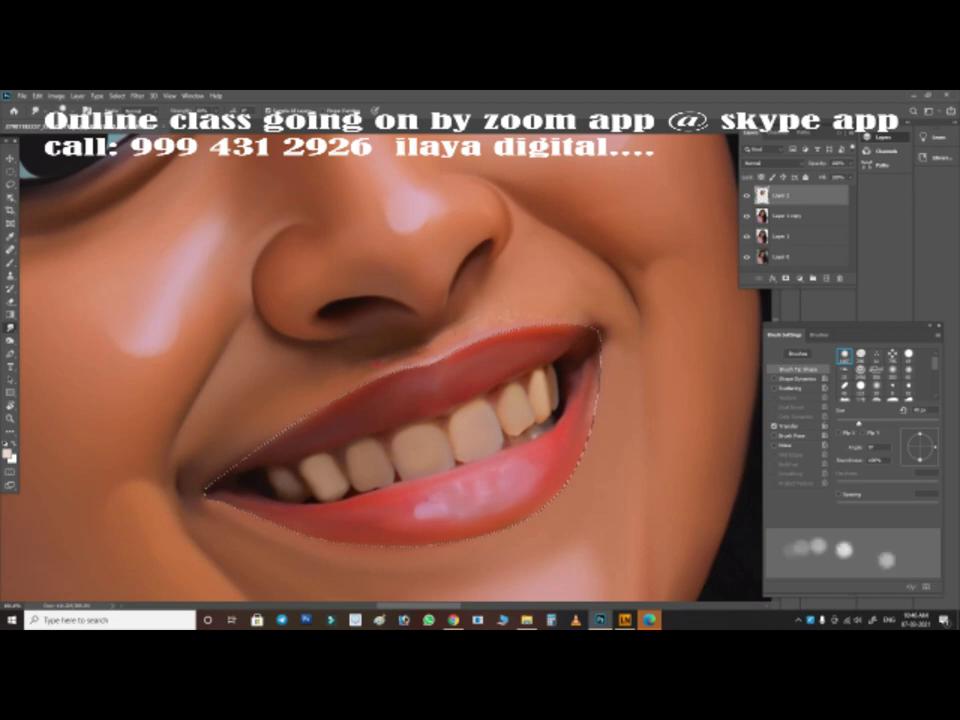
key("bracketright")
key("bracketright")
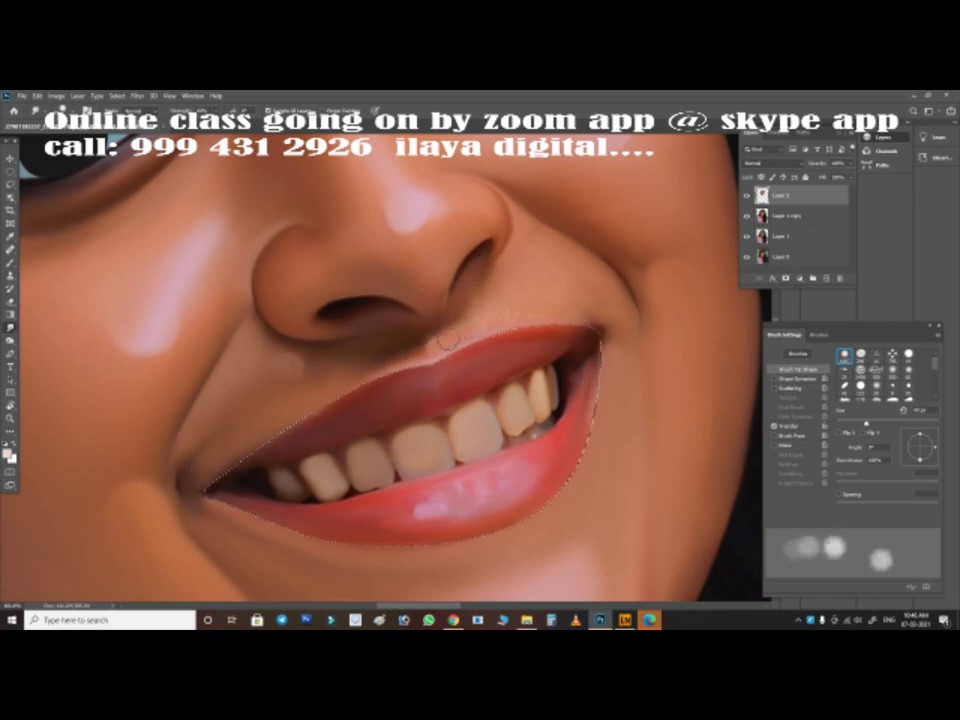
left_click_drag(588, 324, 565, 310)
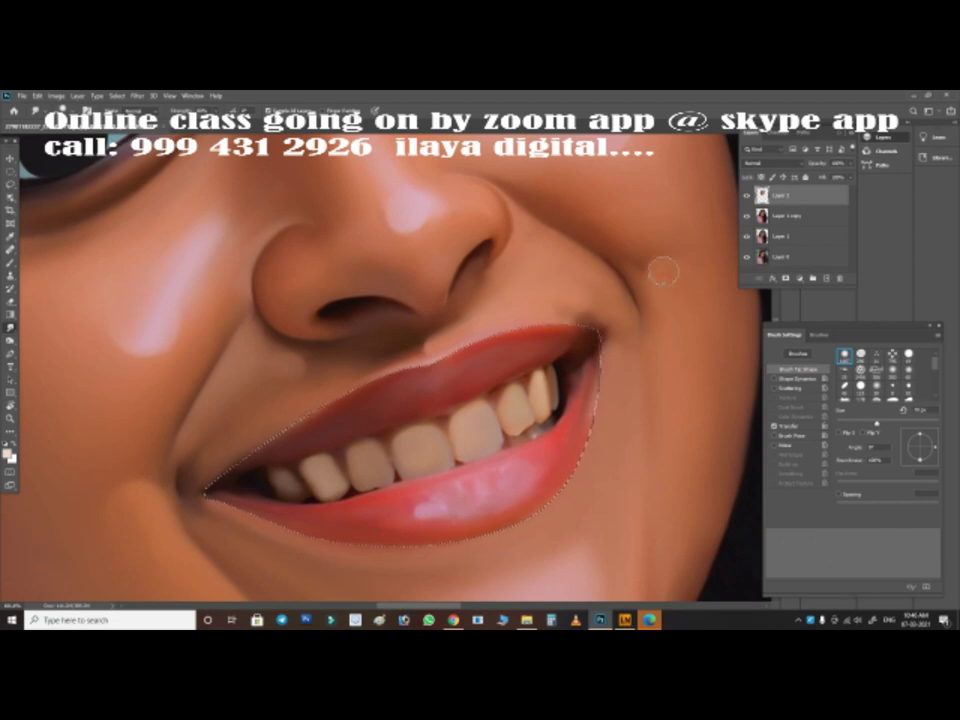
Deselect the lips and softly blend pinkish-red paint along the lip edges
key("ctrl+d")
left_click_drag(518, 413, 563, 333)
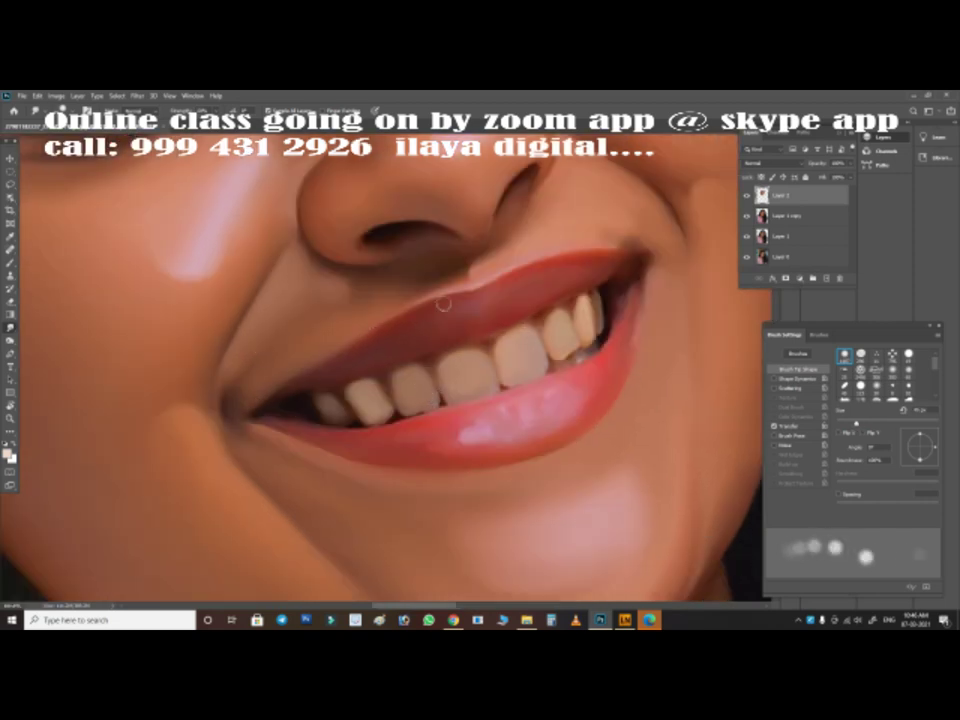
mouse_move(609, 235)
left_mouse_down()
mouse_move(627, 241)
mouse_move(636, 326)
left_mouse_up()
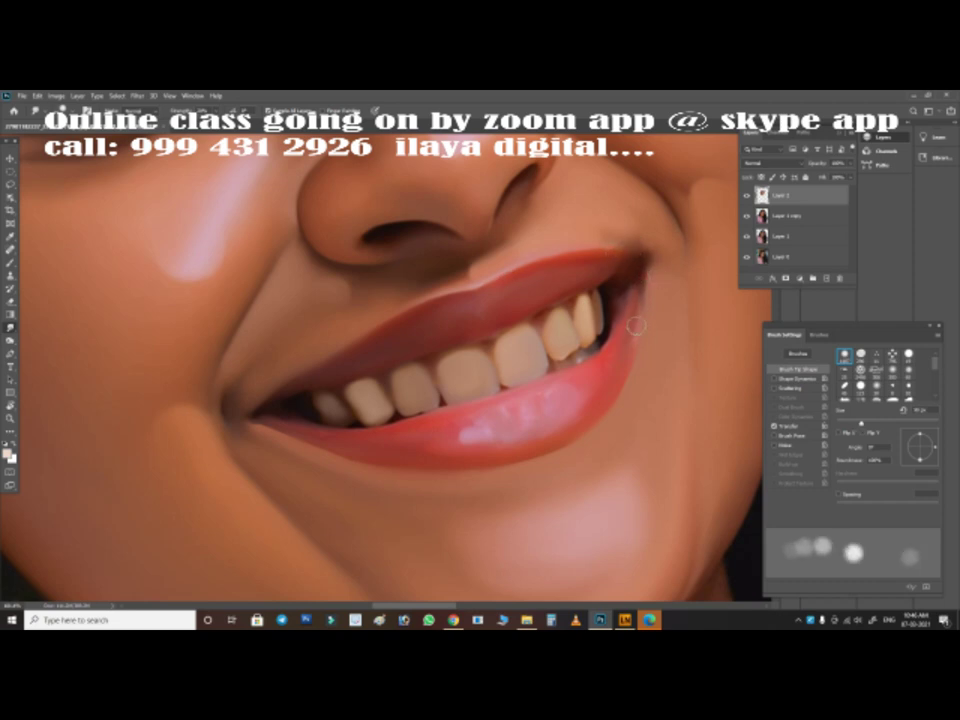
left_click_drag(576, 360, 270, 435)
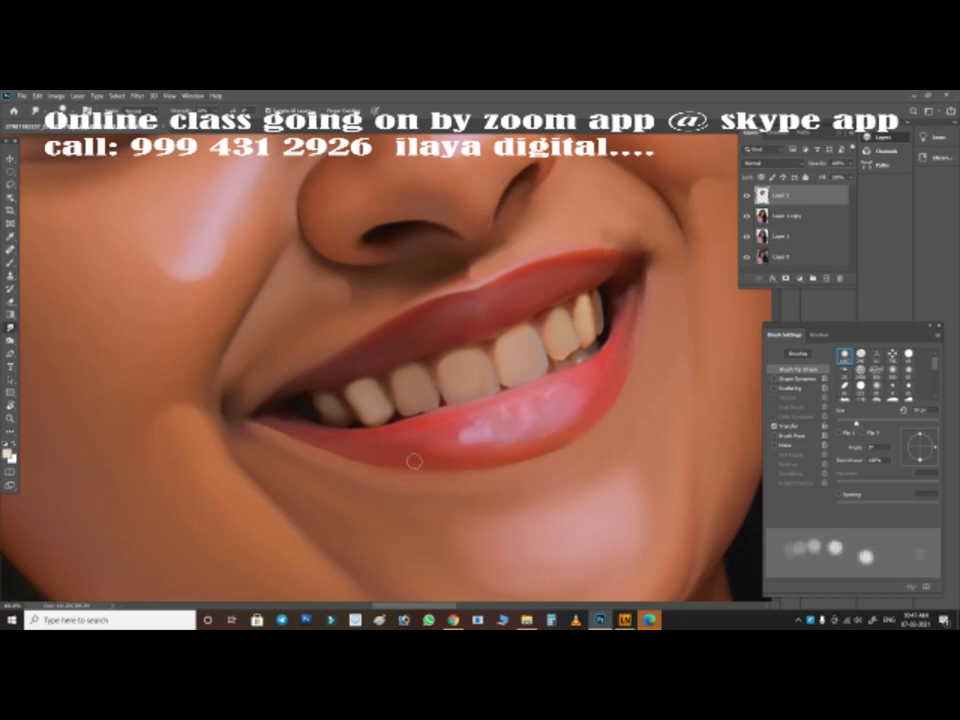